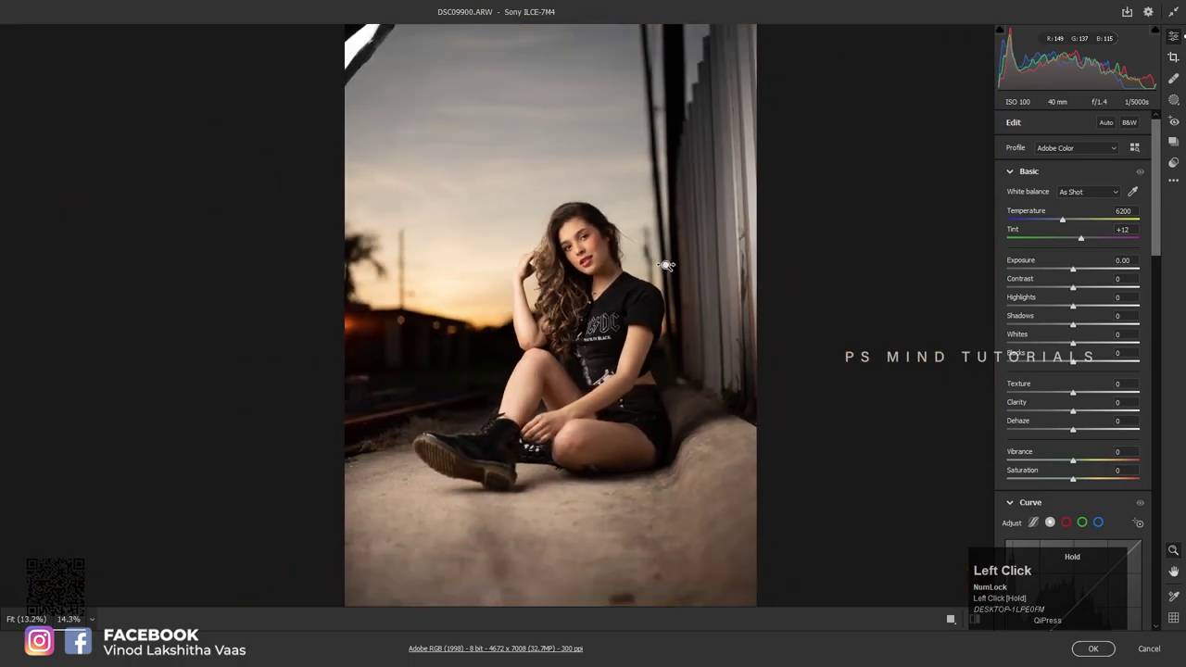
Step: Set the photo's Shadows to +60, Whites to -85 and Highlights to -46 in the basic raw adjustments
left_click_drag(1117, 326, 1113, 338)
left_click_drag(583, 265, 596, 297)
scroll(596, 297, "down", 3)
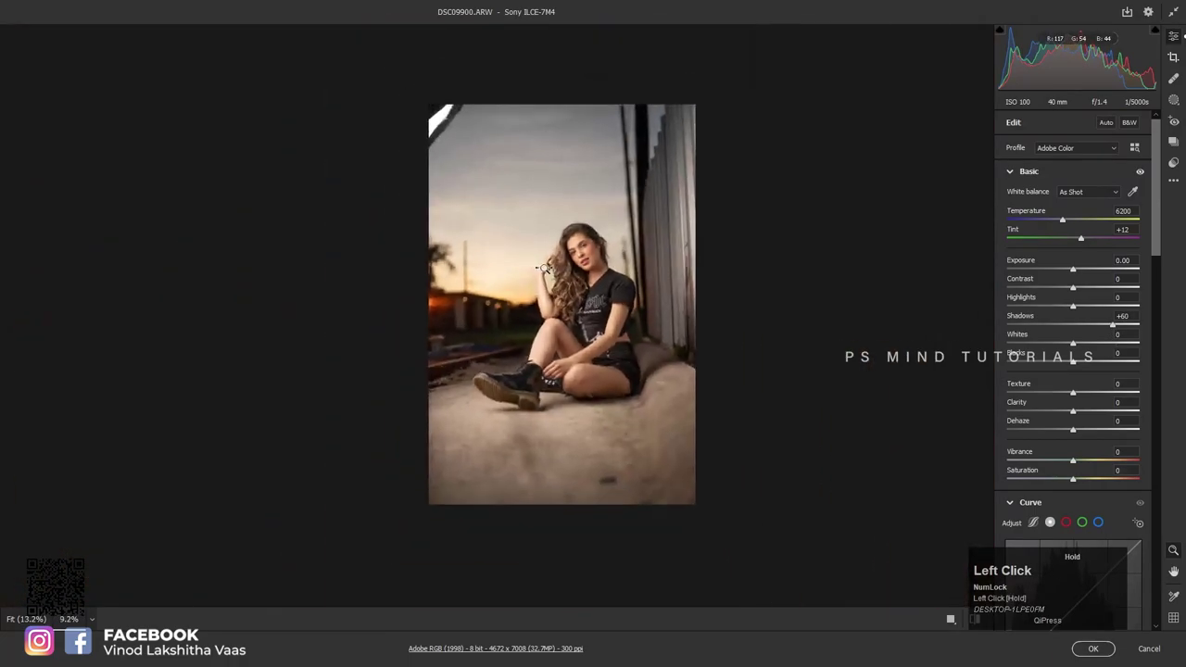
left_click(1019, 343)
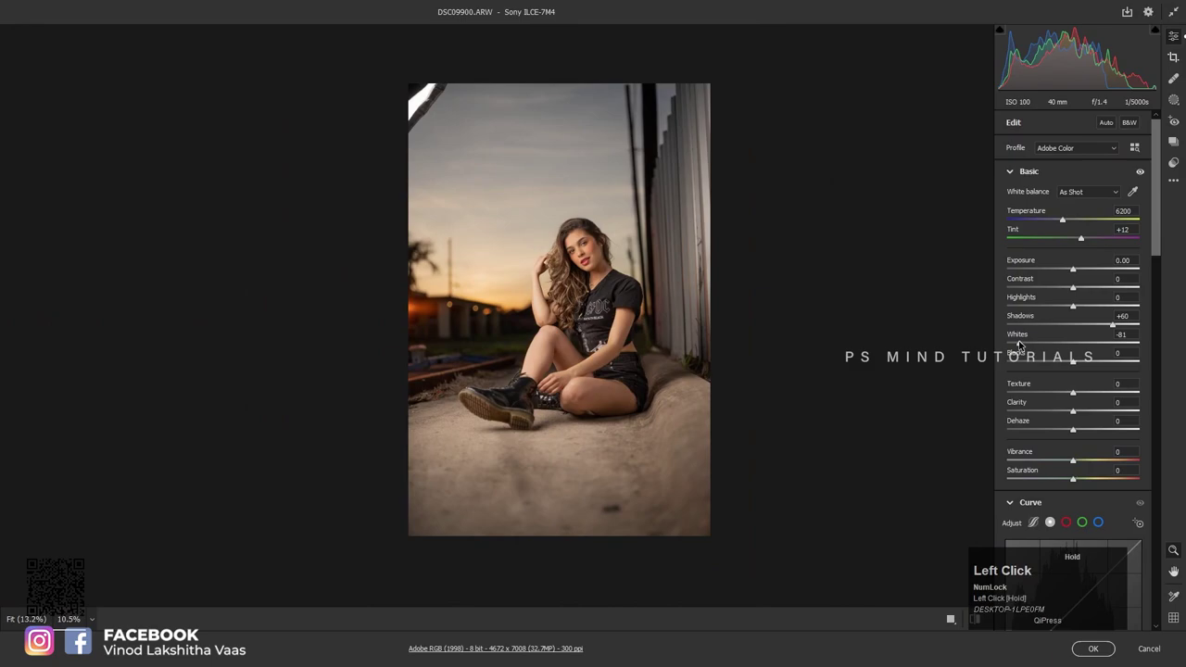
left_click_drag(1027, 300, 1042, 312)
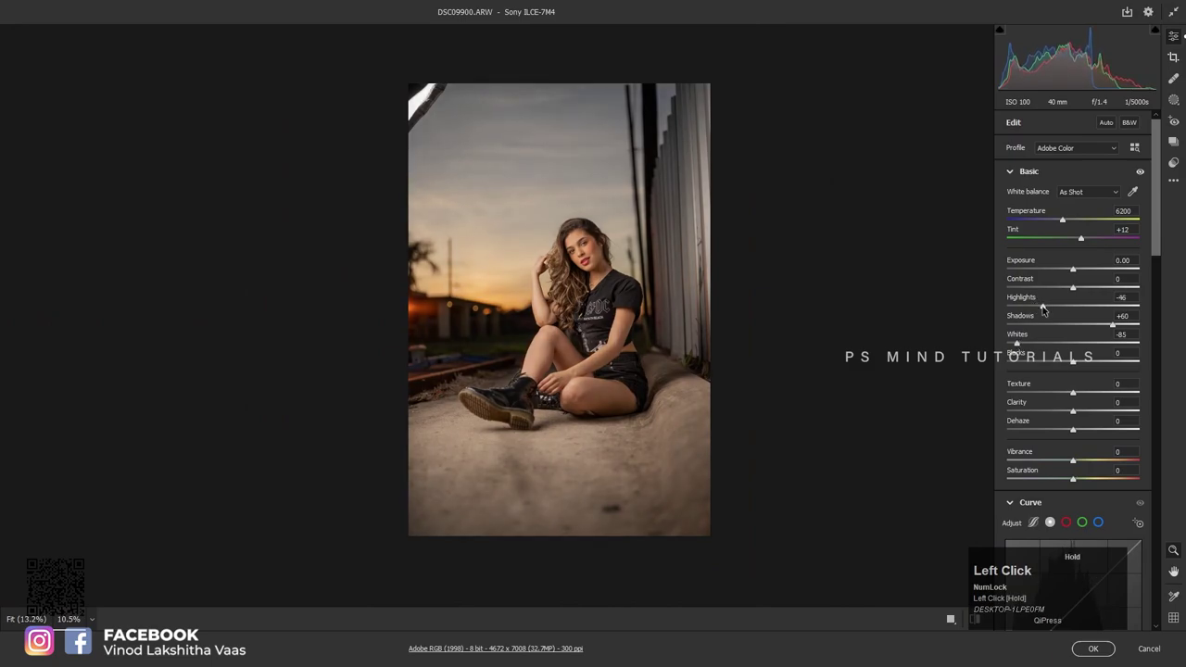
Step: Accept the raw adjustments and place the developed photo in the portrait document
left_click_drag(572, 247, 596, 237)
key("space")
left_click_drag(646, 295, 622, 274)
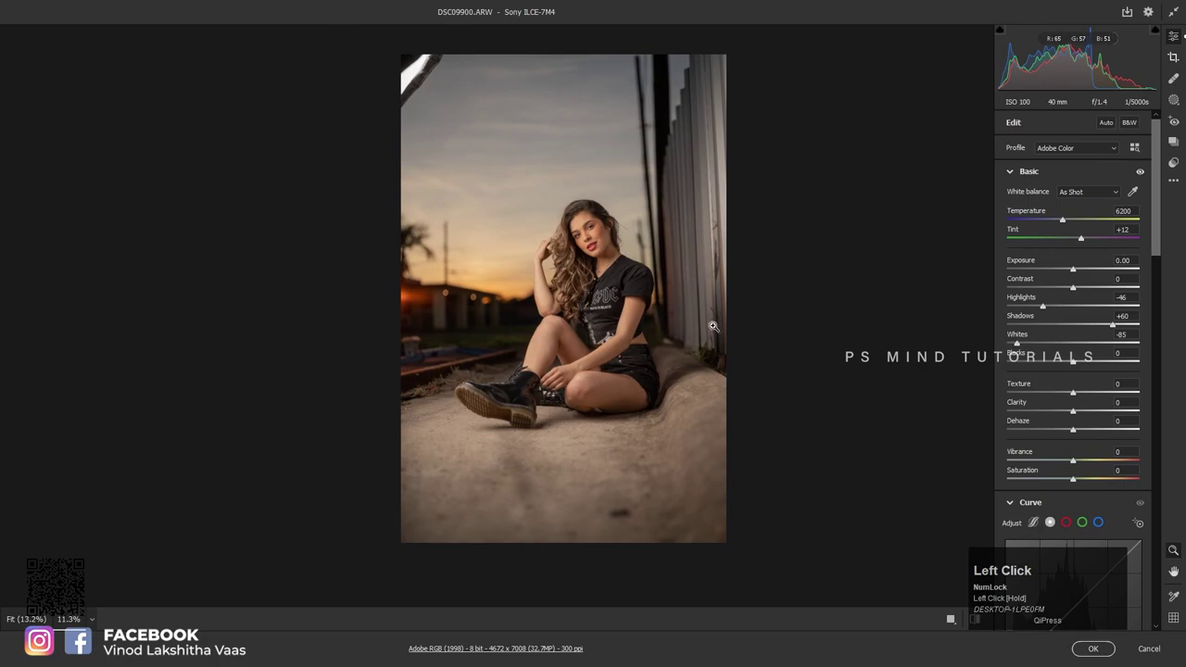
key("space")
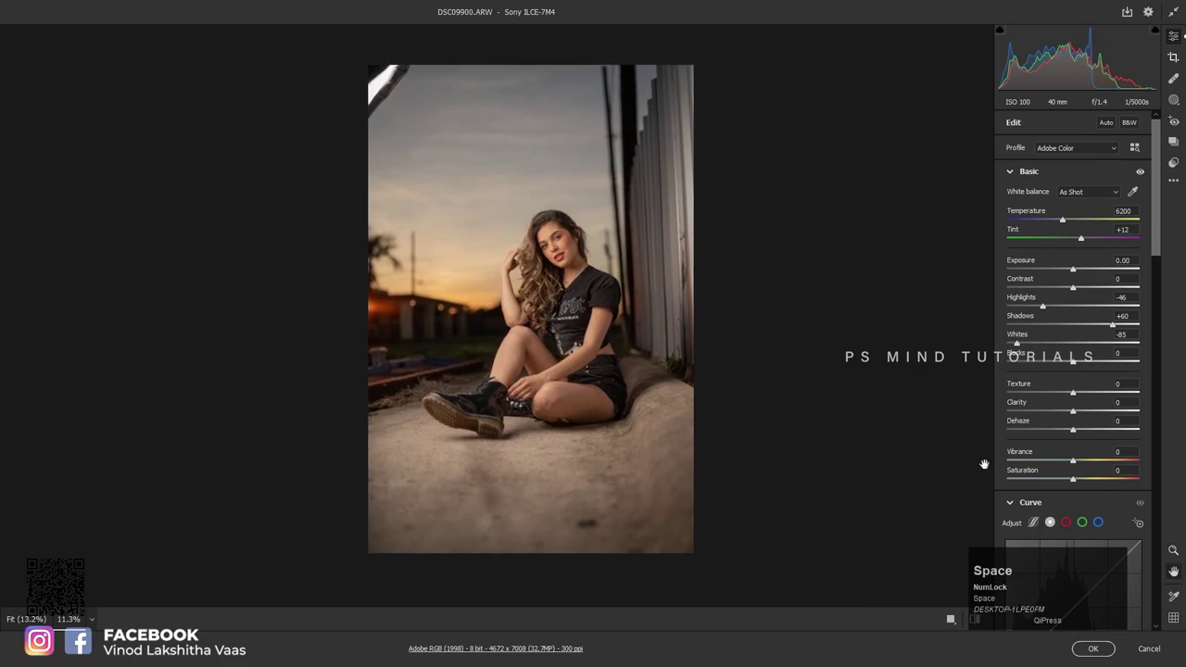
left_click(1092, 650)
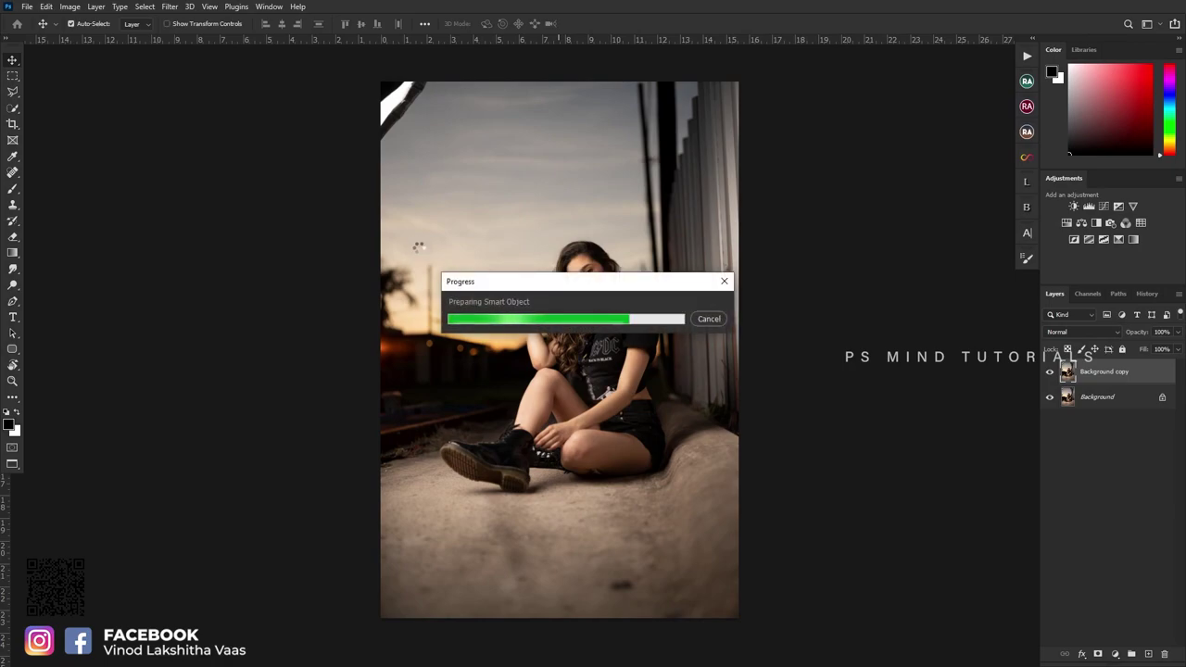
left_click(506, 268)
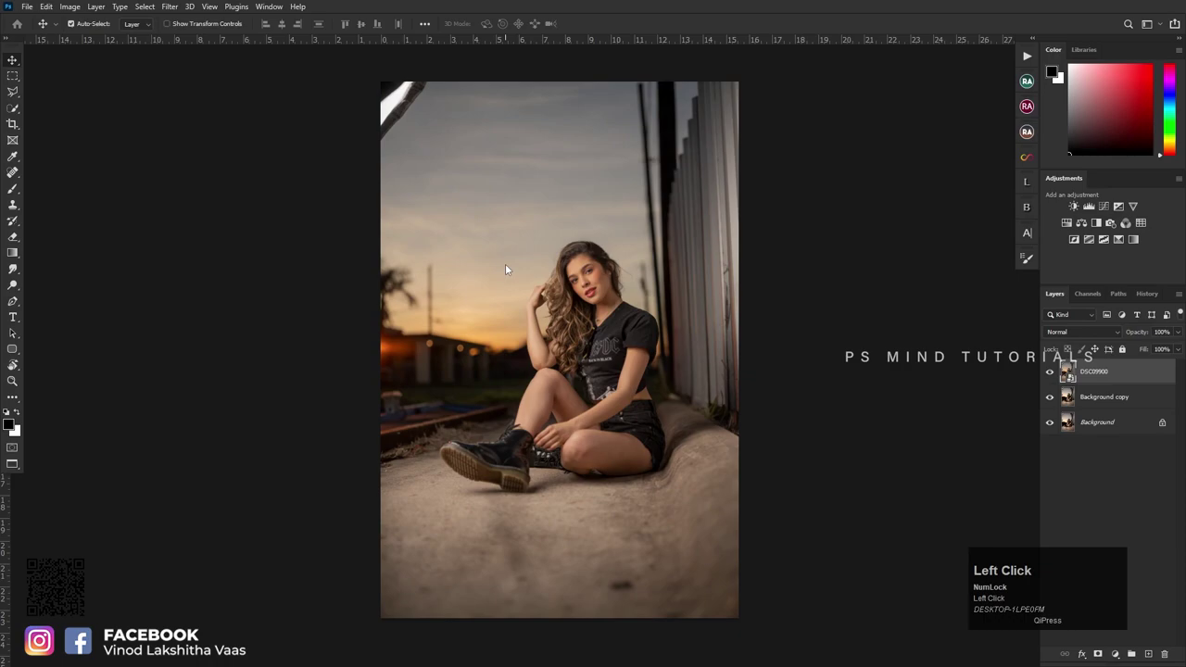
Step: Rename the DSC09900 smart object layer as "Background copy"
double_click(1103, 397)
key("ctrl+c")
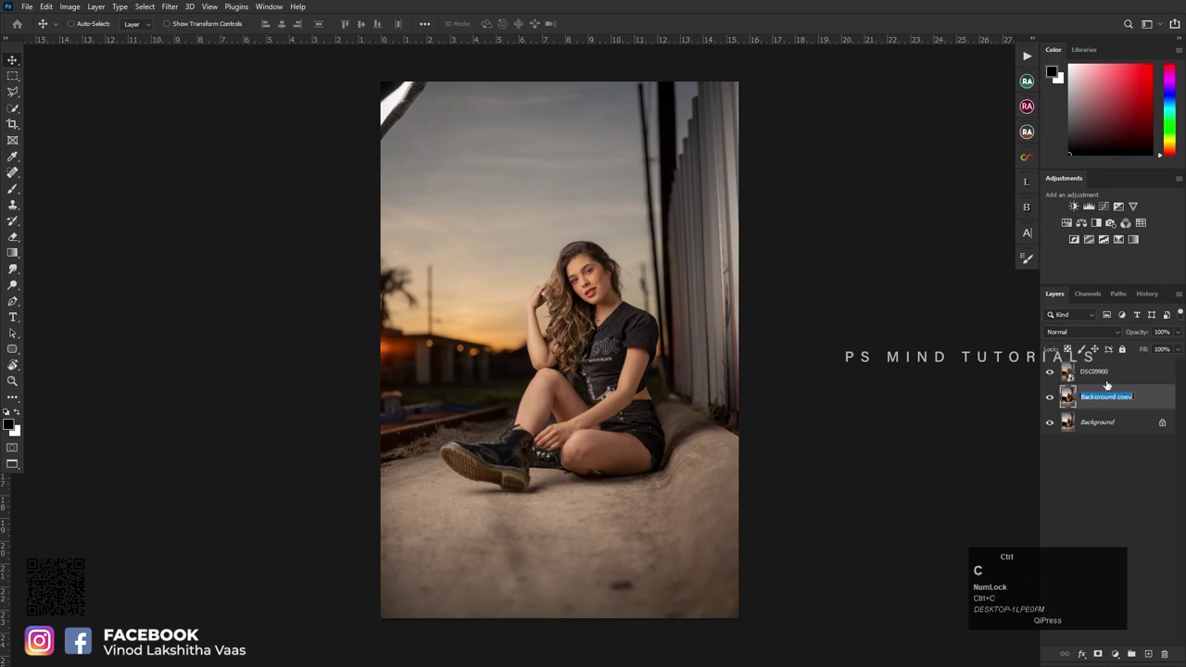
double_click(1101, 374)
key("ctrl+v")
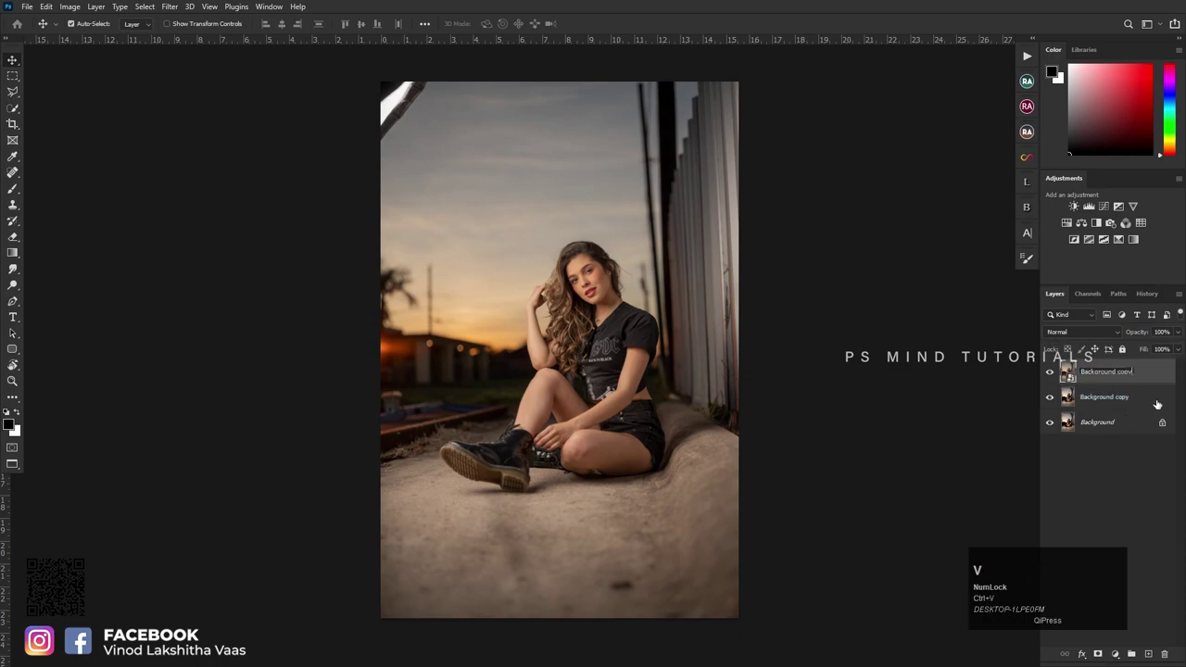
Step: Delete the old duplicate layer above the Background and rasterize the remaining smart object layer
left_click(1125, 397)
left_click_drag(1126, 397, 1165, 653)
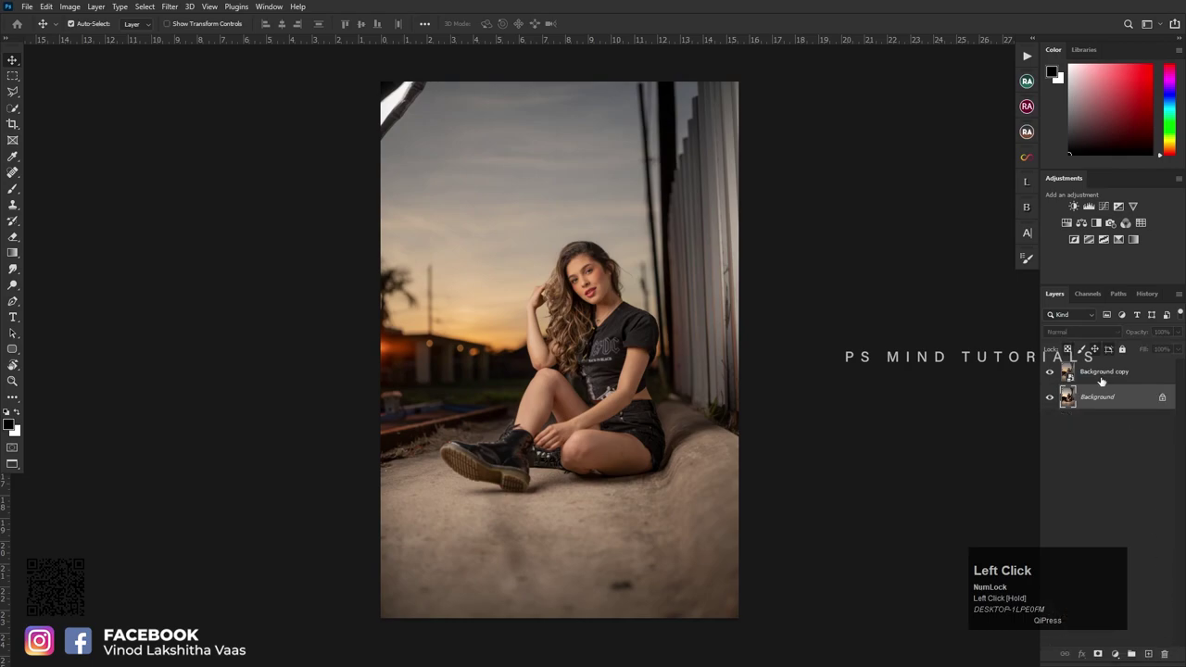
right_click(1098, 375)
left_click(966, 342)
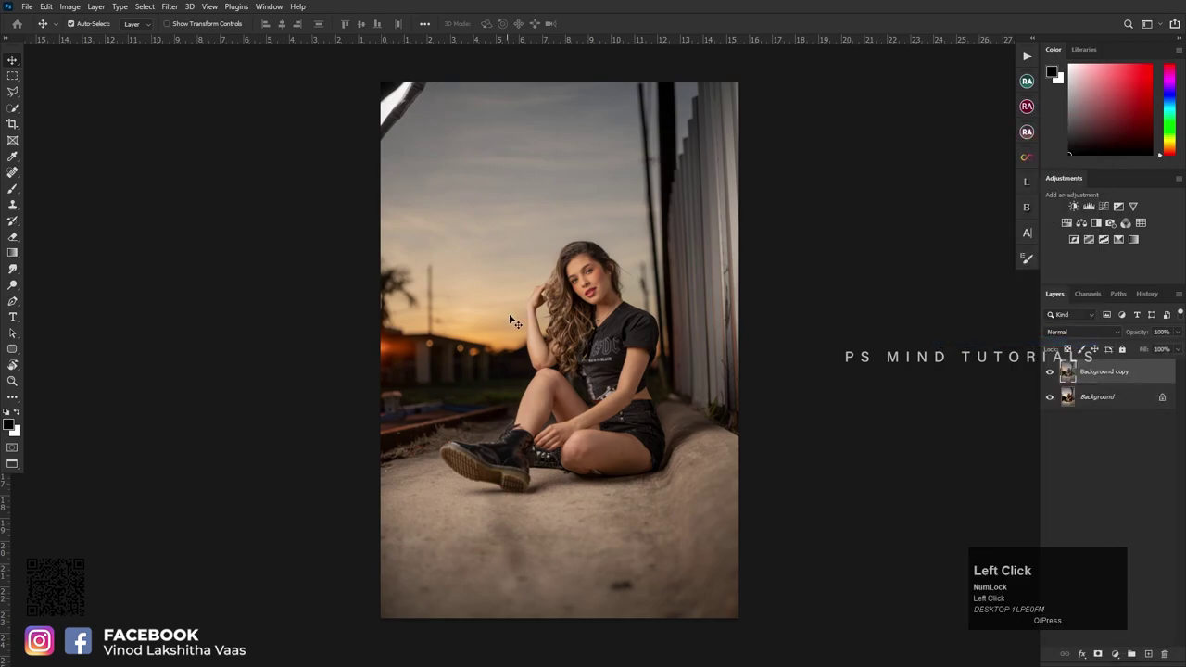
Step: Apply a skin-smoothing filter to the Background copy layer
key("x")
key("z")
left_click_drag(609, 284, 633, 352)
key("space")
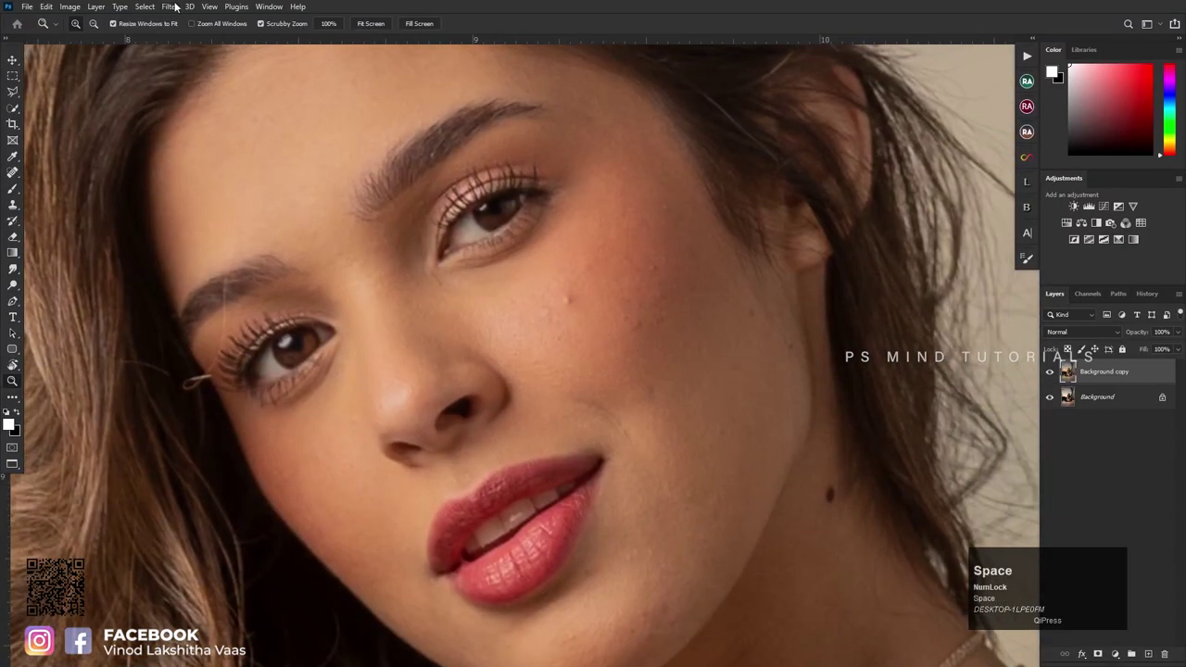
left_click(180, 9)
mouse_move(266, 298)
left_click(390, 300)
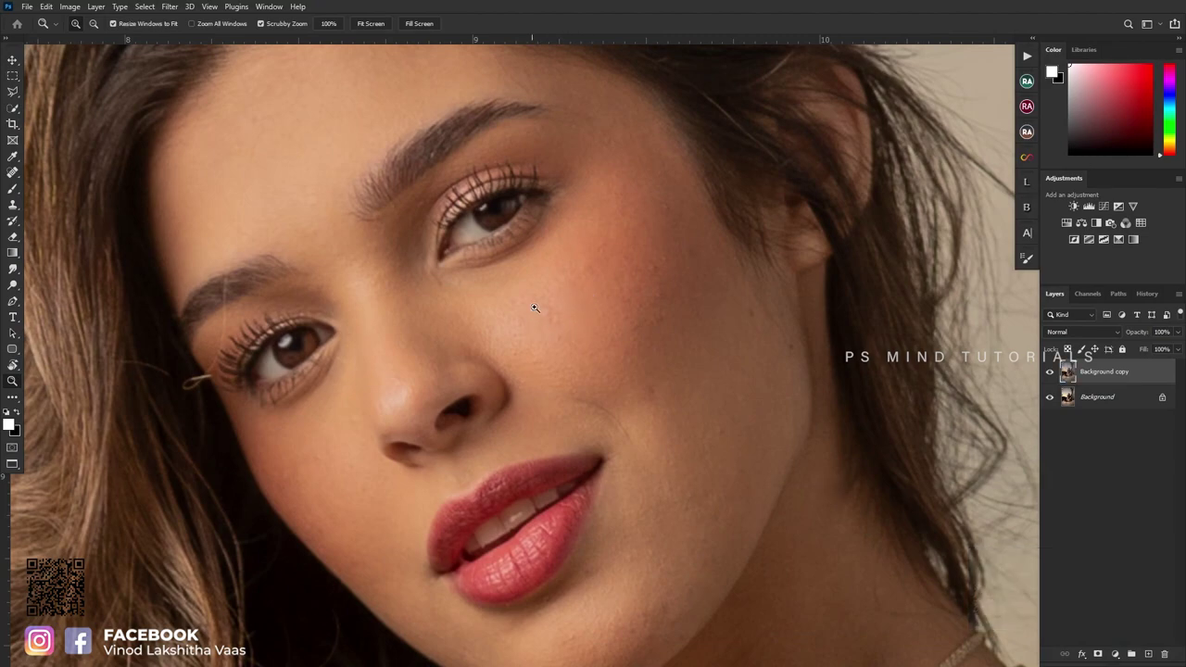
Step: Compare the woman's face with the Background copy layer hidden and shown
scroll(630, 373, "up", 2)
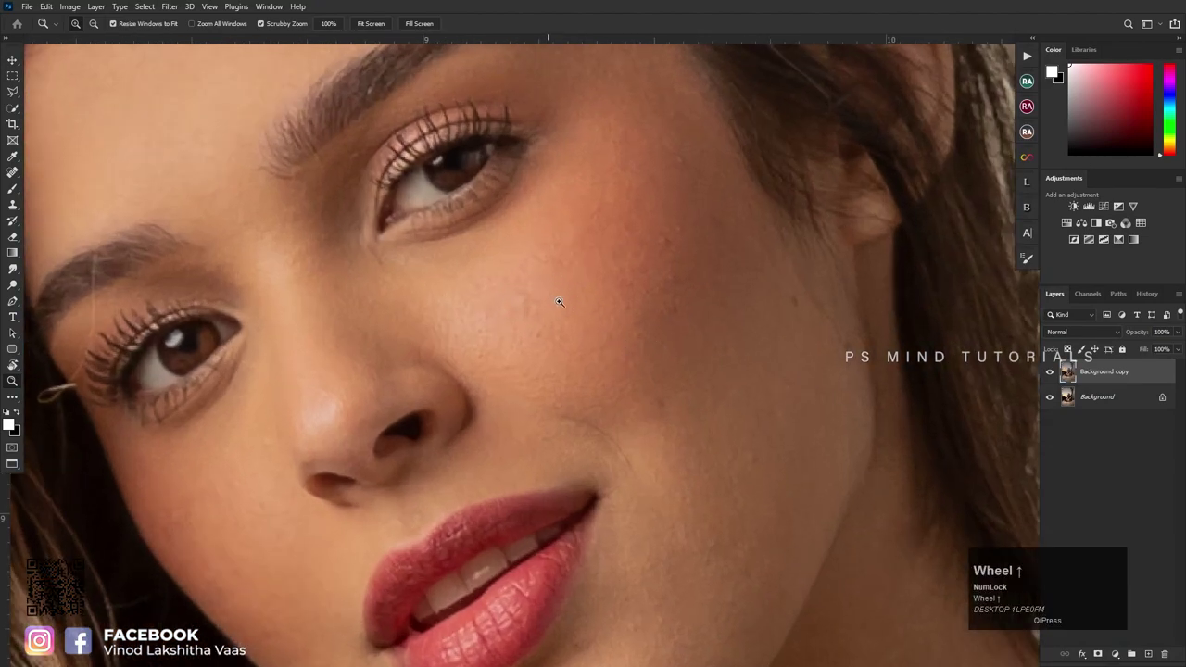
left_click(1051, 371)
left_click(1050, 372)
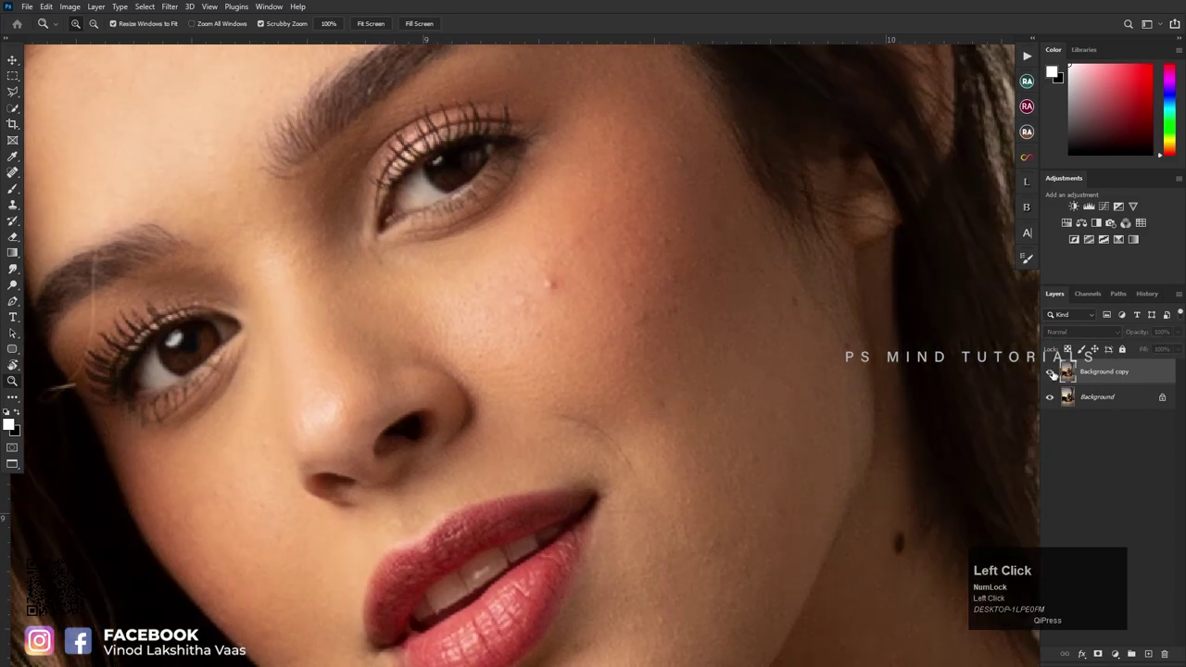
scroll(644, 349, "down", 2)
scroll(643, 348, "down", 3)
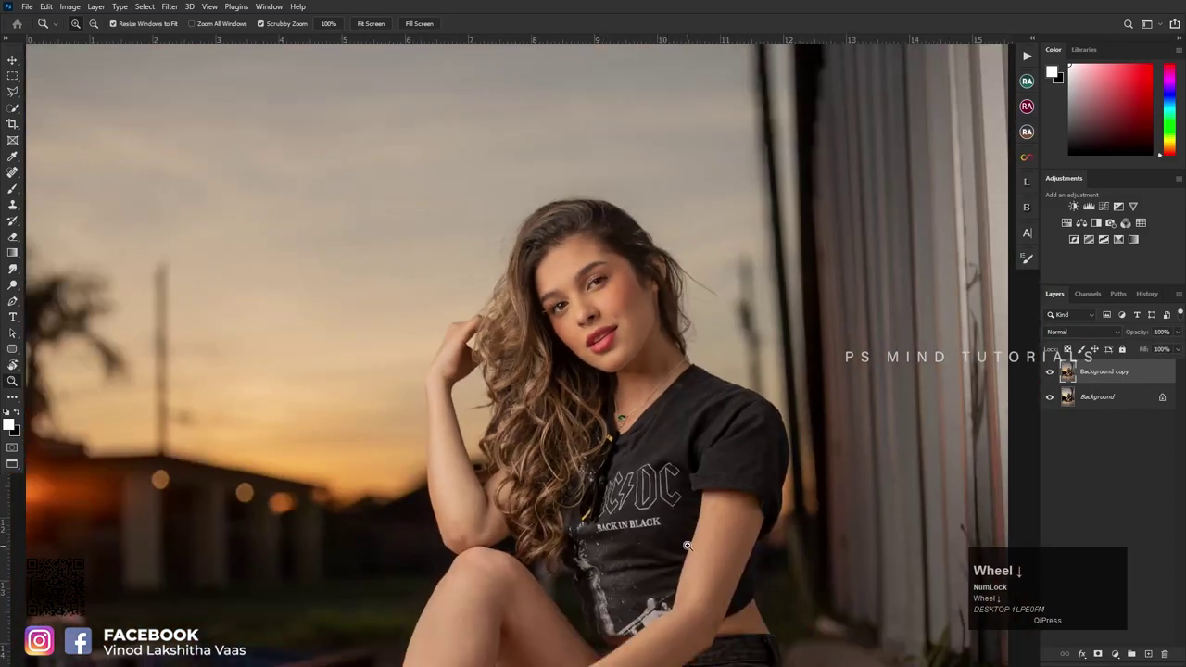
Step: Remove the small blemishes on the woman's cheeks and temple with the Spot Healing Brush, adjusting the brush size as needed
scroll(557, 343, "up", 4)
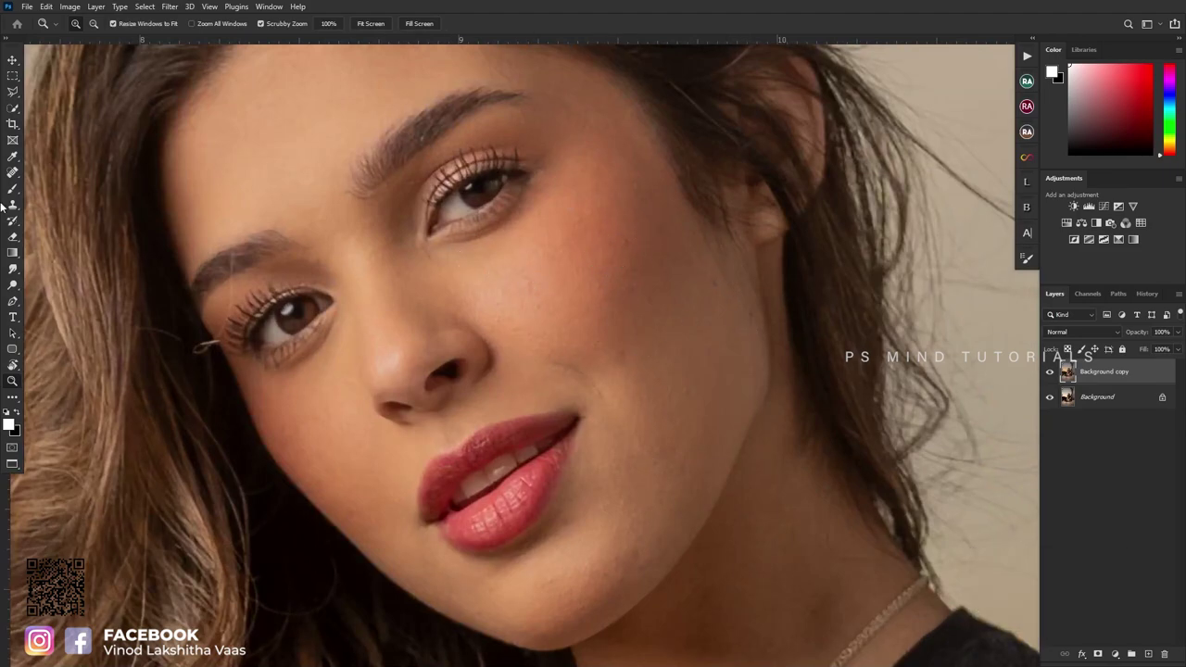
left_click(13, 174)
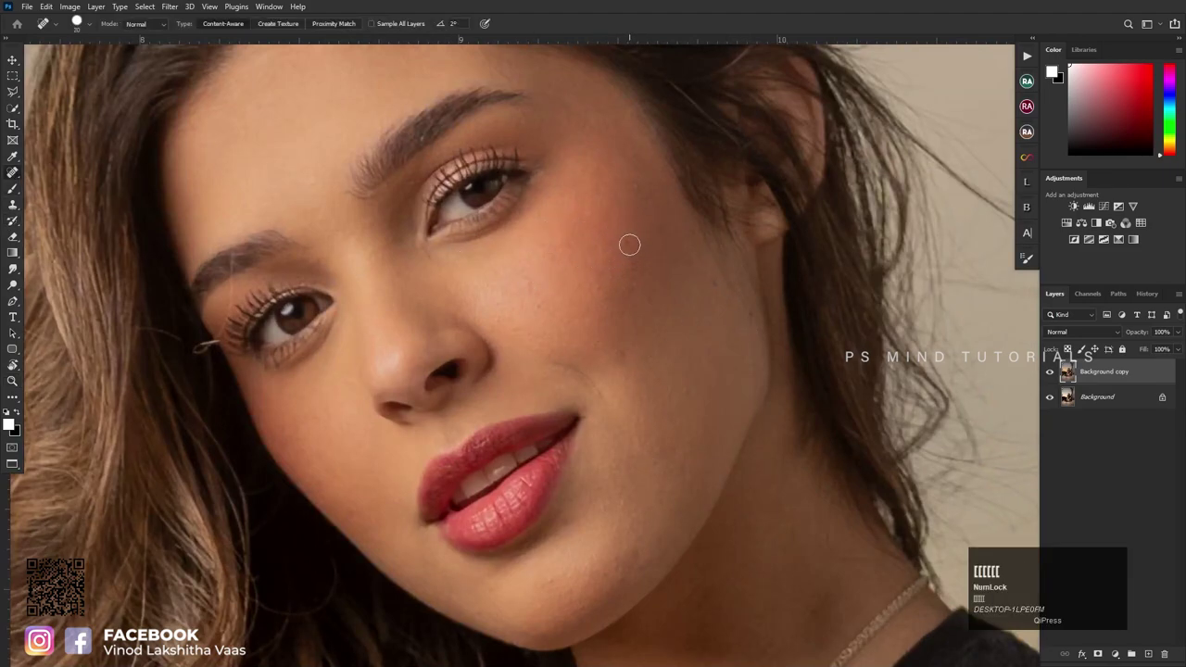
scroll(625, 243, "up", 1)
left_click(625, 243)
key("bracketright")
key("bracketright")
left_click(637, 177)
key("bracketleft")
key("bracketleft")
left_click(503, 291)
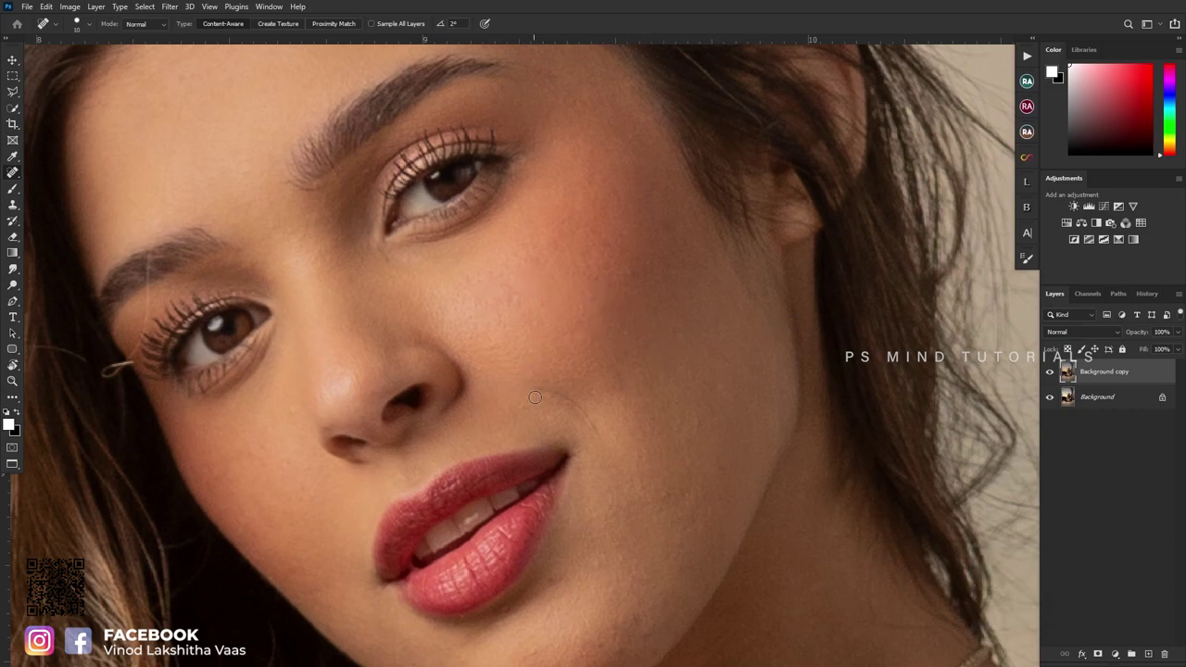
left_click(530, 257)
scroll(617, 331, "down", 1)
left_click(623, 276)
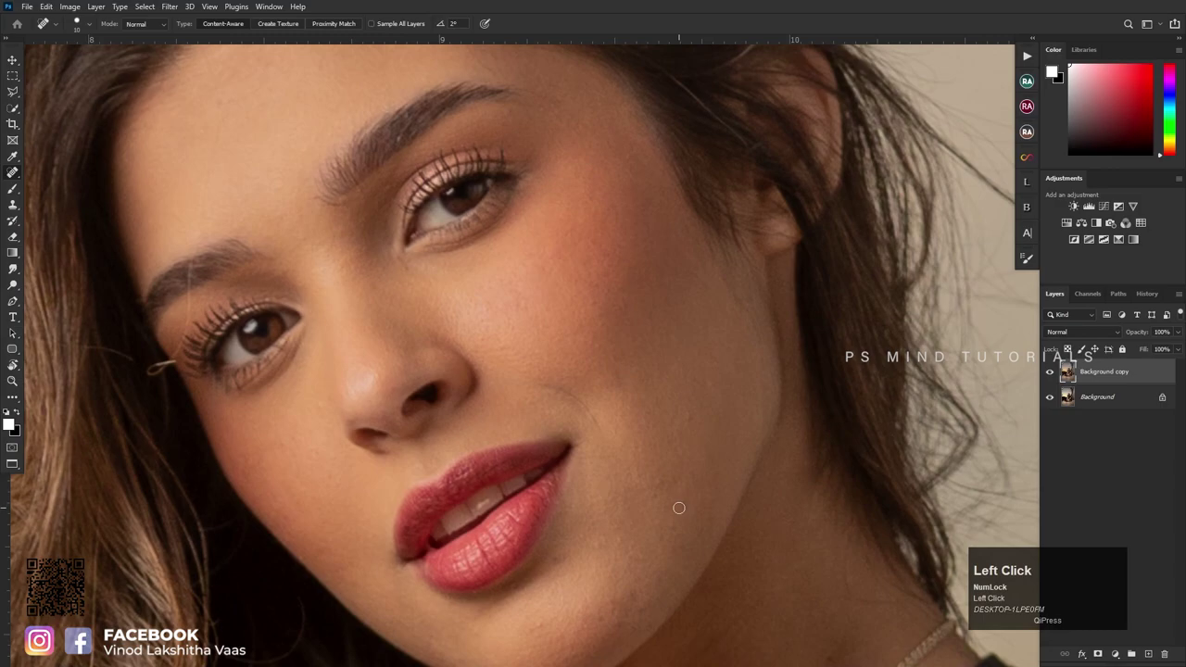
Step: Heal the blemishes around the woman's chin and jaw using a slightly larger Spot Healing Brush
scroll(679, 382, "down", 2)
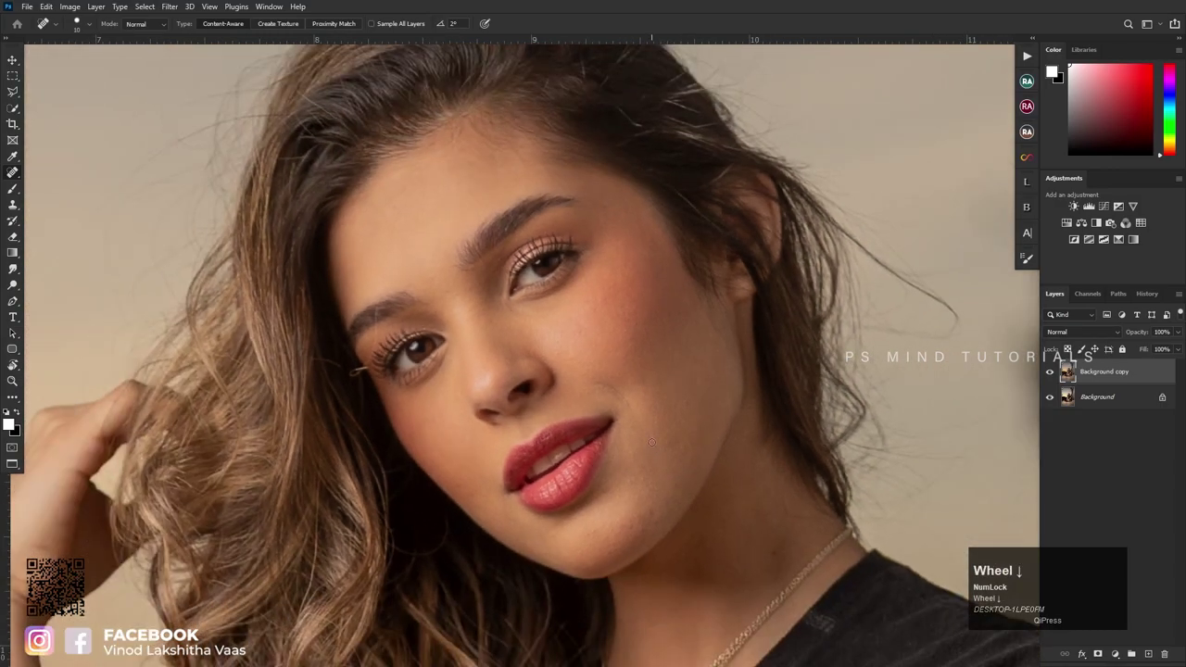
scroll(652, 442, "down", 1)
scroll(640, 519, "up", 1)
key("bracketright")
key("bracketright")
left_click(641, 507)
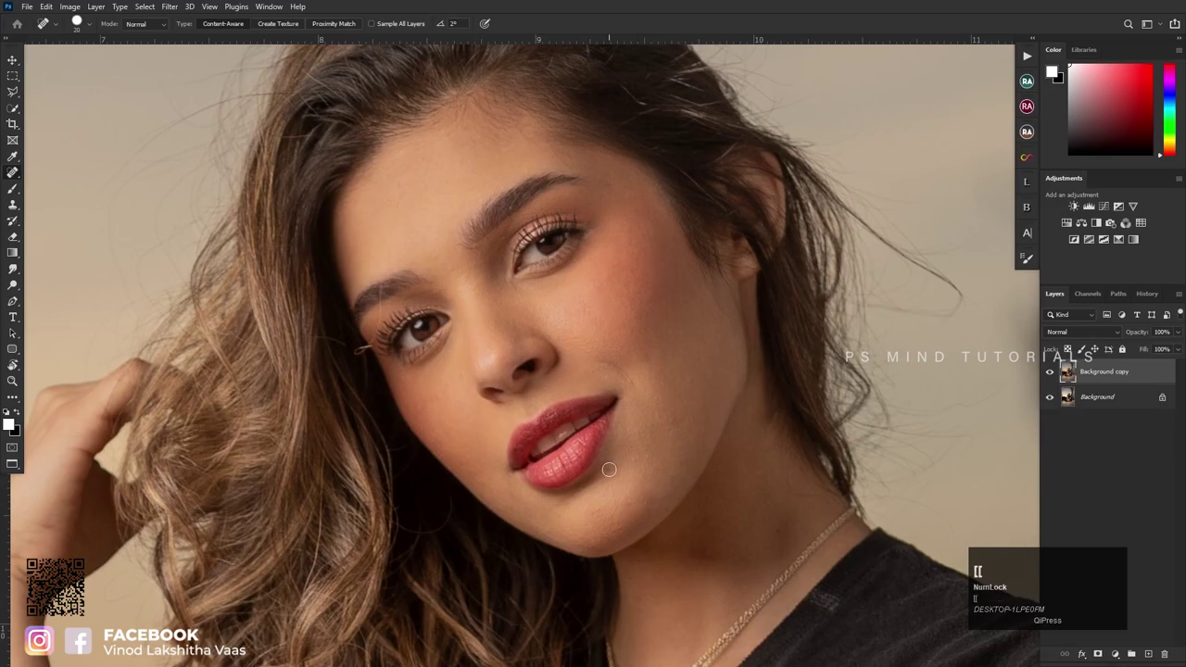
Step: Heal the spots along the woman's raised forearm and elbow with the Spot Healing Brush
scroll(608, 469, "down", 2)
scroll(419, 549, "up", 1)
scroll(419, 549, "up", 3)
left_click(439, 393)
left_click(462, 427)
left_click(420, 508)
scroll(439, 432, "down", 3)
scroll(499, 556, "up", 2)
key("bracketright")
key("bracketright")
left_click(491, 481)
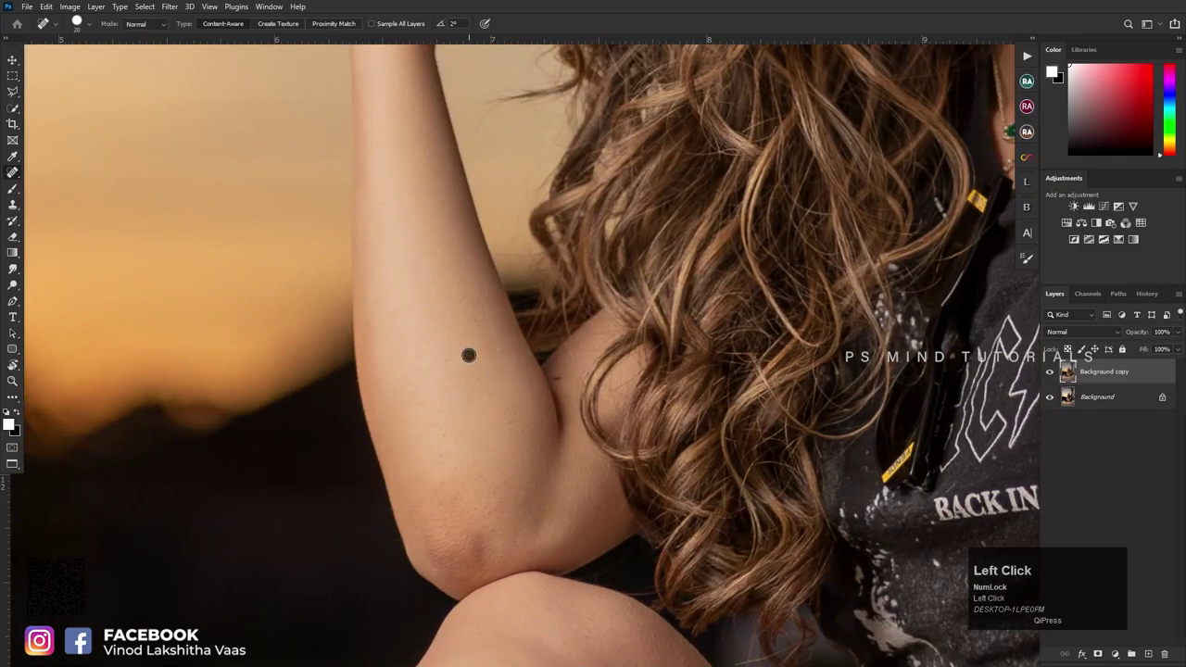
Step: Heal the remaining skin spots on the woman's other arm and her raised lower leg
scroll(556, 379, "down", 5)
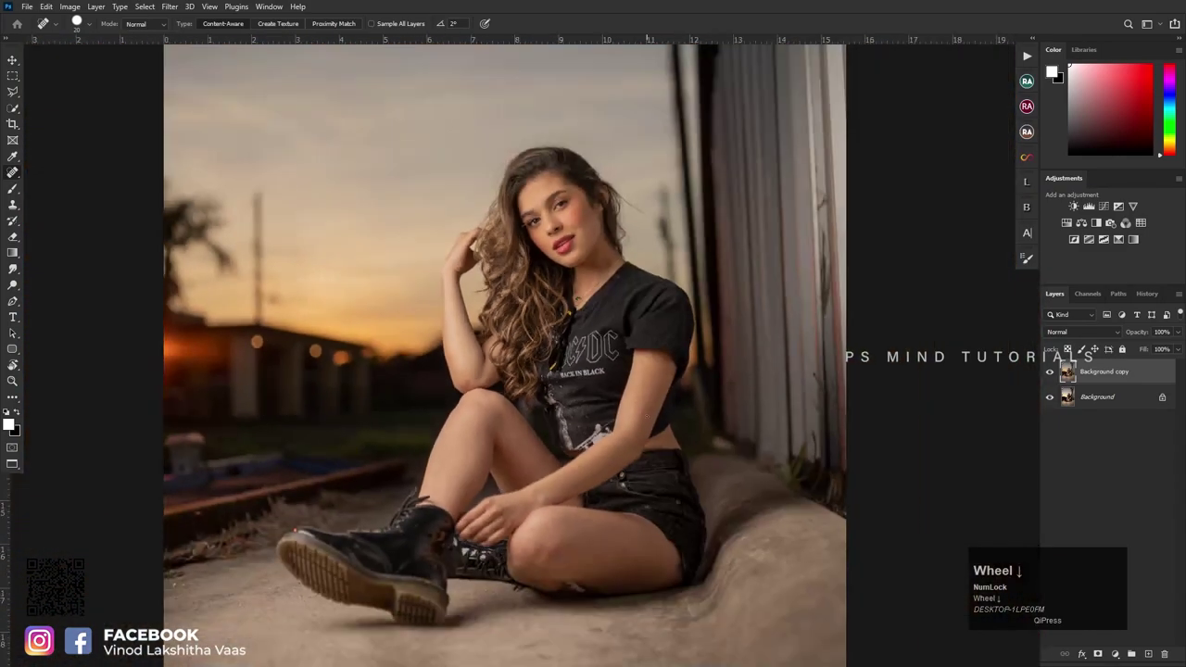
scroll(637, 435, "up", 2)
scroll(637, 435, "up", 4)
left_click(613, 211)
scroll(602, 241, "down", 3)
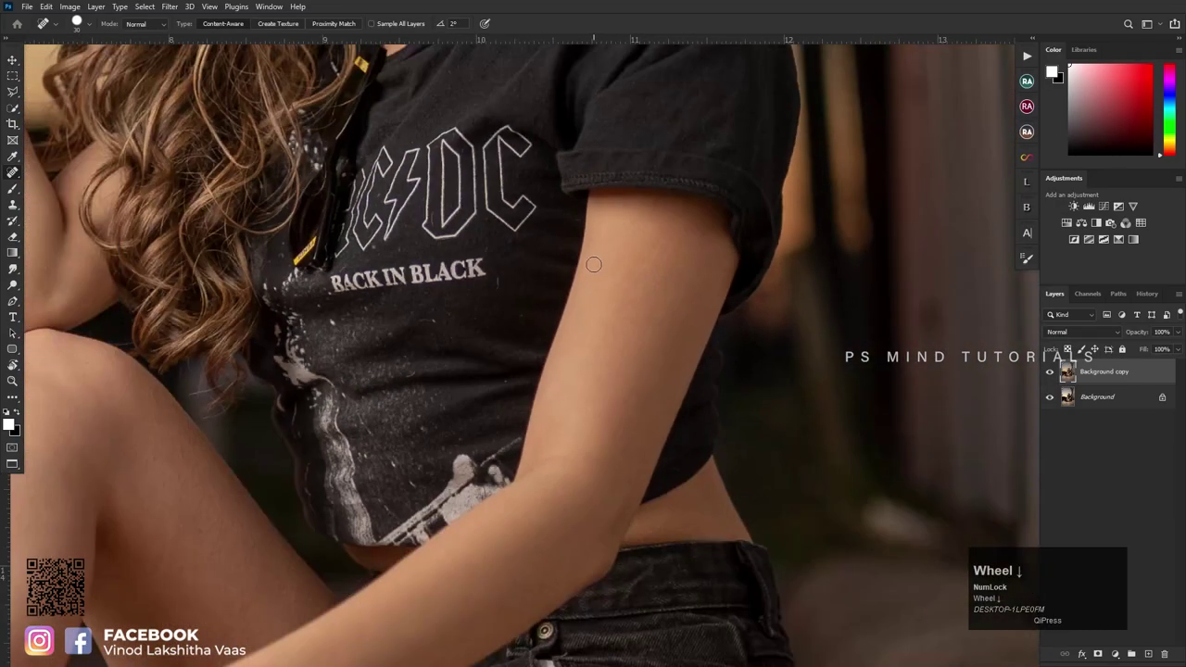
scroll(472, 452, "up", 3)
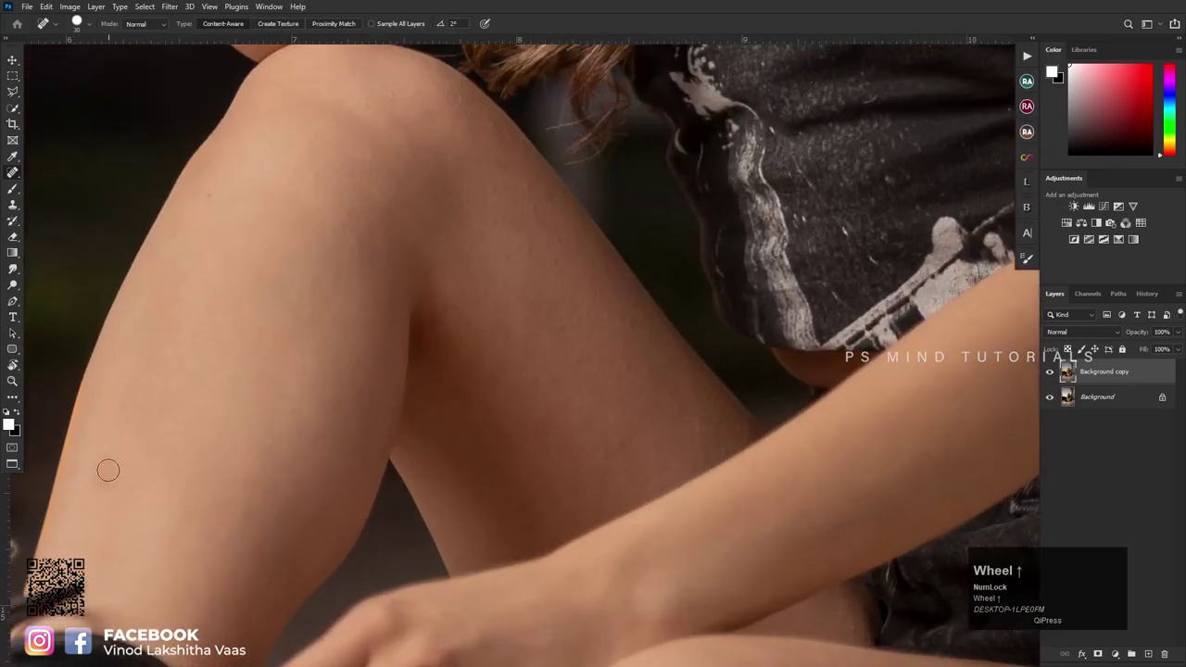
left_click(109, 469)
scroll(556, 387, "down", 5)
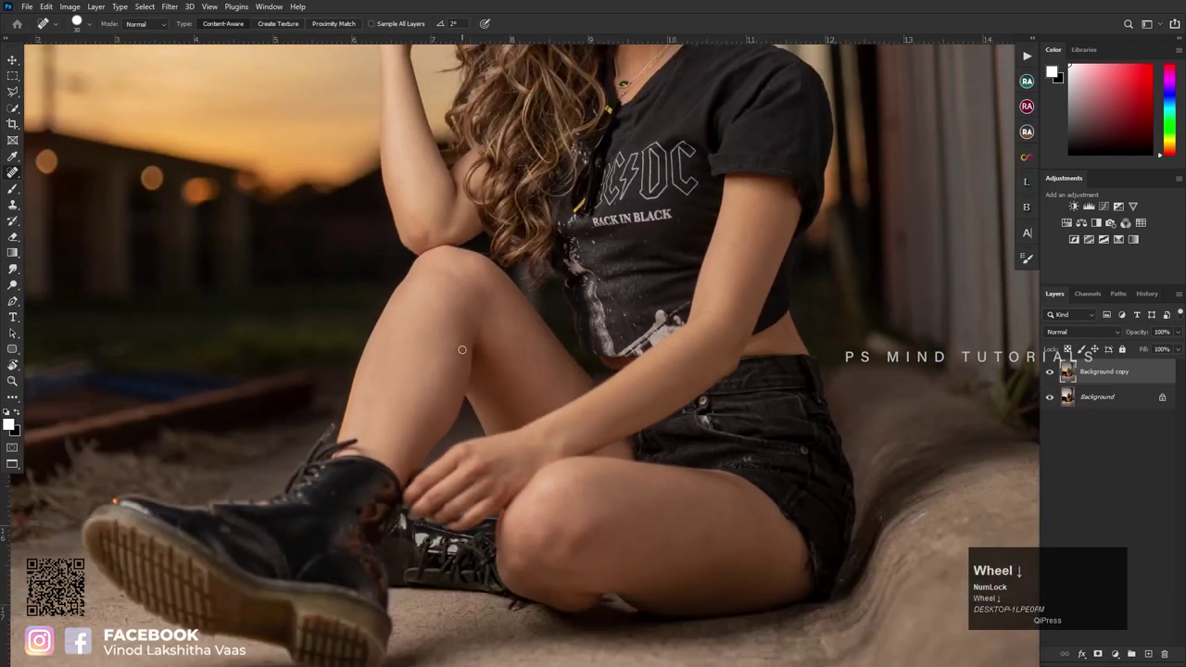
Step: Select the lighting equipment in the photo's upper corner with a Polygonal Lasso outline
scroll(538, 185, "down", 2)
scroll(455, 175, "up", 5)
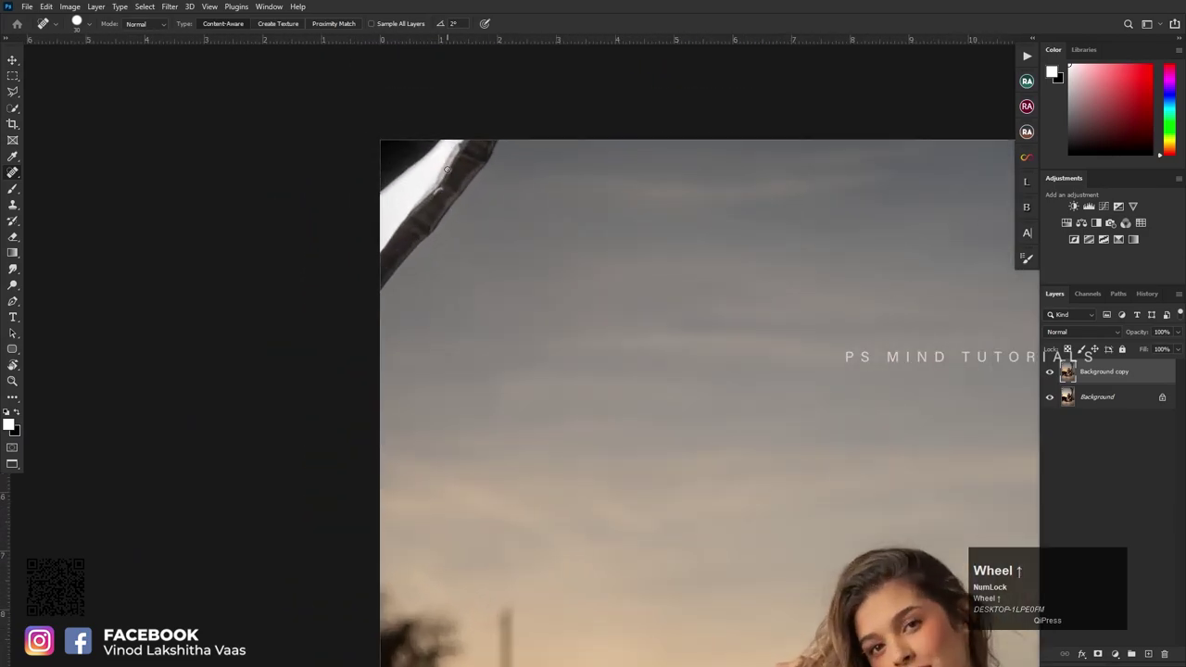
key("l")
left_click(523, 139)
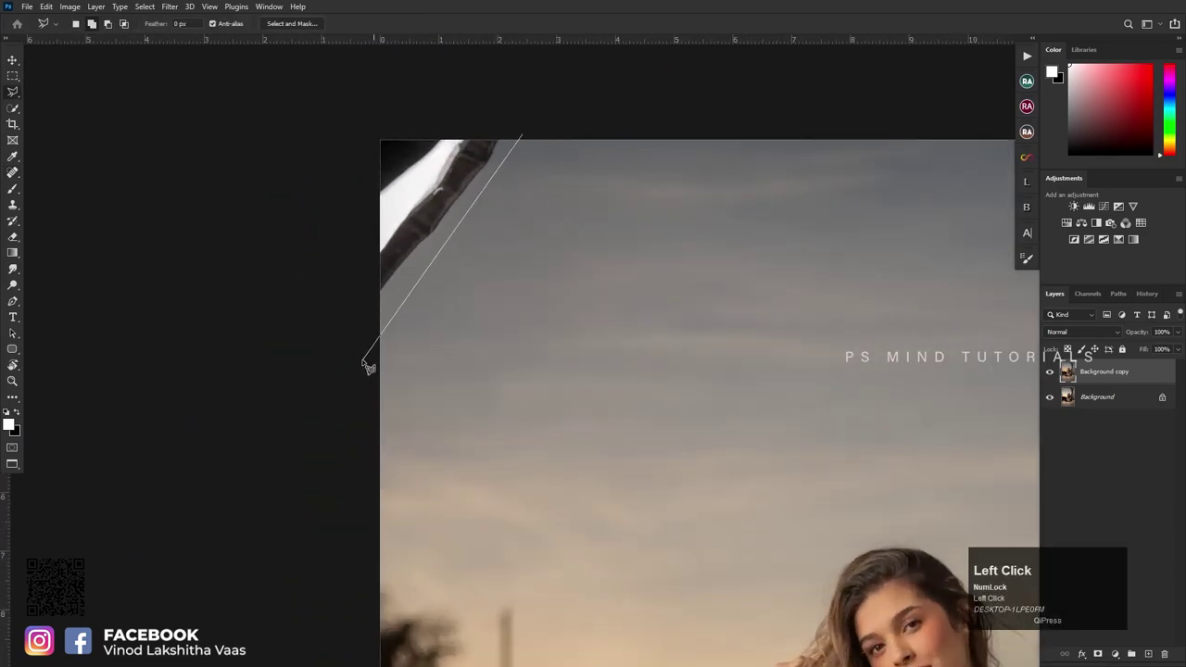
left_click(371, 369)
left_click(324, 117)
double_click(492, 115)
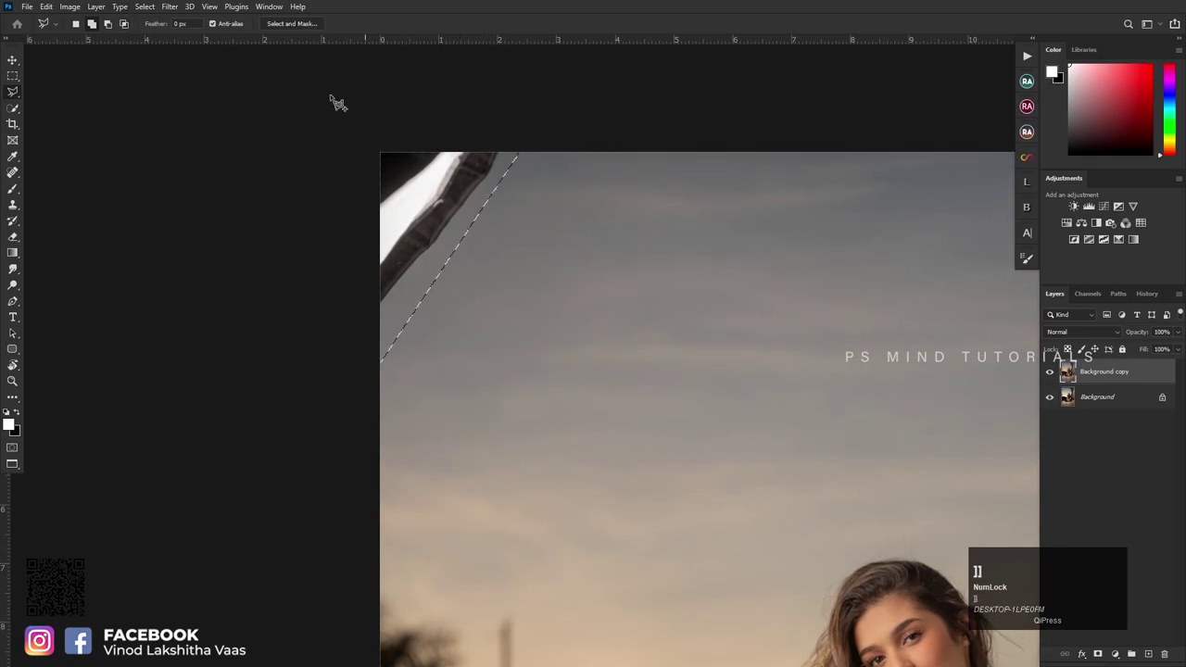
Step: Replace the selected corner with sky using Content-Aware Fill, output to a new layer
left_click(27, 6)
left_click(31, 6)
left_click(33, 6)
mouse_move(45, 7)
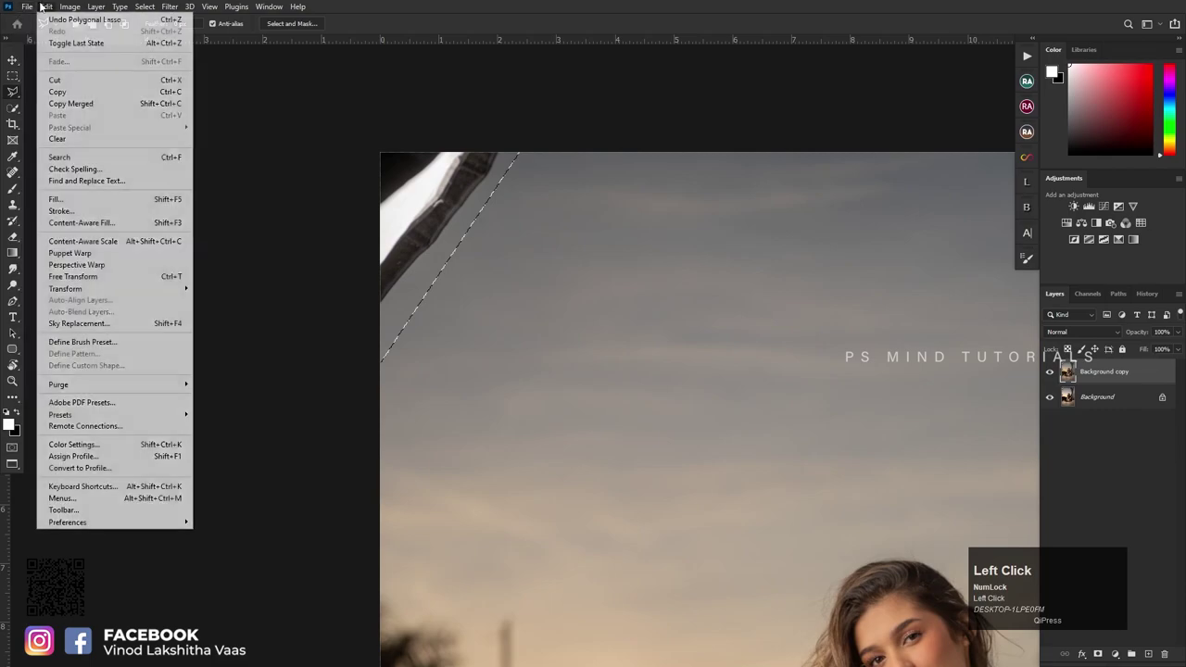
left_click(173, 225)
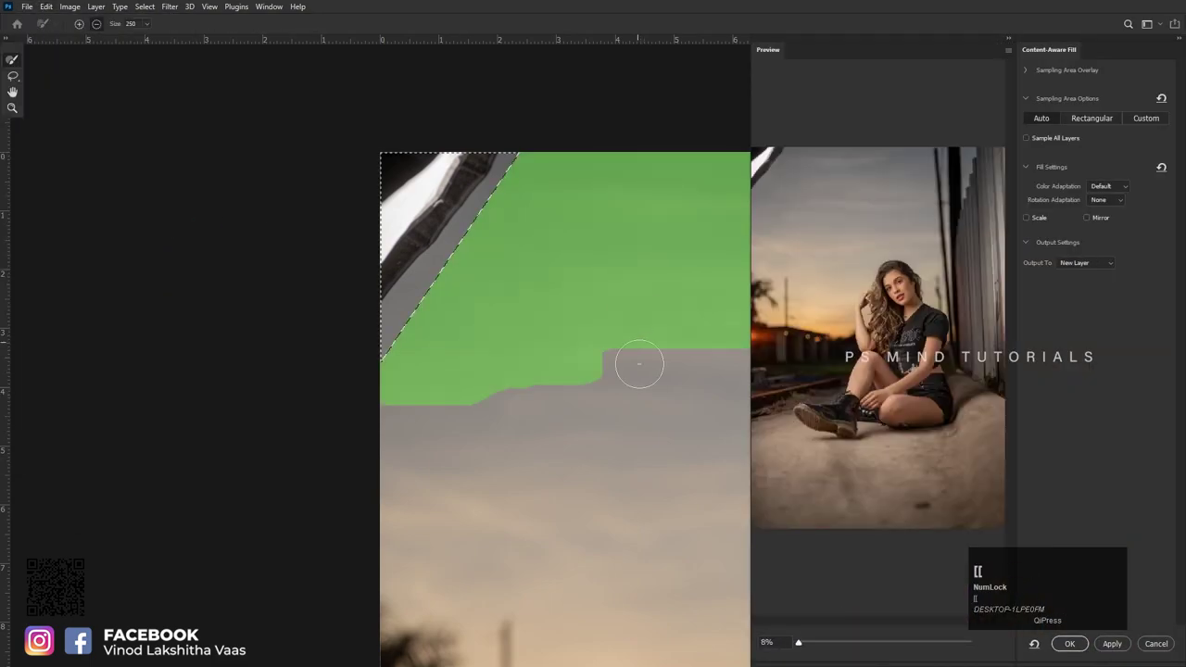
key("Return")
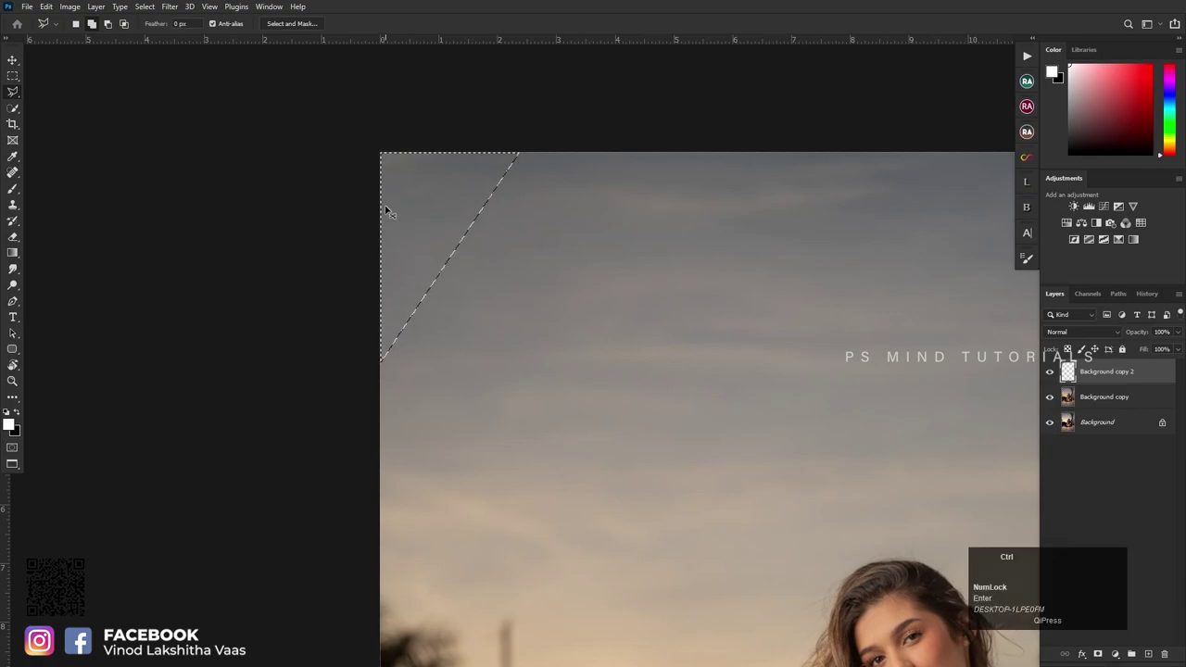
Step: Merge the Content-Aware Fill layer with the sky patch down into the Background copy layer
scroll(316, 227, "down", 1)
scroll(455, 265, "down", 3)
scroll(500, 362, "up", 1)
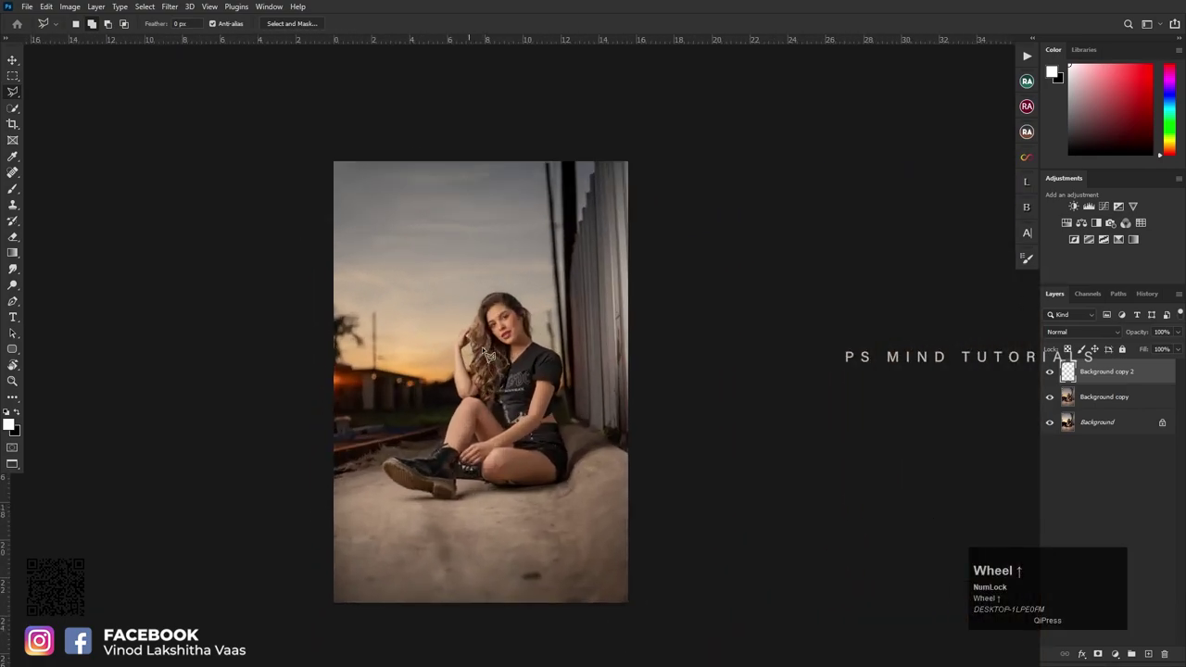
scroll(408, 401, "up", 1)
scroll(575, 634, "up", 6)
left_click_drag(564, 633, 576, 445)
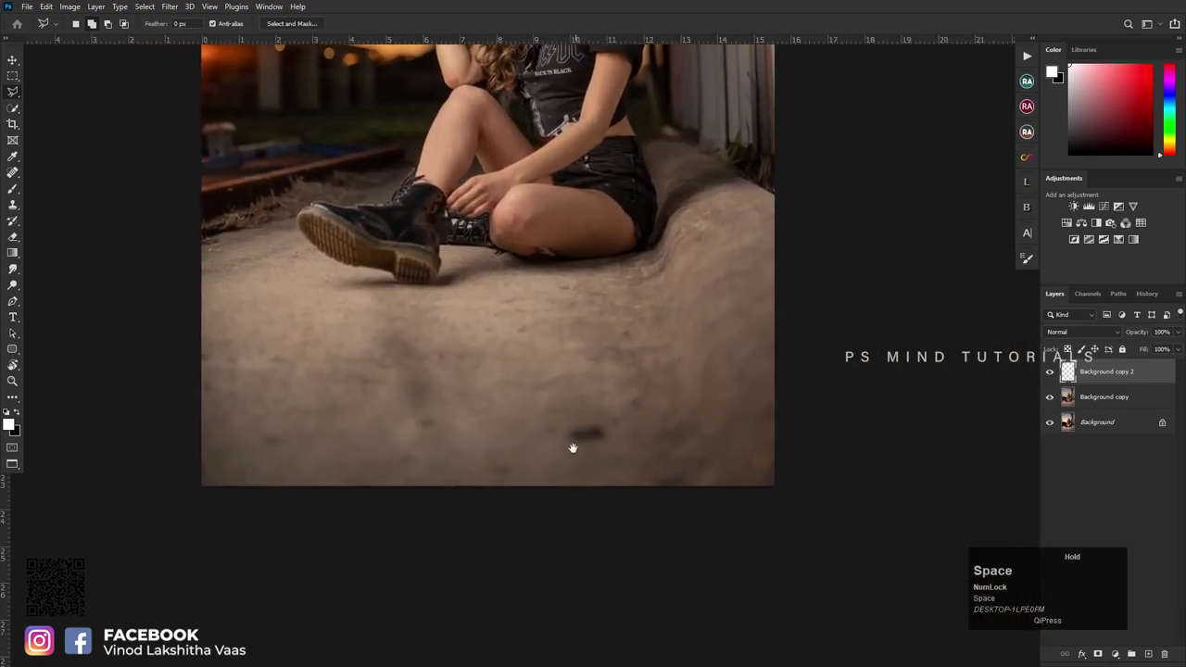
key("ctrl+e")
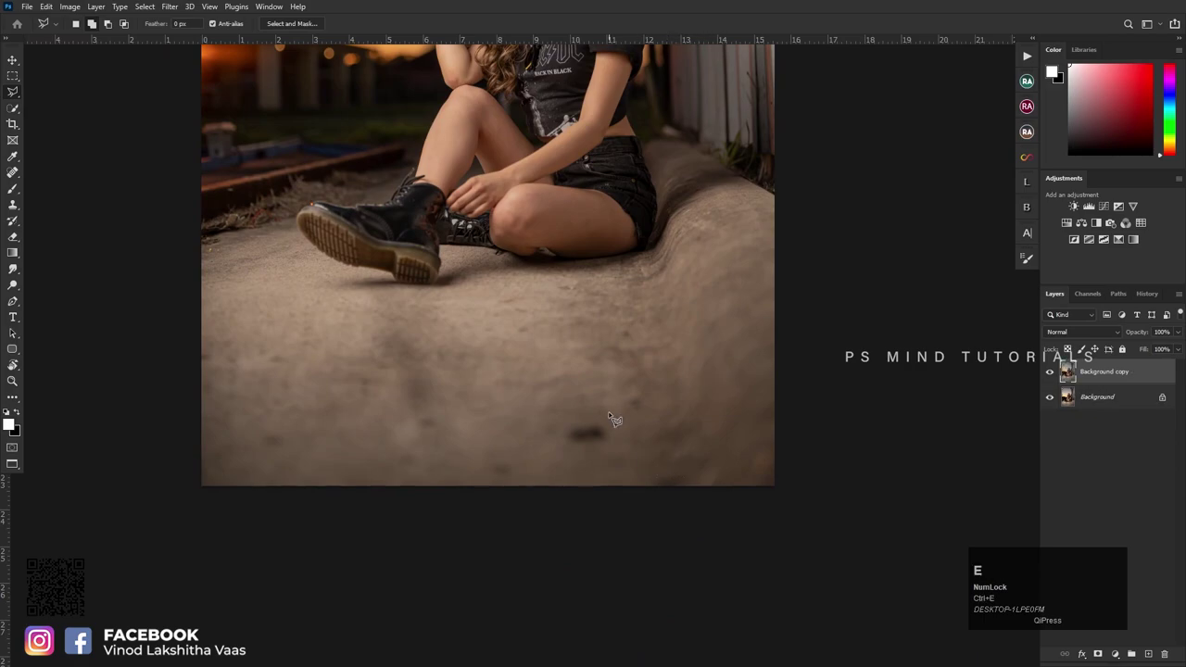
Step: Heal the dark mark and smaller spots on the concrete ground in the foreground with an enlarged Spot Healing Brush
key("j")
scroll(593, 437, "up", 1)
key("bracketright")
key("bracketright")
key("bracketright")
key("bracketright")
key("bracketright")
key("bracketright")
key("bracketright")
key("bracketright")
key("bracketright")
key("bracketright")
key("bracketright")
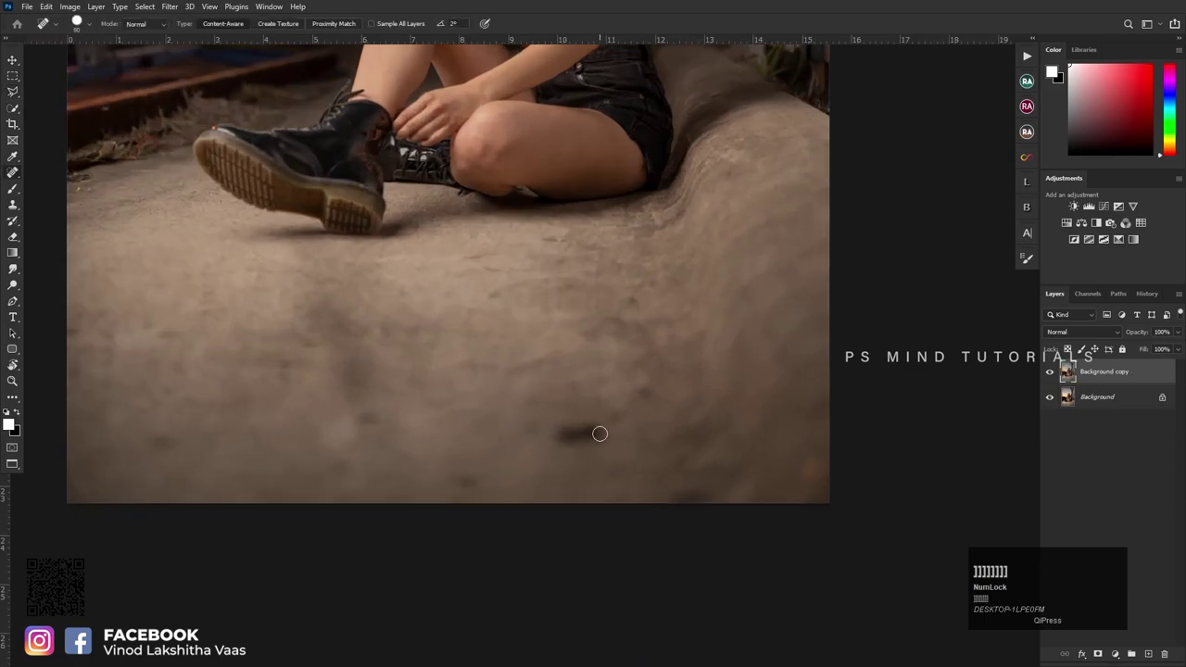
key("bracketright")
left_click_drag(597, 433, 564, 435)
left_click(610, 418)
left_click(657, 378)
left_click(524, 439)
left_click(474, 489)
scroll(467, 448, "up", 1)
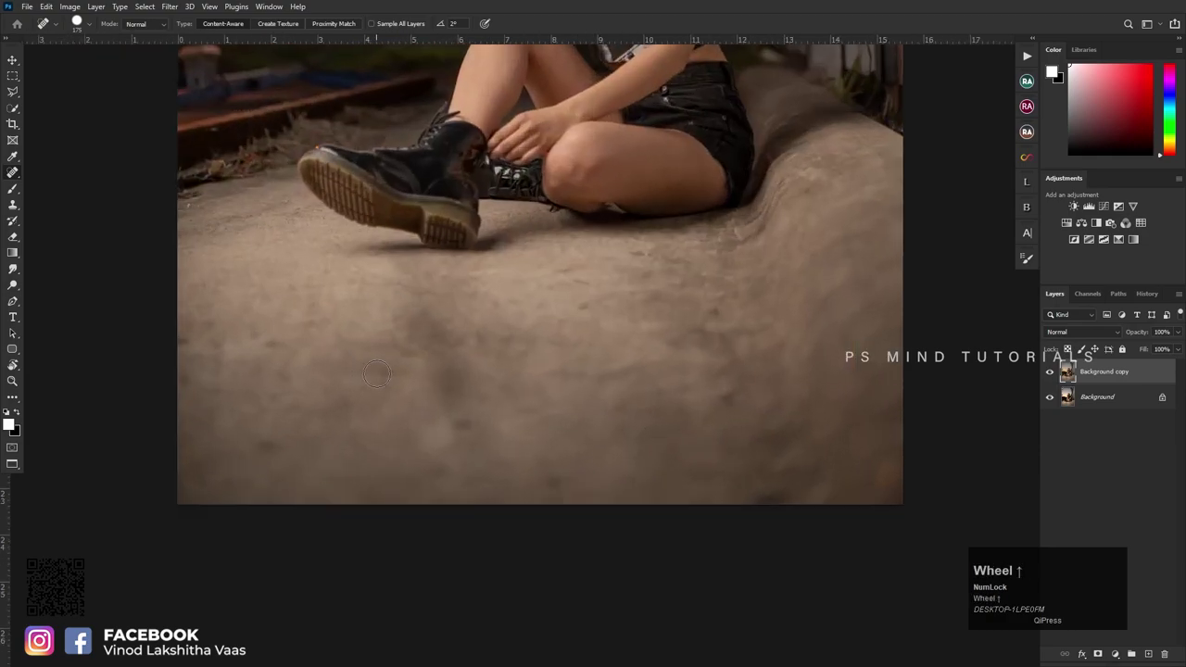
Step: Clone clean concrete over the dark stain on the ground below the woman's boot with the Clone Stamp
key("s")
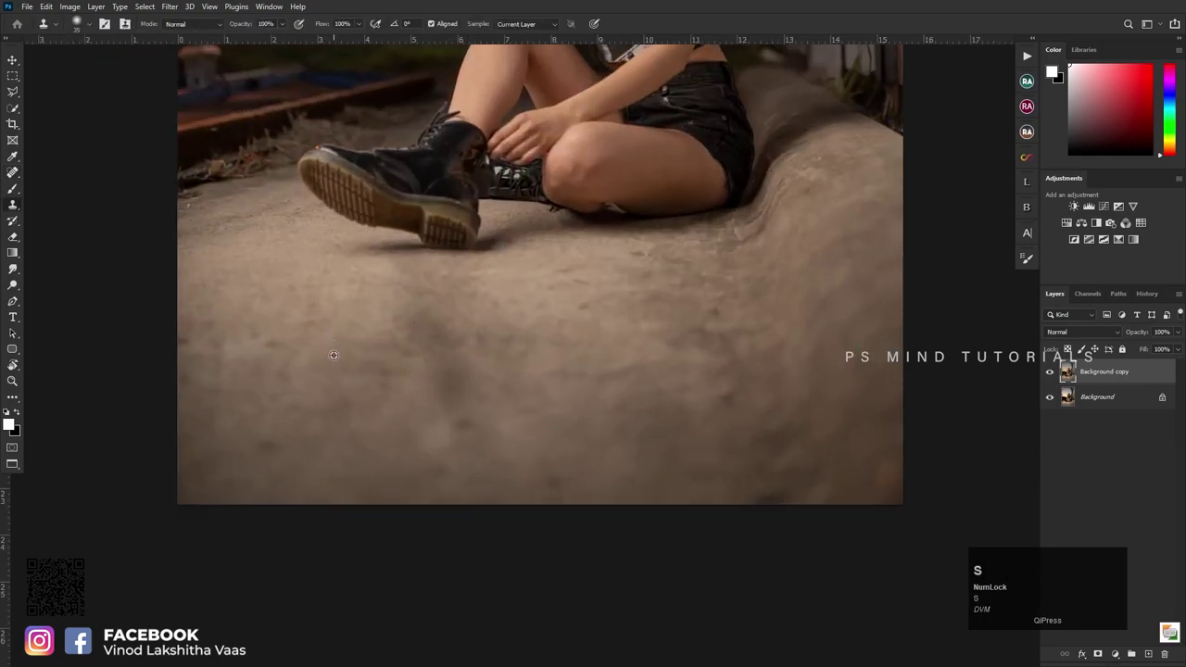
left_click(324, 344, "alt")
left_click_drag(453, 344, 373, 366)
left_click_drag(449, 397, 464, 423)
left_click(506, 388)
key("bracketleft")
key("bracketleft")
left_click(481, 333)
left_click_drag(516, 342, 508, 360)
Step: Clone out the remaining dark spots along the photo's lower edge and on both sides of the concrete ground
left_click(458, 476, "alt")
mouse_move(565, 482)
left_mouse_down()
mouse_move(620, 496)
mouse_move(557, 493)
left_mouse_up()
left_click(620, 496, "alt")
left_click(690, 492, "alt")
left_click_drag(753, 499, 766, 502)
left_click(483, 521, "shift")
left_click(738, 428, "alt")
left_click(717, 396)
left_click_drag(728, 411, 704, 413)
left_click(299, 442, "alt")
left_click(255, 450)
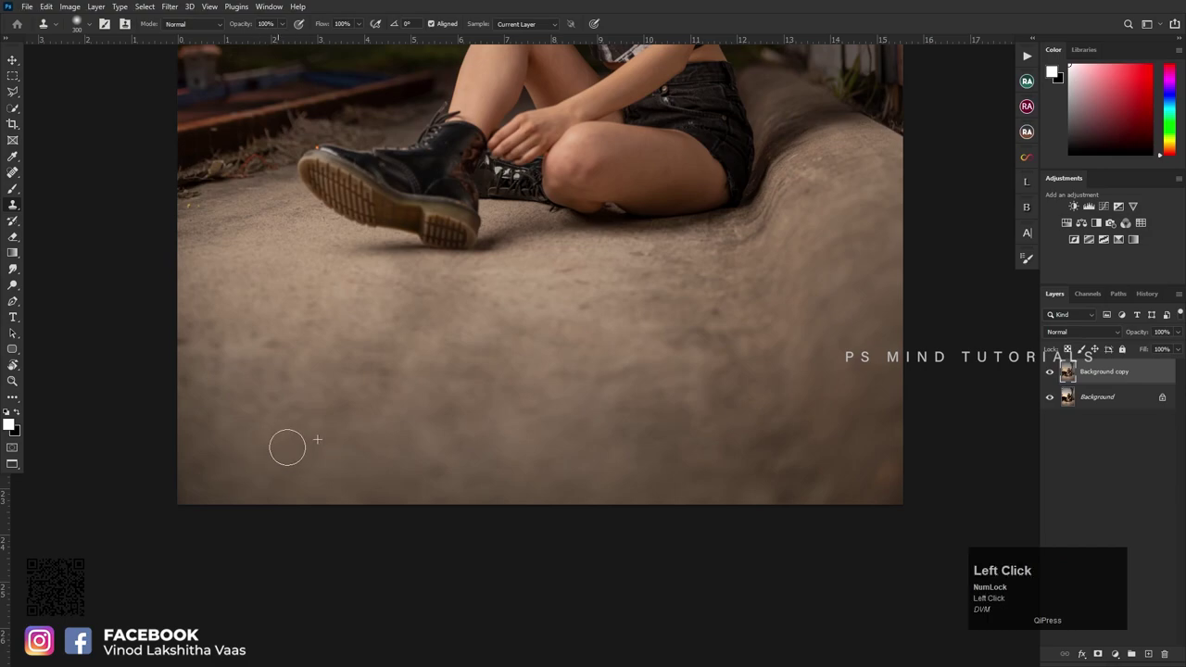
Step: Select the blurred pole above the building beside the palm tree with a rectangular marquee
scroll(288, 447, "up", 3)
scroll(380, 211, "up", 1)
left_click_drag(462, 219, 558, 307)
scroll(538, 278, "up", 1)
key("m")
key("m")
left_click_drag(501, 144, 544, 331)
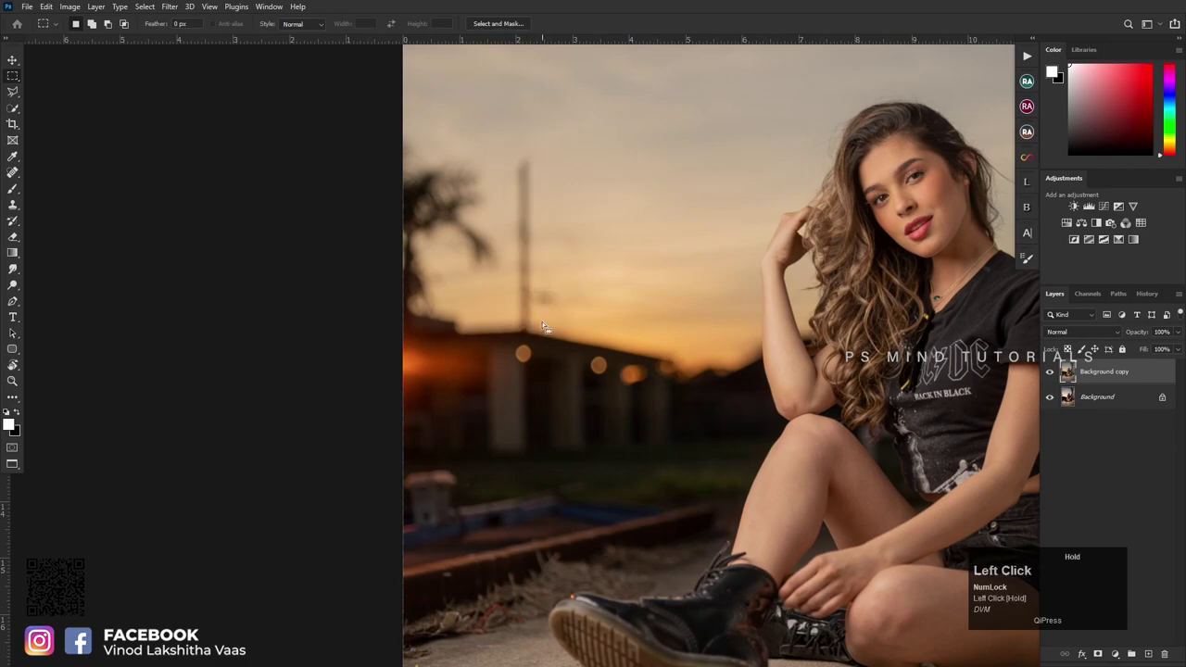
Step: Replace the selected pole with sky using Content-Aware Fill, output to a new layer, and merge it into the Background copy layer
key("shift+F3")
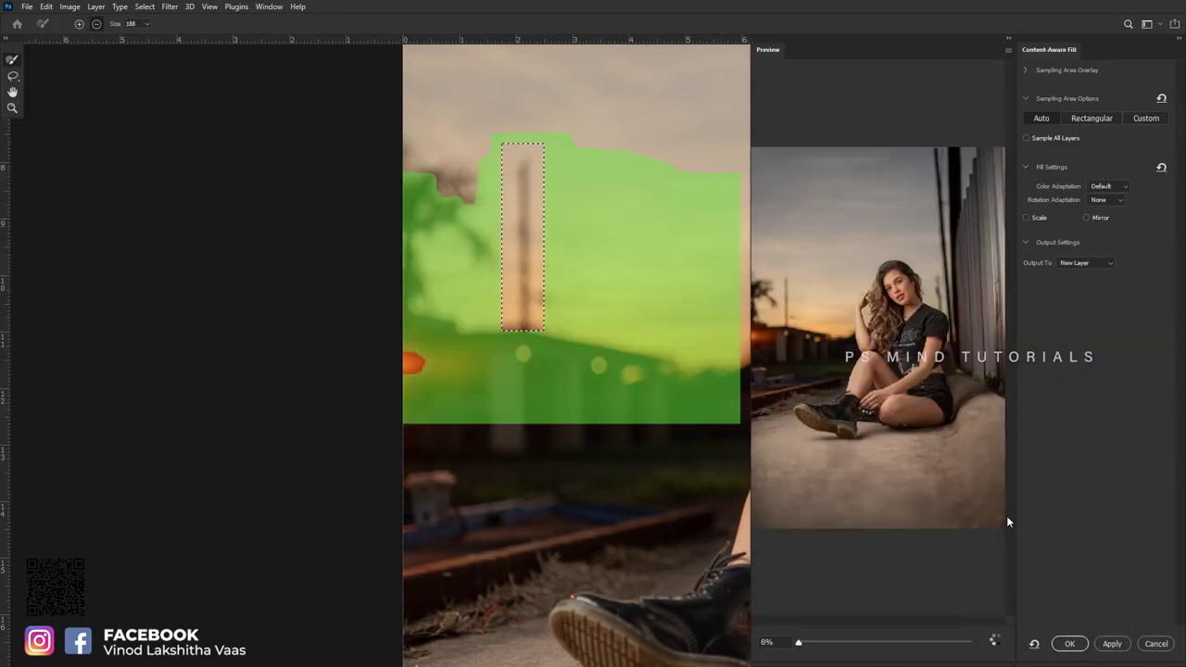
scroll(1001, 517, "up", 3)
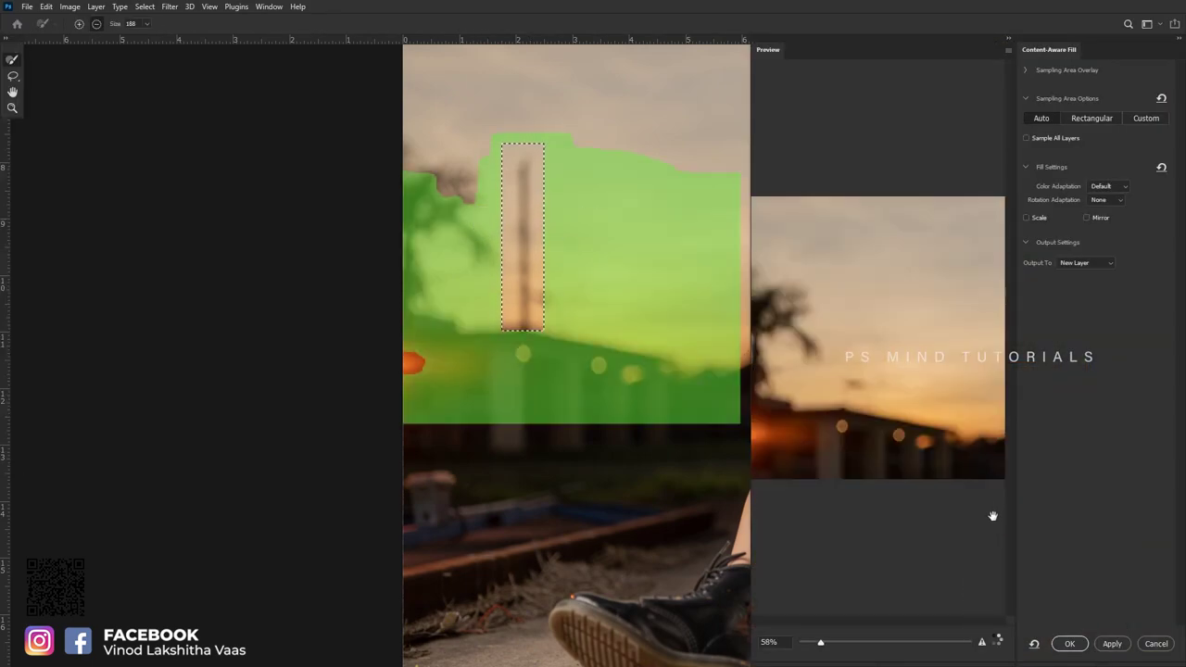
left_click(1071, 643)
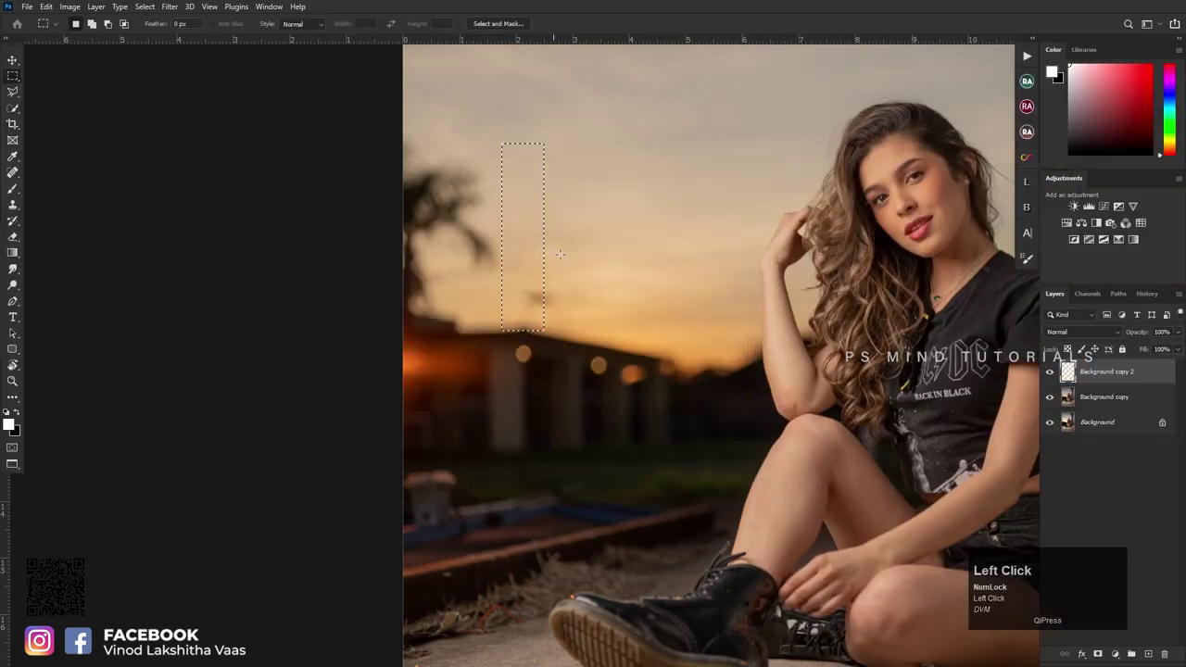
key("ctrl+d")
key("ctrl+e")
Step: Patch the leftover smudge in the sky above the building roof with clean sky using the Patch tool
scroll(542, 299, "up", 1)
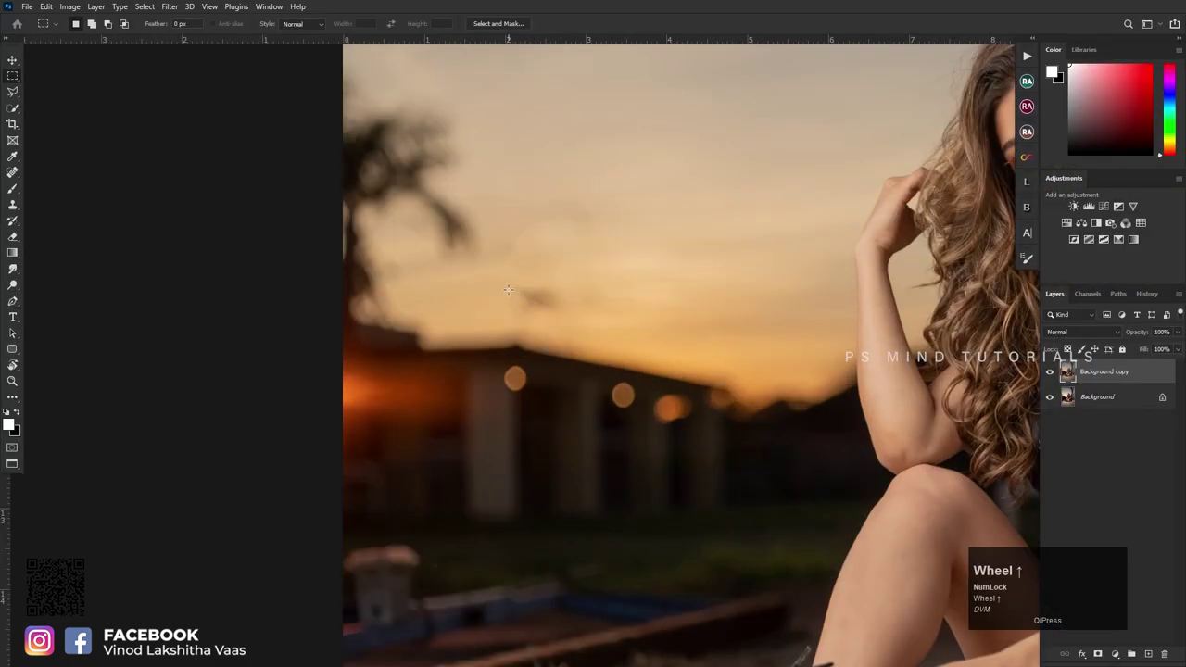
key("j")
key("shift+j")
key("shift+j")
mouse_move(536, 272)
left_mouse_down()
mouse_move(508, 313)
mouse_move(541, 273)
mouse_move(647, 253)
left_mouse_up()
scroll(497, 287, "down", 5)
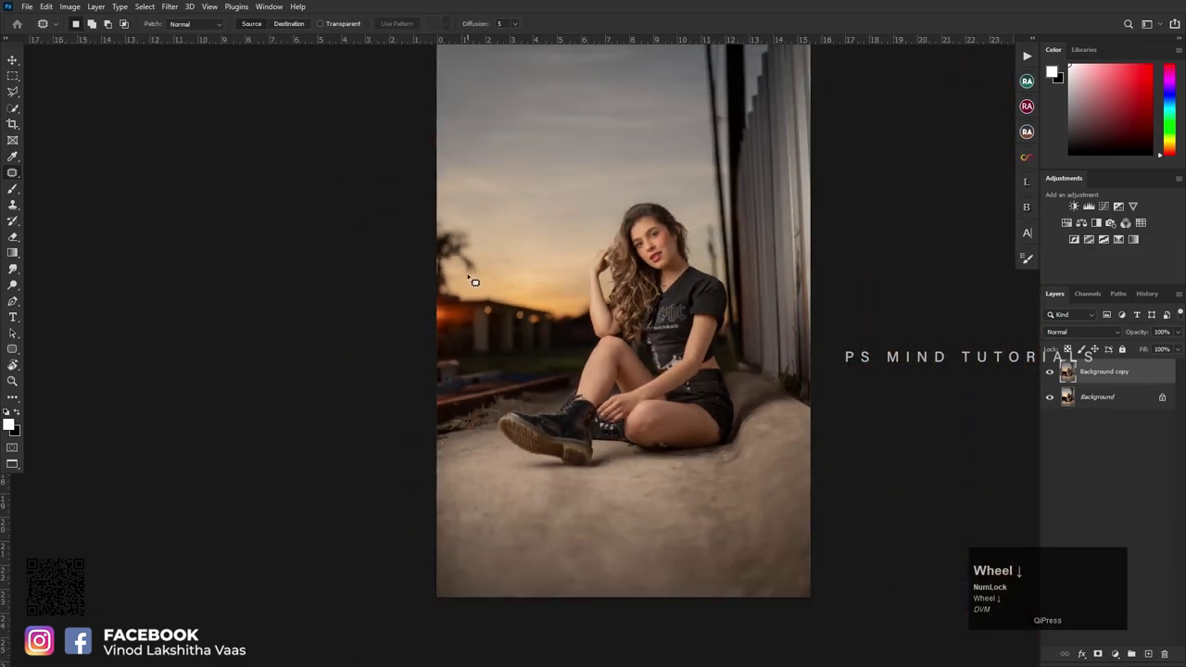
Step: Patch out the upper part of the blurred dark post between the woman's hair and the fence
scroll(479, 268, "up", 4)
scroll(652, 272, "up", 3)
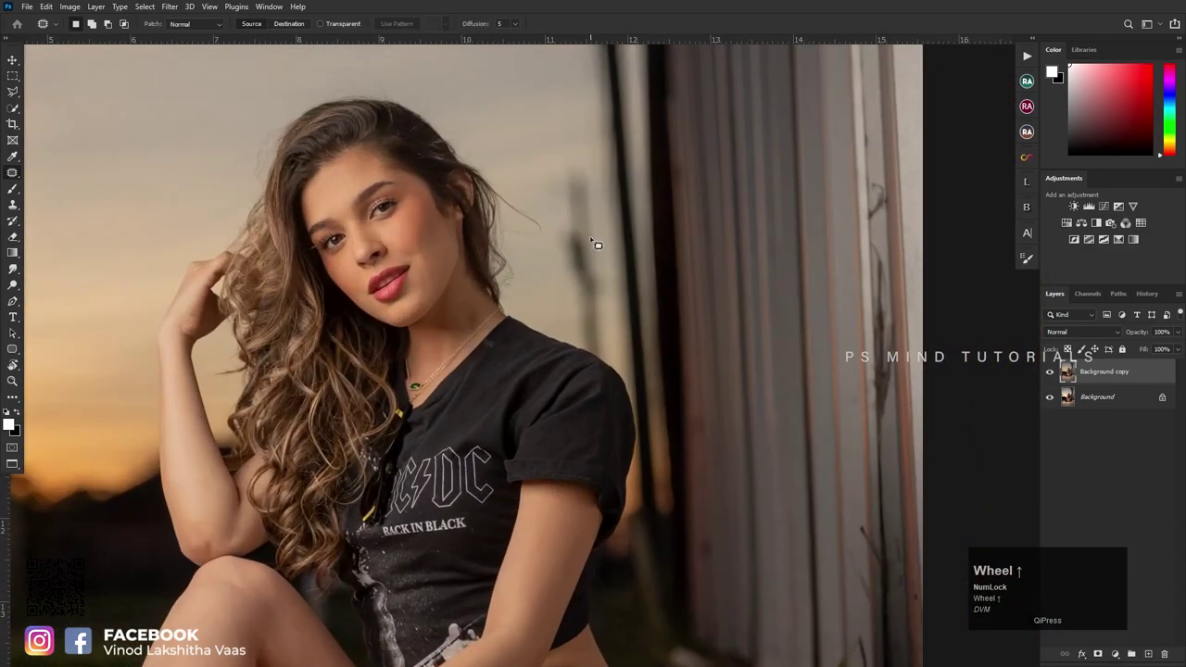
mouse_move(549, 163)
left_mouse_down()
mouse_move(559, 284)
mouse_move(586, 315)
left_mouse_up()
mouse_move(587, 188)
left_mouse_down()
mouse_move(563, 153)
mouse_move(570, 86)
mouse_move(594, 269)
mouse_move(581, 189)
left_mouse_up()
scroll(587, 193, "up", 2)
mouse_move(593, 334)
left_mouse_down()
mouse_move(613, 295)
mouse_move(568, 191)
left_mouse_up()
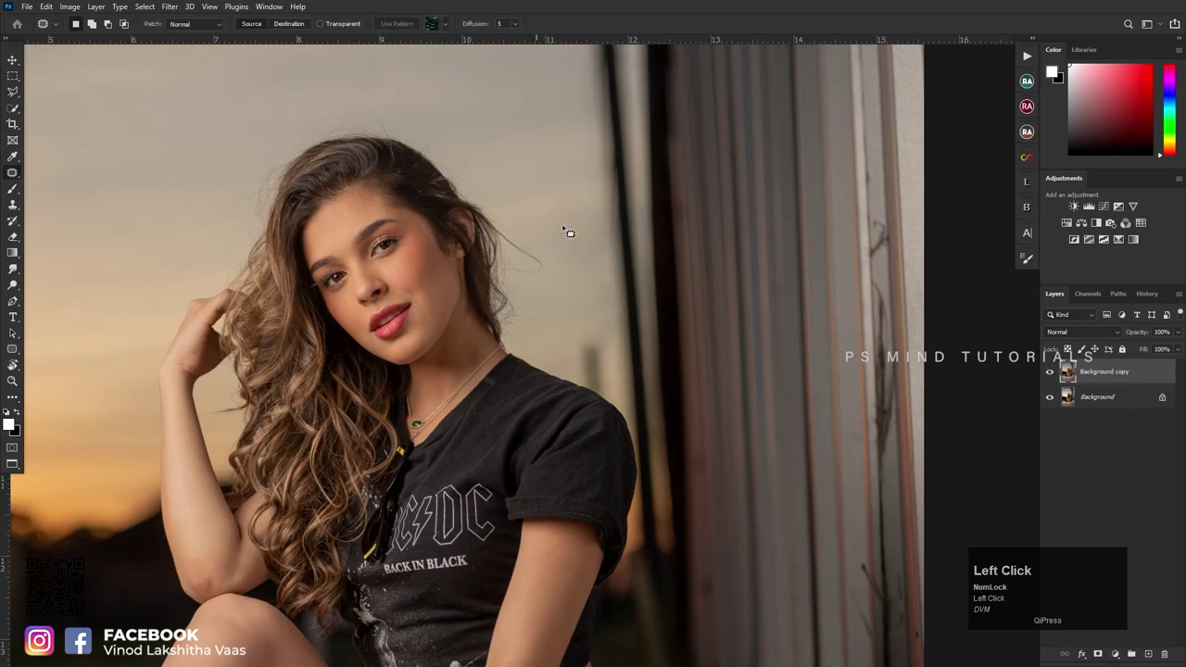
Step: Patch the remaining lower part of the blurred post just above the woman's shoulder with nearby sky
scroll(598, 352, "up", 2)
mouse_move(576, 319)
left_mouse_down()
mouse_move(557, 353)
mouse_move(557, 246)
mouse_move(585, 286)
mouse_move(558, 259)
left_mouse_up()
left_click(557, 245)
scroll(558, 246, "down", 2)
scroll(567, 251, "up", 2)
left_click(572, 327)
scroll(574, 328, "up", 2)
left_click_drag(580, 315, 527, 319)
left_click(544, 224)
Step: Clone clean sky over the grey smudge above the woman's shoulder with the Clone Stamp
scroll(542, 243, "up", 2)
key("s")
left_click(517, 239, "alt")
key("bracketleft")
key("bracketleft")
key("bracketleft")
key("bracketleft")
key("bracketleft")
key("bracketleft")
key("bracketleft")
key("bracketleft")
key("bracketleft")
key("bracketleft")
key("bracketleft")
key("bracketleft")
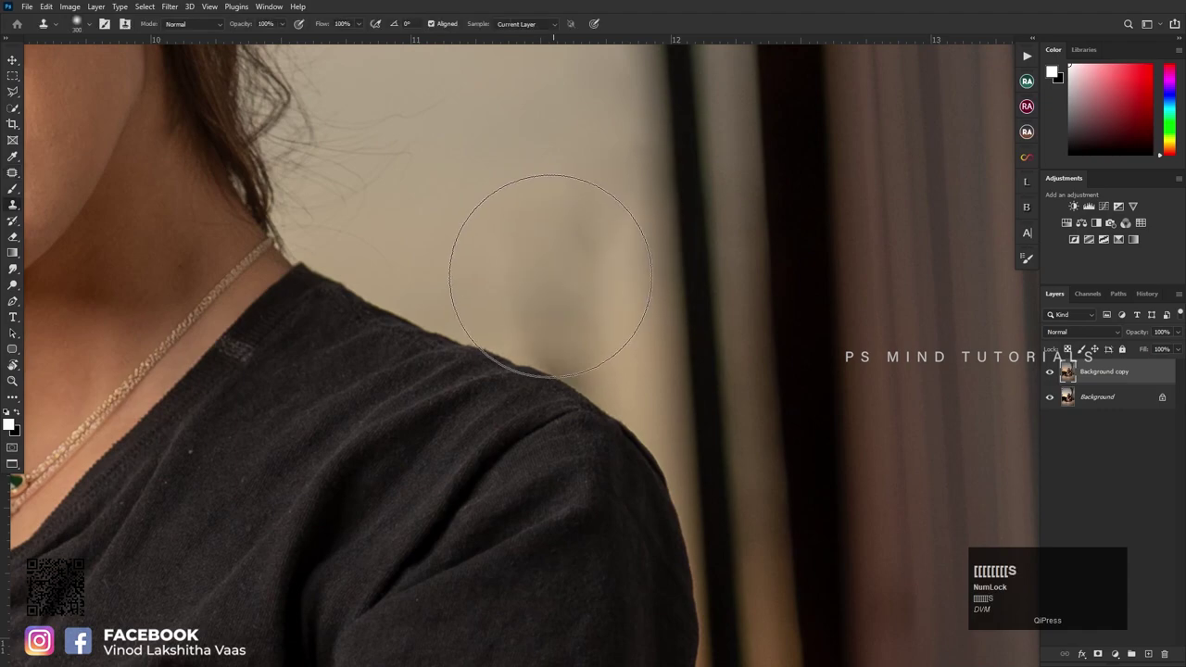
key("bracketright")
key("bracketright")
key("bracketright")
key("bracketright")
key("bracketright")
key("bracketright")
left_click_drag(546, 309, 545, 264)
key("bracketleft")
key("bracketright")
mouse_move(593, 254)
left_mouse_down()
mouse_move(601, 156)
mouse_move(526, 209)
left_mouse_up()
Step: Clone sky over the leftover dark traces along the edge of the woman's shoulder with a smaller Clone Stamp brush
key("bracketleft")
key("bracketleft")
key("bracketleft")
mouse_move(554, 319)
left_mouse_down()
mouse_move(580, 360)
mouse_move(569, 188)
mouse_move(542, 212)
mouse_move(531, 169)
mouse_move(567, 343)
mouse_move(537, 344)
mouse_move(593, 368)
left_mouse_up()
key("bracketleft")
scroll(569, 348, "down", 3)
left_click(530, 168)
scroll(565, 344, "up", 1)
key("bracketright")
key("bracketright")
key("bracketright")
key("bracketright")
key("bracketright")
key("bracketright")
mouse_move(591, 375)
left_mouse_down()
mouse_move(579, 330)
mouse_move(589, 299)
mouse_move(606, 385)
left_mouse_up()
key("bracketright")
key("bracketright")
key("bracketright")
key("bracketright")
key("bracketright")
key("bracketright")
left_click(554, 276)
scroll(532, 318, "down", 4)
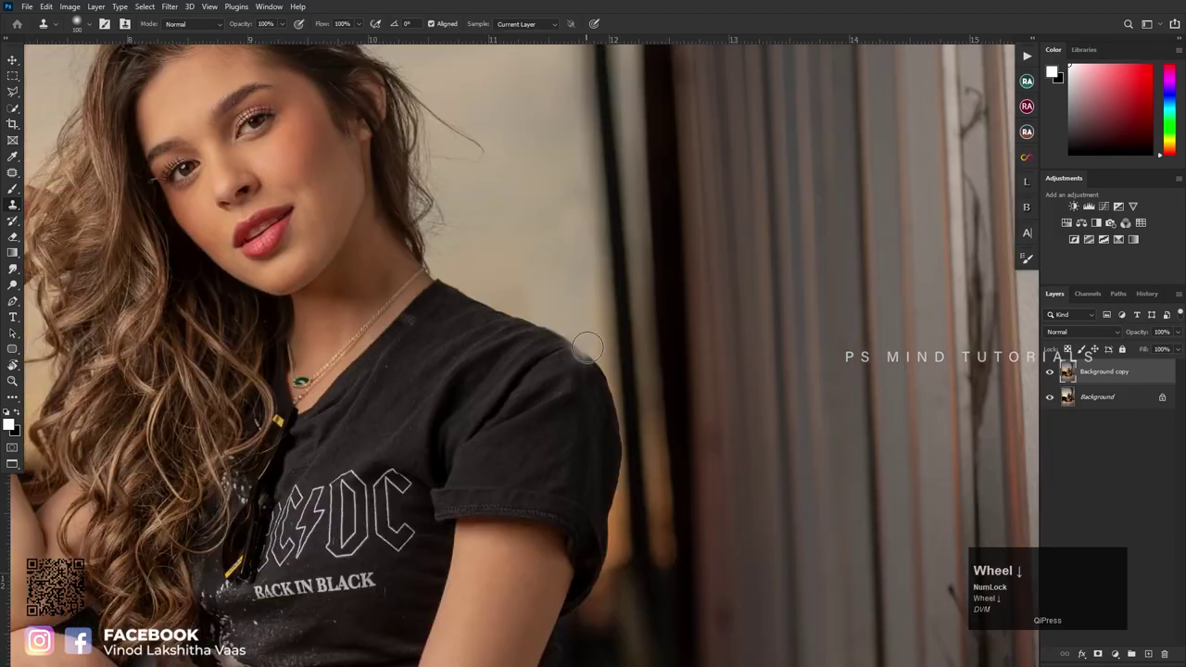
Step: Blend the cloned sky between the woman's shoulder and the dark pole using the Mixer Brush
scroll(578, 316, "up", 4)
key("b")
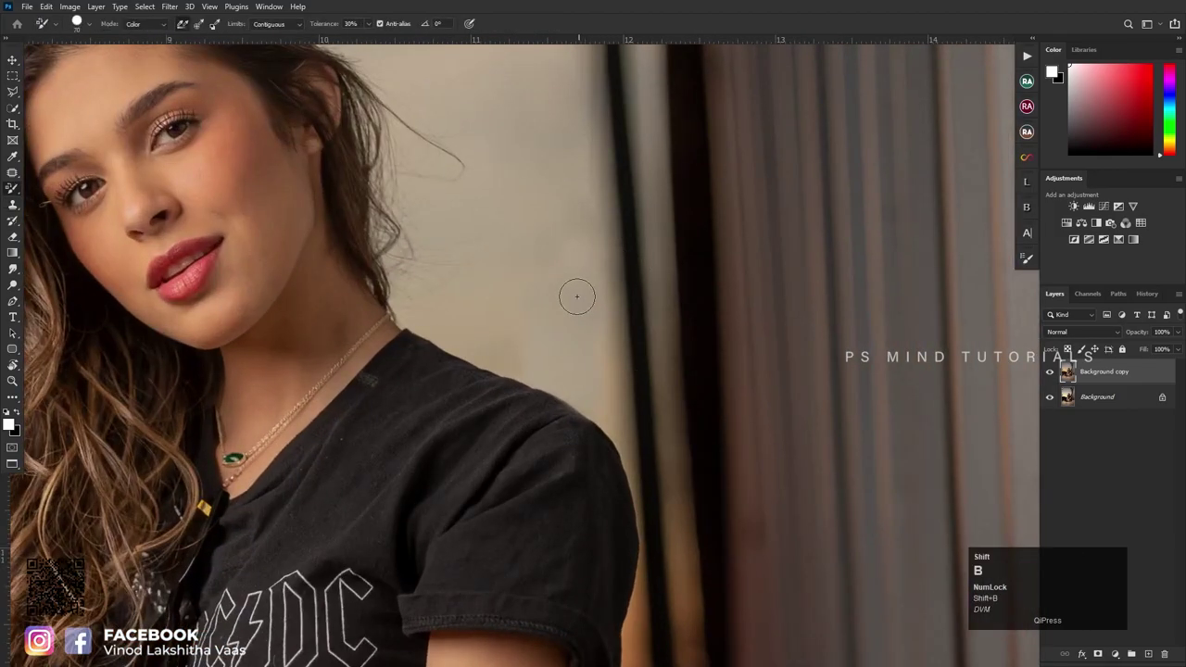
scroll(583, 305, "up", 2)
key("bracketleft")
key("bracketleft")
key("bracketleft")
key("bracketleft")
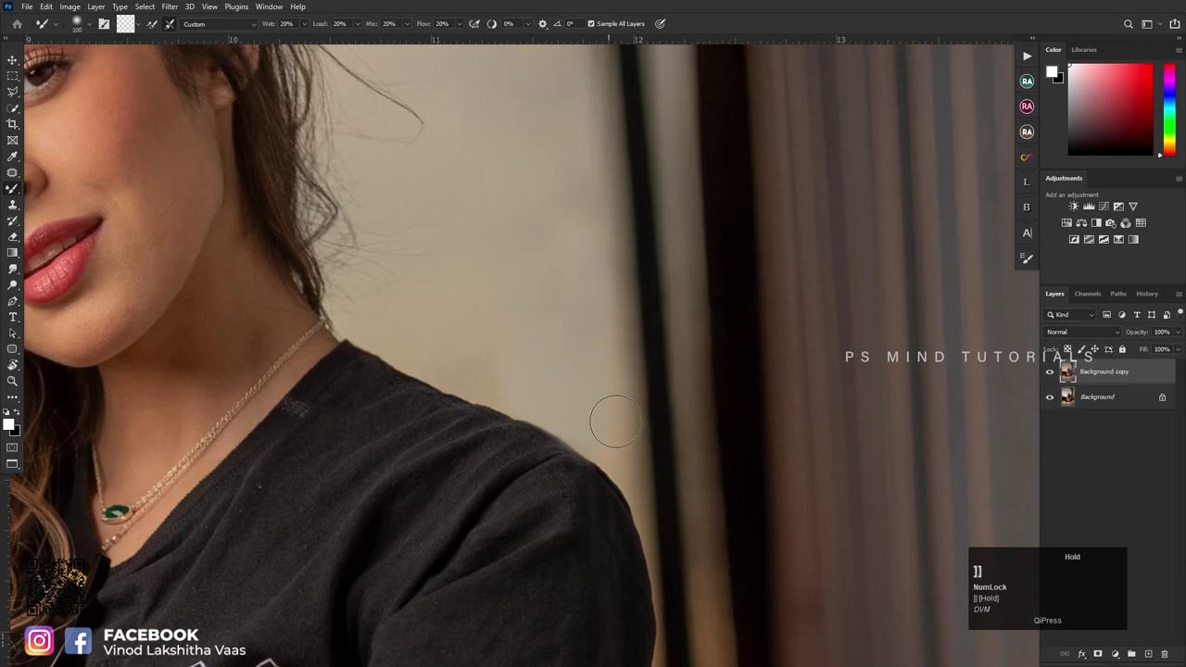
left_click(598, 406)
mouse_move(599, 406)
left_mouse_down()
mouse_move(613, 454)
mouse_move(559, 417)
mouse_move(552, 396)
mouse_move(492, 371)
mouse_move(526, 343)
mouse_move(509, 295)
mouse_move(557, 236)
mouse_move(566, 198)
mouse_move(571, 270)
mouse_move(569, 146)
left_mouse_up()
key("bracketright")
key("bracketright")
key("bracketright")
scroll(607, 324, "down", 6)
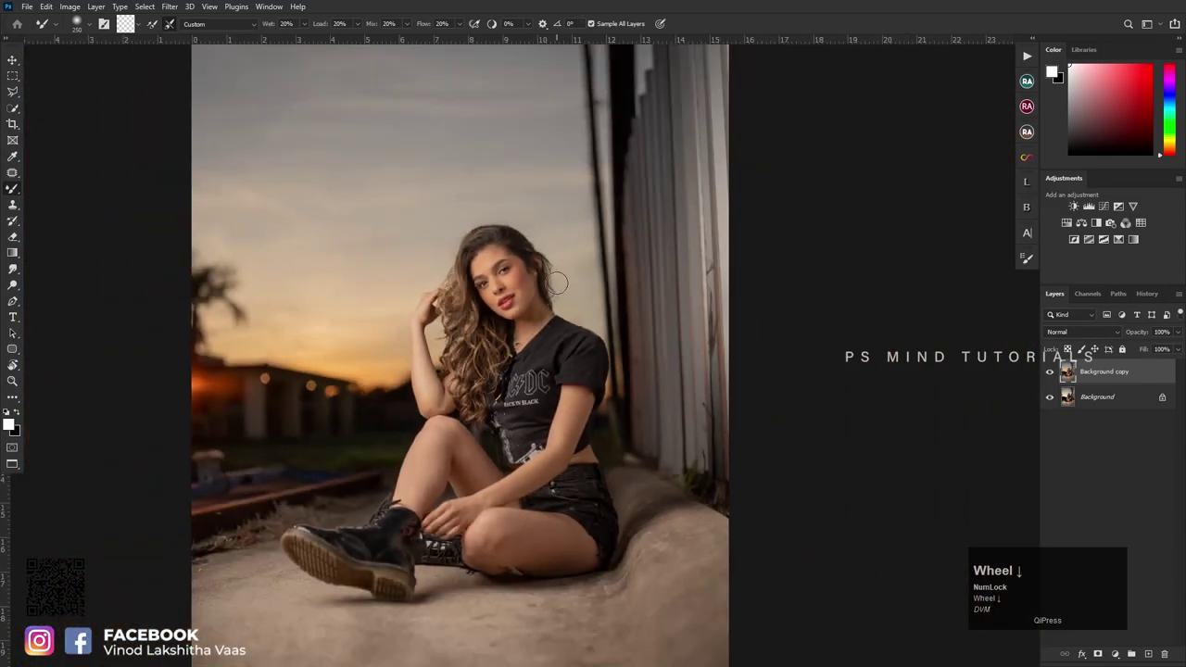
Step: Examine the whole photo for remaining distractions and uneven areas in the retouched background
scroll(554, 271, "down", 2)
scroll(451, 301, "up", 1)
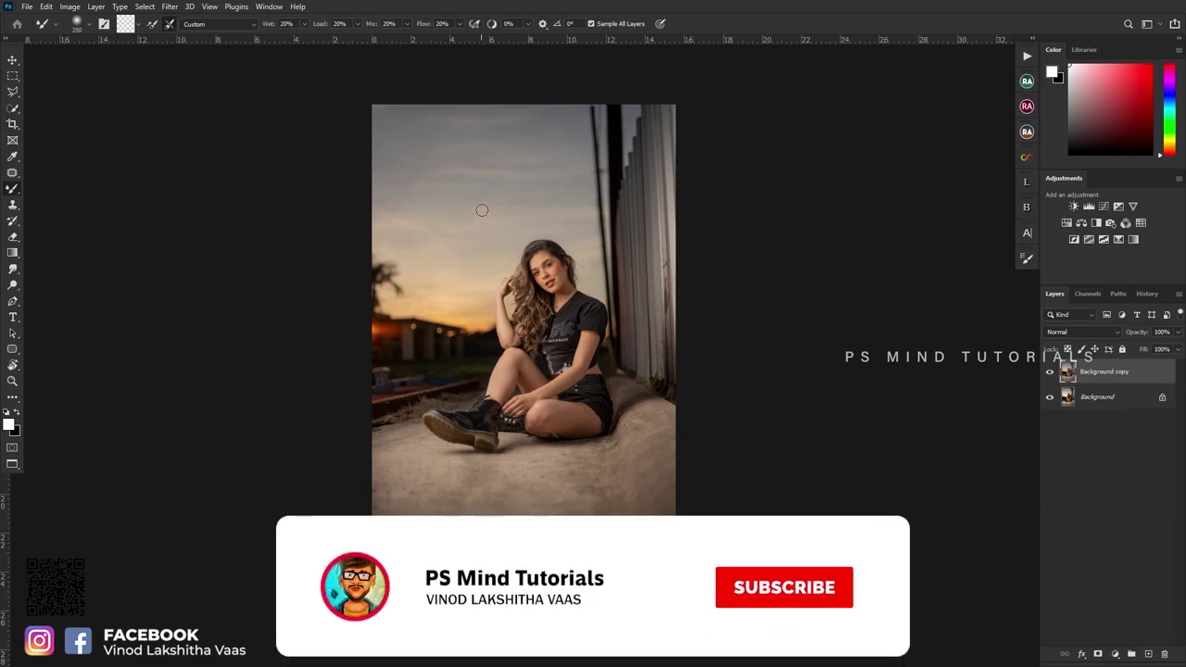
scroll(563, 208, "up", 1)
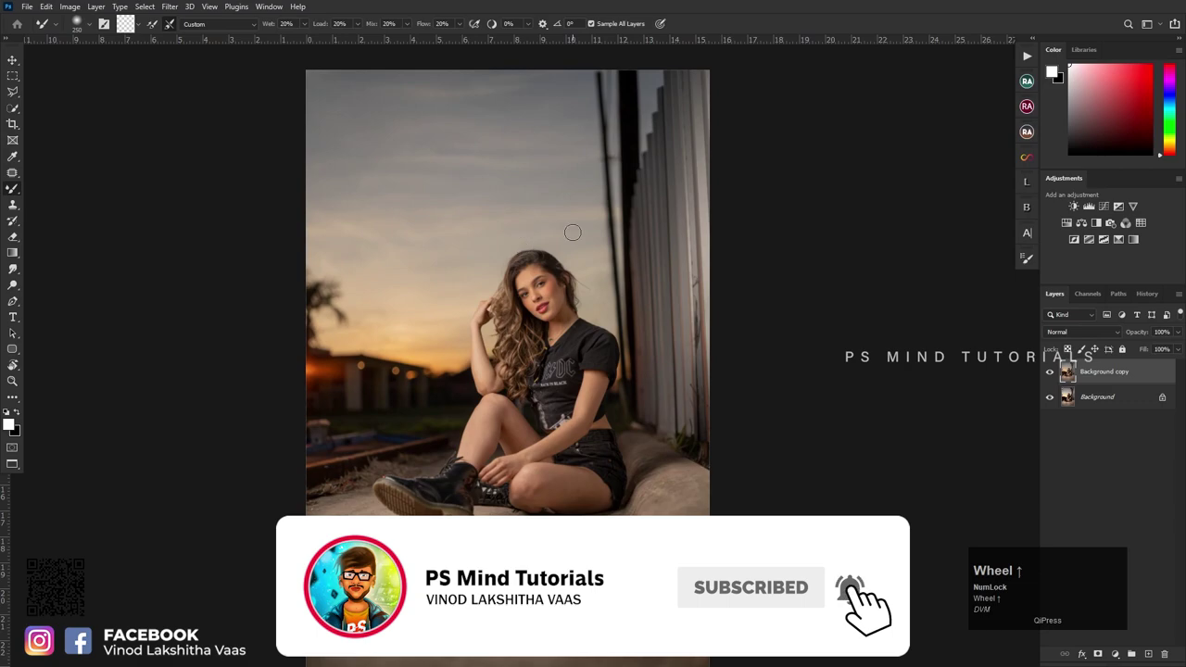
scroll(573, 232, "down", 2)
scroll(625, 221, "up", 1)
scroll(625, 221, "down", 1)
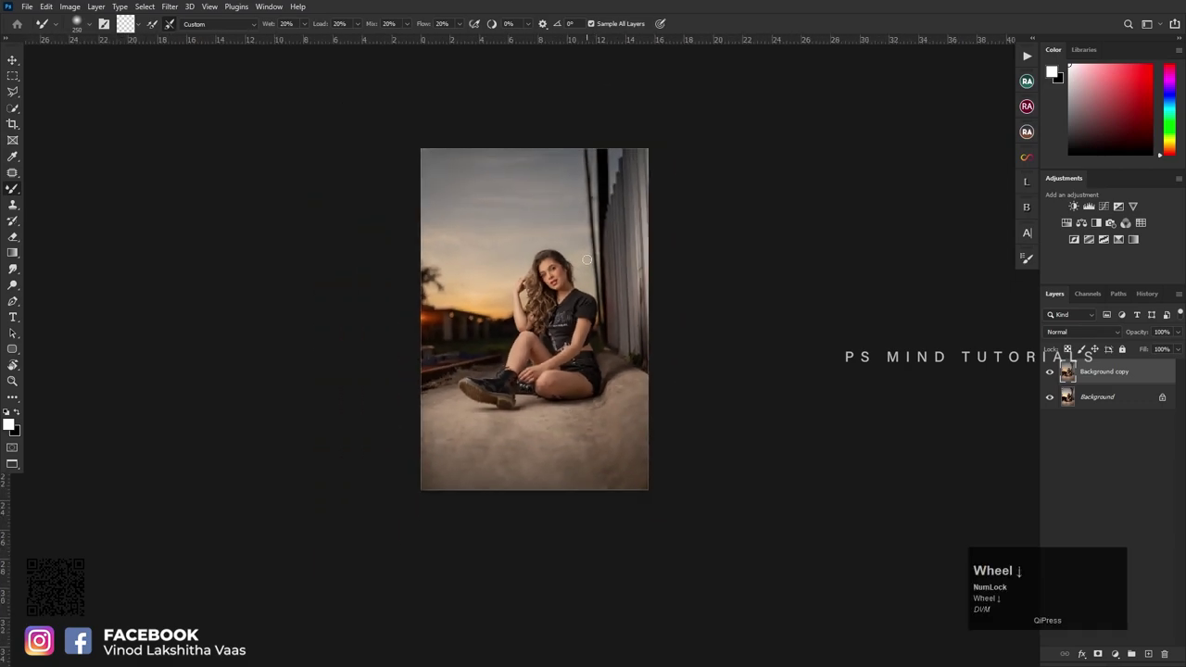
scroll(587, 259, "up", 1)
scroll(501, 316, "up", 1)
Step: Duplicate the retouched Background copy layer
key("v")
scroll(668, 306, "up", 1)
scroll(890, 388, "down", 1)
left_click_drag(1144, 380, 1147, 655)
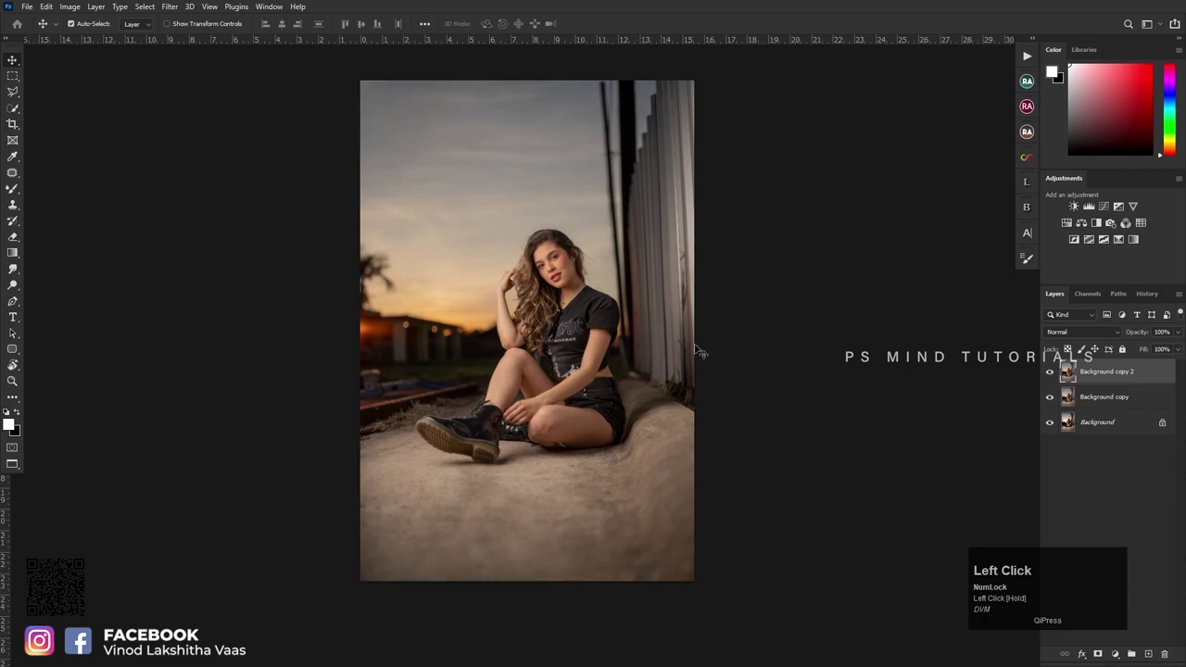
Step: Apply the Camera Raw Filter to the new copy with Shadows at +31 and Whites at -23
left_click(167, 12)
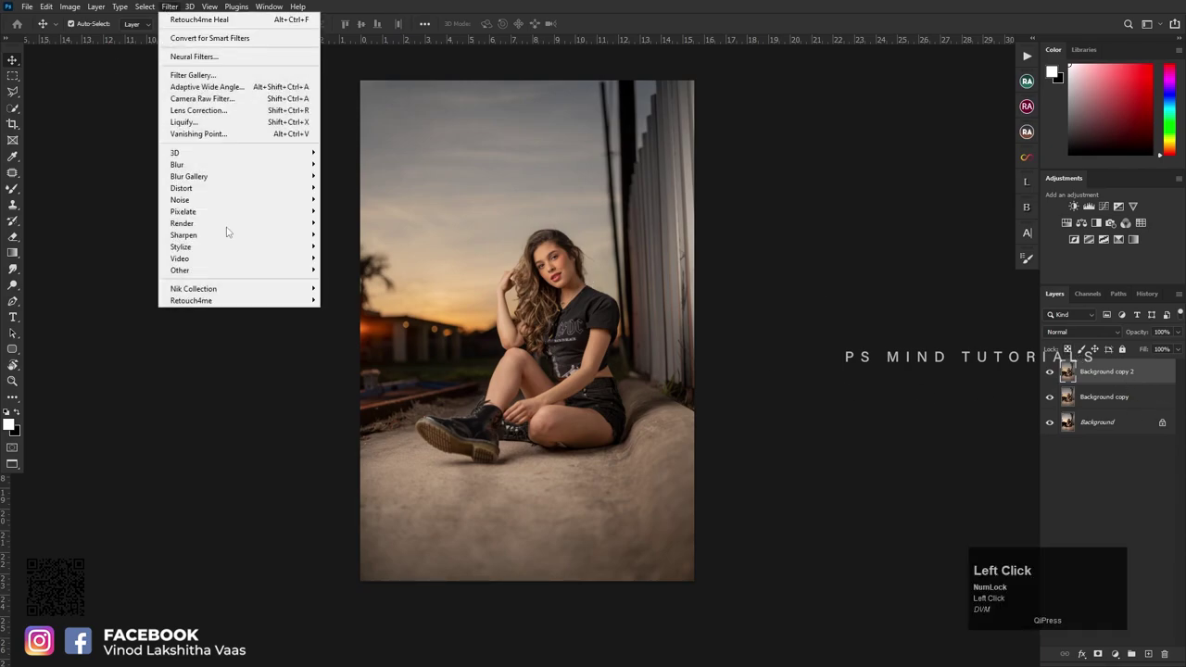
left_click(244, 99)
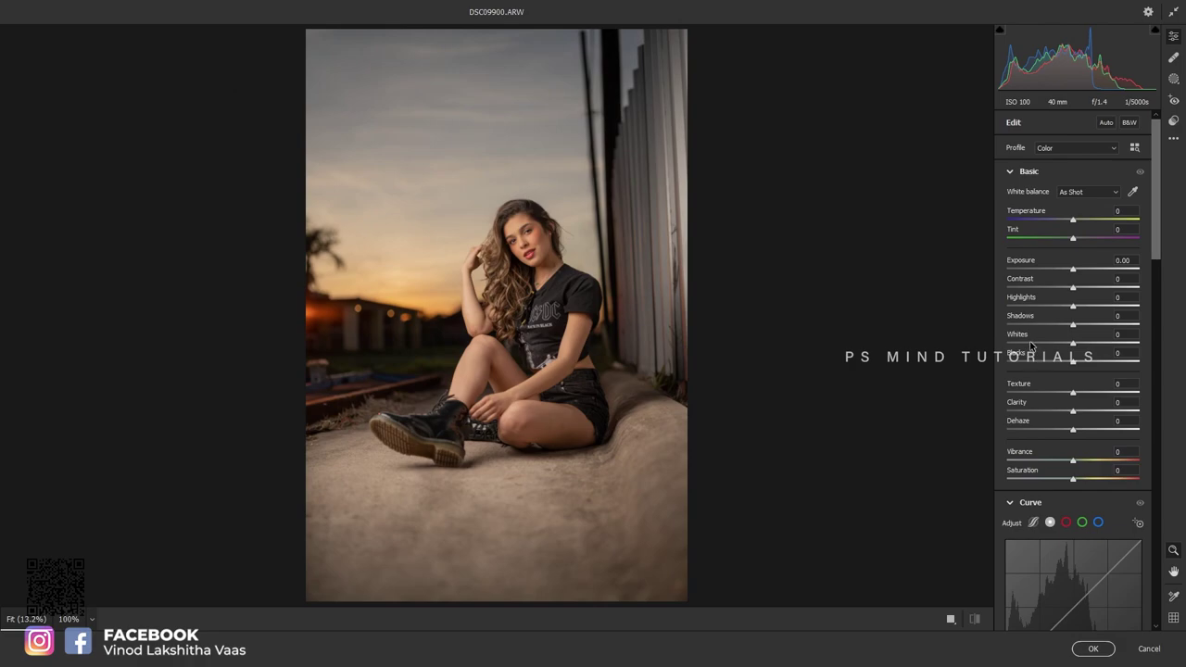
left_click_drag(1028, 346, 1095, 326)
left_click(1086, 325)
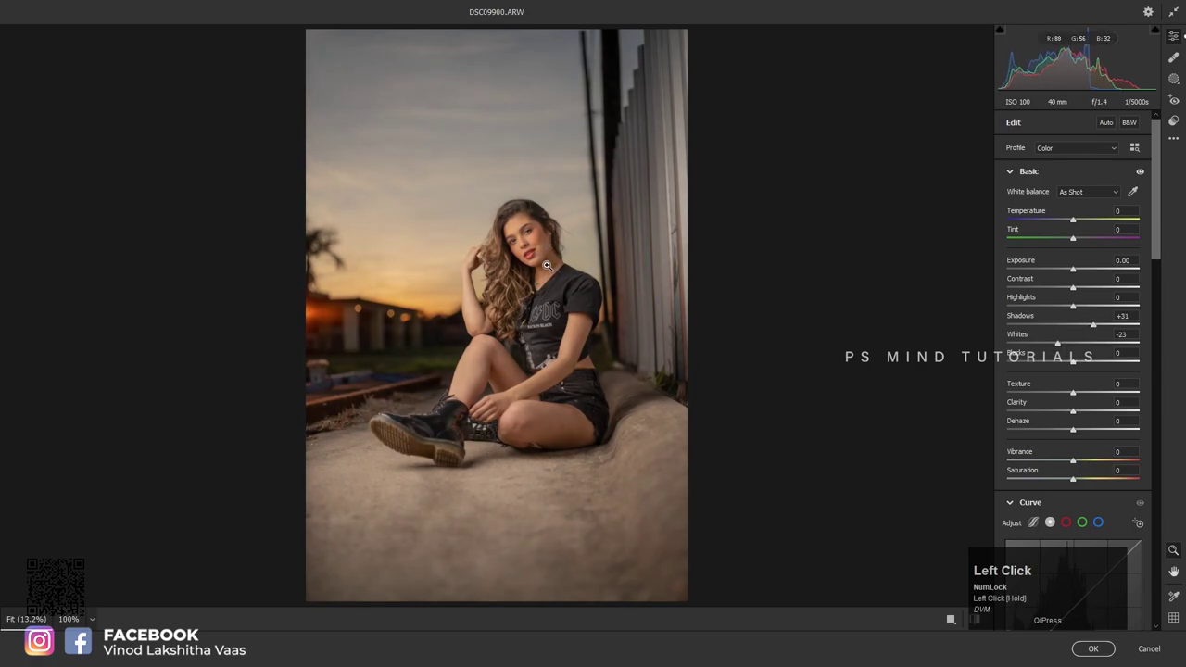
Step: Darken the photo's outer edges with a large radial gradient mask at about -0.20 Exposure and apply the Camera Raw Filter
key("j")
mouse_move(511, 262)
left_mouse_down()
mouse_move(586, 421)
mouse_move(697, 482)
mouse_move(729, 581)
left_mouse_up()
left_click_drag(794, 513, 799, 394)
left_click_drag(701, 404, 689, 384)
left_click_drag(1072, 390, 1067, 390)
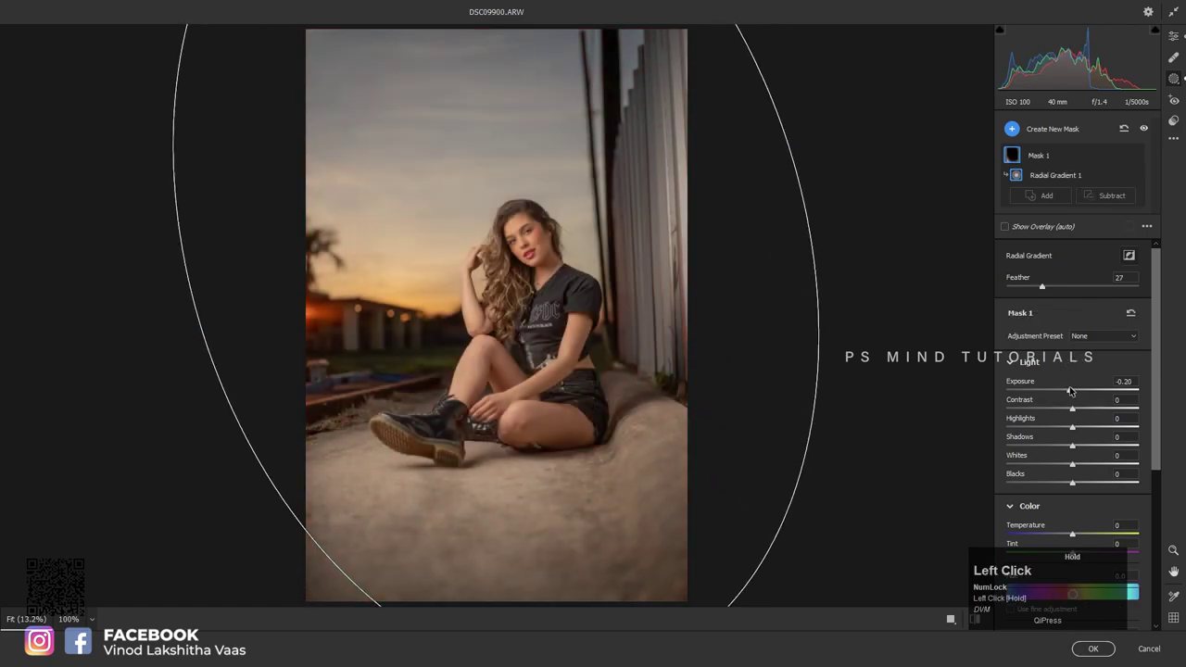
left_click(1094, 648)
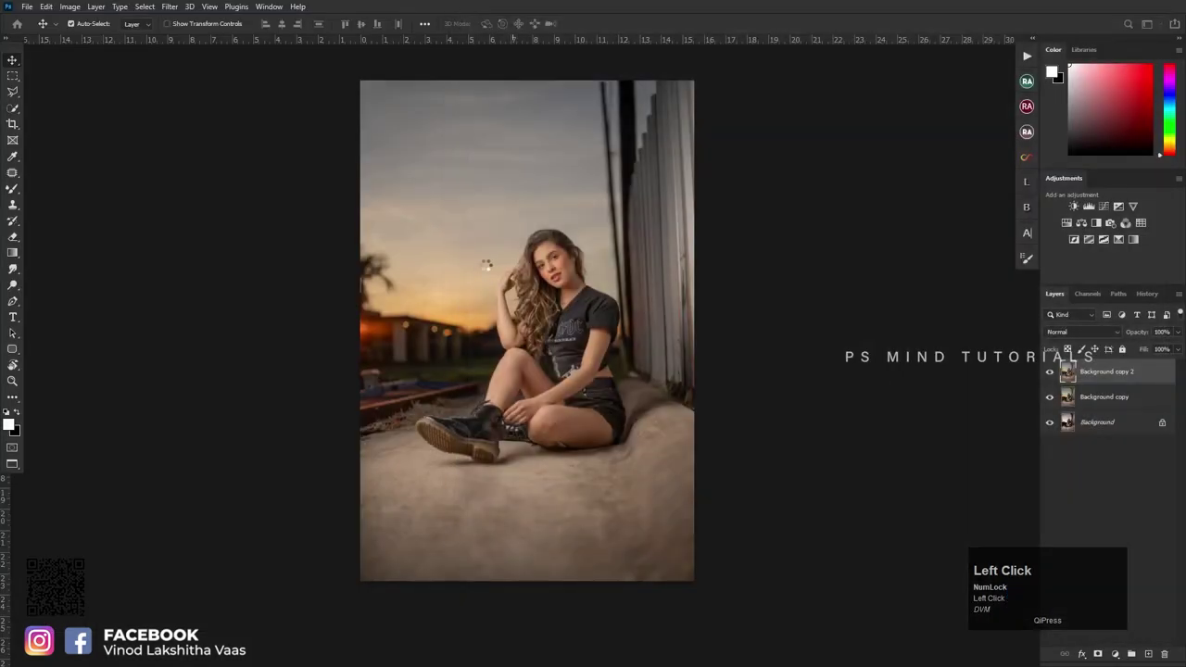
Step: Examine the woman's face, hair and surrounding background up close after the Camera Raw adjustments
key("z")
left_click(511, 278)
key("space")
left_click_drag(618, 331, 566, 313)
left_click_drag(555, 271, 580, 274)
key("space")
left_click_drag(375, 287, 499, 313)
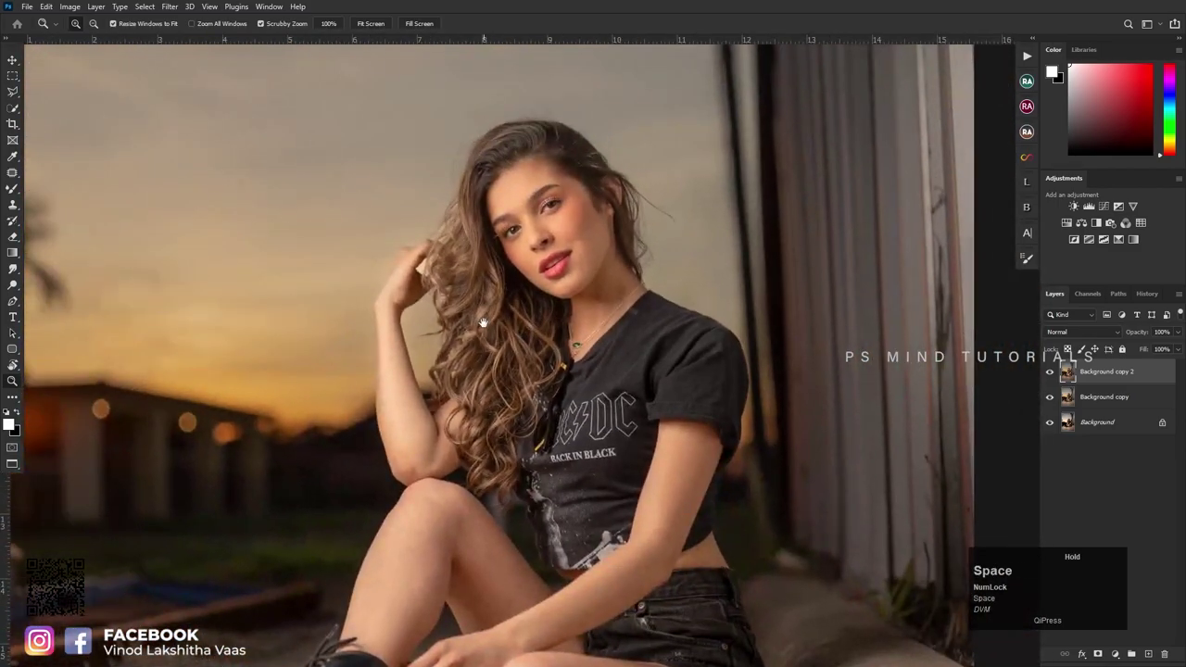
scroll(552, 315, "down", 12)
scroll(495, 320, "up", 2)
scroll(493, 321, "up", 5)
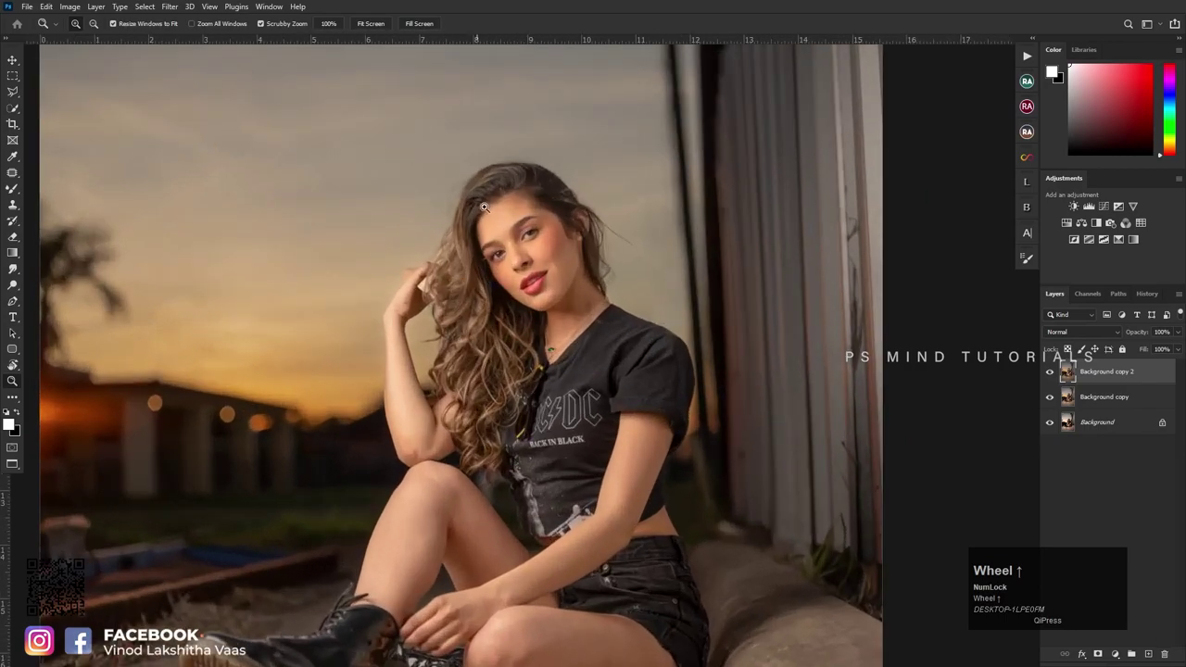
Step: Group the Background copy and Background copy 2 layers
left_click(1120, 399, "shift")
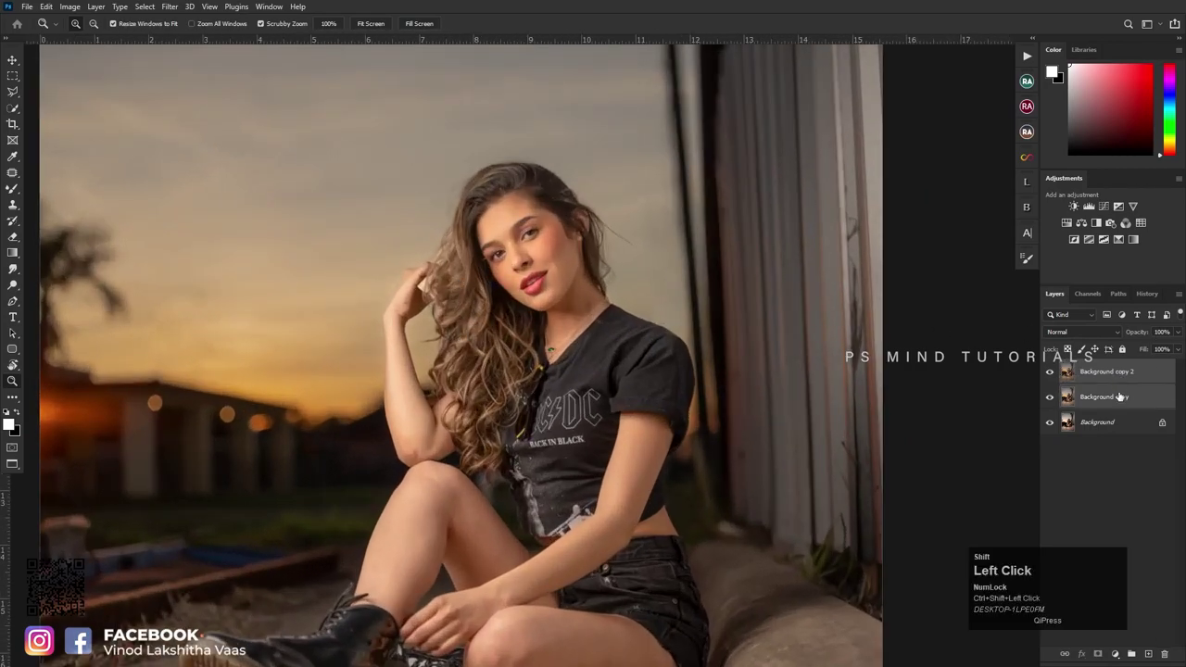
key("ctrl+g")
Step: Paint over the woman's hair with the Brush in Quick Mask mode and convert the painted area into a selection
scroll(480, 248, "up", 2)
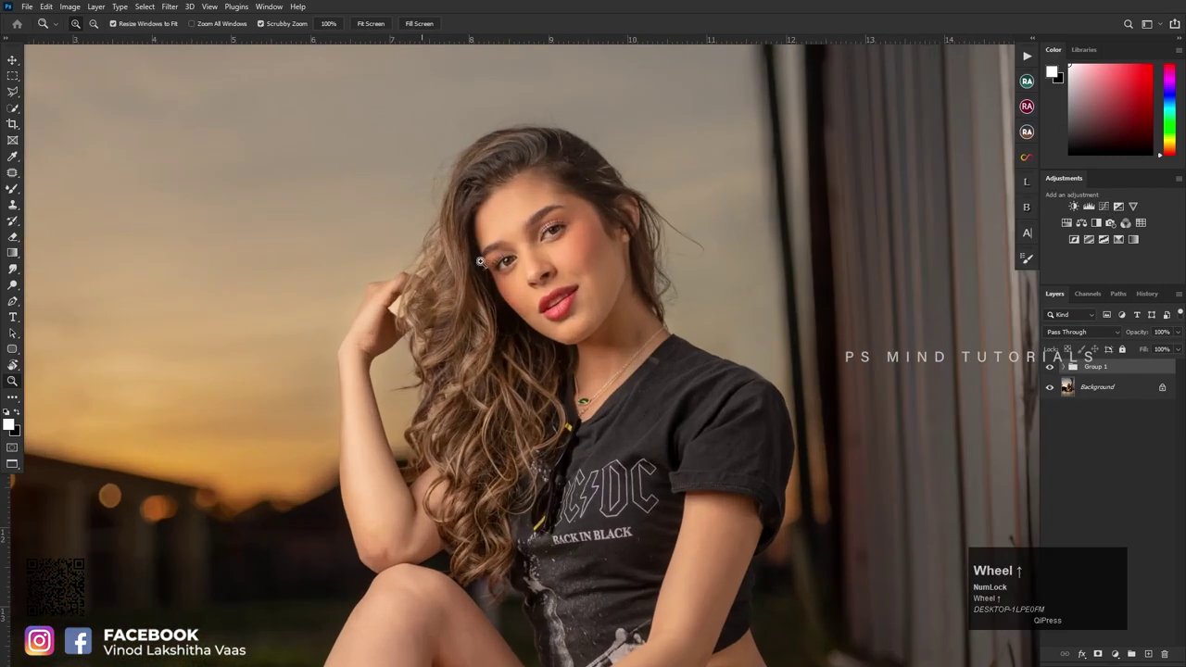
key("q")
key("b")
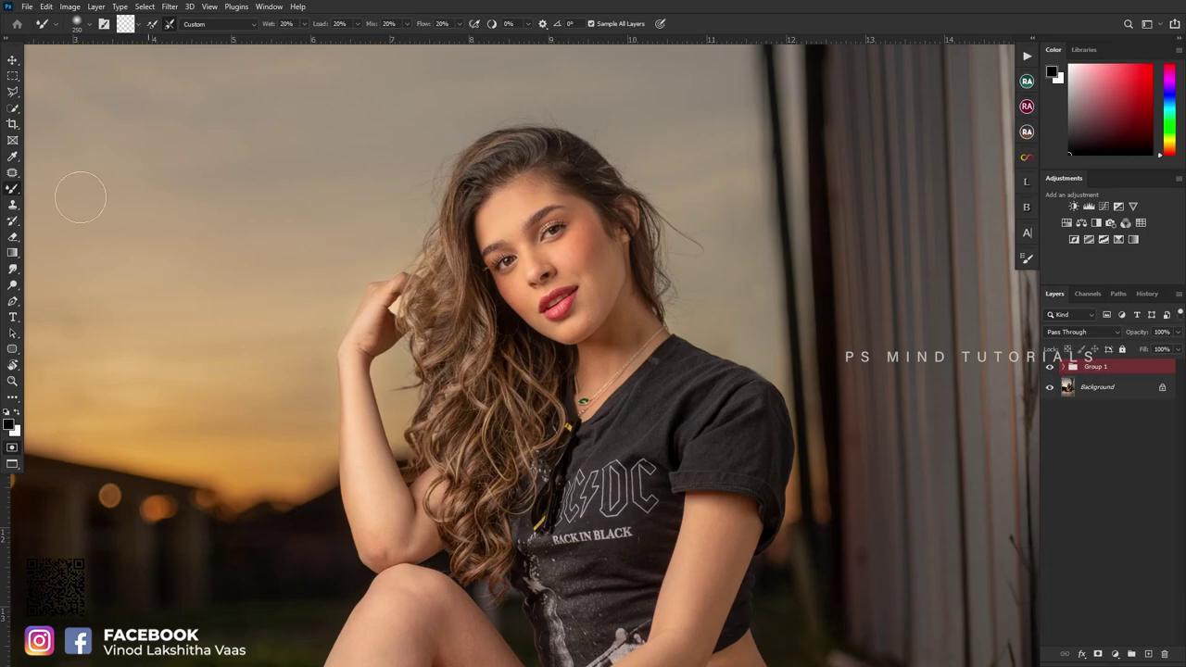
left_click_drag(12, 193, 65, 188)
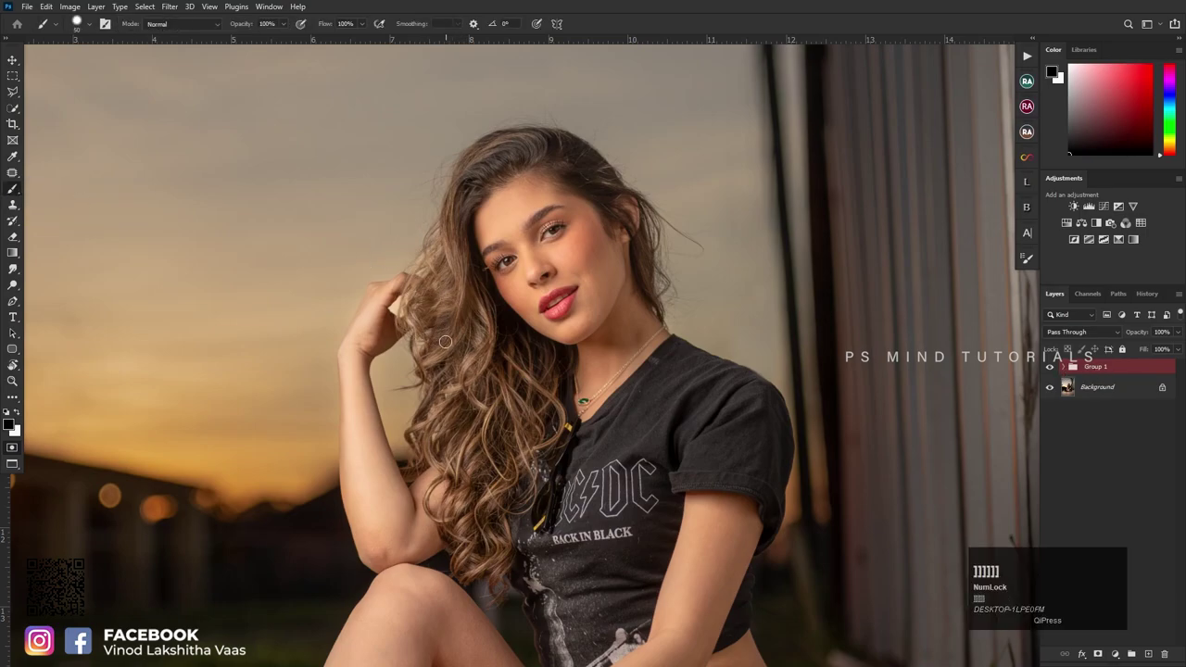
mouse_move(424, 317)
left_mouse_down()
mouse_move(431, 290)
mouse_move(439, 306)
mouse_move(422, 299)
mouse_move(456, 266)
mouse_move(477, 382)
mouse_move(457, 284)
mouse_move(529, 373)
mouse_move(514, 444)
mouse_move(457, 348)
mouse_move(453, 443)
mouse_move(488, 559)
mouse_move(489, 376)
mouse_move(481, 446)
mouse_move(433, 256)
mouse_move(432, 274)
mouse_move(454, 254)
mouse_move(471, 181)
mouse_move(520, 161)
mouse_move(473, 168)
mouse_move(570, 159)
mouse_move(634, 253)
mouse_move(615, 206)
mouse_move(641, 241)
mouse_move(651, 306)
mouse_move(640, 208)
mouse_move(600, 174)
left_mouse_up()
right_click(438, 301)
left_click(420, 329)
Step: Add a Curves adjustment layer masked to the hair and pull its curve slightly down in the shadows
left_click(1103, 207)
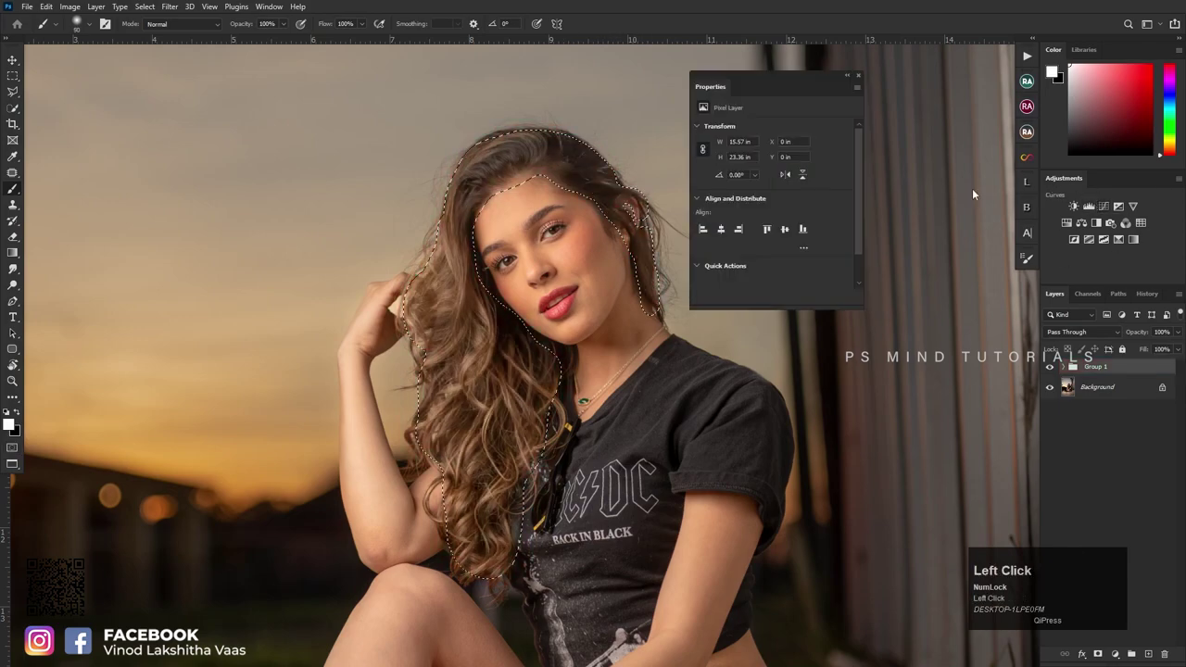
left_click(757, 250)
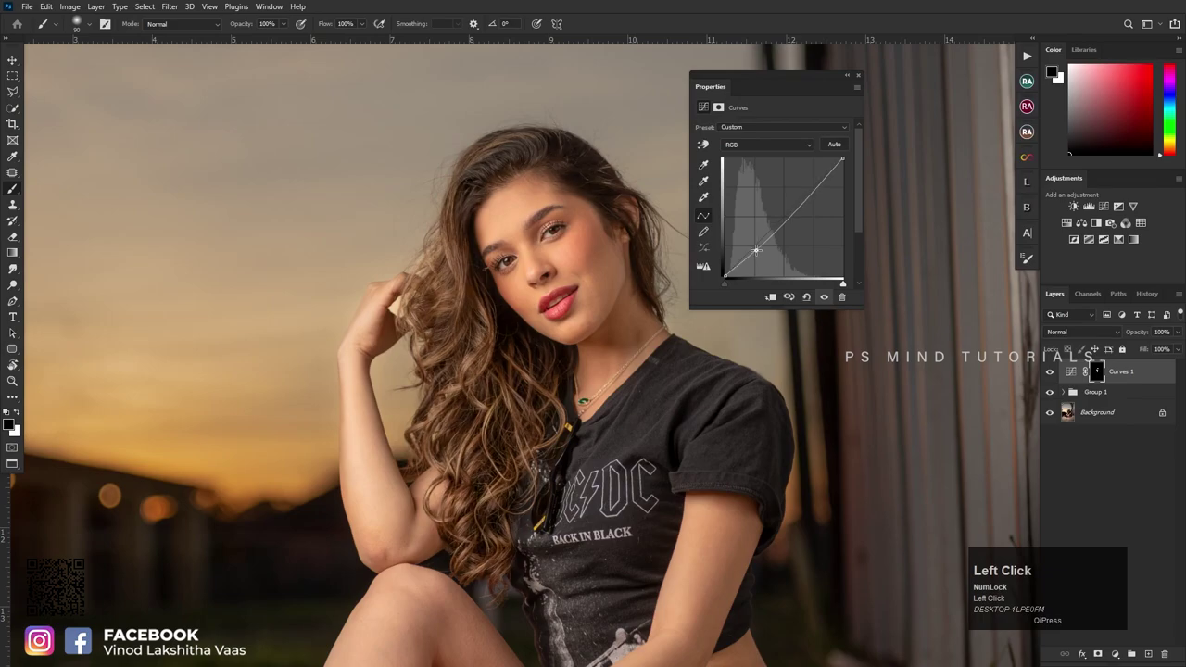
left_click(861, 78)
scroll(547, 227, "down", 3)
scroll(547, 227, "down", 1)
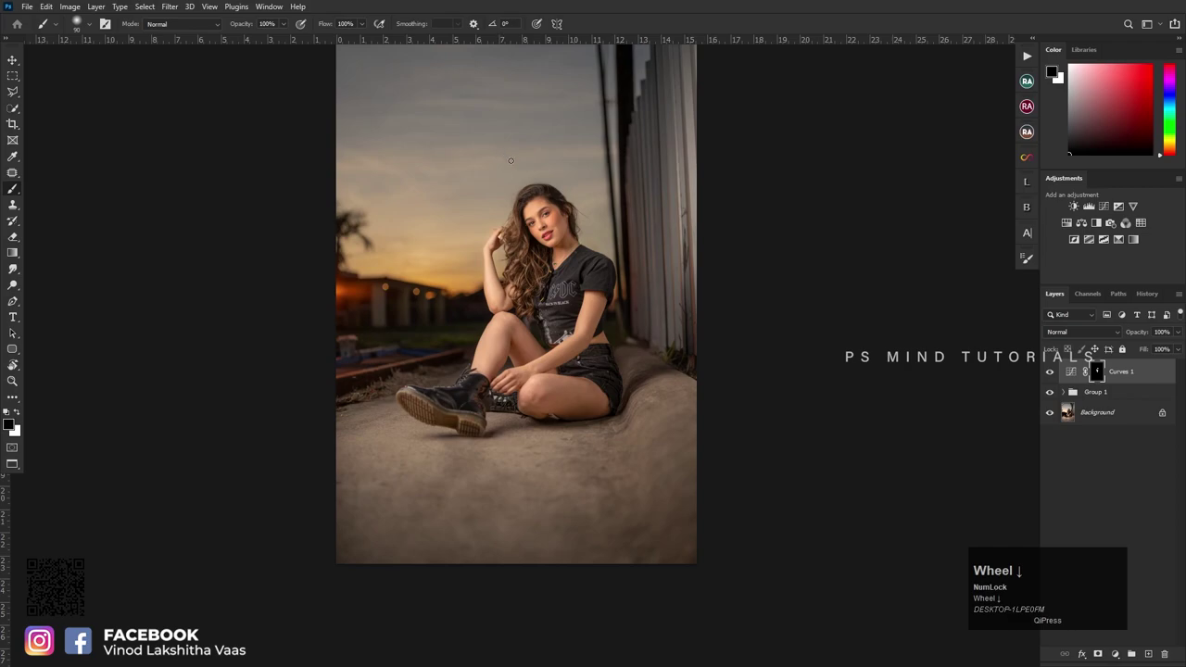
scroll(544, 184, "up", 3)
scroll(566, 209, "down", 4)
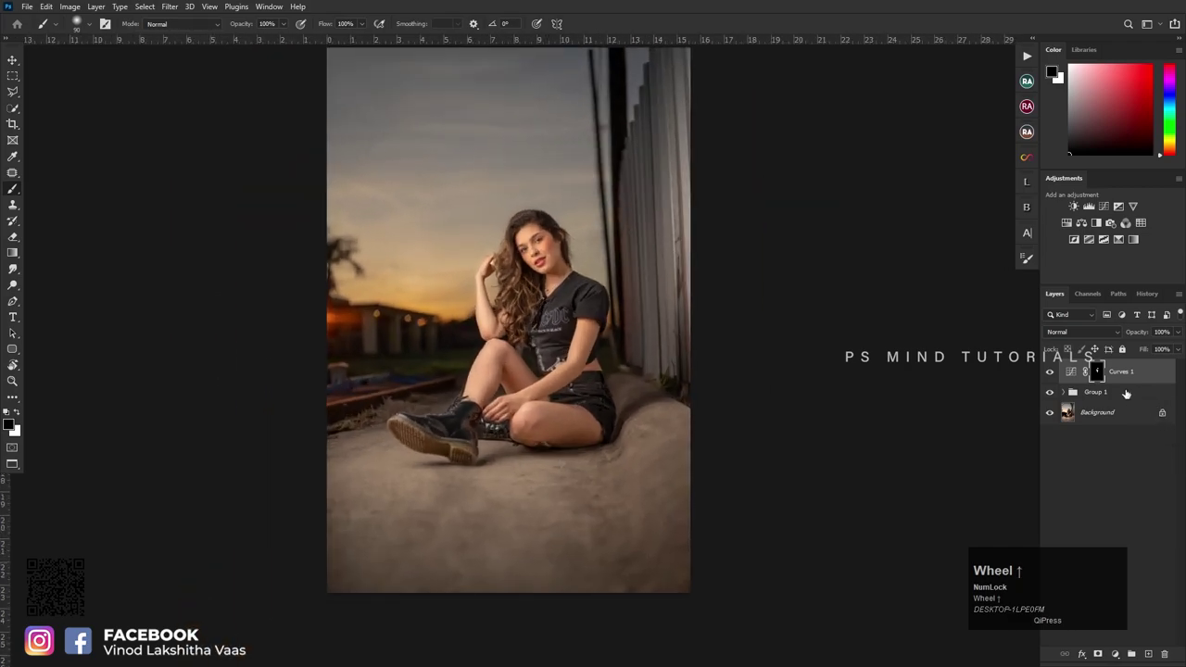
Step: Stamp all visible layers onto a new layer and set its Temperature to -3 in the Camera Raw Filter
key("ctrl+shift+alt+e")
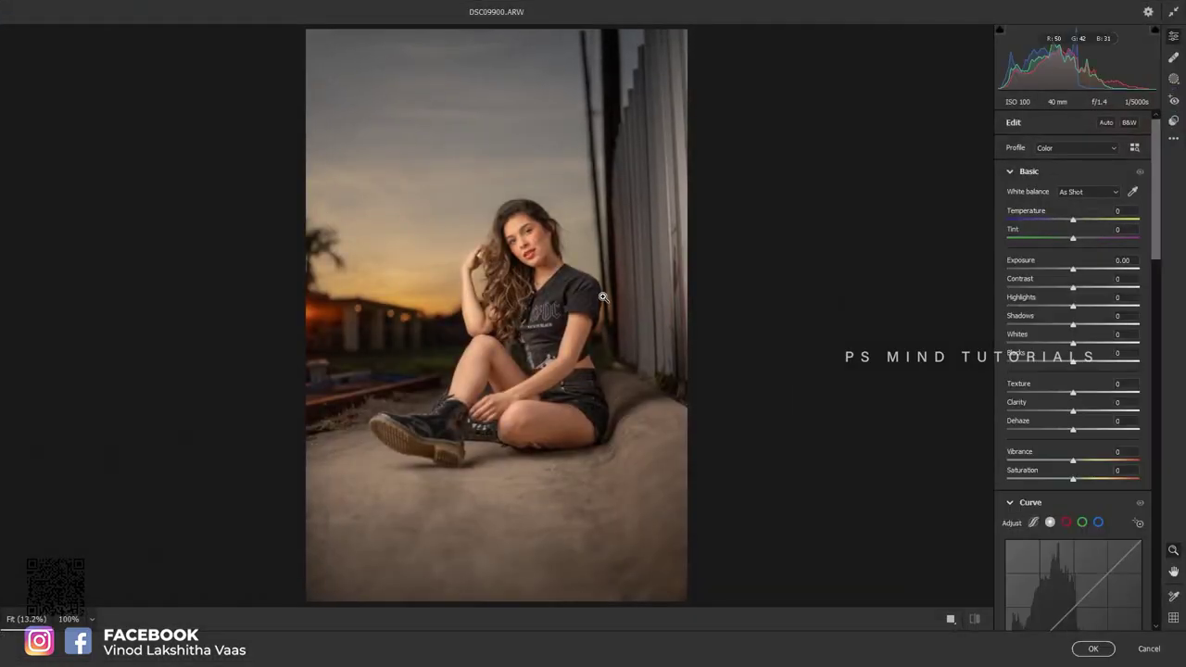
left_click_drag(1073, 222, 1071, 223)
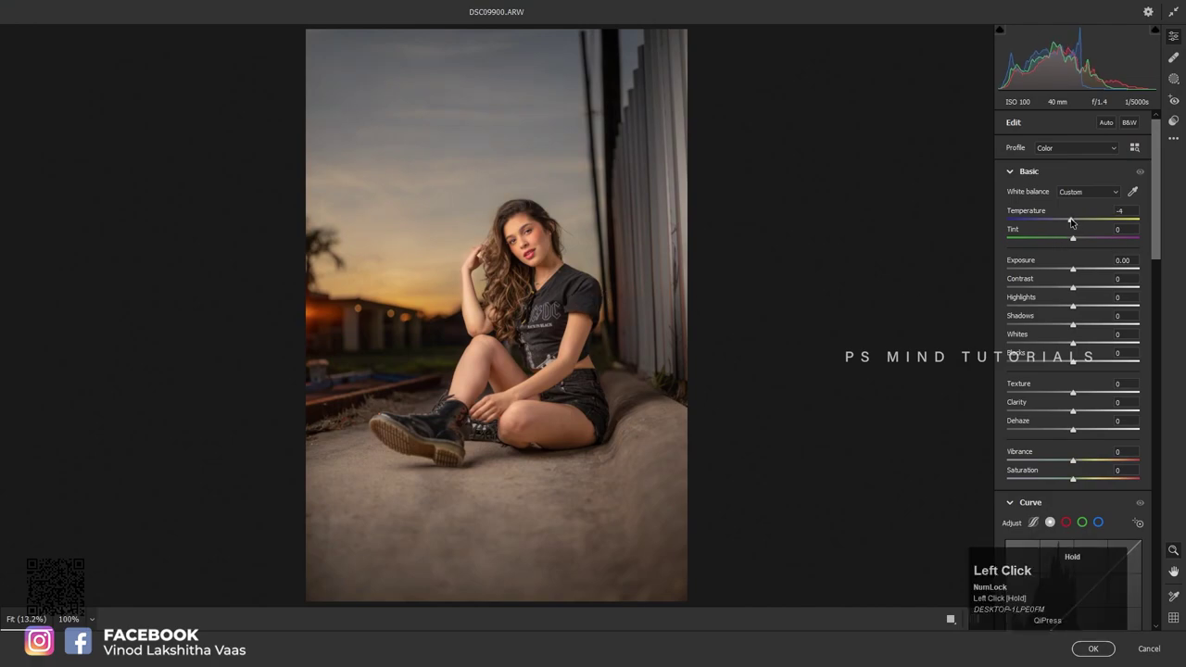
mouse_move(599, 278)
left_mouse_down()
mouse_move(559, 250)
mouse_move(615, 291)
left_mouse_up()
scroll(614, 291, "down", 1)
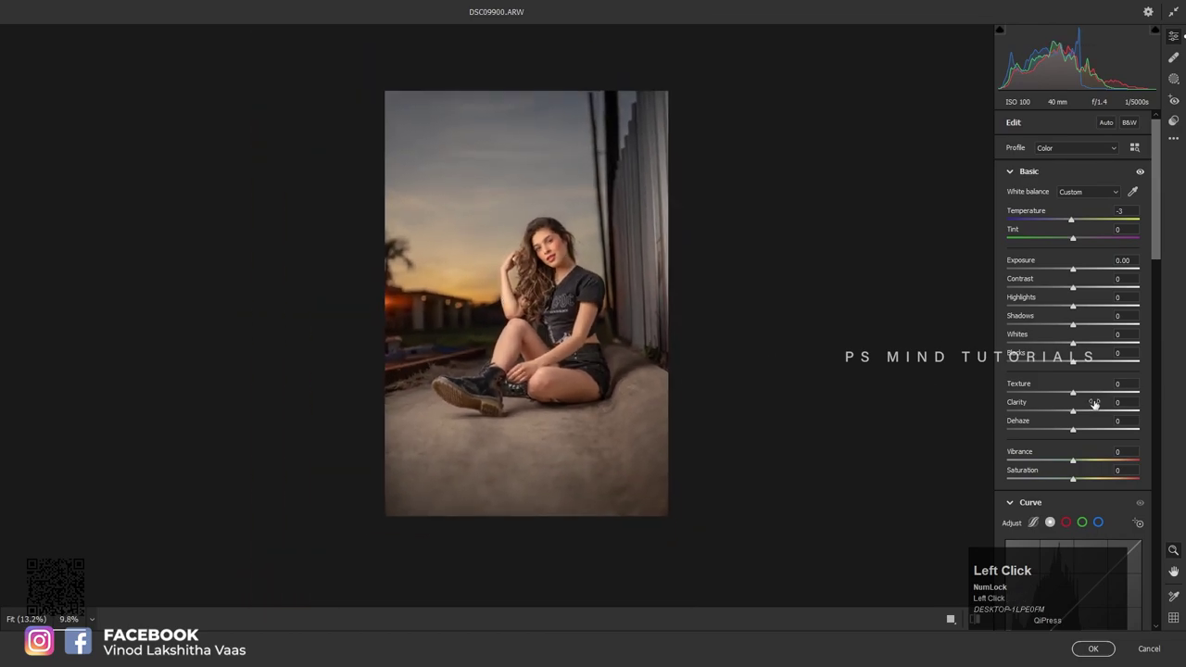
Step: Bend the point curve down in the shadows and lift its black point to an output of 8
scroll(1084, 416, "down", 5)
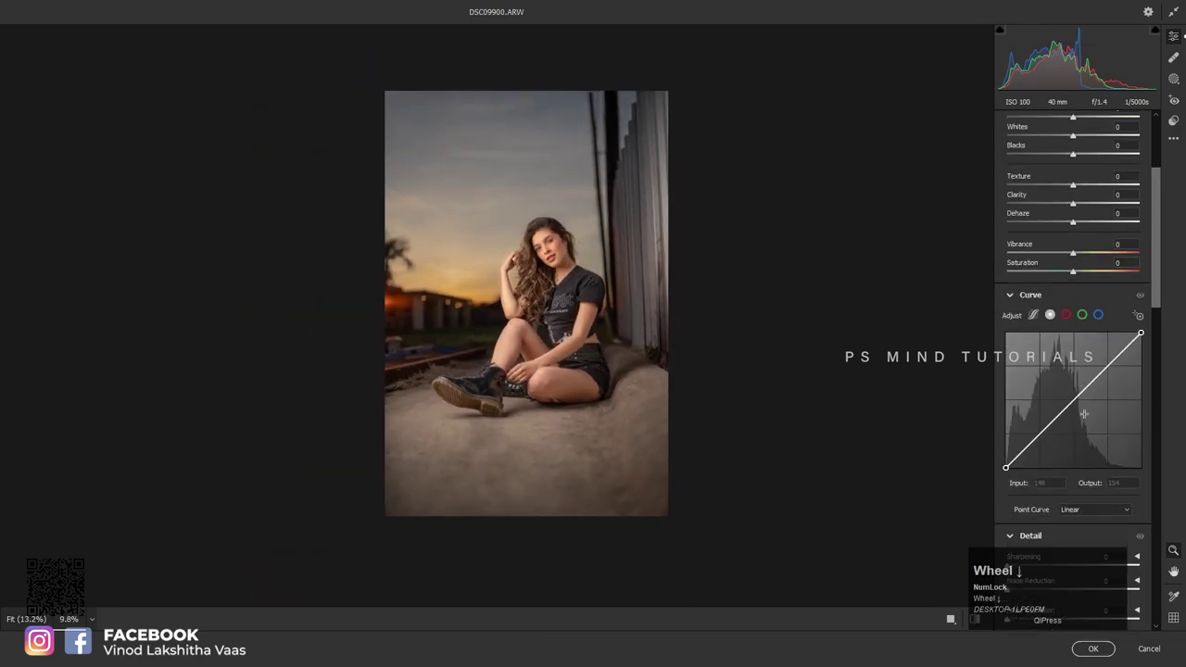
scroll(1087, 408, "up", 3)
scroll(1080, 406, "down", 2)
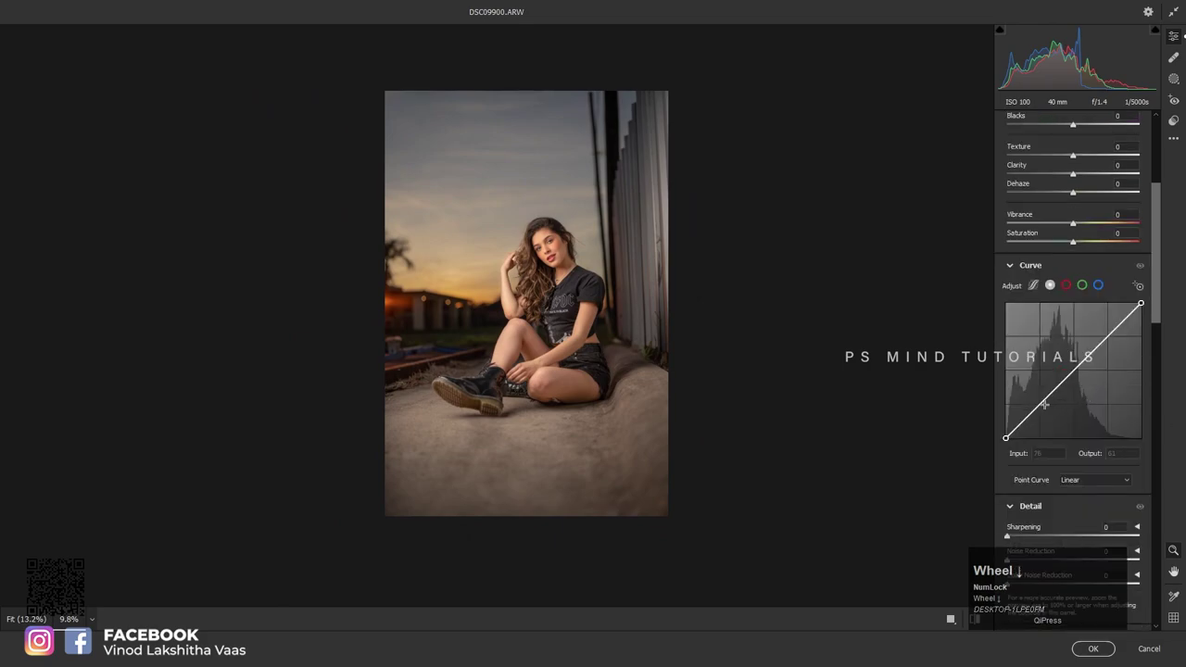
left_click(1045, 404)
left_click_drag(1044, 405, 1006, 432)
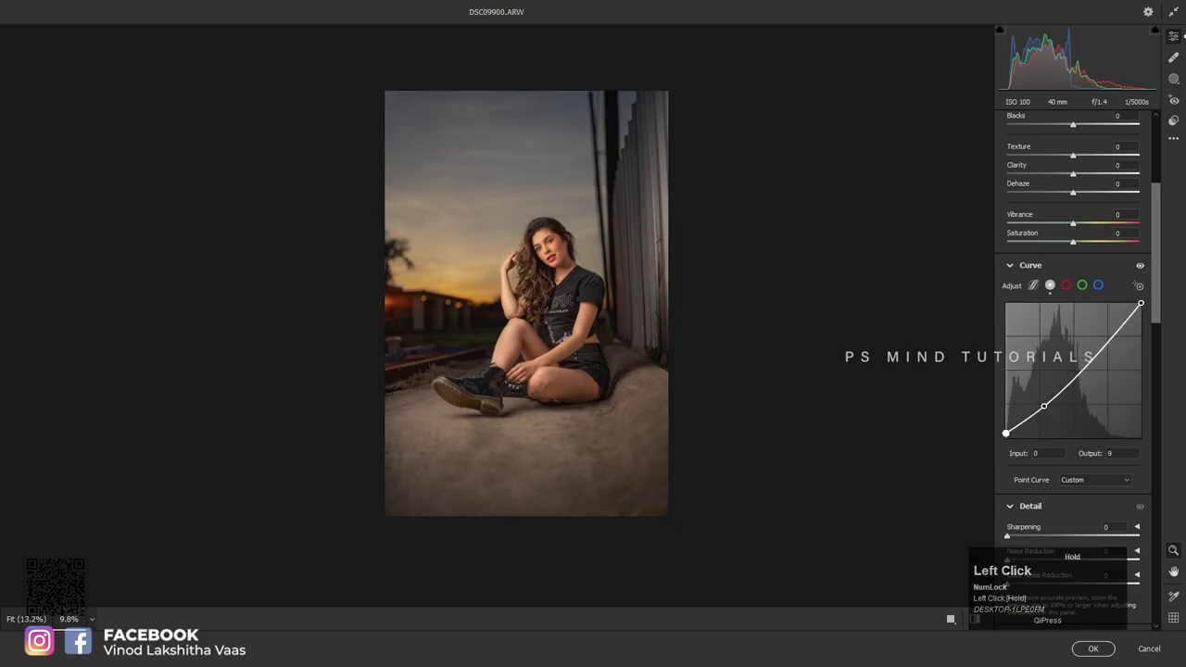
left_click(750, 376)
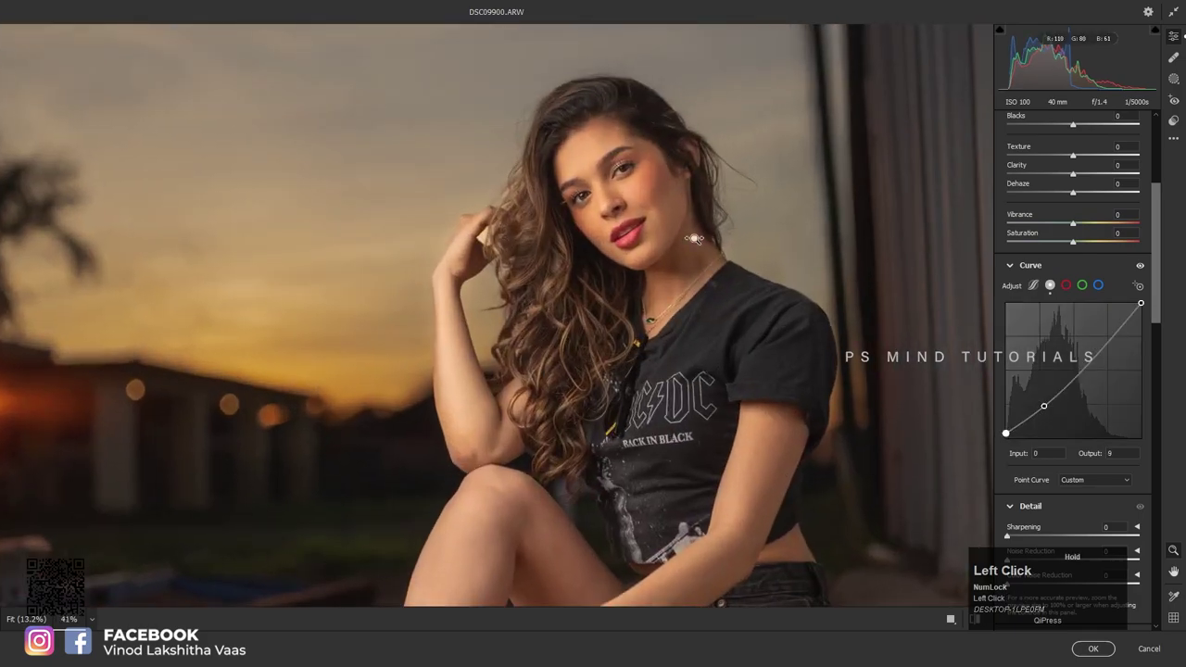
left_click(681, 214)
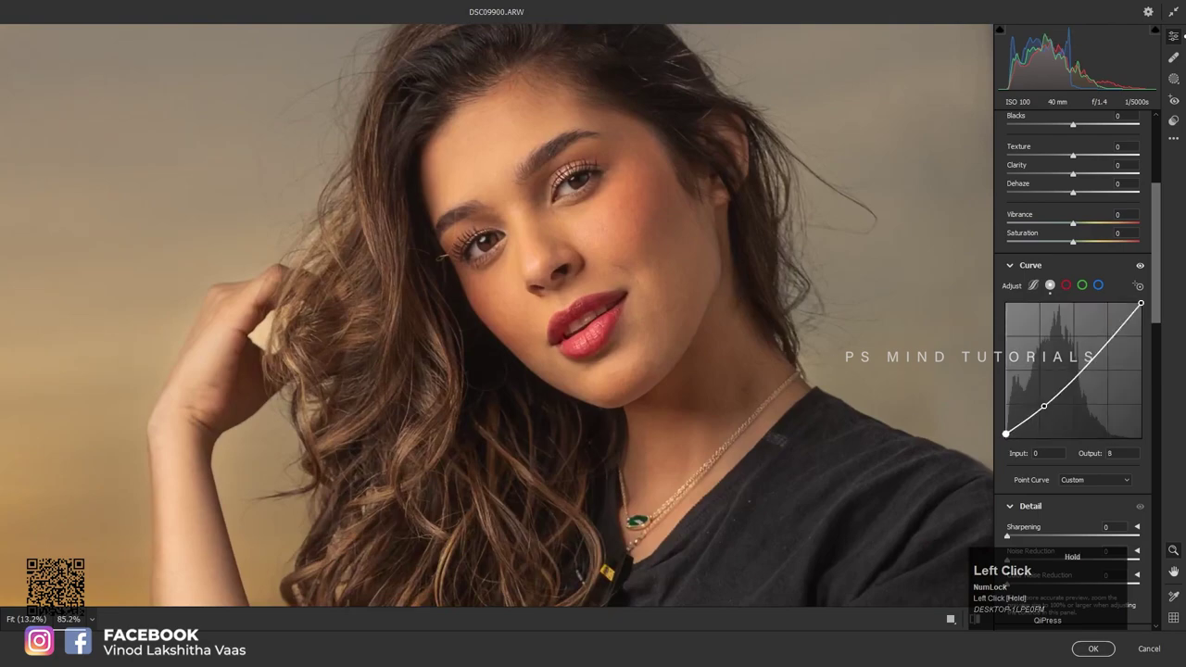
Step: Lower the point curve's white point to an output of 241 and apply the Camera Raw Filter
left_click_drag(1142, 304, 1137, 304)
left_click_drag(475, 257, 575, 250)
left_click_drag(1136, 304, 1141, 310)
left_click(502, 304)
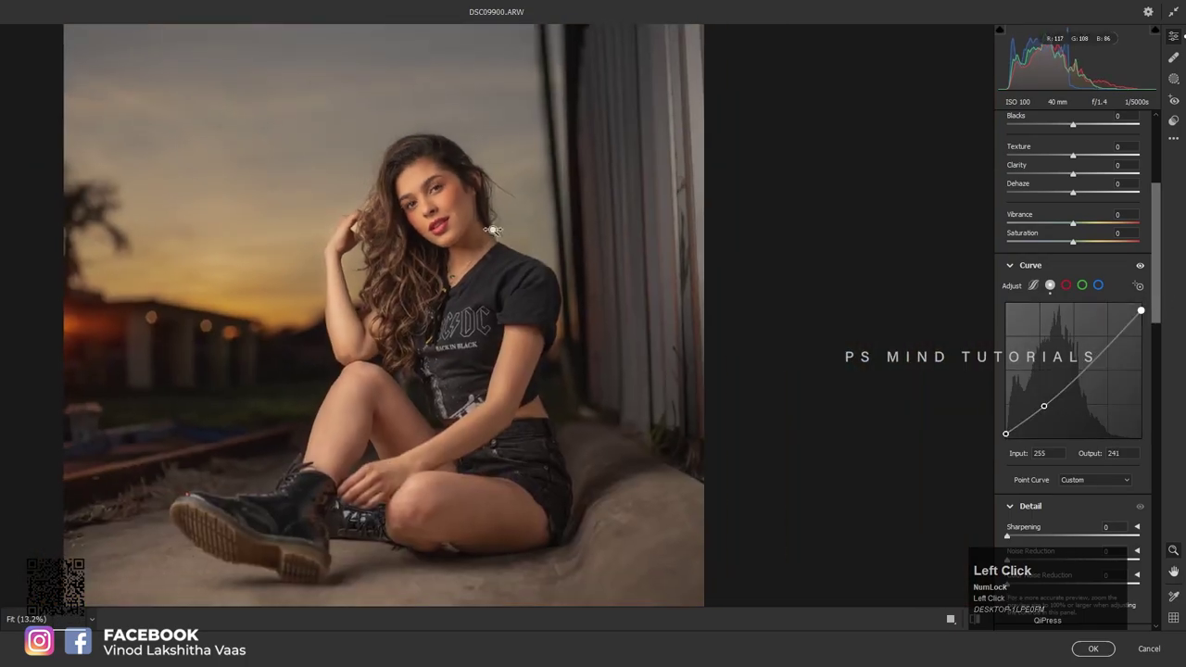
left_click_drag(502, 304, 569, 318)
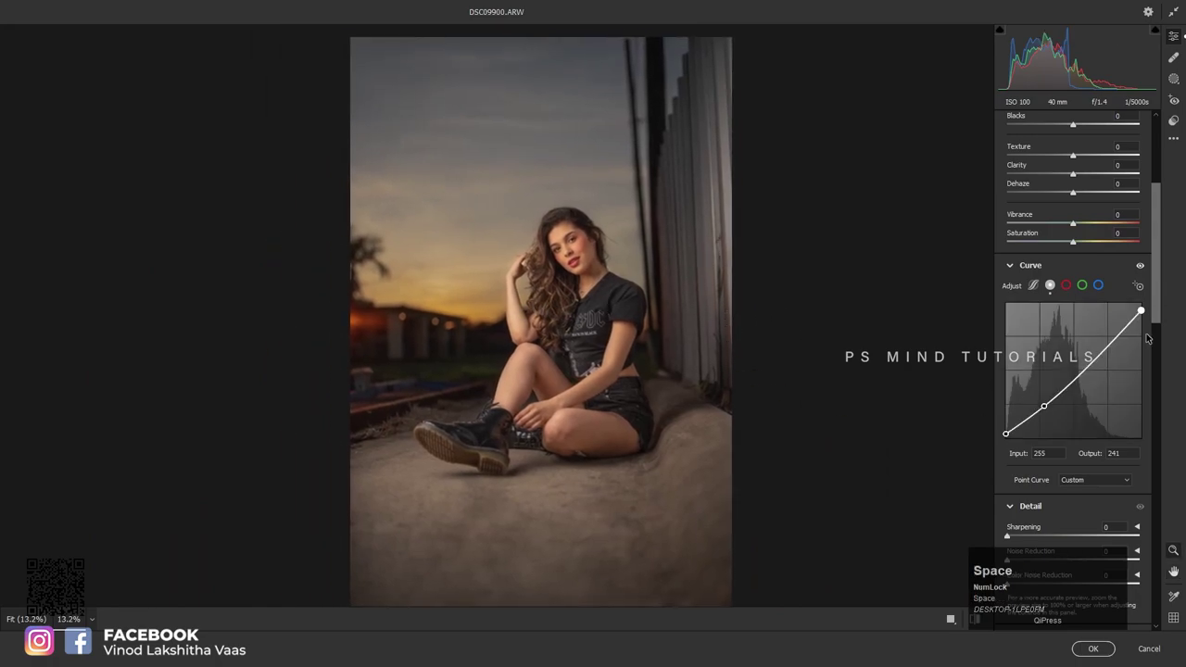
left_click(1096, 653)
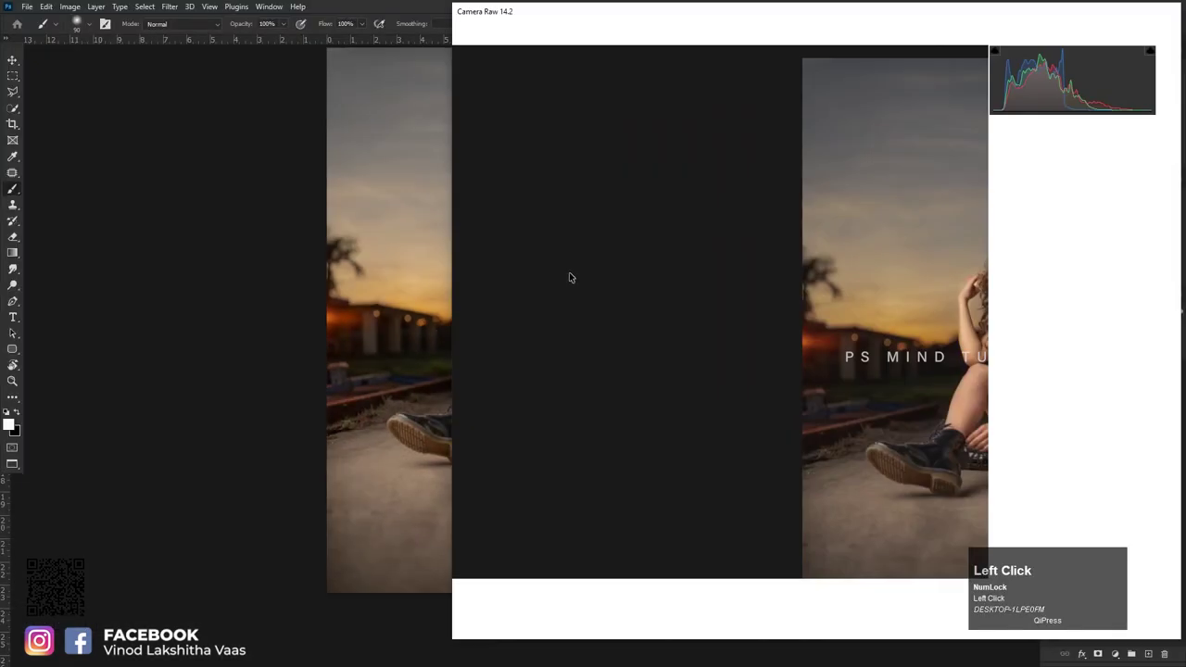
Step: Add a second Curves adjustment layer above the stamped layer and move its white point inward to brighten the highlights
scroll(566, 267, "up", 5)
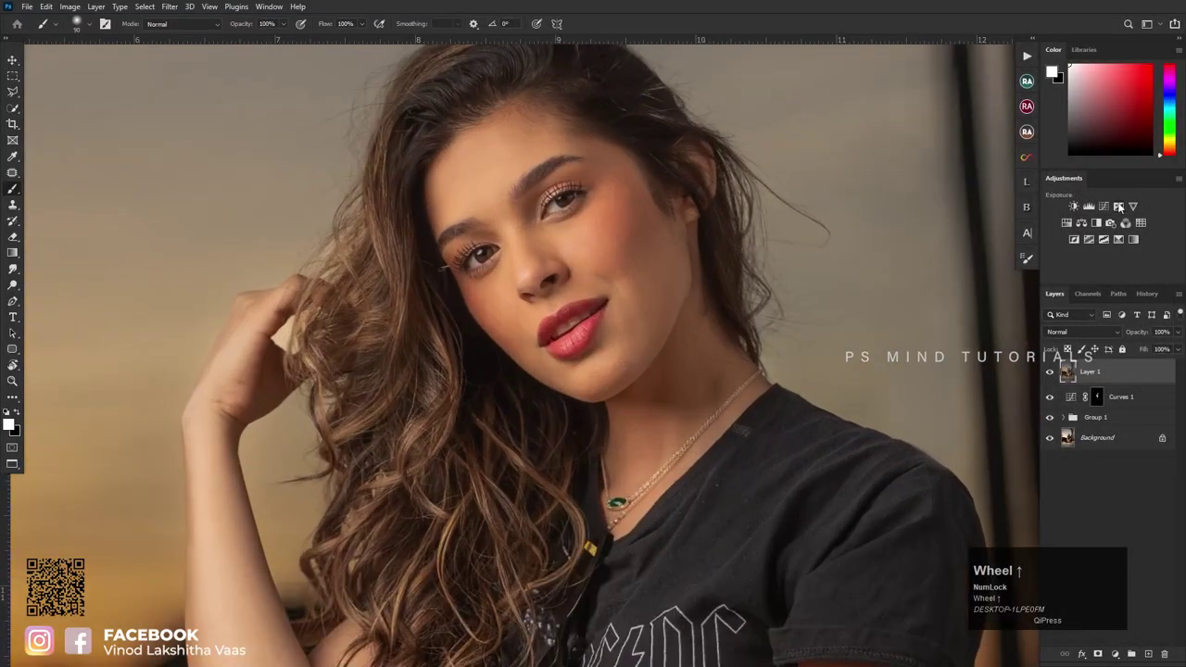
left_click(1104, 206)
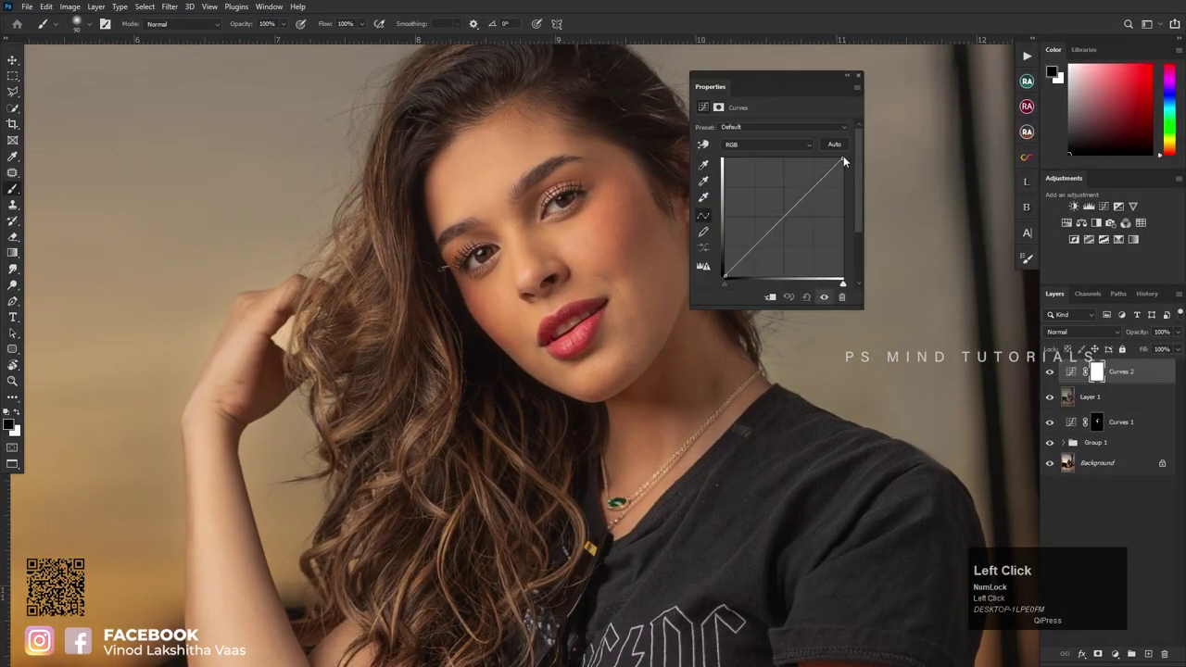
left_click_drag(834, 156, 820, 146)
left_click(858, 75)
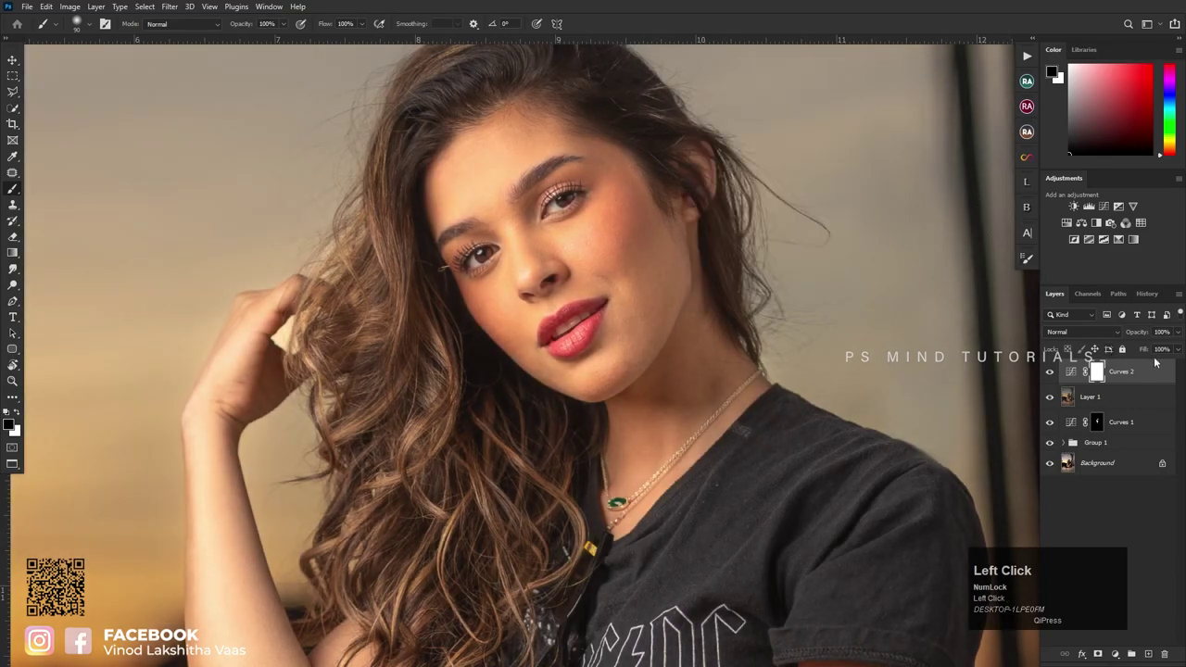
Step: Restrict the new Curves layer to brighter areas with Blend If, splitting the Underlying Layer's black slider to 97 / 255
double_click(1168, 376)
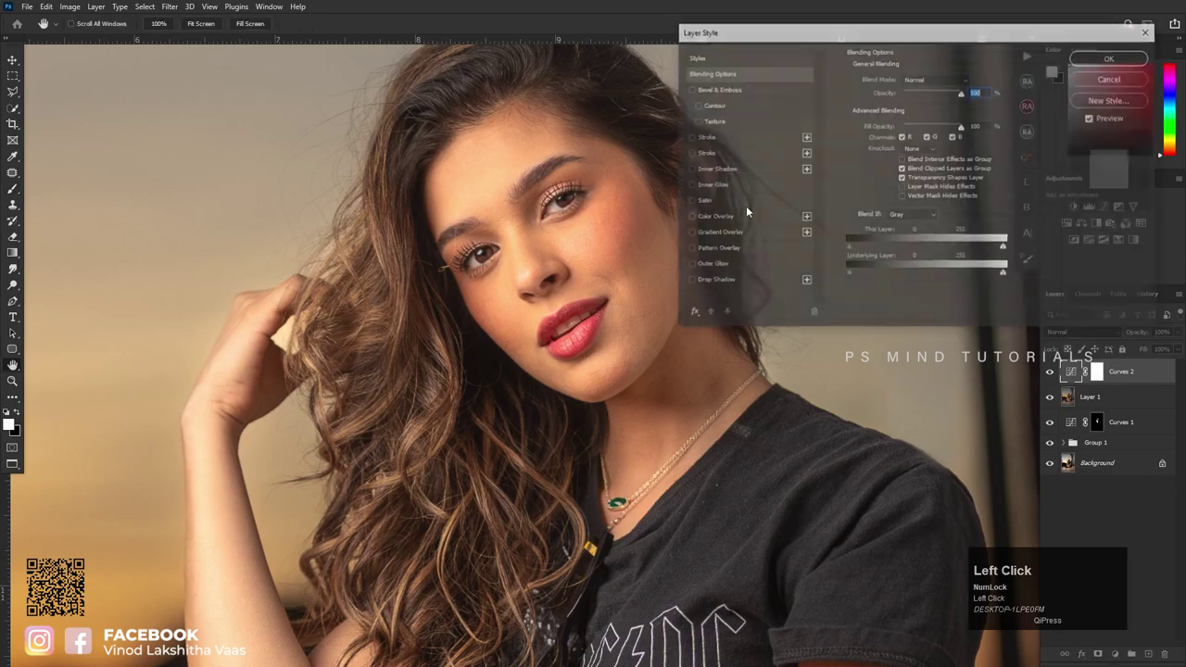
left_click_drag(1006, 276, 960, 283)
left_click(1113, 57)
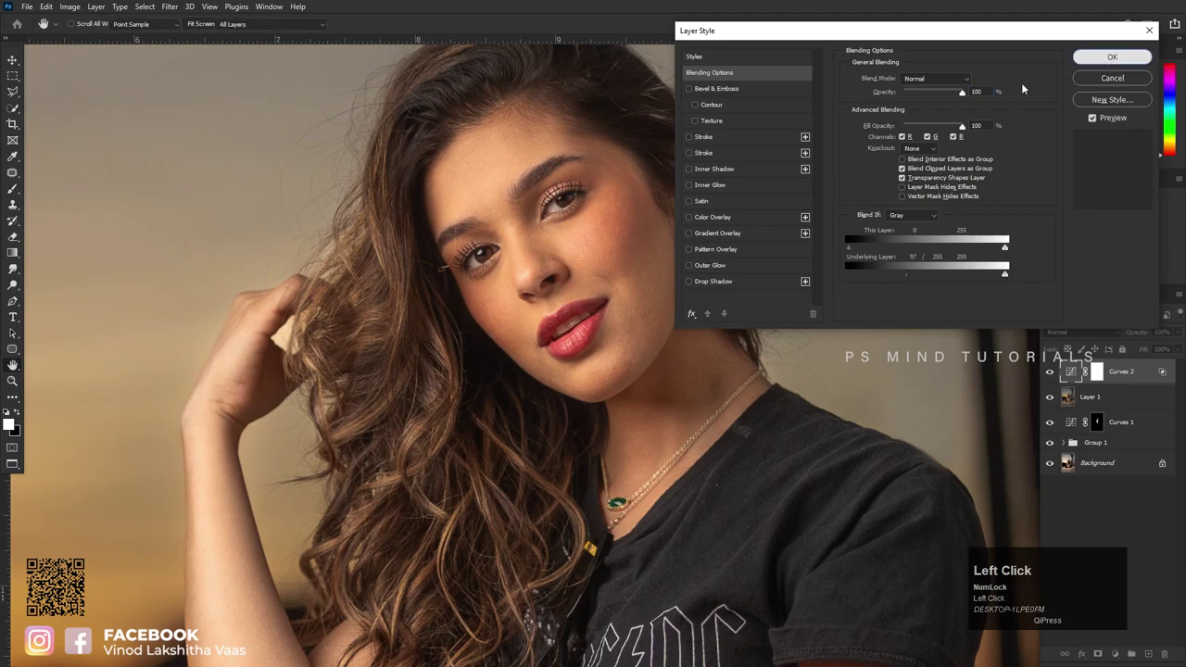
Step: Compare the whole photo with and without the Curves 2 adjustment
scroll(1038, 385, "down", 5)
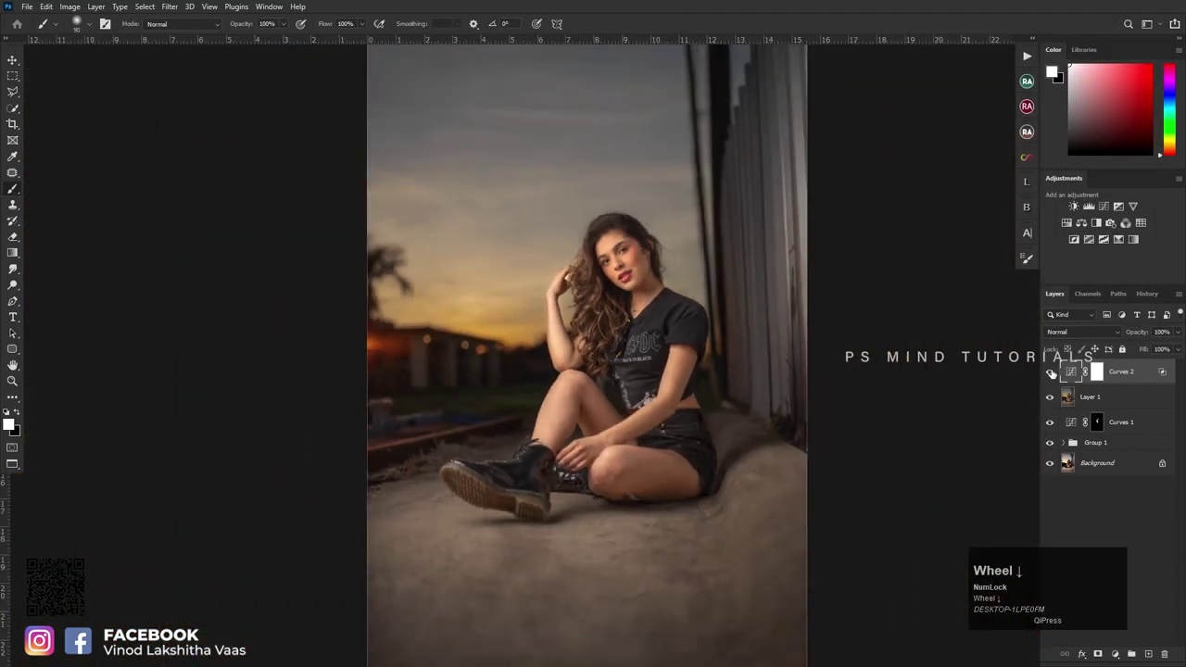
left_click(1051, 373)
left_click(1051, 373)
left_click(1051, 373)
left_click(1051, 373)
left_click(1051, 373)
left_click(1051, 372)
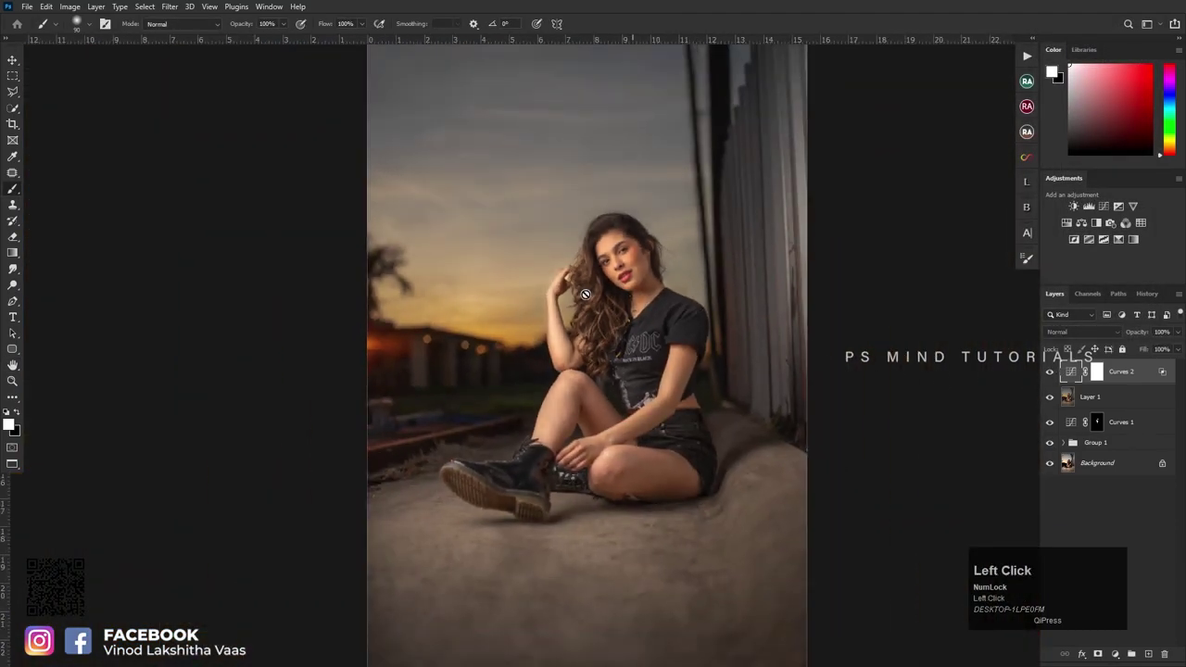
Step: Examine the overall tones and the woman's highlights in the graded portrait at different magnifications
scroll(726, 337, "down", 3)
scroll(726, 337, "up", 2)
scroll(725, 336, "up", 2)
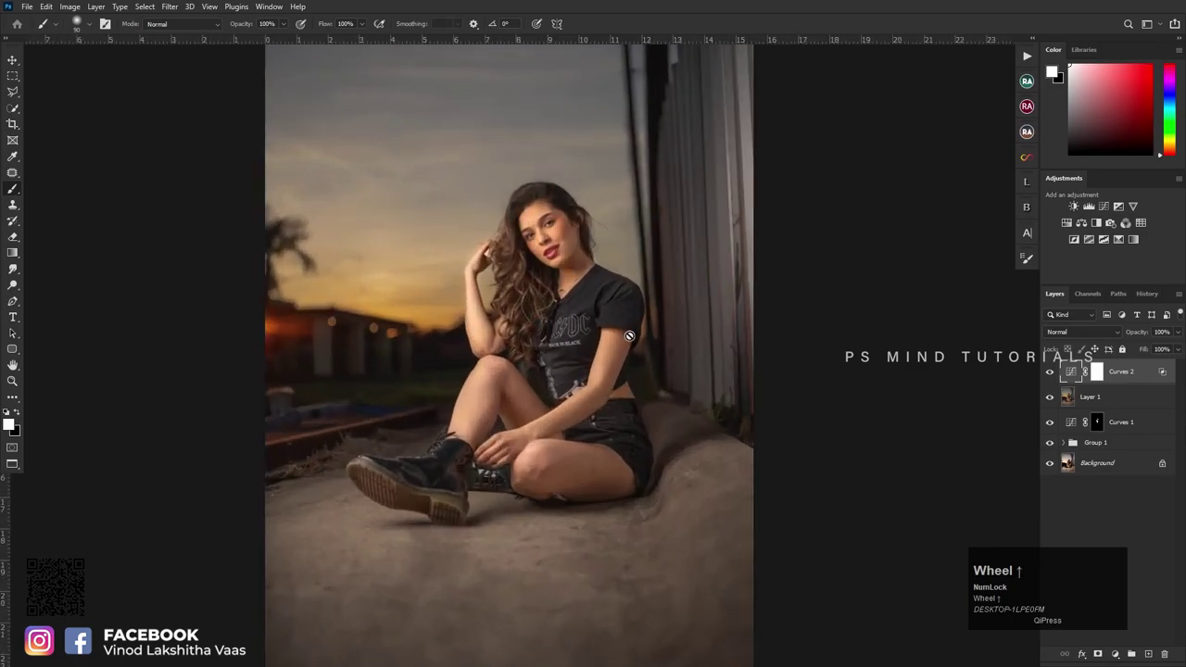
scroll(639, 338, "down", 3)
scroll(649, 336, "up", 2)
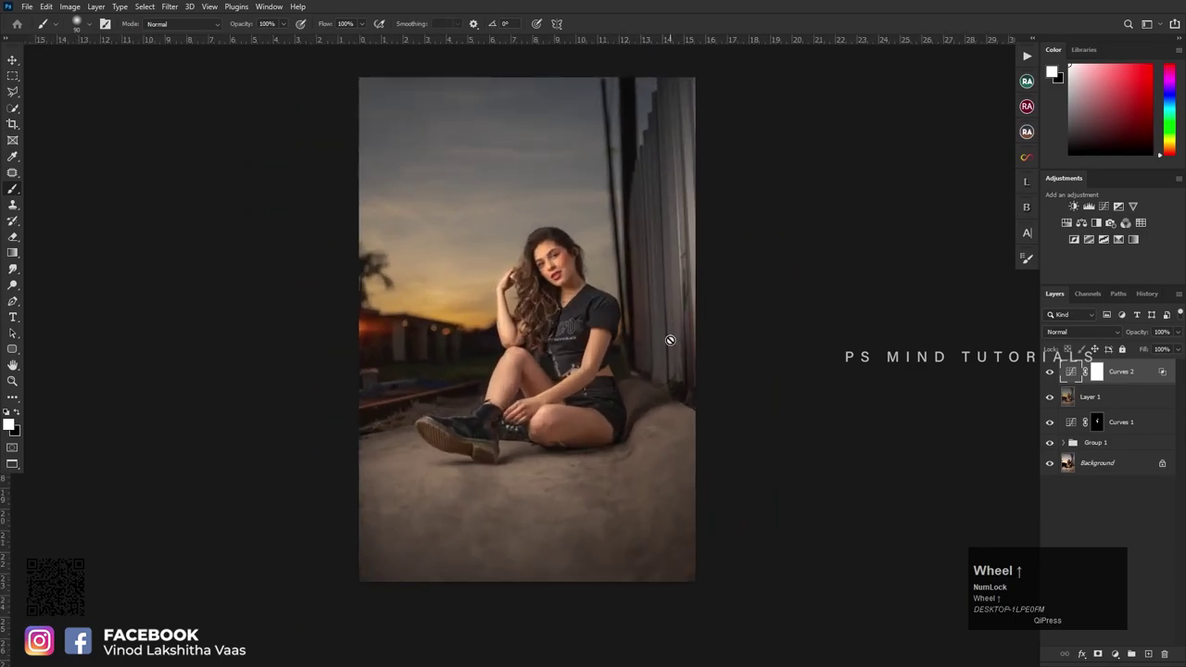
key("v")
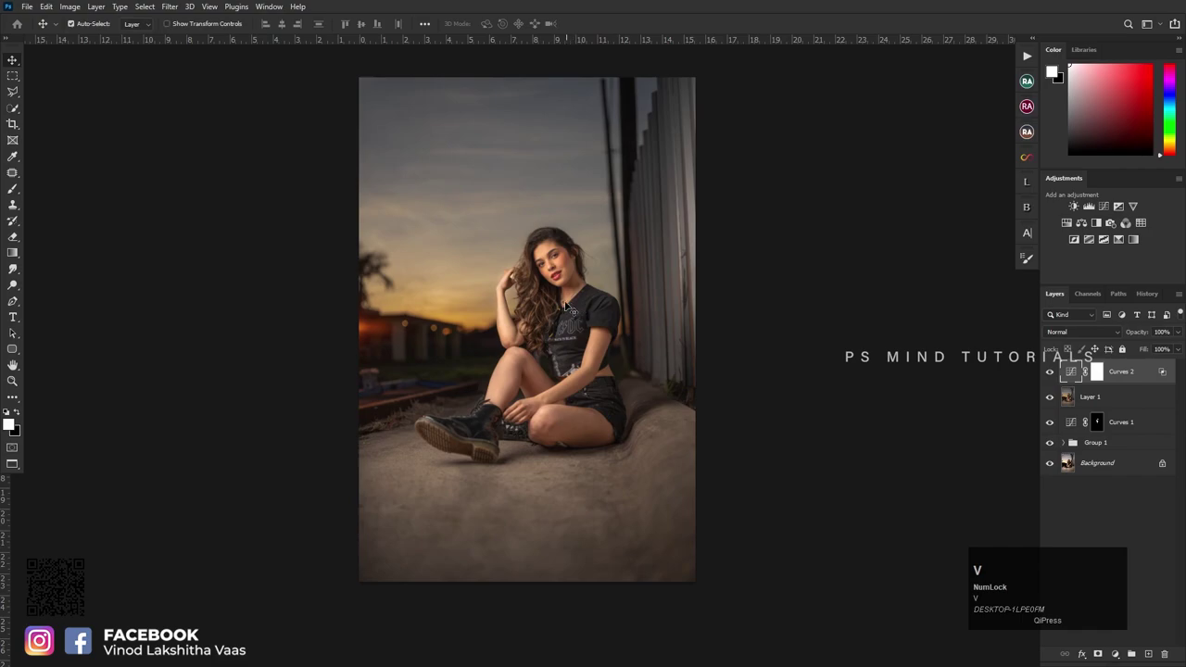
scroll(493, 433, "up", 3)
scroll(493, 433, "up", 1)
scroll(500, 417, "down", 4)
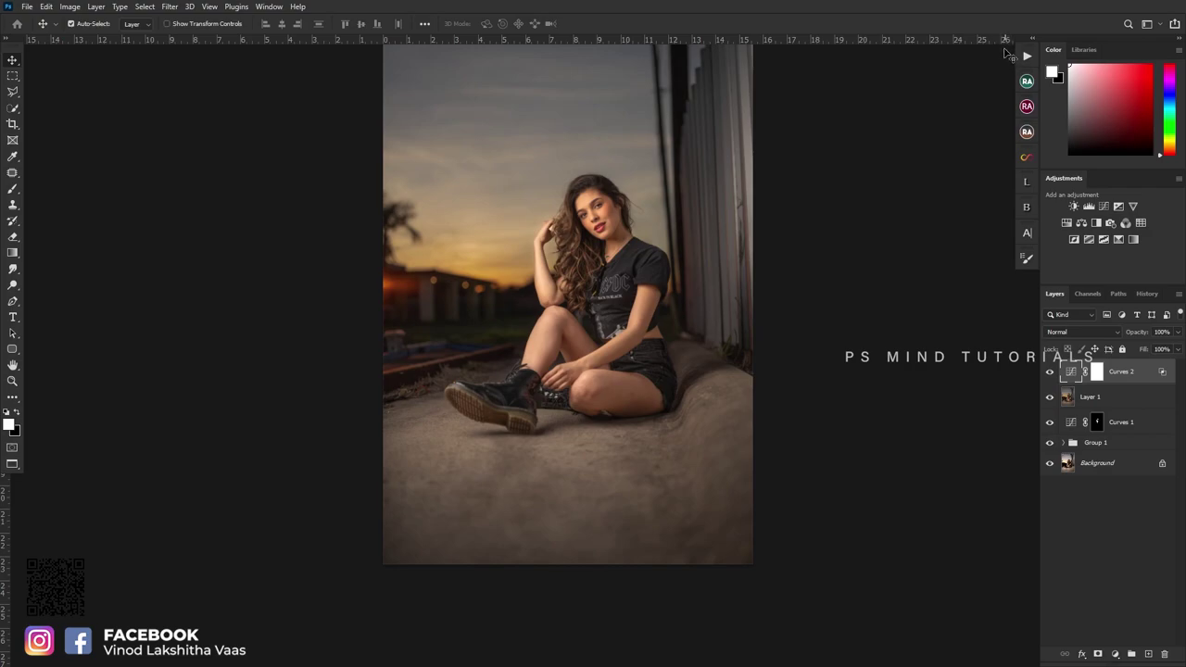
Step: Merge the second Curves adjustment with the stamped Layer 1 and remove the Curves 1 layer beneath it
left_click(1123, 402)
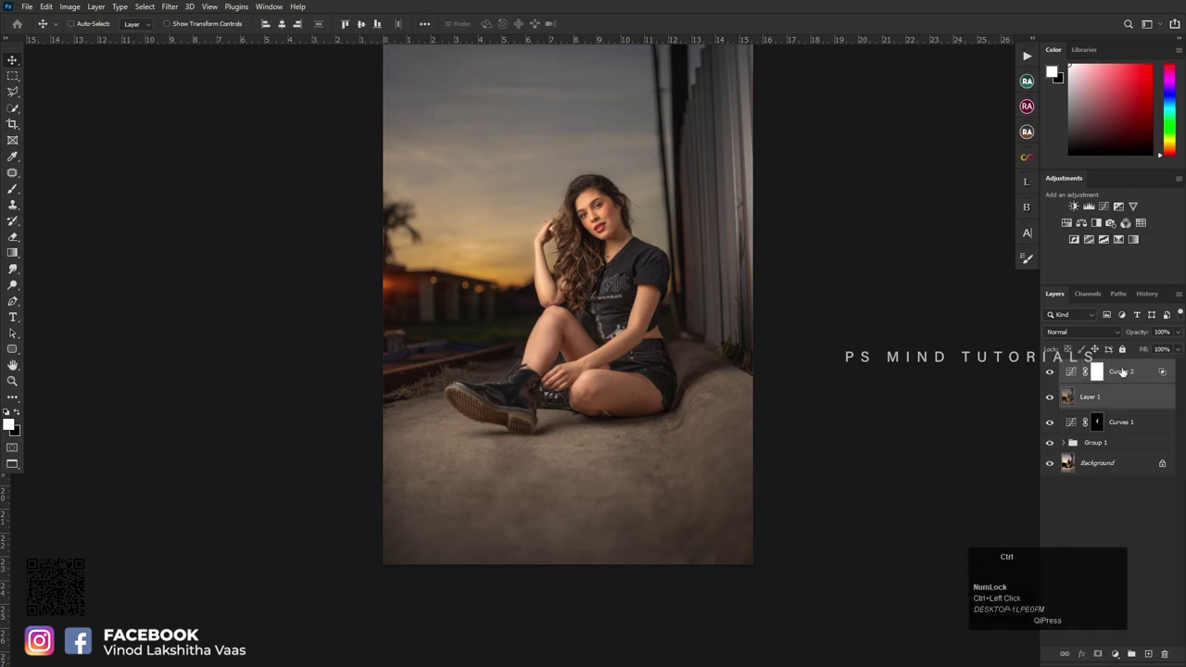
key("ctrl+e")
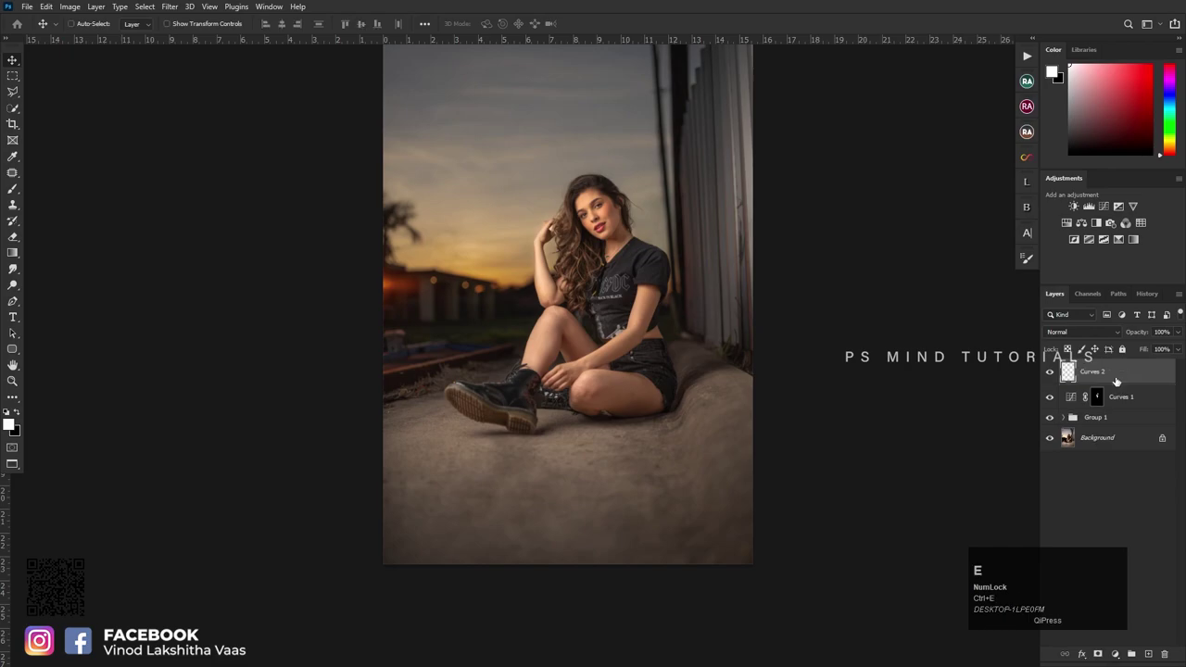
left_click_drag(1128, 400, 1139, 418)
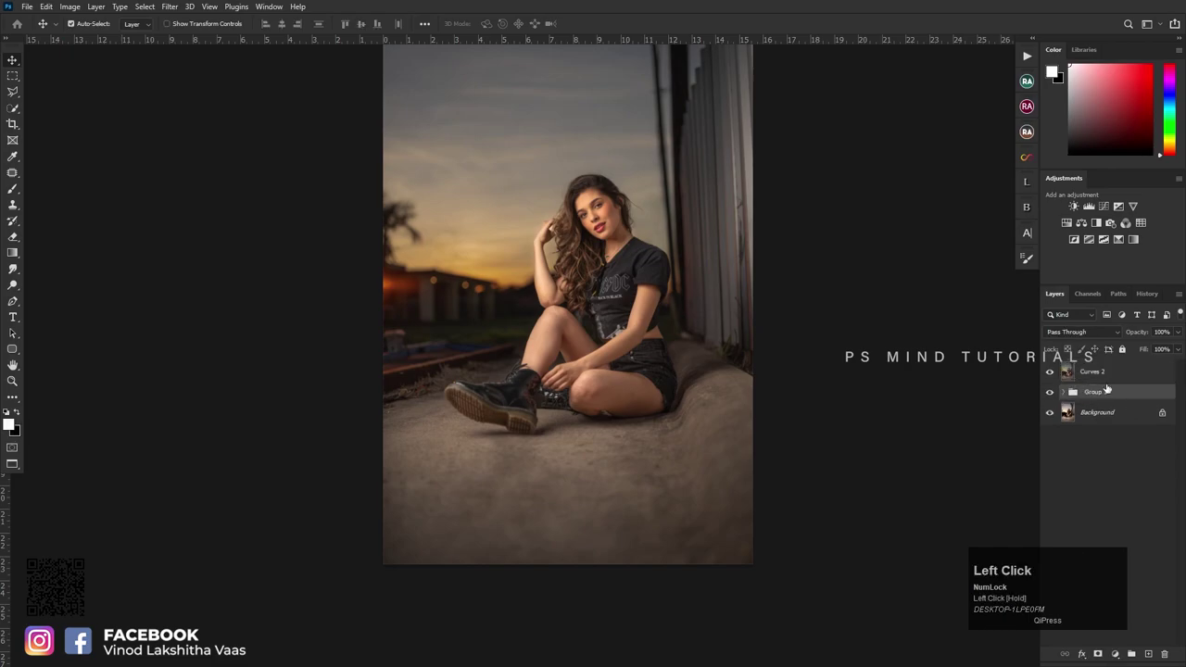
left_click(1103, 377)
Step: Compare the photo with and without the merged Curves 2 layer and hide Group 1
left_click(1050, 372)
left_click(1051, 372)
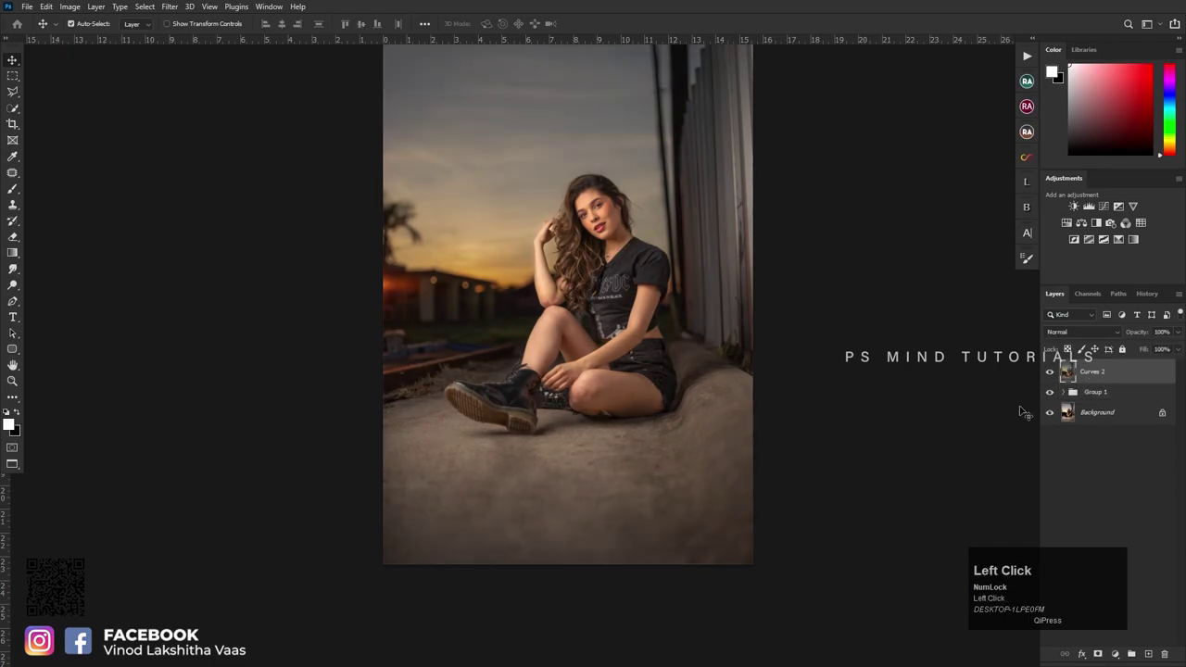
left_click(1052, 372)
left_click(1052, 372)
Step: Examine the dark grass behind the woman and the plants at the foot of the fence
scroll(564, 370, "down", 1)
scroll(575, 361, "up", 2)
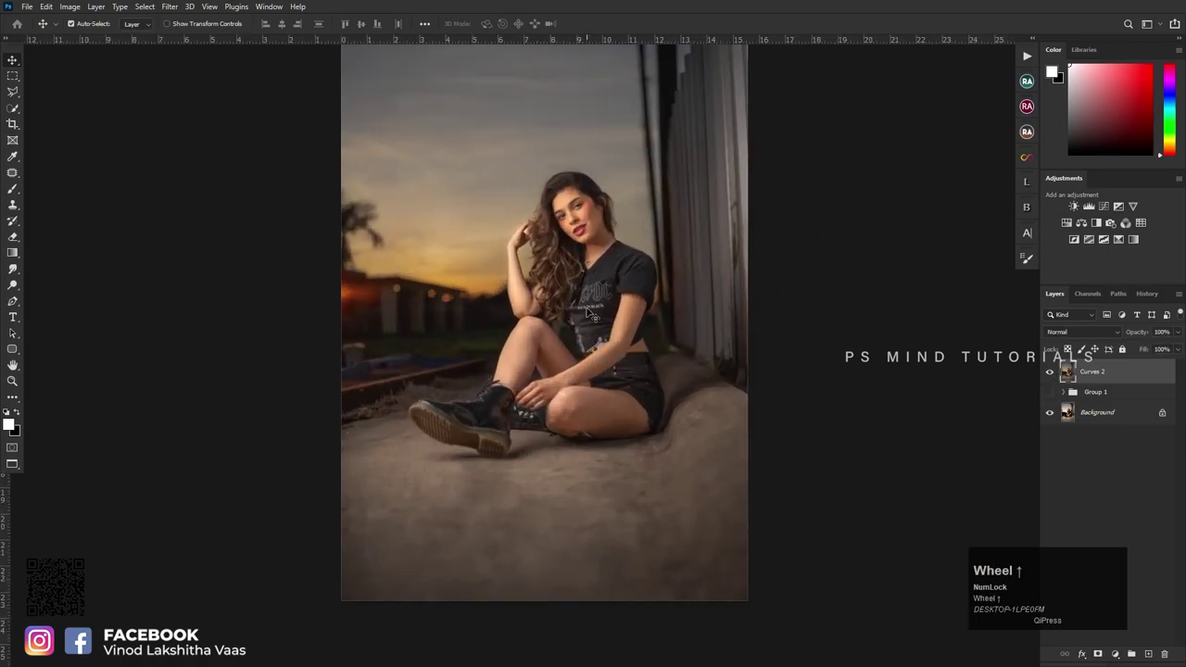
scroll(588, 313, "up", 2)
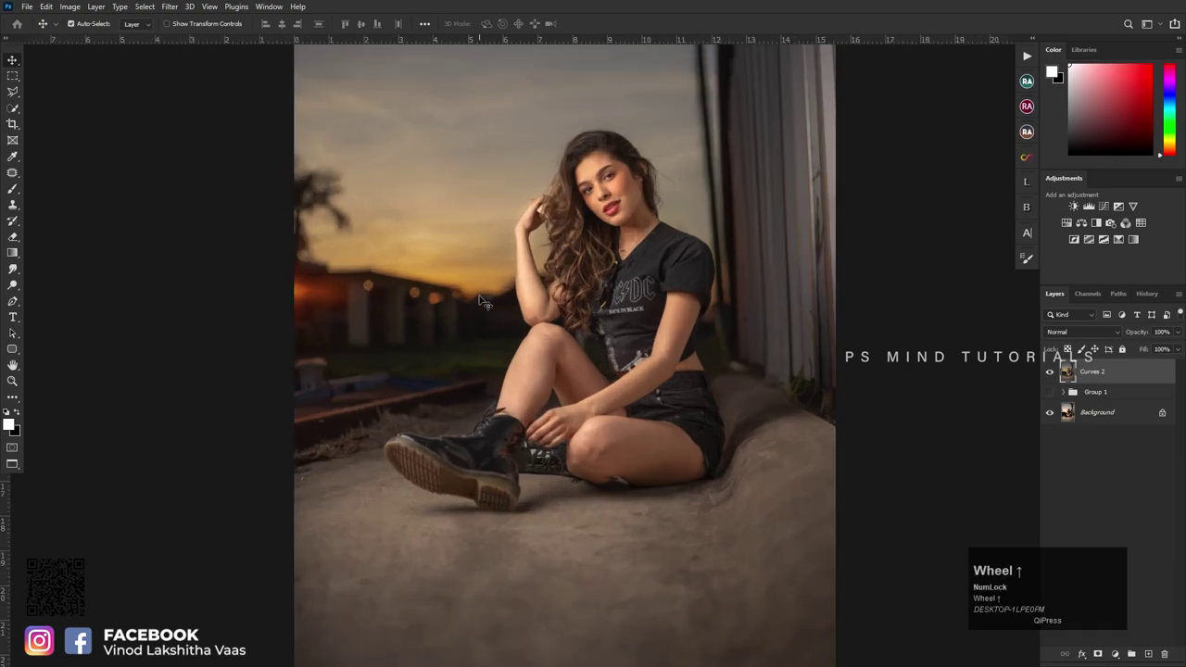
scroll(572, 380, "down", 2)
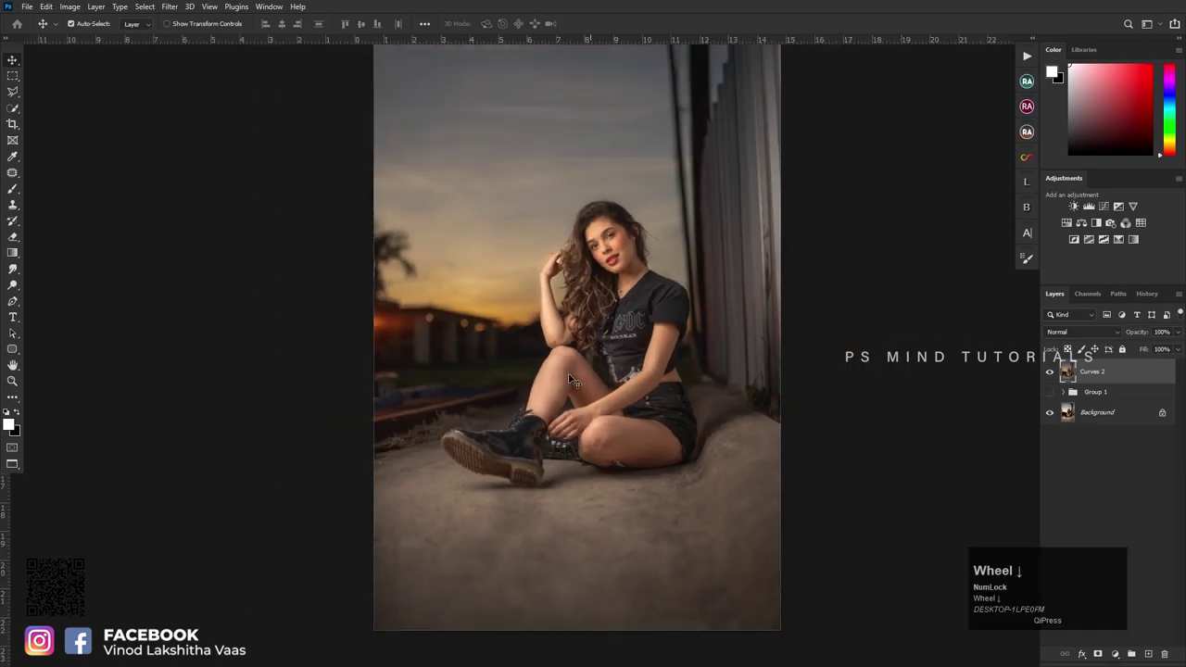
scroll(787, 423, "up", 3)
scroll(726, 382, "up", 1)
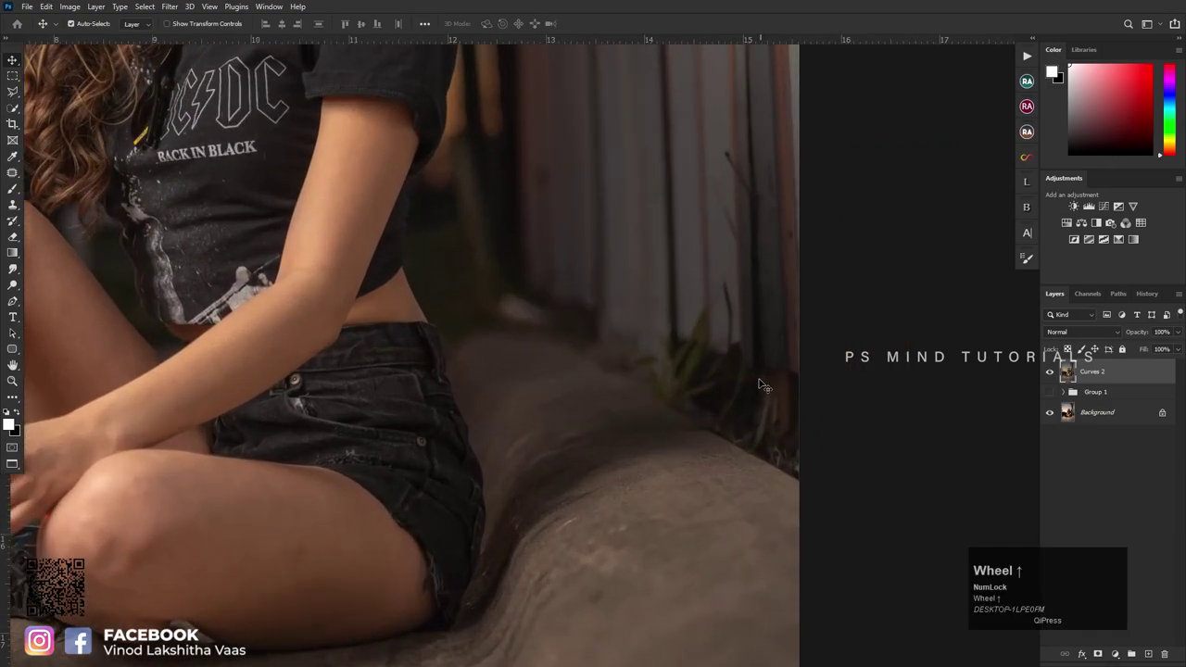
scroll(479, 262, "down", 3)
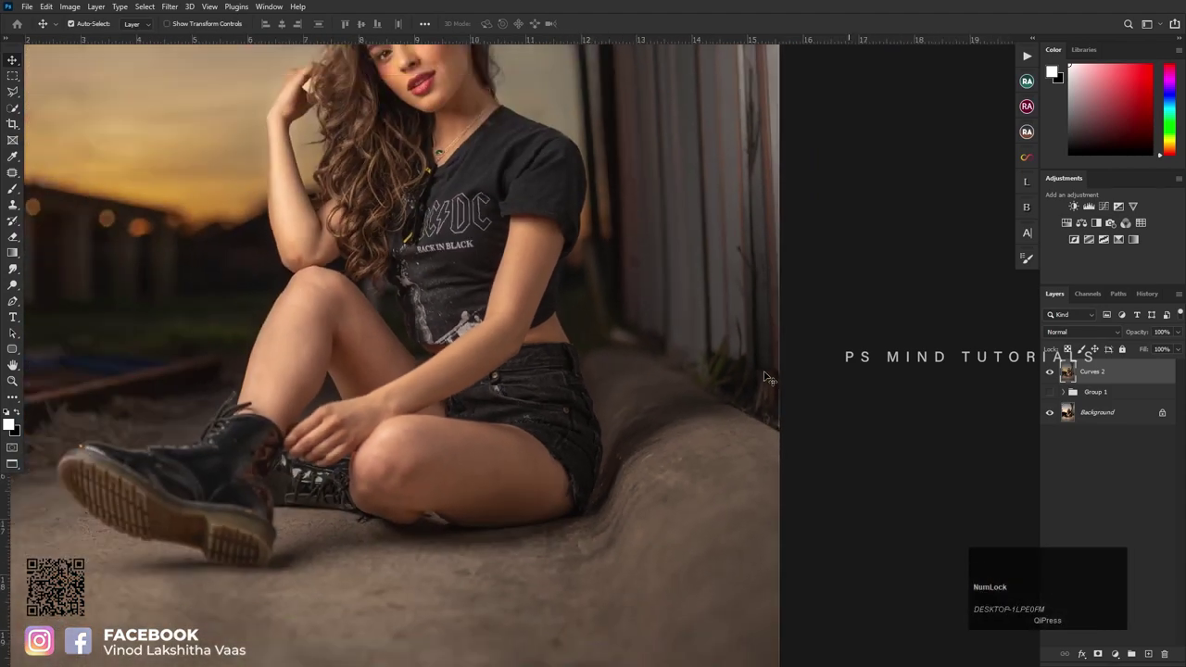
Step: Paint over the dark grass strip between the buildings and the woman in Quick Mask mode with the Brush
scroll(219, 322, "up", 1)
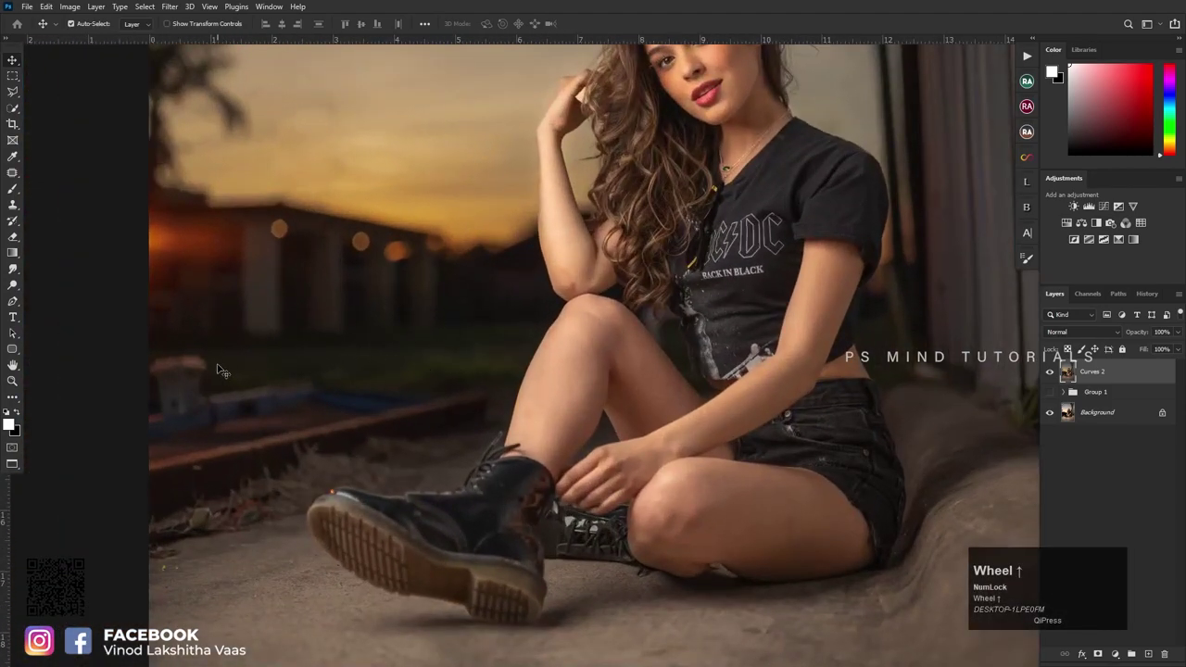
key("q")
key("b")
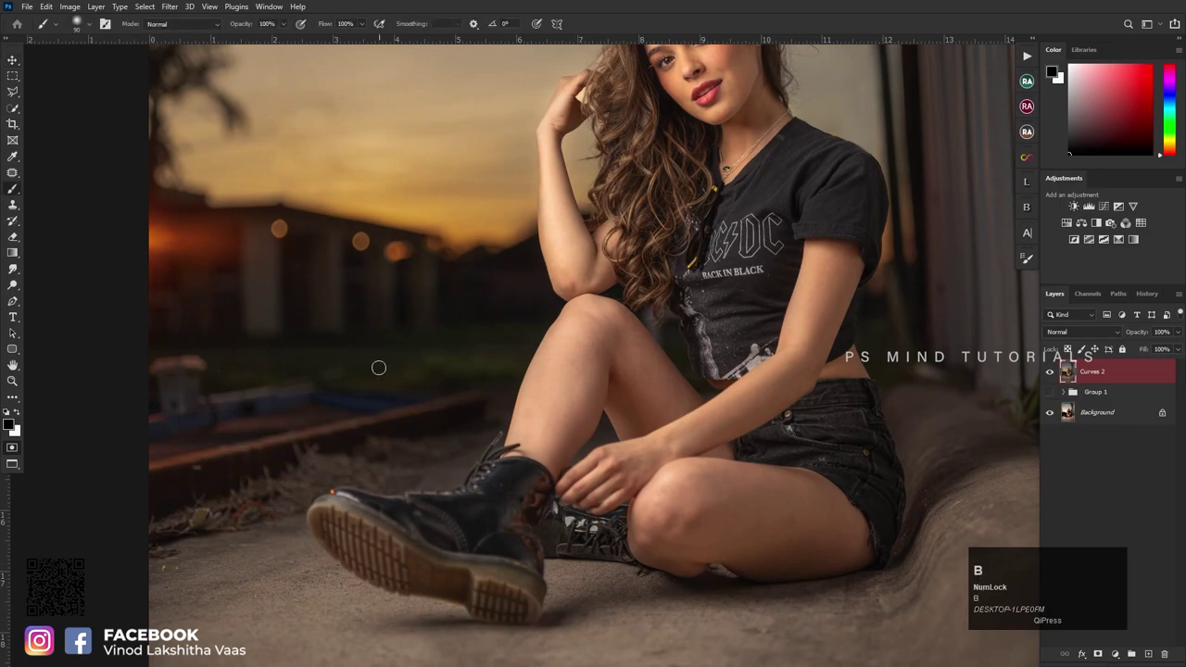
mouse_move(278, 365)
left_mouse_down()
mouse_move(226, 378)
mouse_move(150, 342)
mouse_move(311, 373)
mouse_move(339, 360)
mouse_move(488, 382)
mouse_move(375, 351)
mouse_move(491, 348)
left_mouse_up()
mouse_move(474, 349)
left_mouse_down()
mouse_move(527, 334)
mouse_move(554, 375)
left_mouse_up()
Step: Extend the Quick Mask over the grass behind the woman's waist and the plants at the fence base, using a smaller brush
scroll(241, 352, "down", 3)
scroll(582, 349, "up", 3)
key("bracketleft")
key("bracketleft")
key("bracketleft")
key("bracketleft")
key("bracketleft")
key("bracketleft")
key("bracketleft")
key("bracketleft")
key("bracketleft")
key("bracketleft")
key("bracketleft")
key("bracketleft")
key("bracketleft")
key("bracketleft")
key("bracketleft")
key("bracketleft")
key("bracketleft")
key("bracketright")
key("bracketright")
left_click_drag(665, 430, 685, 397)
key("bracketleft")
key("bracketleft")
left_click(683, 398)
scroll(590, 331, "down", 3)
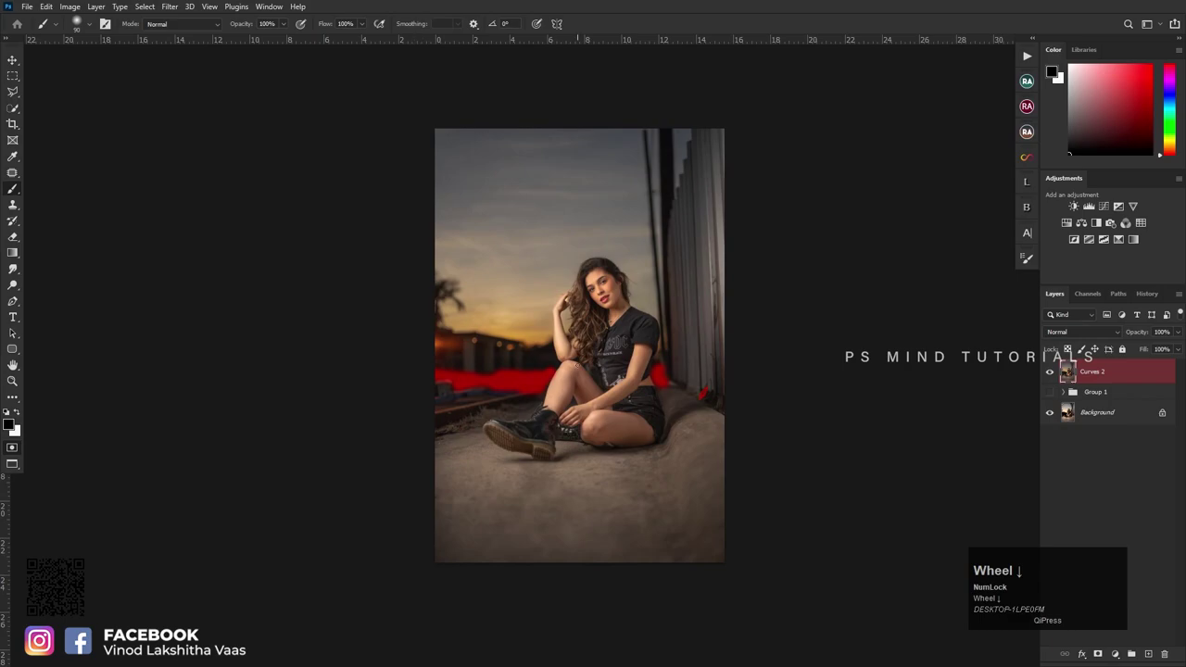
scroll(563, 359, "up", 2)
left_click(1082, 224)
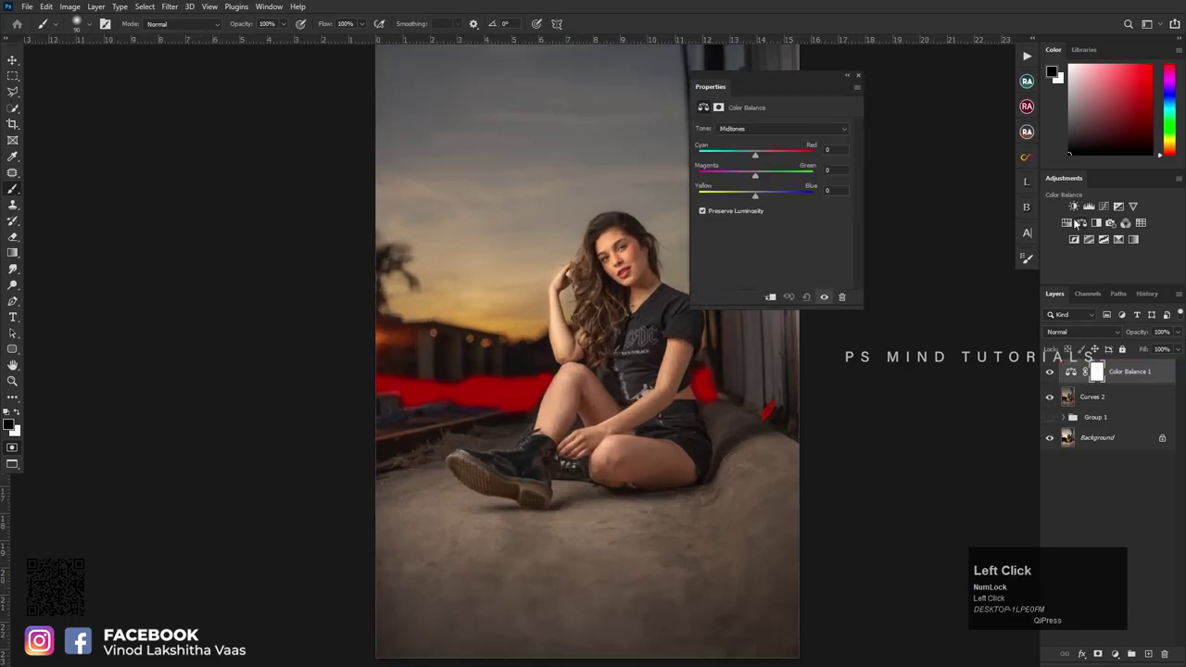
key("ctrl+z")
left_click(859, 76)
Step: Turn the Quick Mask into a selection and add a Color Balance adjustment to it with midtones Magenta–Green at +11
key("q")
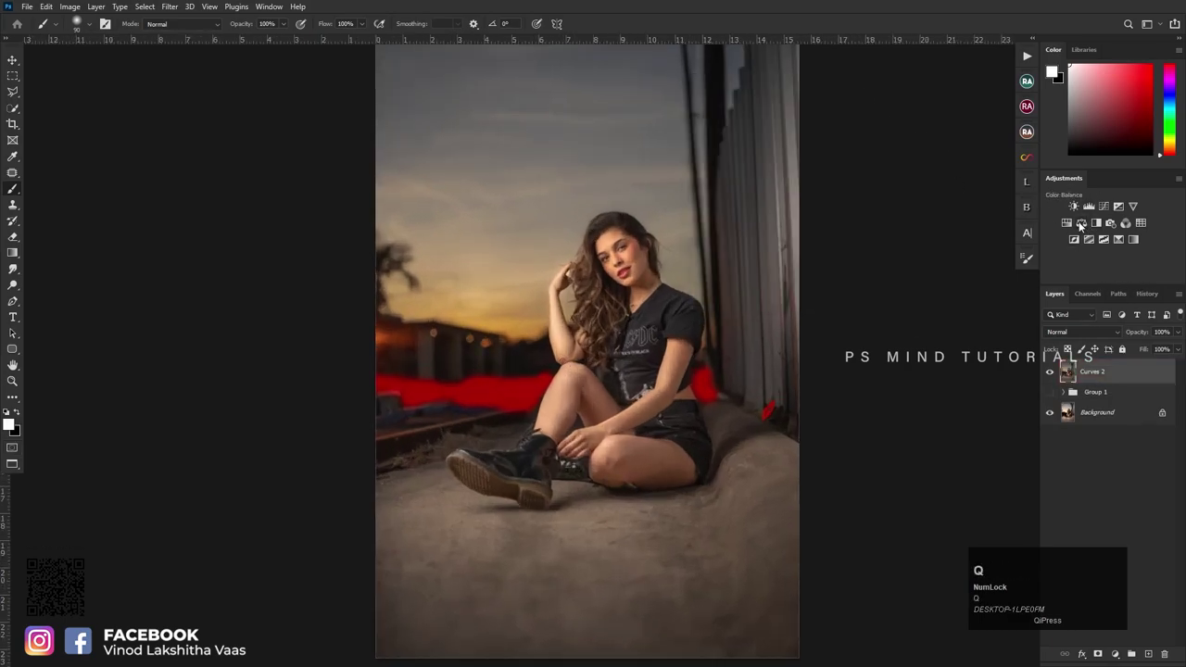
left_click(1082, 223)
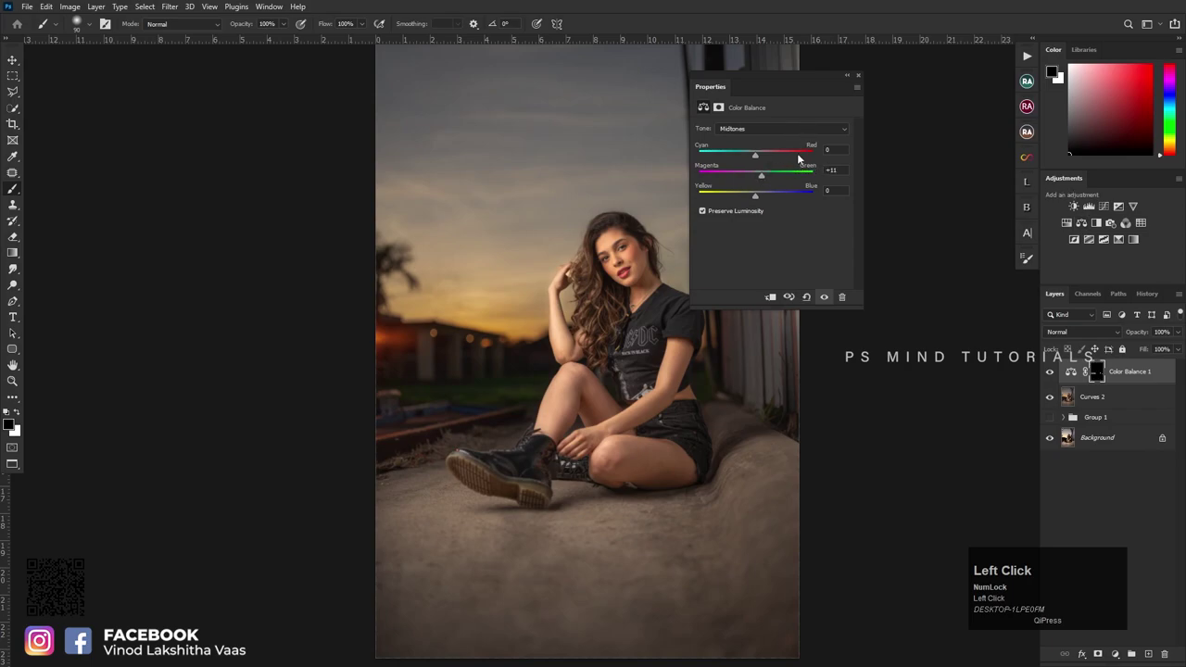
left_click(860, 76)
Step: Stamp all visible layers into a new layer above the Color Balance adjustment
scroll(612, 301, "down", 4)
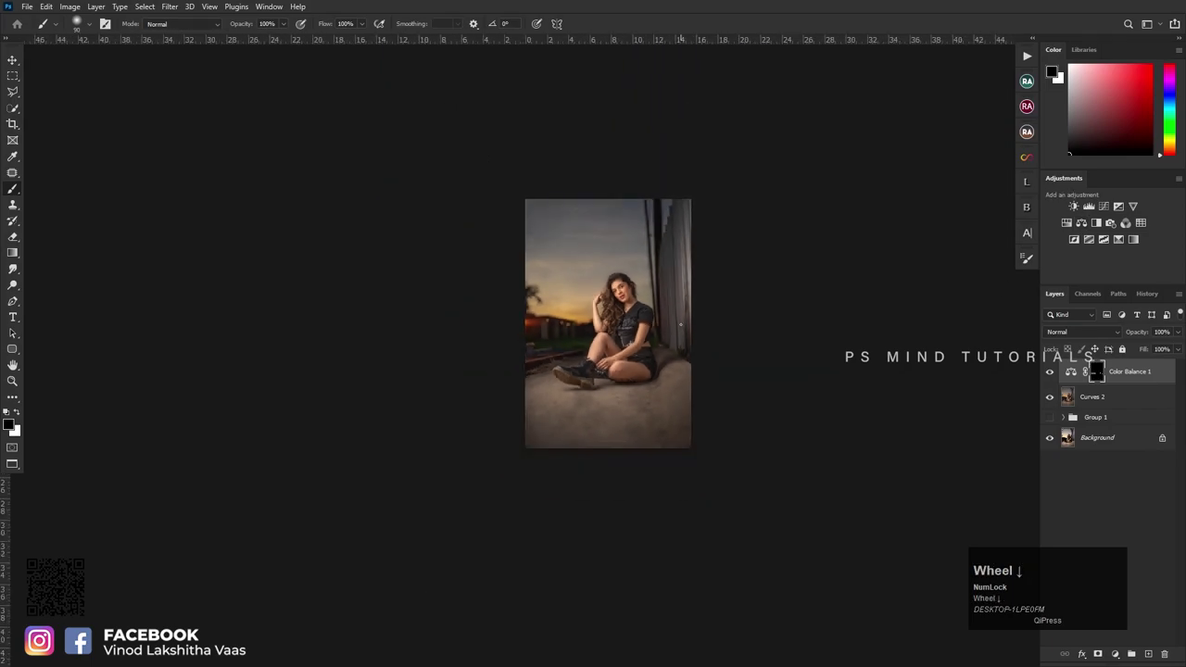
scroll(681, 319, "up", 2)
scroll(654, 290, "up", 2)
scroll(649, 294, "down", 2)
scroll(619, 310, "up", 1)
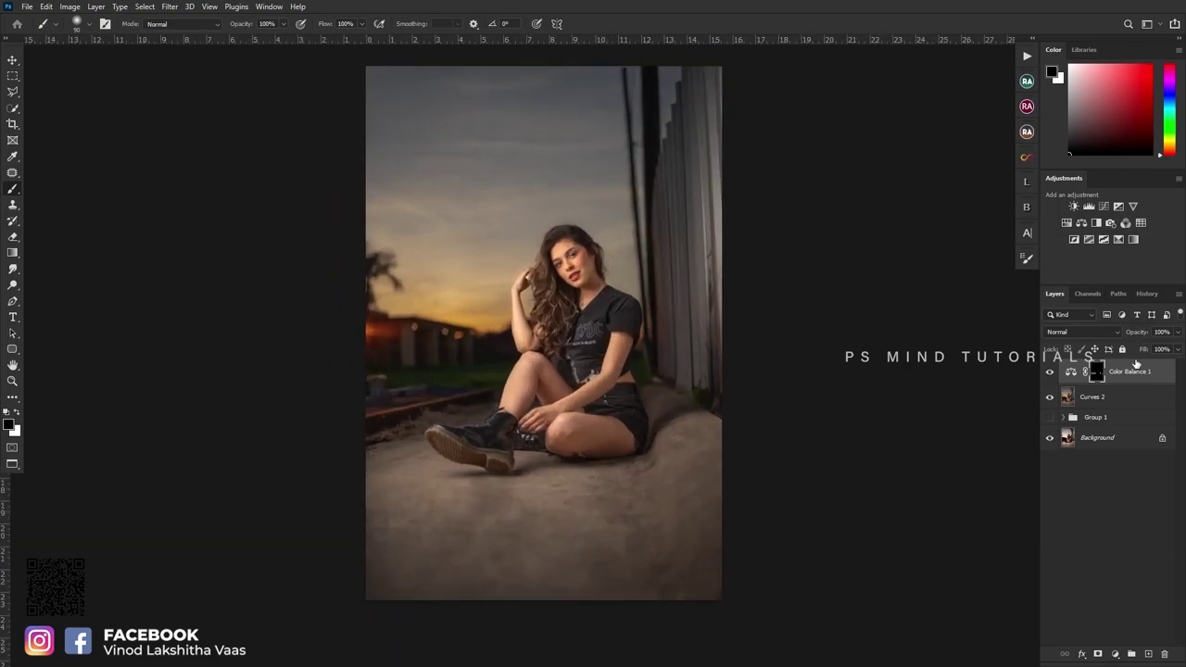
key("ctrl+shift+alt+e")
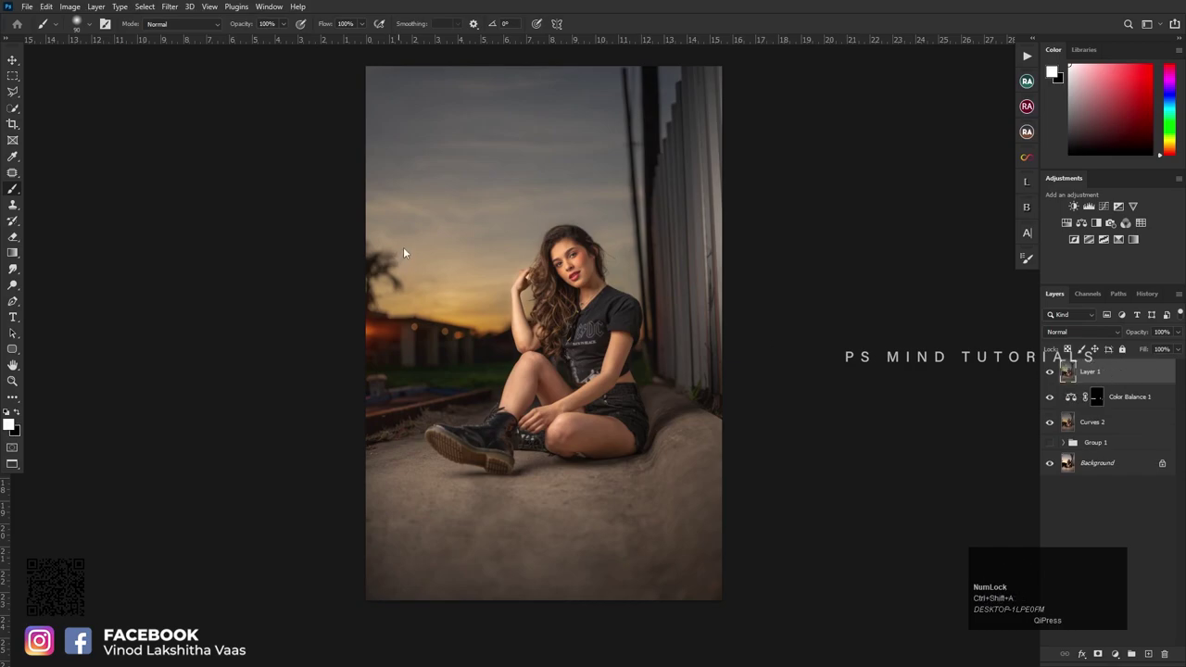
Step: Raise the stamped layer's Whites to +48 with the Camera Raw Filter
key("ctrl+shift+a")
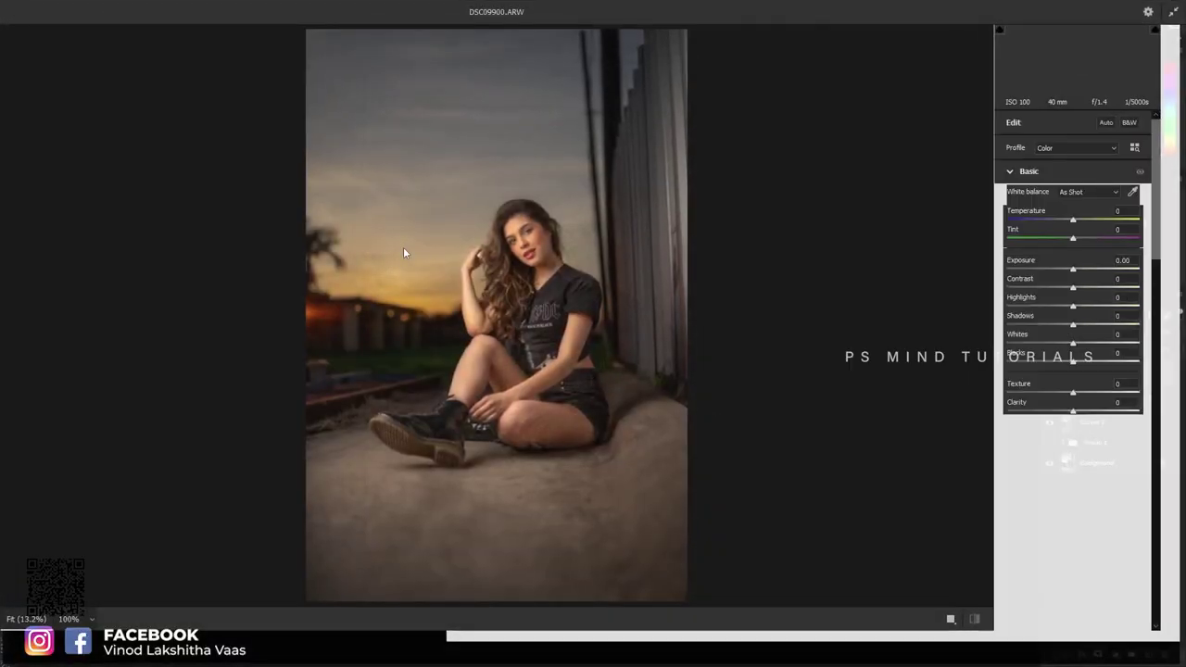
left_click(367, 292)
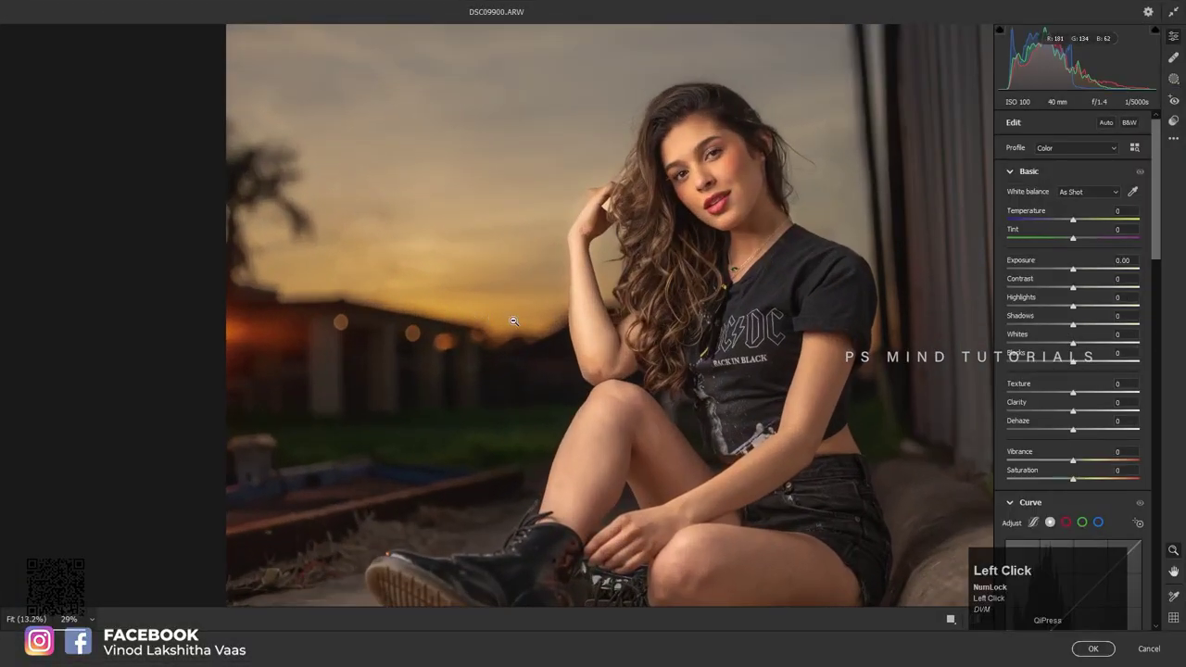
left_click(513, 320)
left_click_drag(1098, 345, 1104, 344)
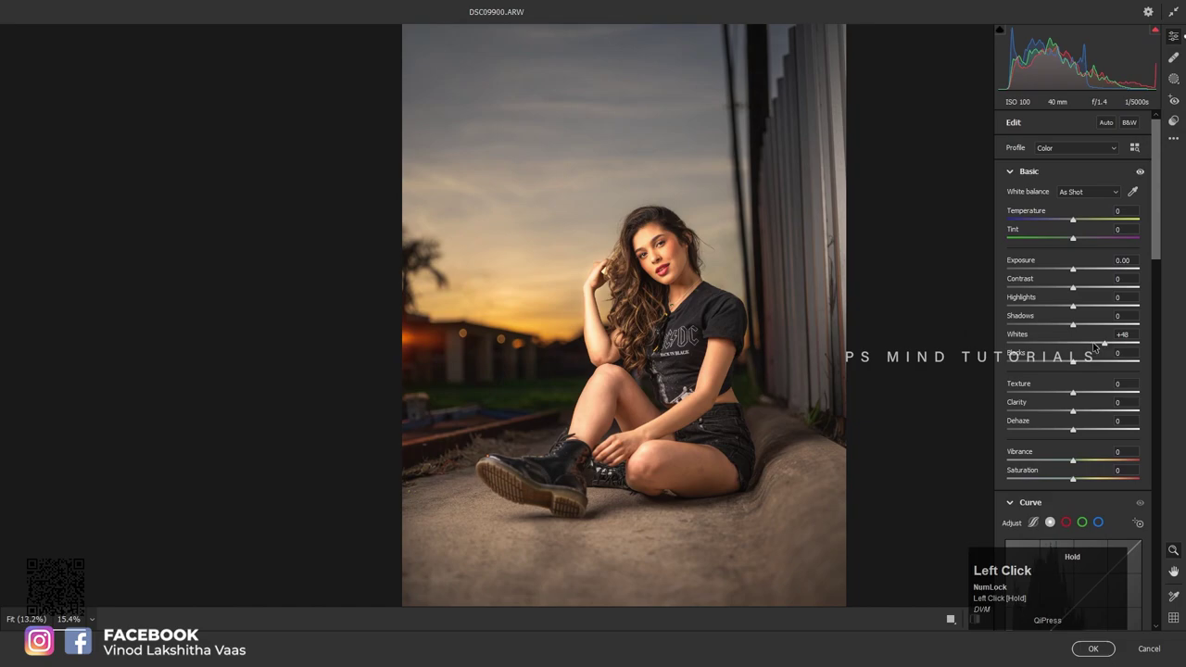
left_click(1095, 650)
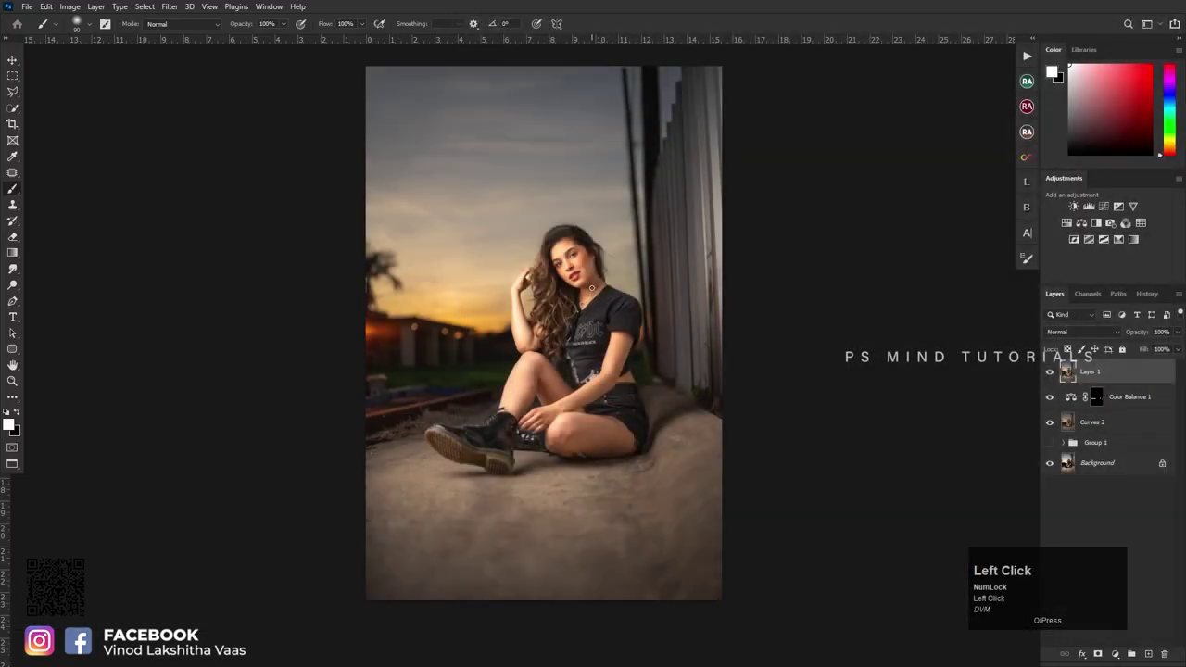
Step: Select the woman automatically with the Object Selection tool's Select Subject option
scroll(441, 306, "up", 1)
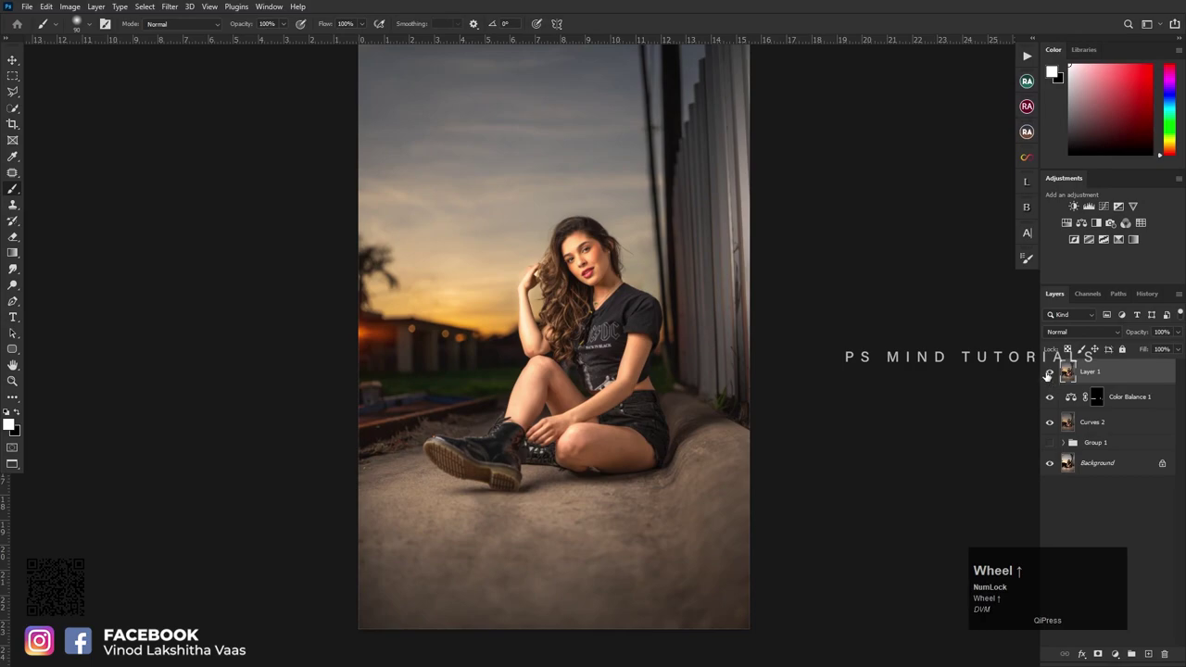
right_click(13, 92)
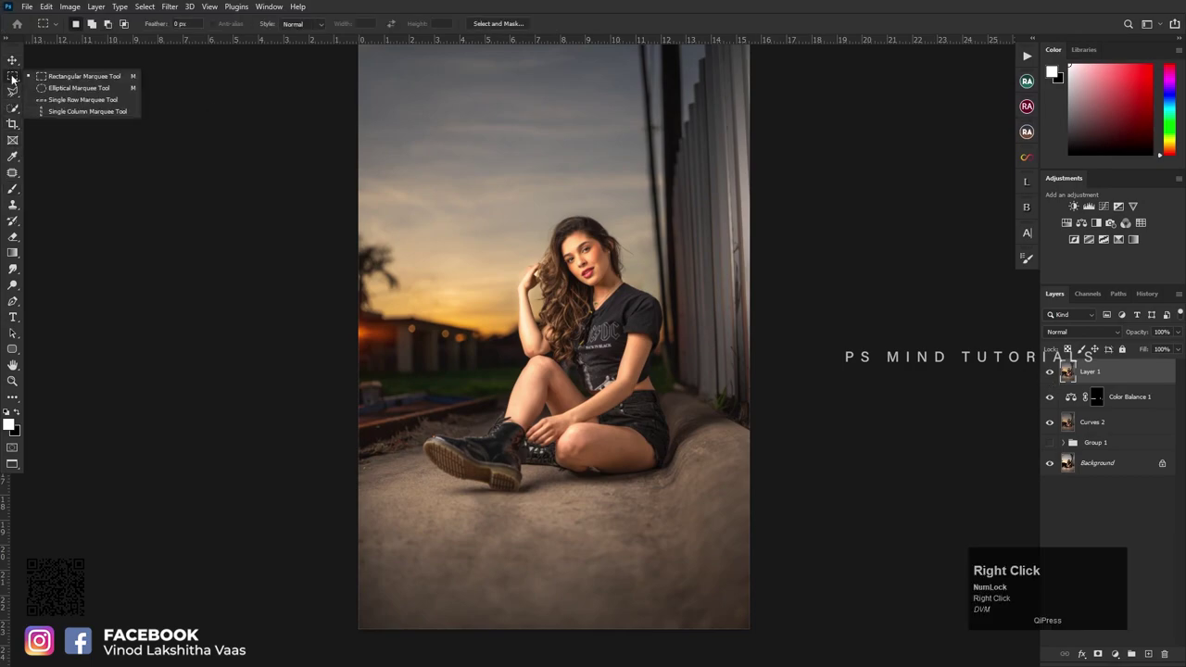
right_click(13, 108)
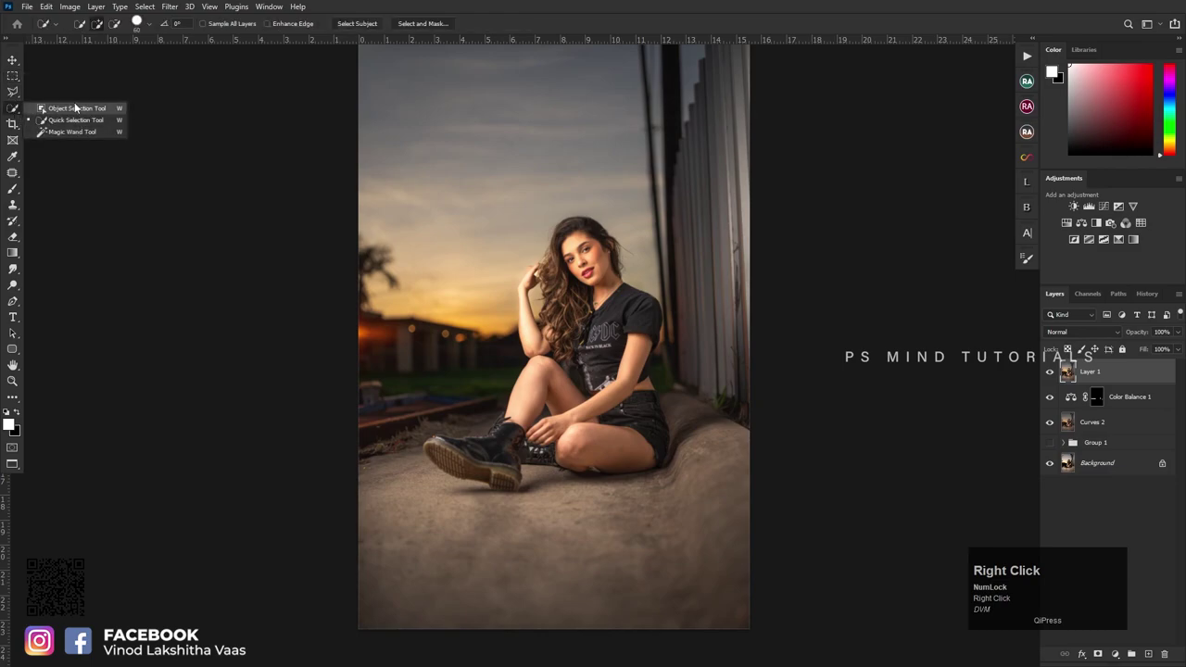
left_click(75, 111)
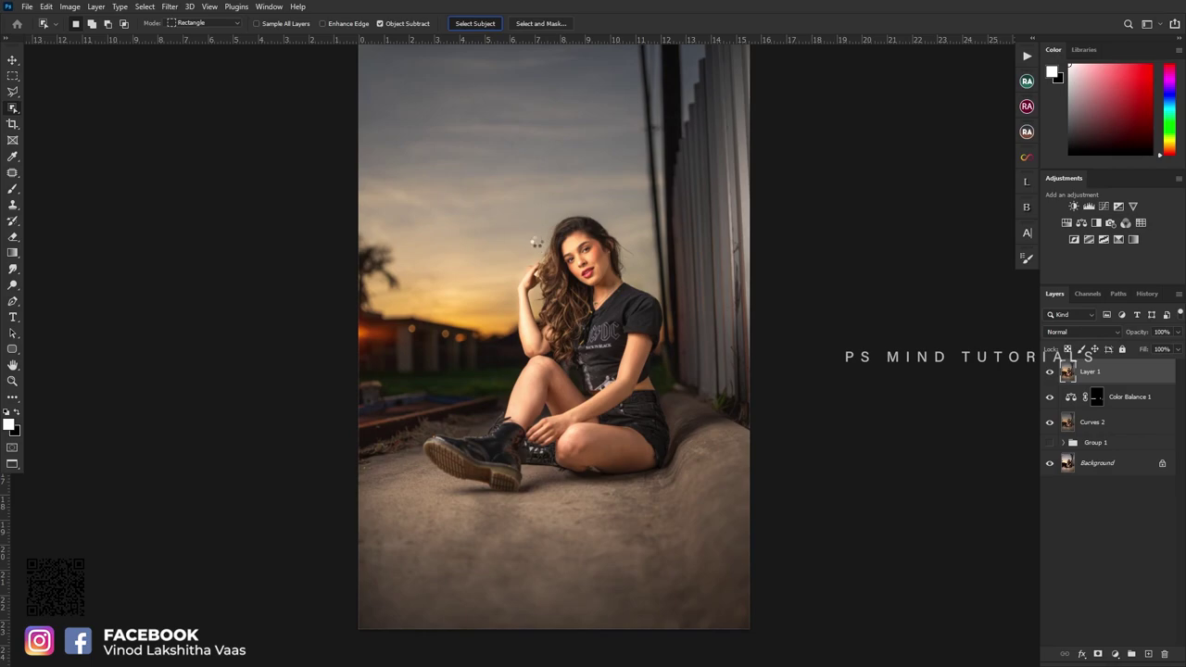
left_click(536, 241)
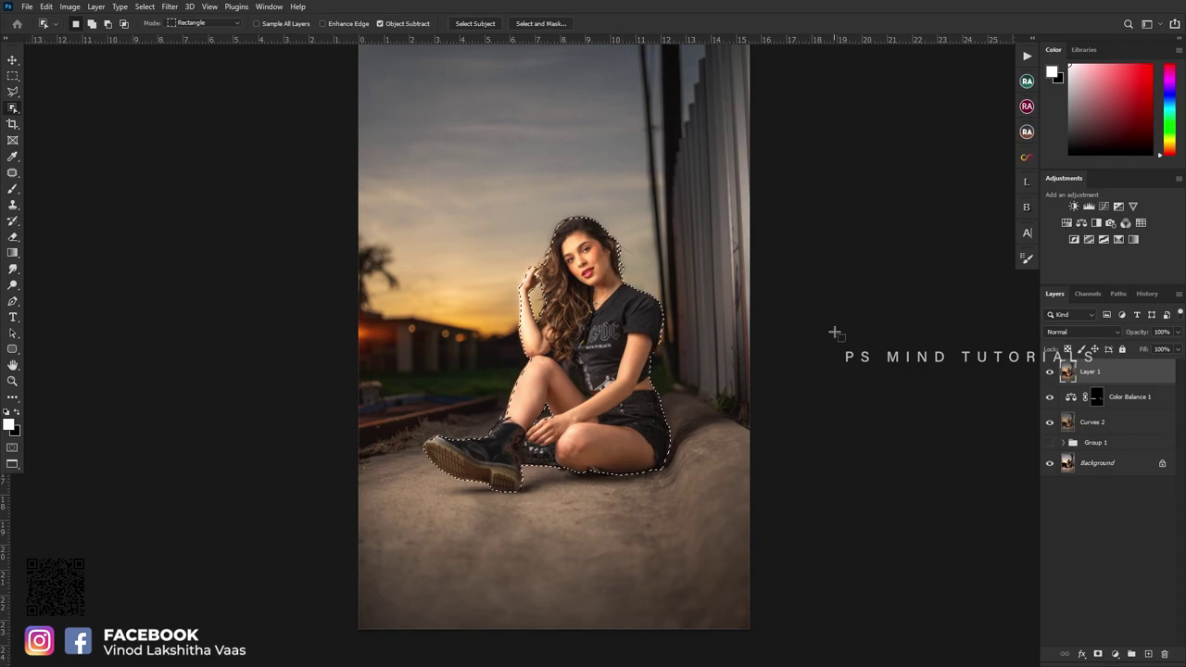
Step: Invert the selection and add it to Layer 1 as a mask that leaves the woman out of the Whites boost
key("ctrl+Caps_Lock")
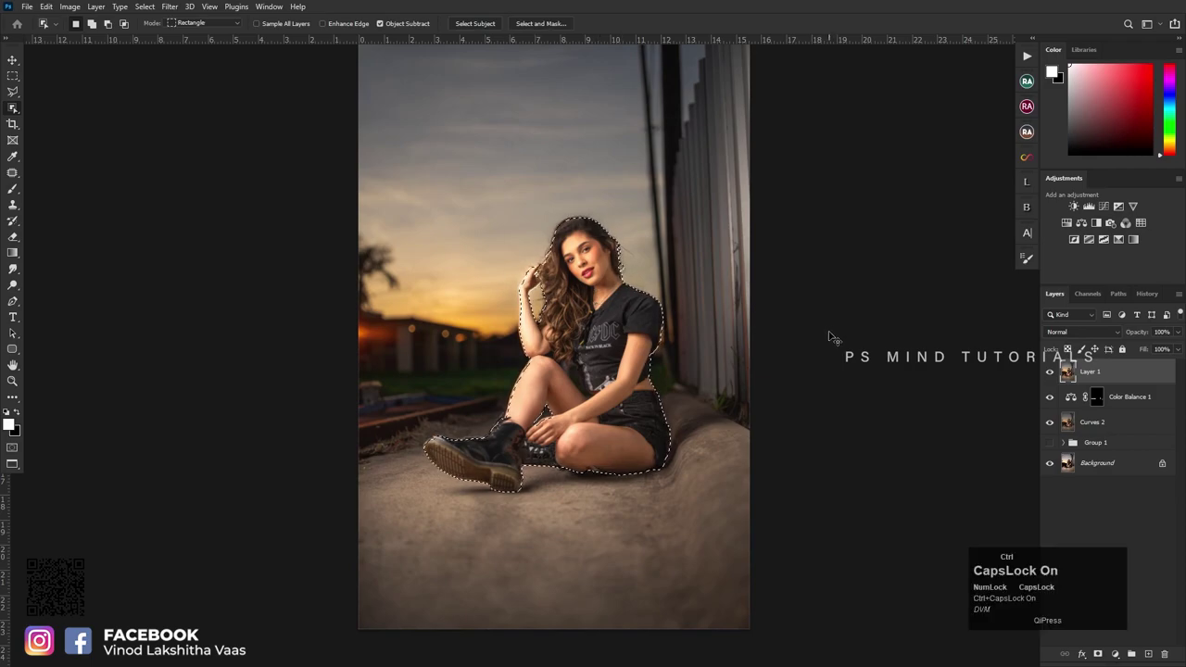
key("ctrl")
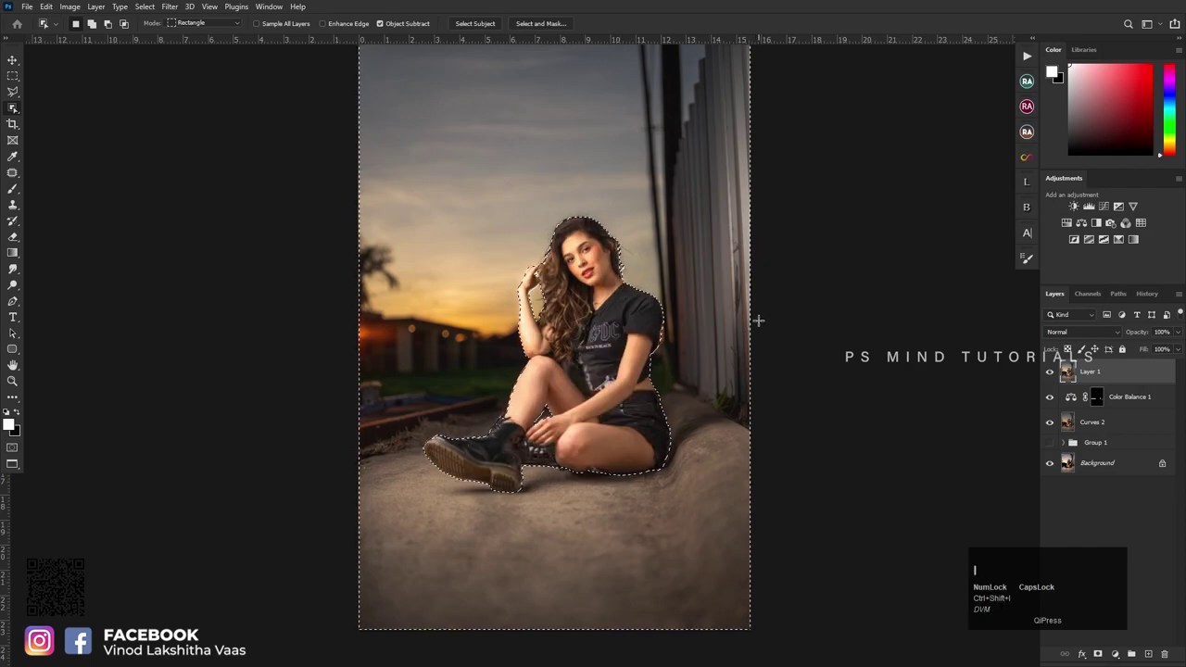
left_click(1098, 655)
Step: Compare the photo with and without the masked Layer 1 and examine the mask edges around the woman's arm and hair
scroll(623, 435, "down", 2)
scroll(623, 435, "up", 2)
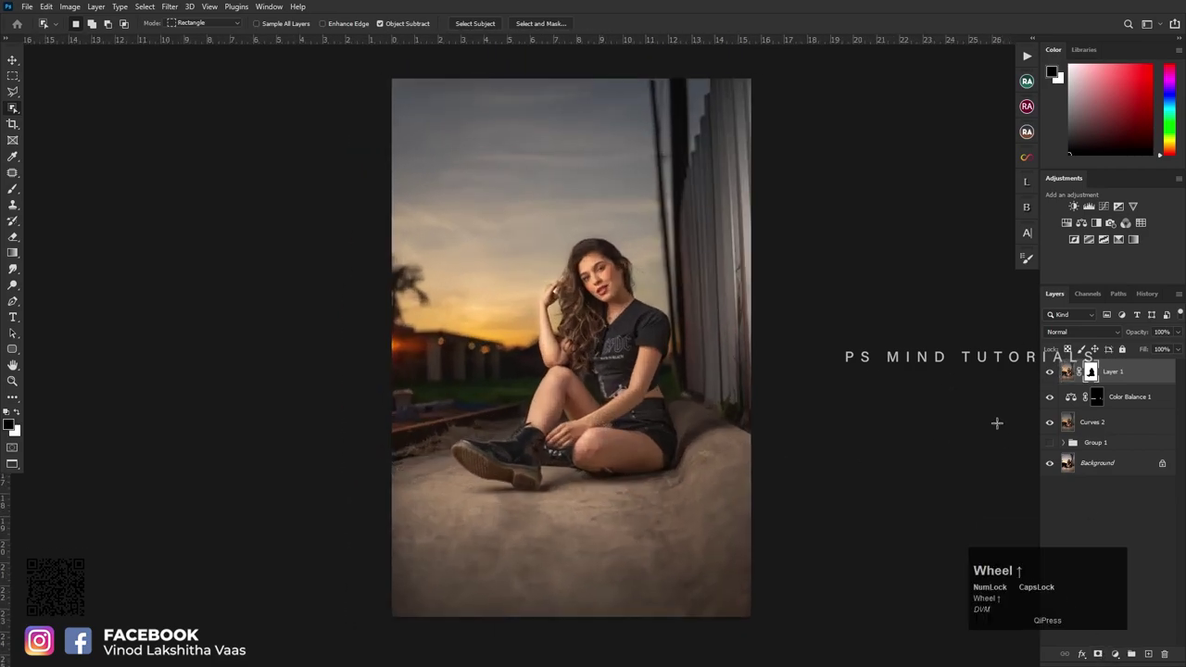
left_click(1049, 371)
left_click(1050, 371)
scroll(558, 268, "up", 6)
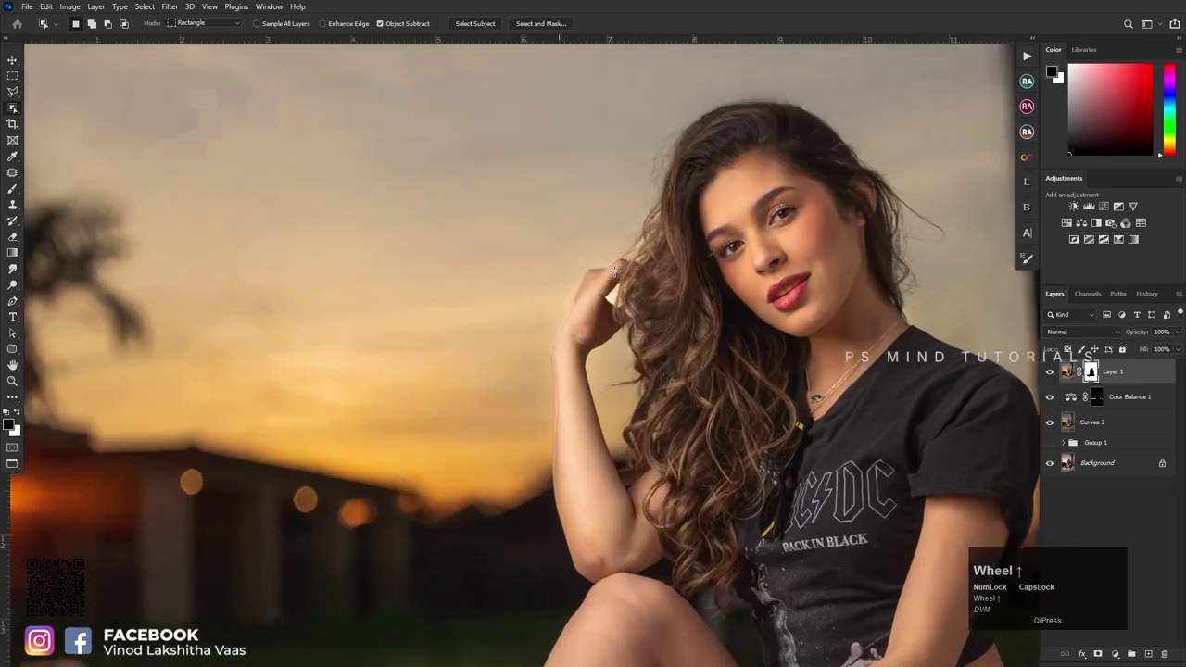
scroll(560, 263, "up", 3)
scroll(530, 324, "down", 6)
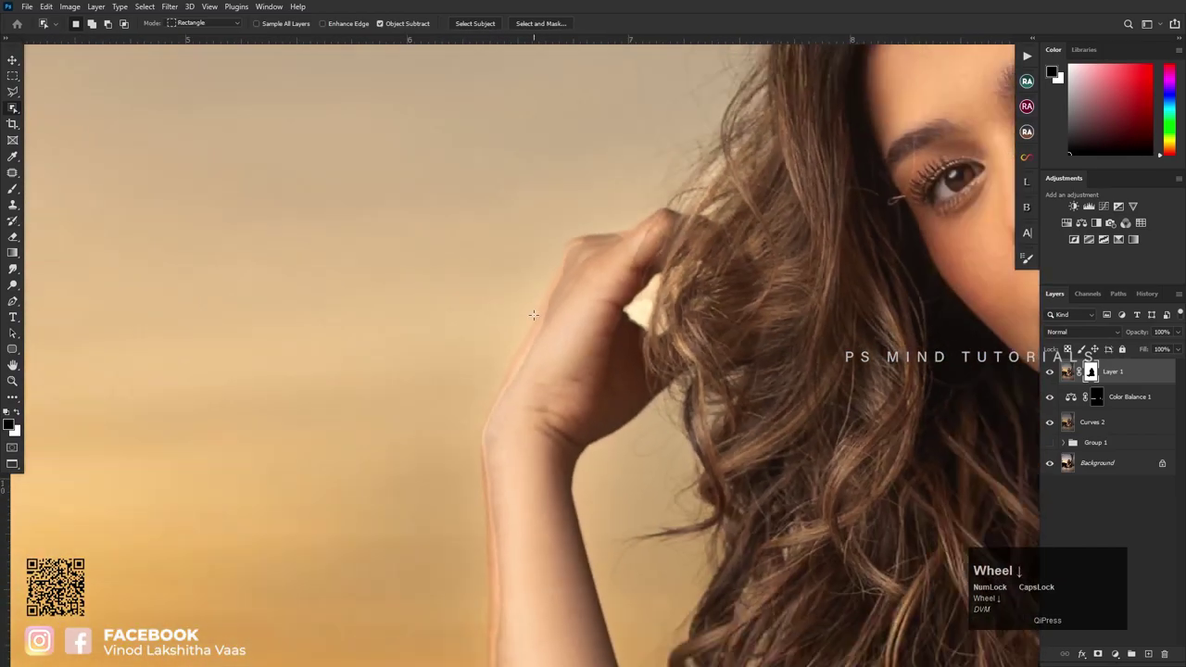
scroll(530, 324, "down", 2)
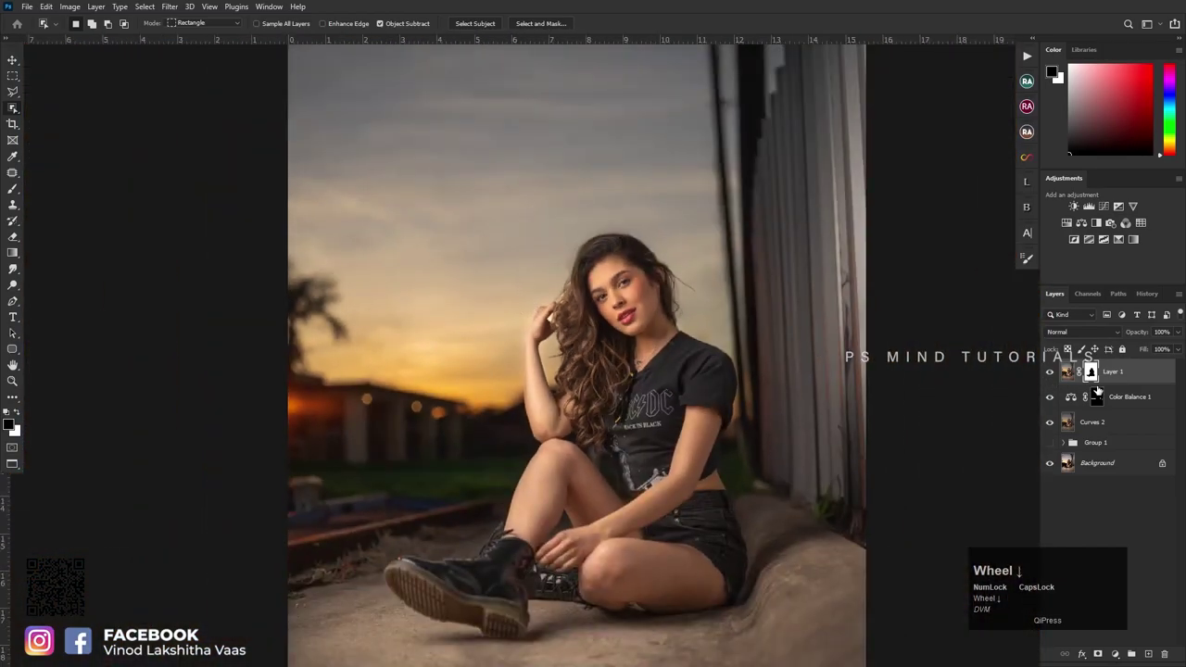
Step: Replace Layer 1's mask with a solid black one that hides the whole layer, and get a size 500 Brush ready
key("Delete")
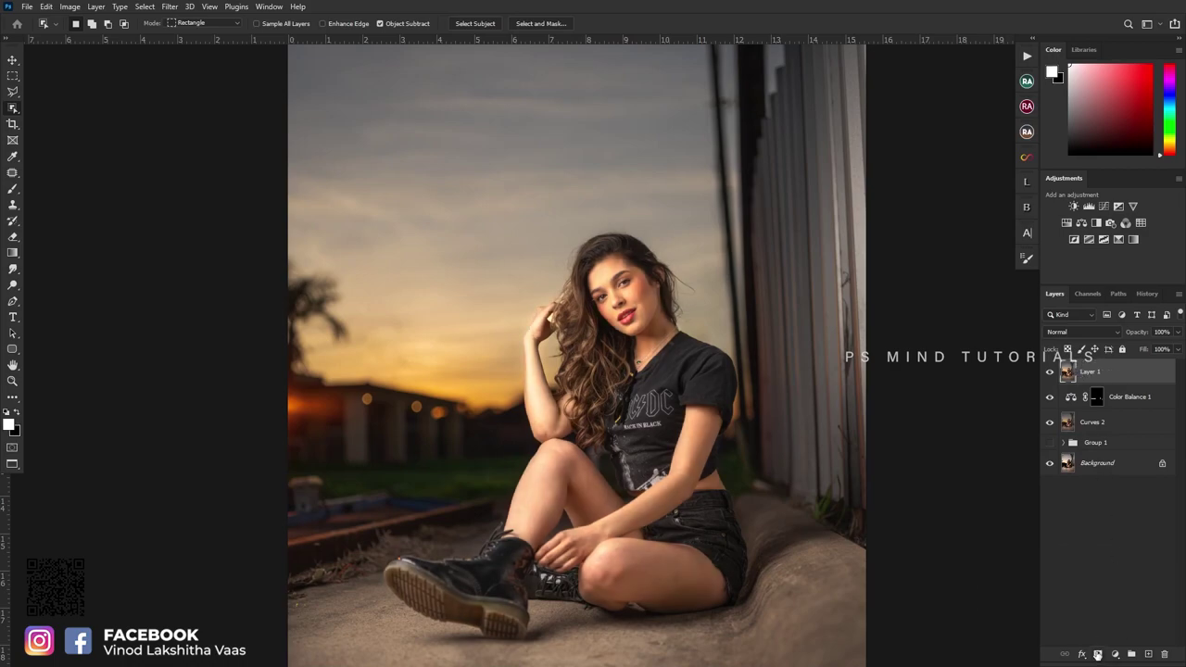
left_click(1097, 654, "alt")
key("b")
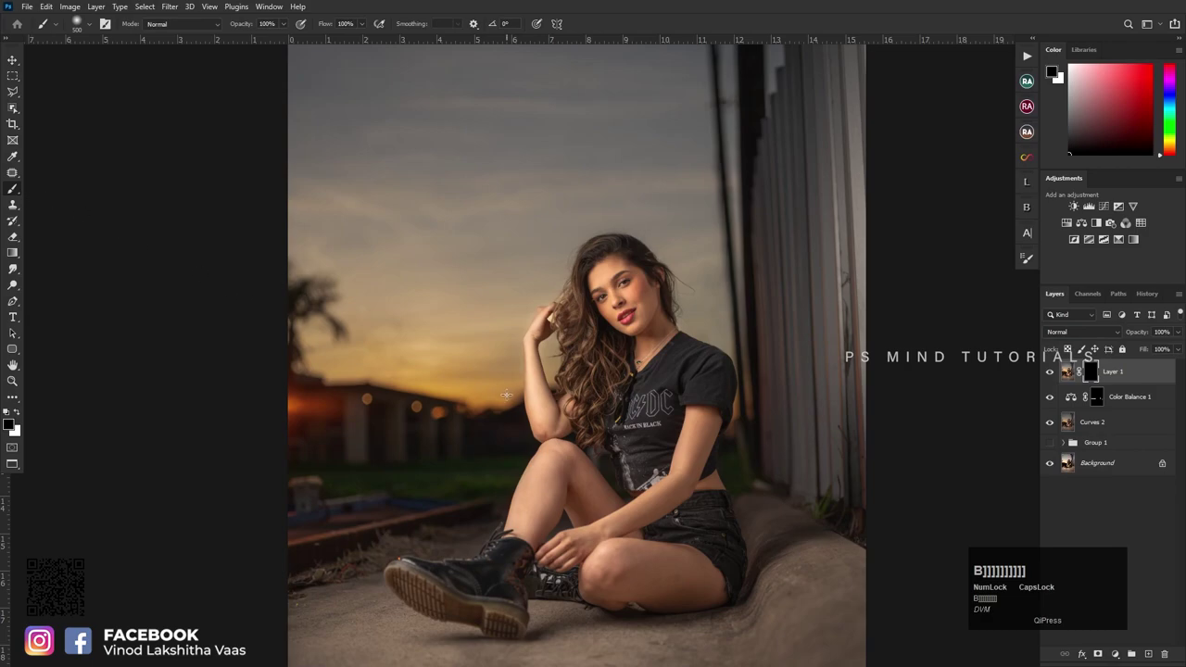
Step: Paint white on Layer 1's mask with a large soft brush over the sunset sky and palm tree beside the woman
key("Caps_Lock")
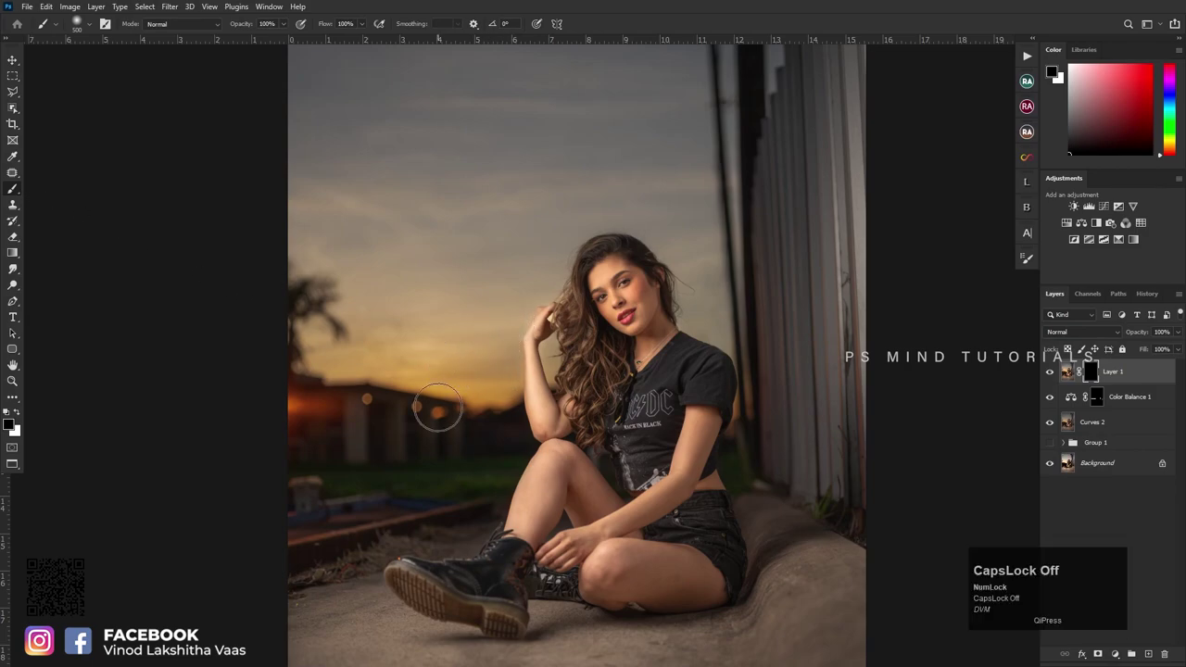
scroll(318, 390, "up", 3)
key("bracketleft")
key("bracketleft")
key("bracketright")
key("bracketright")
key("bracketright")
key("bracketright")
left_click(310, 380)
key("z")
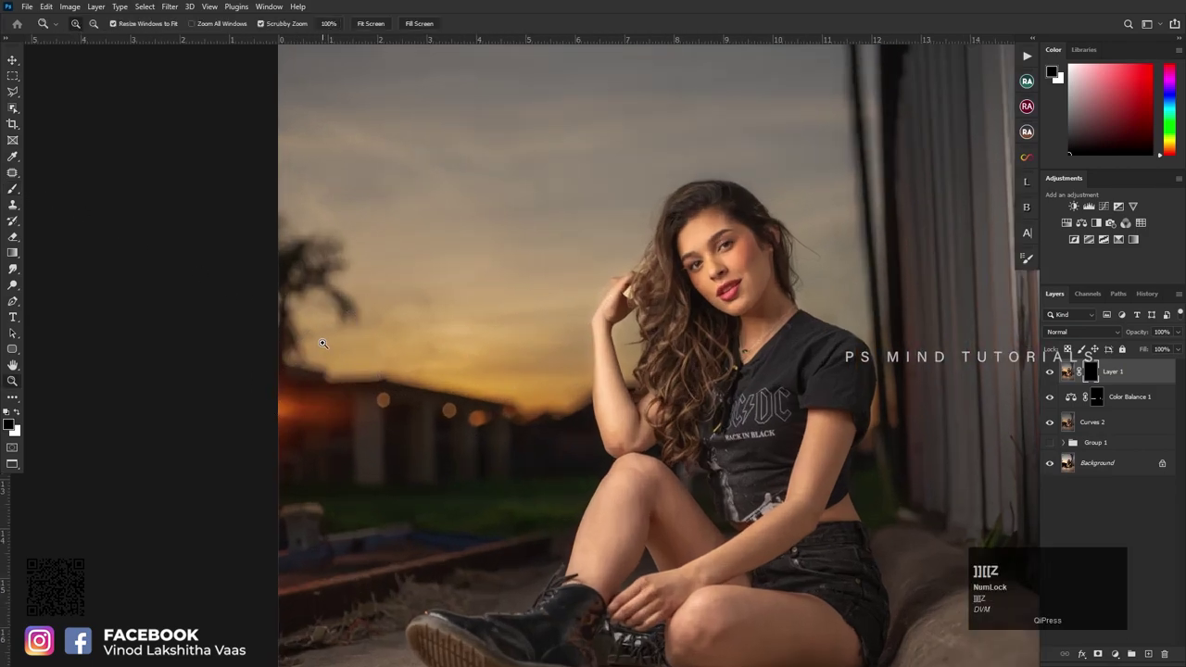
left_click(329, 369)
key("b")
key("x")
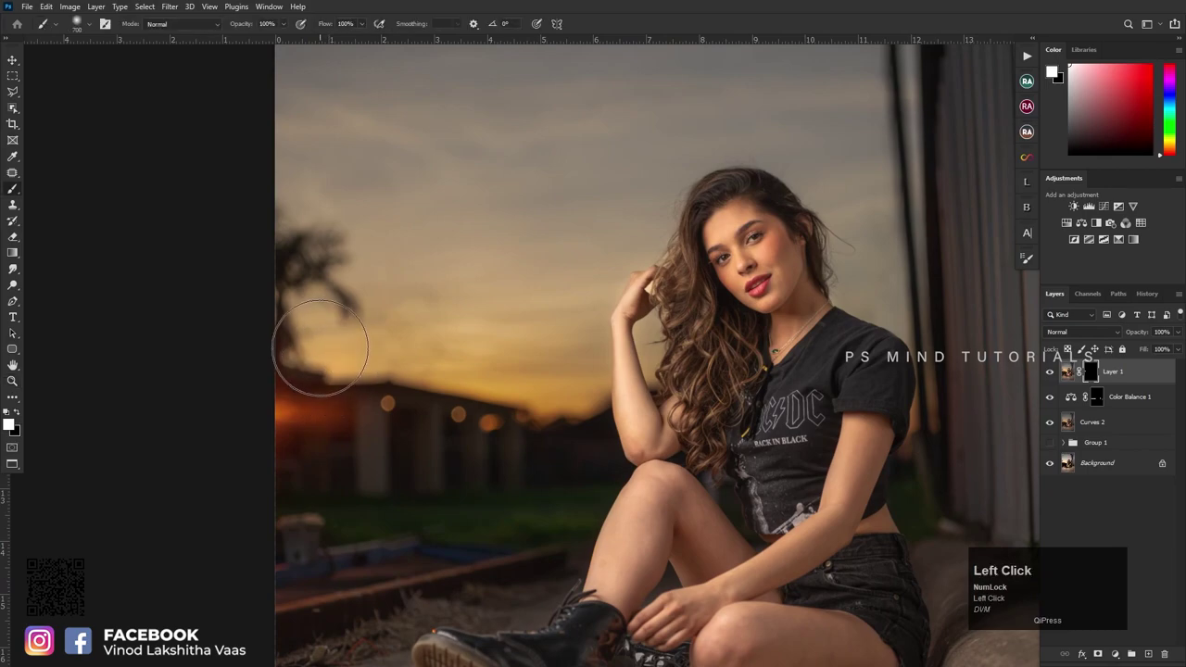
key("bracketright")
key("bracketright")
key("bracketright")
key("bracketright")
key("bracketright")
key("bracketright")
key("bracketright")
key("bracketright")
key("bracketright")
key("bracketright")
left_click_drag(327, 228, 351, 333)
Step: Reveal the Whites boost over the lit buildings and the glowing horizon up to the woman's raised arm, painting white on the mask
key("bracketleft")
key("bracketleft")
key("bracketleft")
left_click(444, 378)
key("bracketleft")
key("bracketleft")
key("bracketleft")
key("bracketleft")
key("bracketleft")
mouse_move(527, 424)
left_mouse_down()
mouse_move(544, 343)
mouse_move(436, 335)
left_mouse_up()
scroll(431, 335, "down", 3)
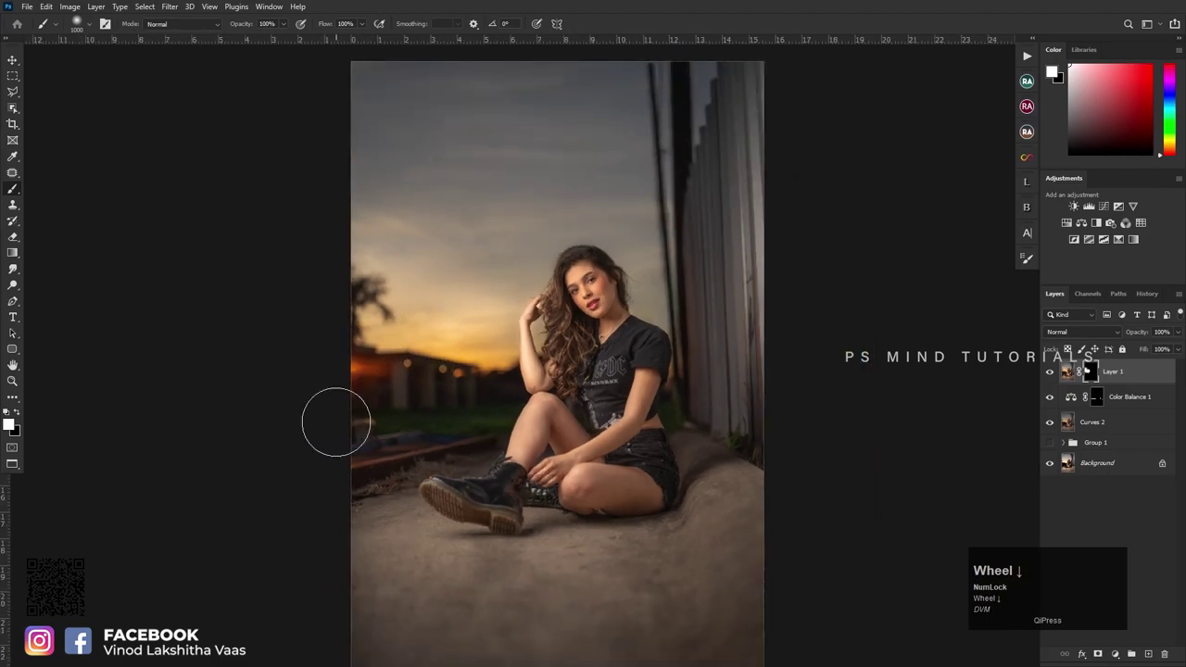
Step: Paint white on Layer 1's mask with a smaller brush over the dark grass near the woman's bent leg
scroll(337, 423, "up", 2)
key("bracketleft")
key("bracketleft")
key("bracketleft")
key("bracketleft")
key("bracketleft")
key("bracketleft")
key("bracketleft")
key("bracketleft")
left_click(495, 417)
key("bracketright")
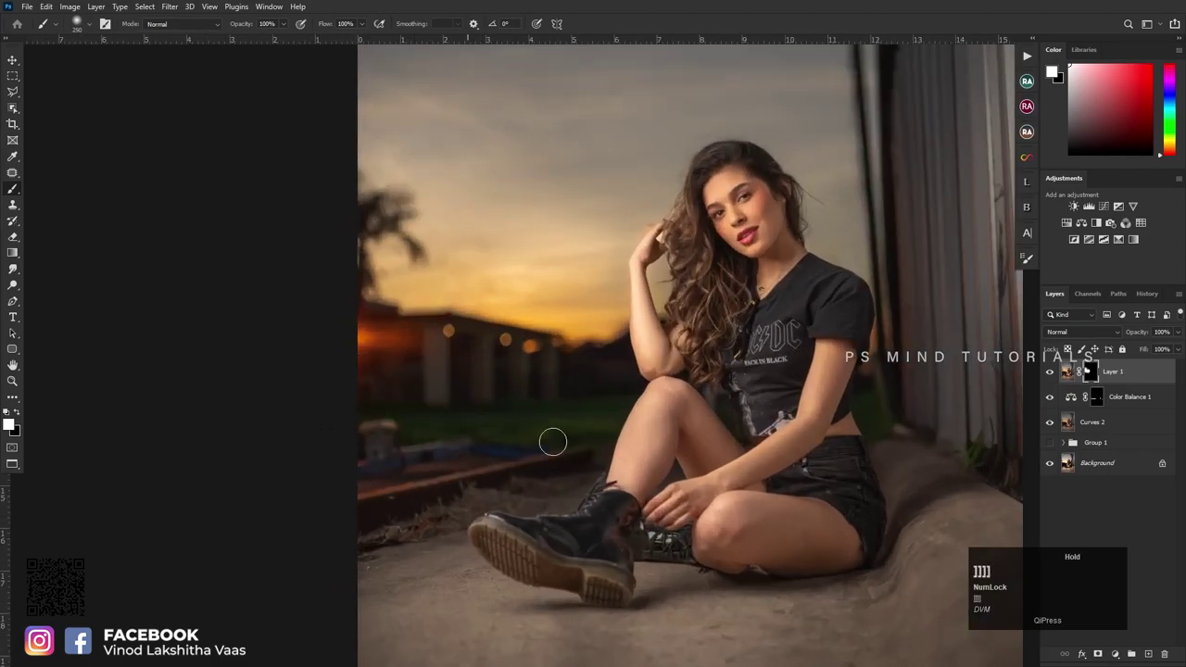
Step: Brighten the wooden edging on the ground and the strip beside the knee by painting white on the mask with varied brush sizes
scroll(570, 379, "down", 2)
scroll(533, 463, "up", 2)
key("bracketright")
key("bracketright")
key("bracketright")
key("bracketright")
key("bracketright")
key("bracketright")
left_click(471, 422)
key("bracketleft")
key("bracketleft")
key("bracketleft")
key("bracketleft")
left_click(577, 389)
Step: Paint the mask white over the ground around the boots and along the concrete edge towards the fence, using brush sizes up to 1000
key("bracketright")
key("bracketright")
key("bracketright")
key("bracketright")
key("bracketright")
key("bracketright")
left_click(702, 498)
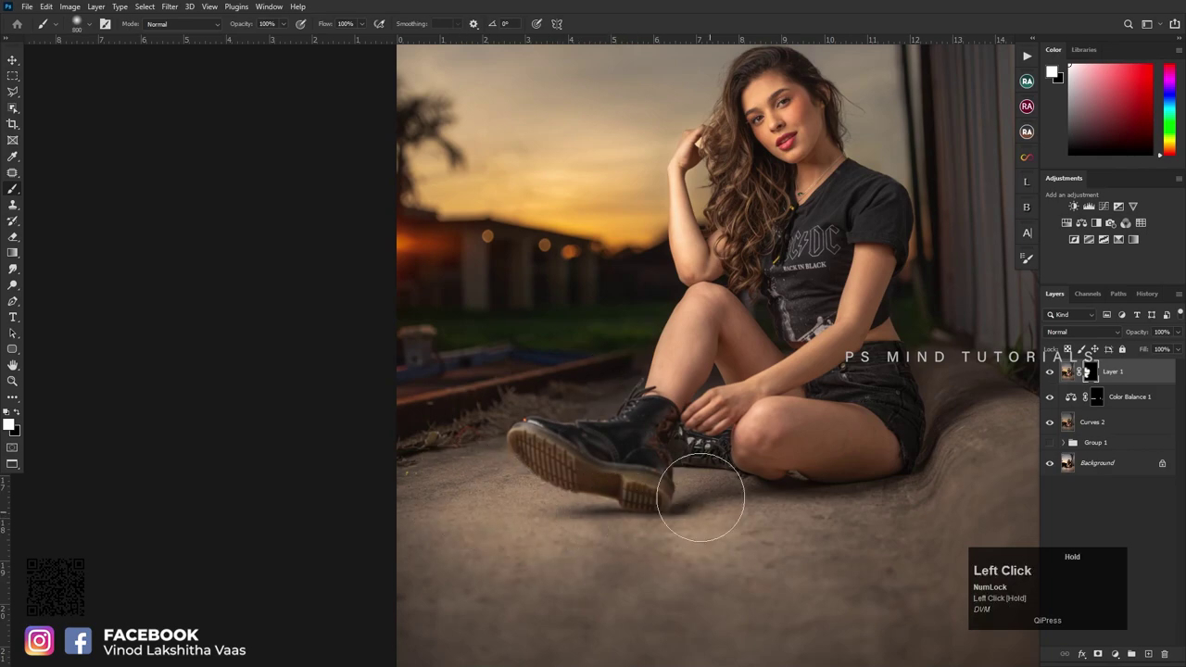
scroll(692, 521, "down", 1)
left_click(426, 530)
key("bracketright")
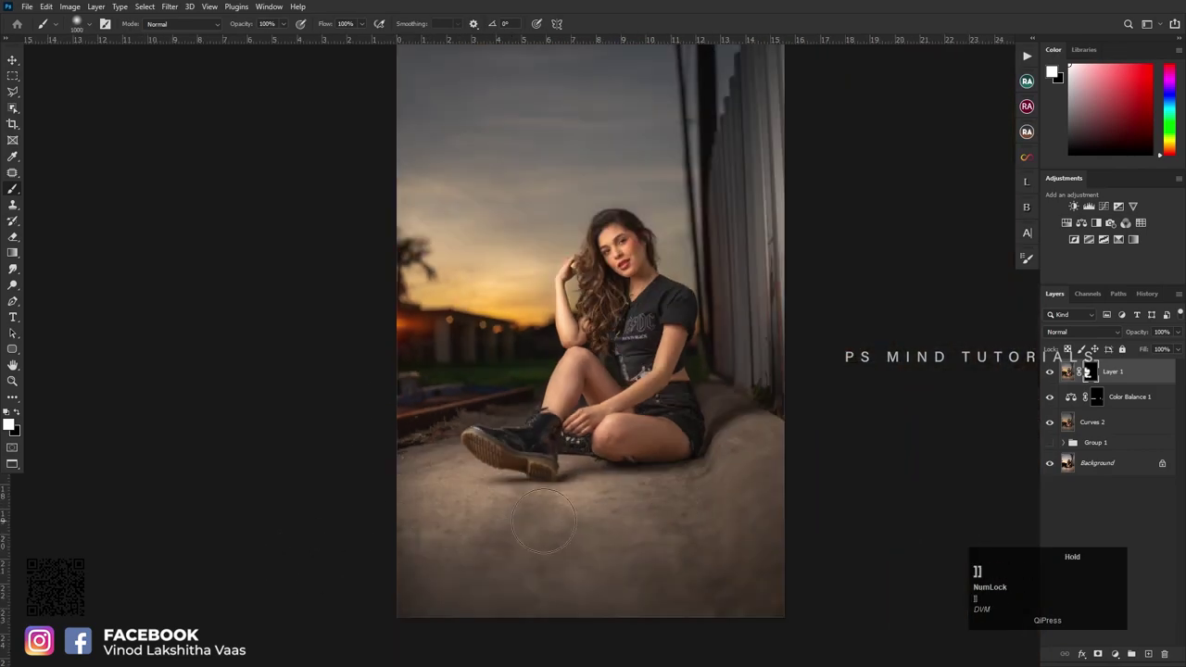
mouse_move(625, 503)
left_mouse_down()
mouse_move(720, 482)
mouse_move(699, 477)
mouse_move(734, 446)
mouse_move(709, 393)
mouse_move(736, 407)
mouse_move(752, 164)
mouse_move(764, 359)
left_mouse_up()
Step: Paint white on Layer 1's mask over the sky next to the woman's raised hand, keeping the brush off her arm
scroll(509, 238, "up", 4)
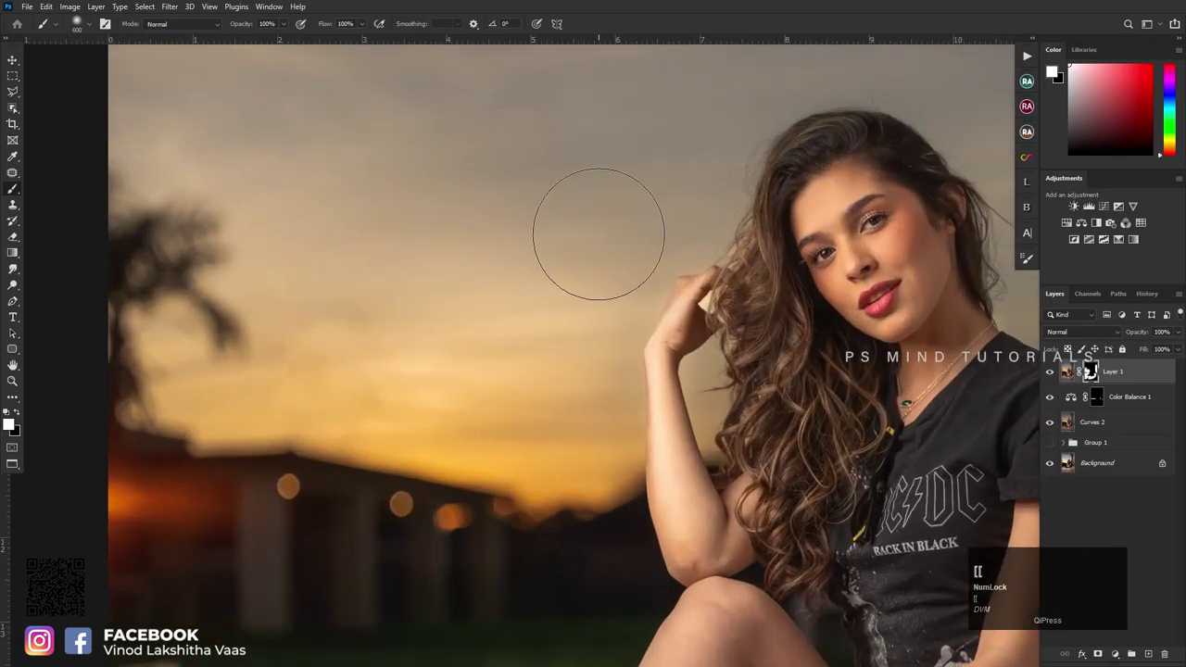
scroll(540, 326, "down", 1)
scroll(553, 329, "up", 3)
key("bracketleft")
key("bracketleft")
key("bracketleft")
key("bracketleft")
left_click_drag(562, 212, 532, 255)
key("bracketright")
key("bracketright")
key("bracketright")
key("bracketright")
key("bracketright")
key("bracketright")
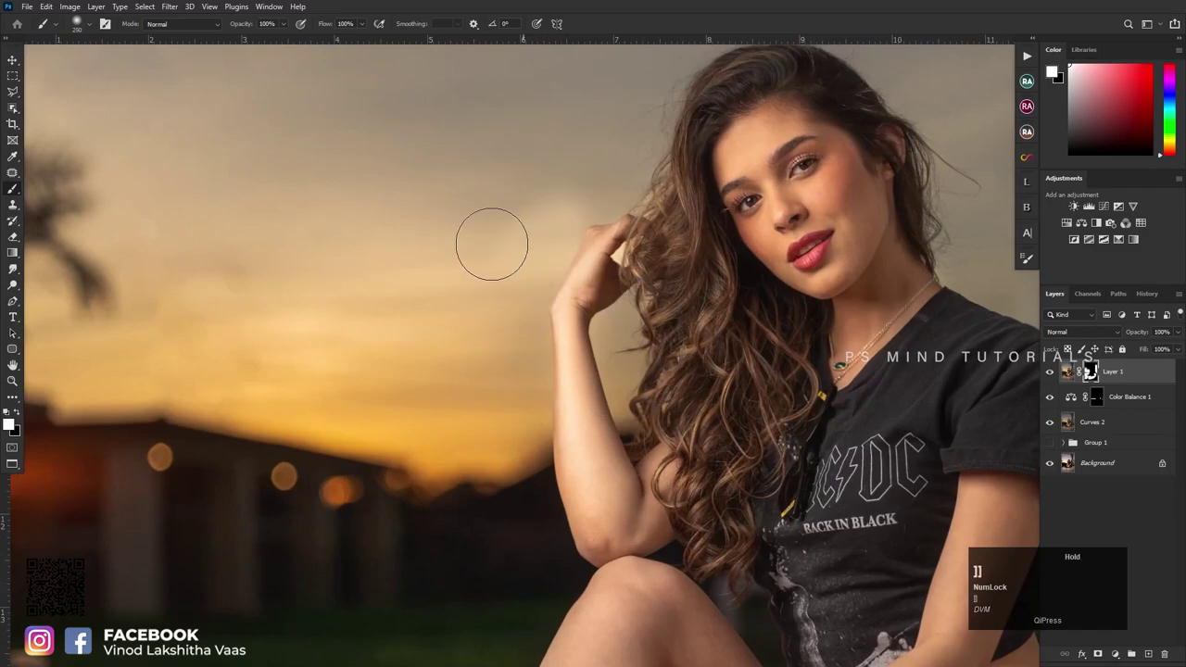
scroll(583, 226, "down", 5)
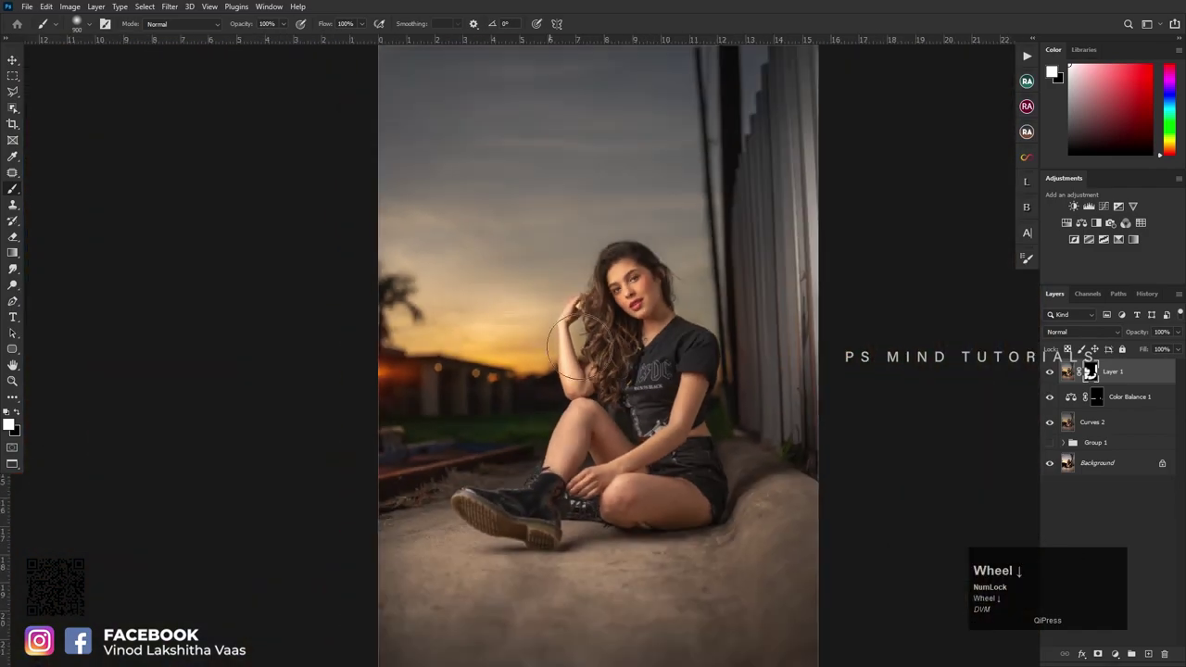
Step: Paint the mask white in the gap between the raised arm and the hair with a size 200 brush
scroll(578, 338, "up", 3)
scroll(578, 338, "up", 3)
key("bracketleft")
key("bracketleft")
key("bracketleft")
key("bracketleft")
key("bracketleft")
key("bracketleft")
mouse_move(565, 302)
left_mouse_down()
mouse_move(563, 343)
mouse_move(564, 301)
left_mouse_up()
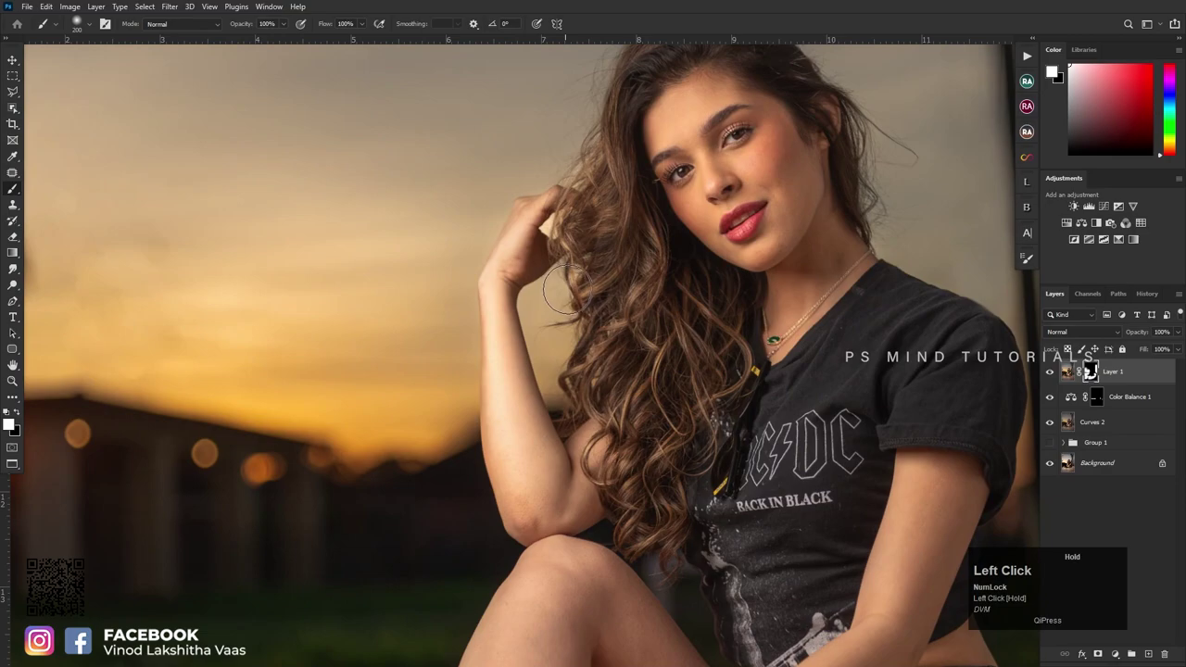
key("bracketleft")
key("bracketleft")
Step: Enlarge the brush beyond size 500 and paint white on the mask over the sky close to the woman's hair
key("bracketright")
key("bracketright")
key("bracketright")
key("bracketright")
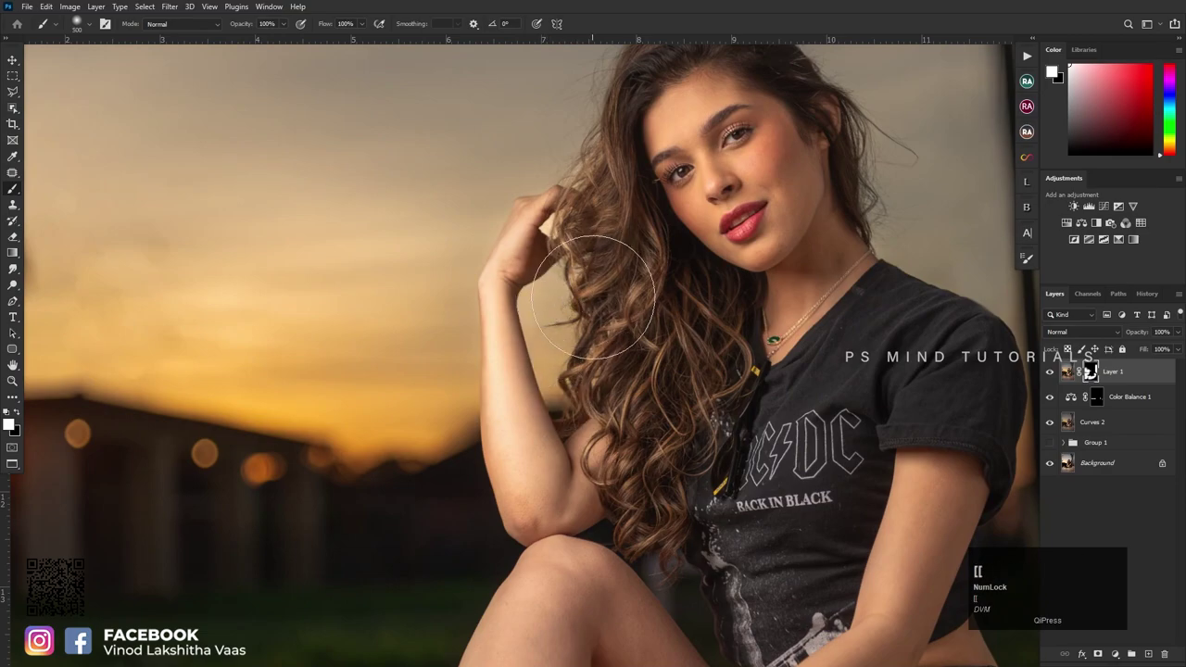
scroll(600, 351, "down", 4)
scroll(590, 234, "up", 3)
key("bracketright")
key("bracketright")
mouse_move(529, 228)
left_mouse_down()
mouse_move(575, 177)
mouse_move(541, 195)
left_mouse_up()
Step: Sweep white across the mask over the sky around the woman's head towards the fence, and reduce the brush to size 700
scroll(531, 204, "down", 3)
key("bracketright")
key("bracketright")
key("bracketright")
key("bracketright")
key("bracketright")
key("bracketright")
mouse_move(463, 232)
left_mouse_down()
mouse_move(622, 144)
mouse_move(716, 165)
mouse_move(775, 301)
left_mouse_up()
key("bracketleft")
key("bracketleft")
key("bracketleft")
key("bracketleft")
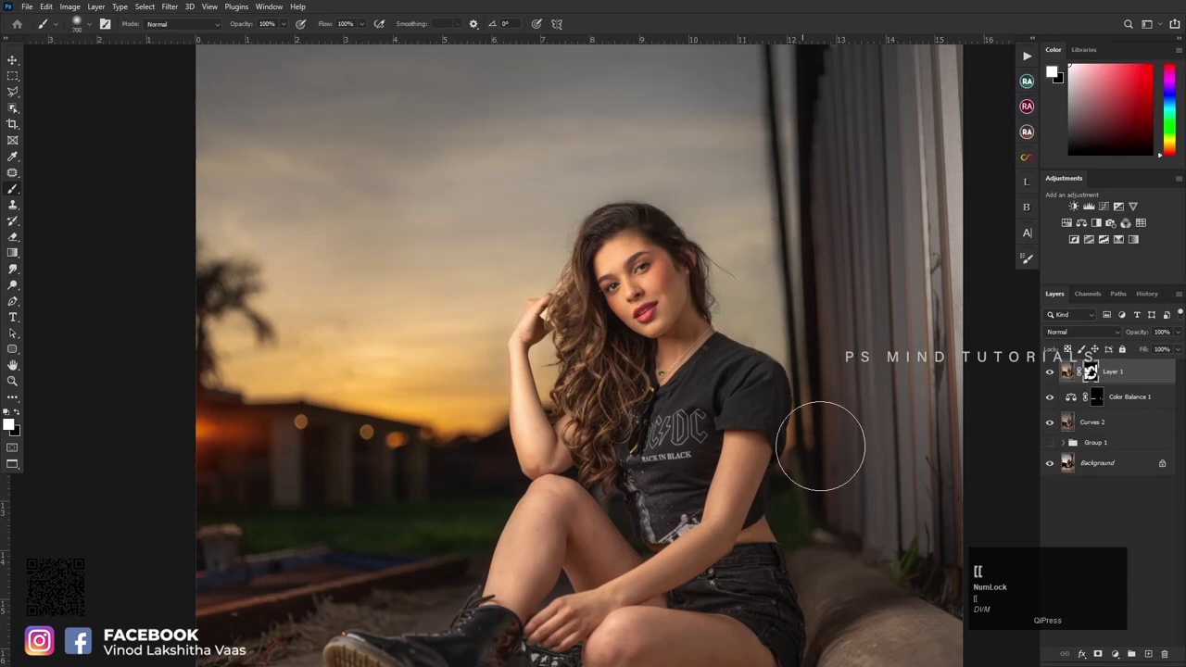
Step: Brighten the fence and the upper sky by painting white on Layer 1's mask with a size 1500 brush
scroll(714, 445, "down", 3)
key("bracketright")
key("bracketright")
key("bracketright")
key("bracketright")
key("bracketright")
key("bracketright")
key("bracketright")
key("bracketright")
mouse_move(723, 236)
left_mouse_down()
mouse_move(606, 249)
mouse_move(523, 289)
mouse_move(379, 272)
left_mouse_up()
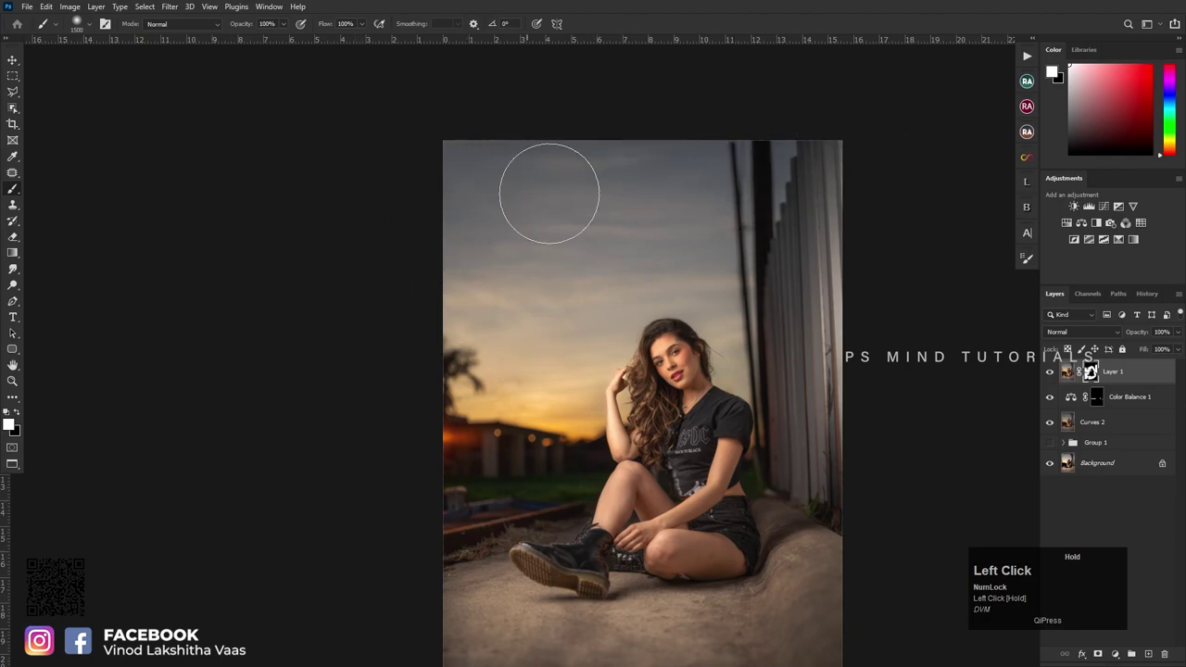
Step: Touch up Layer 1's mask with white close to the woman's outline, using a size 500 brush
key("bracketleft")
key("bracketleft")
key("bracketleft")
key("bracketleft")
key("bracketleft")
key("bracketleft")
key("bracketleft")
key("bracketleft")
key("bracketleft")
key("bracketleft")
scroll(584, 448, "up", 2)
scroll(584, 448, "up", 3)
left_click(590, 463)
scroll(352, 397, "down", 5)
scroll(415, 396, "up", 6)
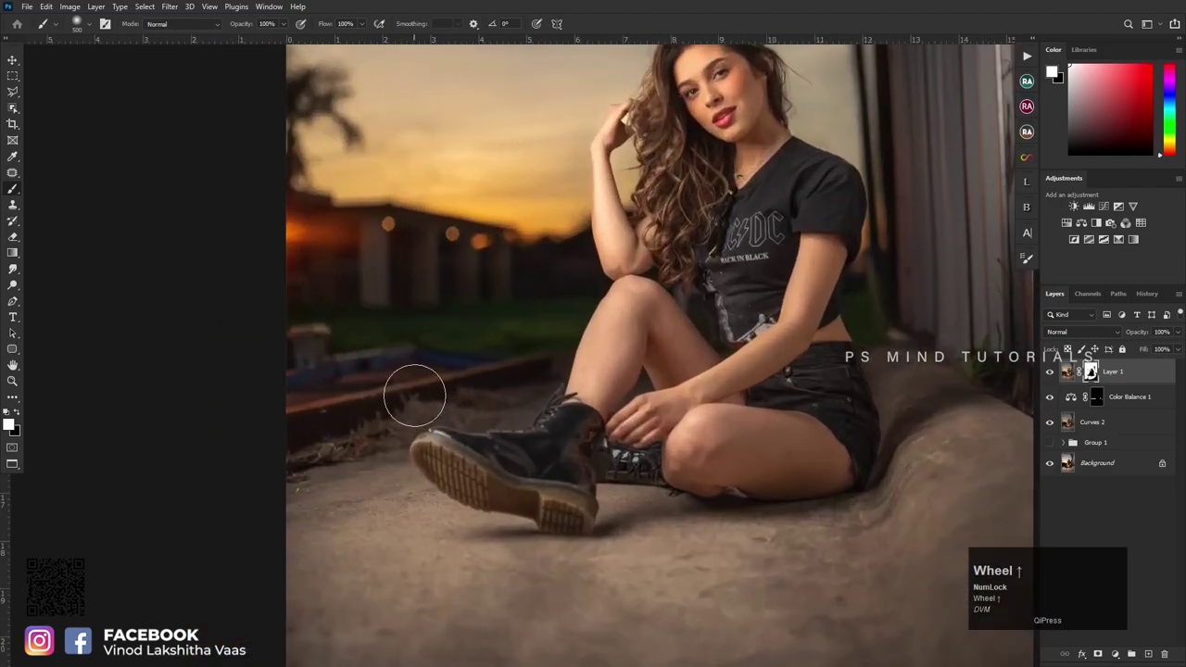
Step: Refine the mask with white beside the boot and in the gap between the legs using a brush of about size 200
key("bracketleft")
key("bracketleft")
key("bracketleft")
key("bracketleft")
key("bracketleft")
key("bracketright")
left_click(462, 432)
left_click(641, 398)
scroll(640, 399, "up", 1)
scroll(519, 398, "down", 7)
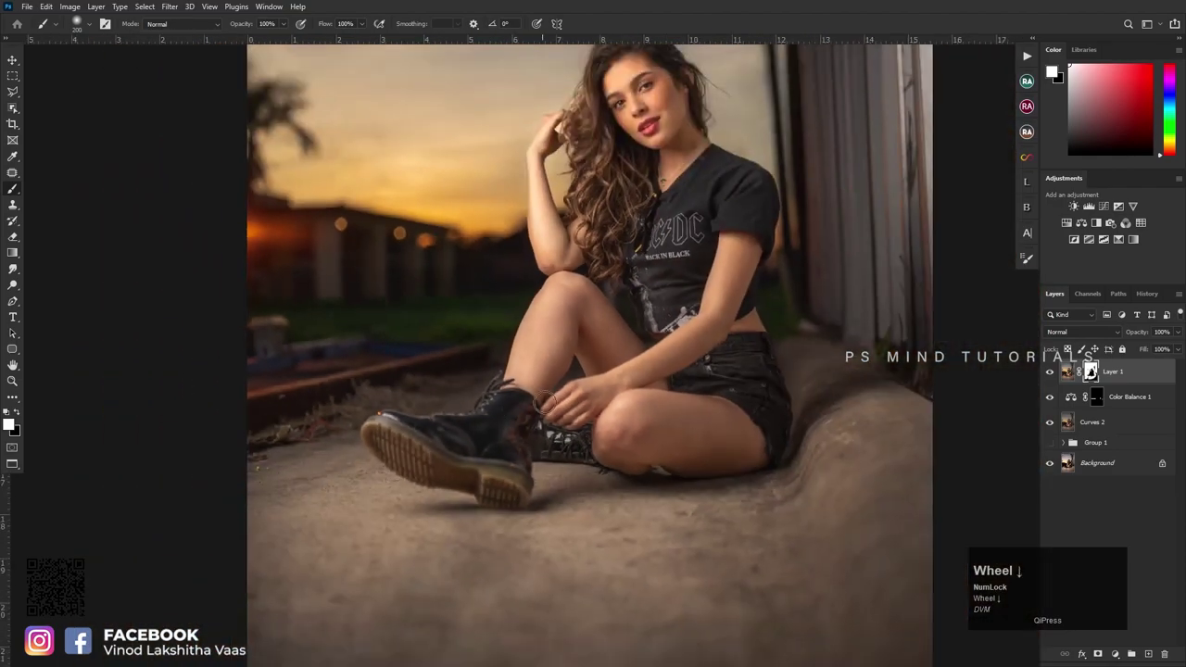
Step: Set up a Hard Round brush of 80 px with 100% hardness for refining Layer 1's mask around the raised arm
scroll(819, 367, "up", 5)
mouse_move(819, 367)
left_mouse_down()
mouse_move(762, 353)
mouse_move(797, 384)
left_mouse_up()
scroll(797, 383, "down", 2)
scroll(563, 220, "up", 3)
key("bracketleft")
key("bracketleft")
key("bracketleft")
key("bracketleft")
key("bracketleft")
scroll(563, 220, "up", 2)
right_click(572, 183)
left_click(759, 337)
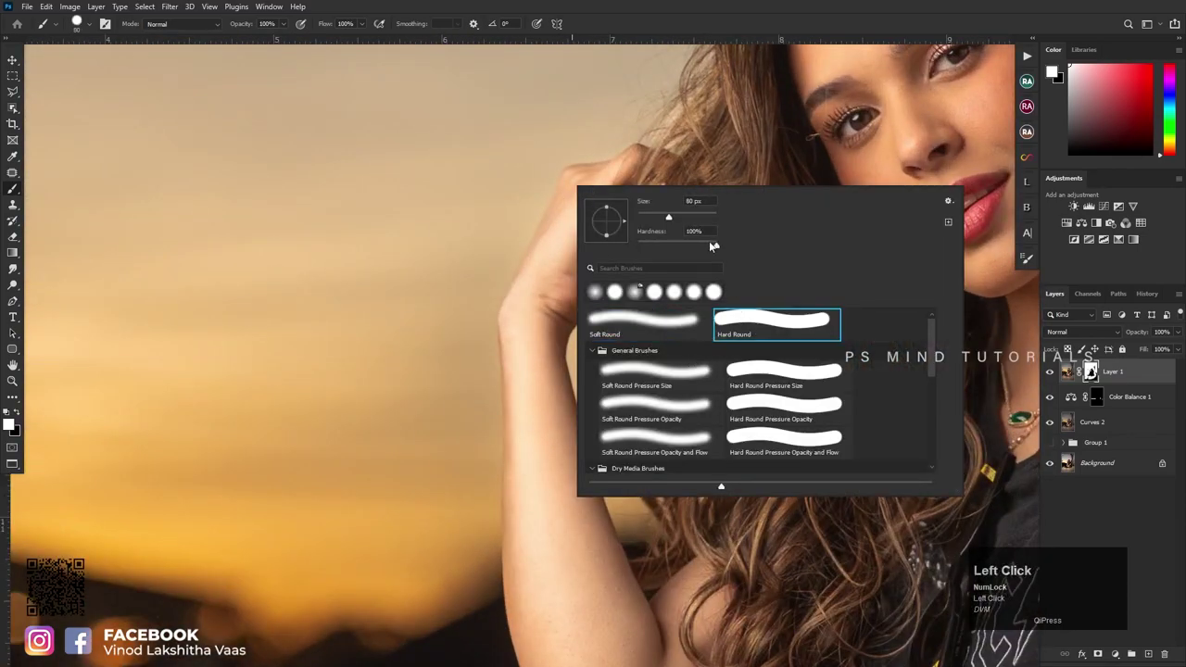
Step: Paint black on Layer 1's mask over the woman's raised forearm with the 80 px brush
left_click(569, 555)
scroll(567, 548, "up", 2)
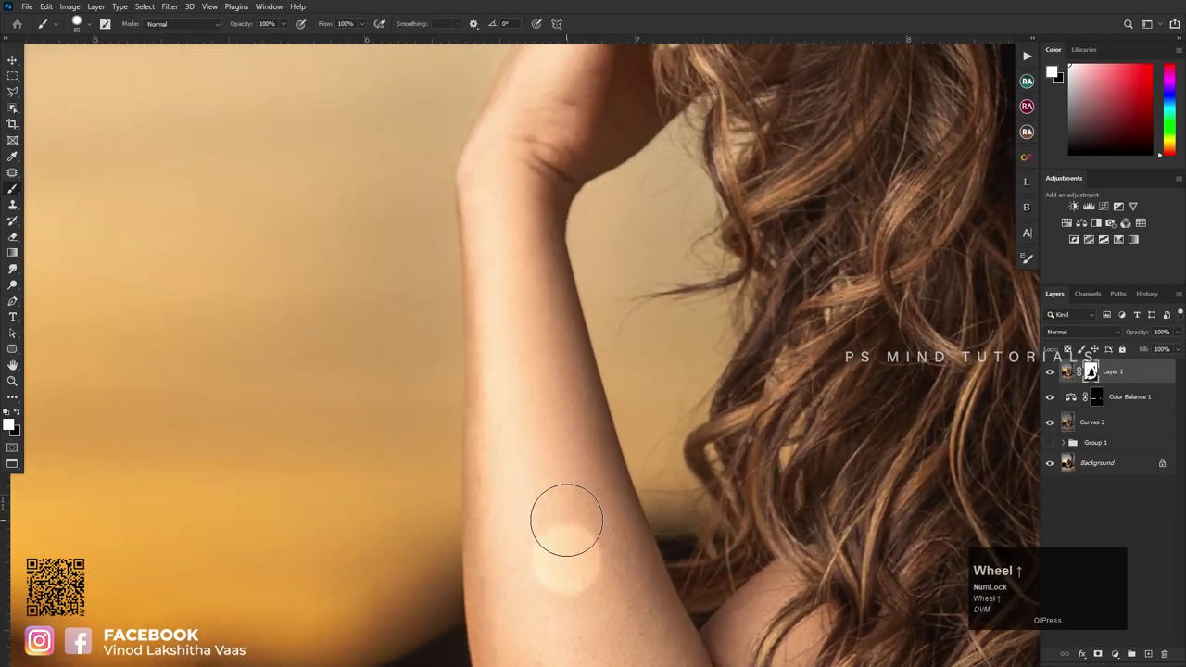
key("x")
left_click_drag(549, 489, 566, 574)
scroll(548, 559, "down", 2)
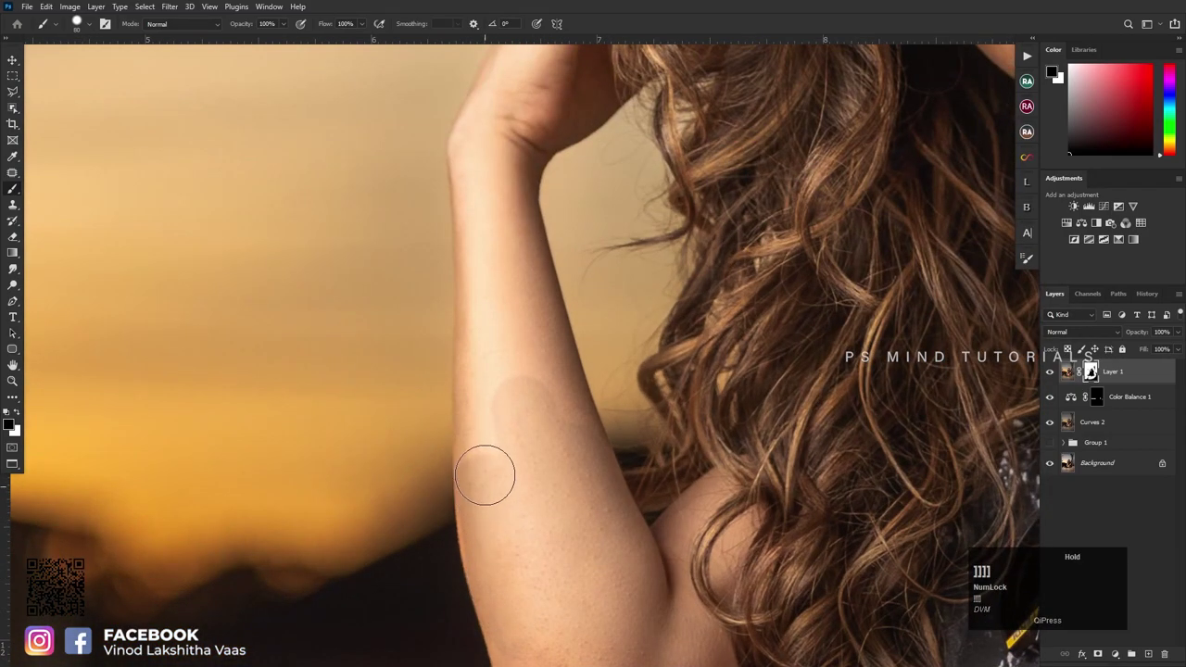
mouse_move(483, 387)
left_mouse_down()
mouse_move(490, 312)
mouse_move(524, 373)
left_mouse_up()
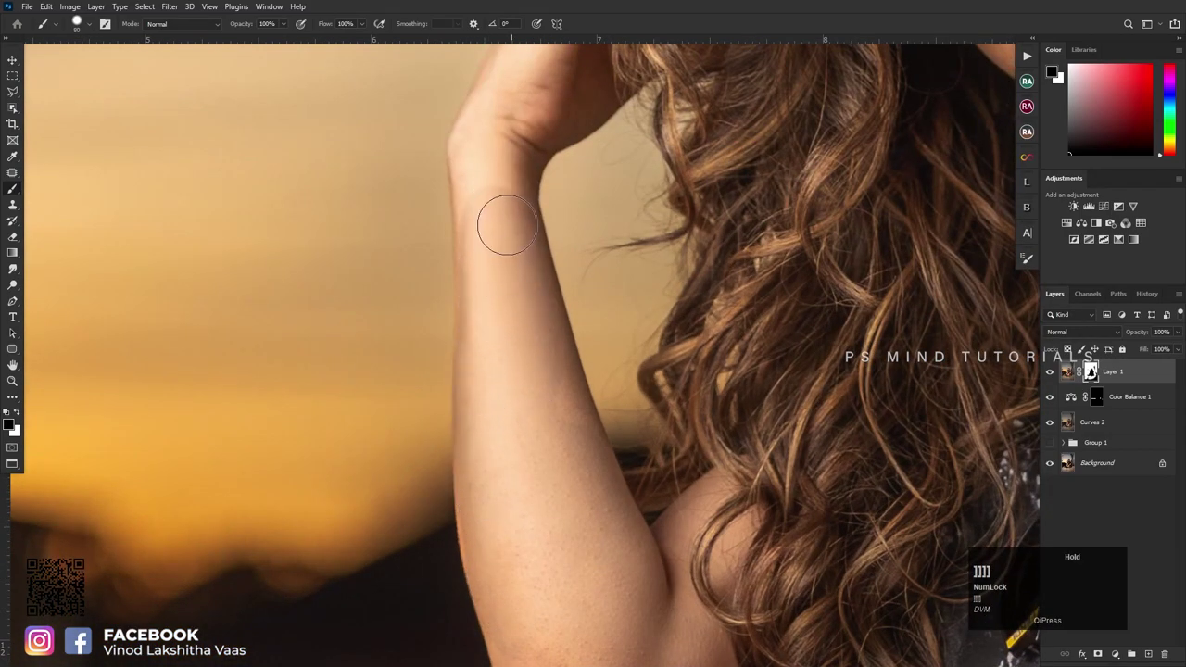
scroll(556, 402, "down", 3)
scroll(538, 442, "up", 3)
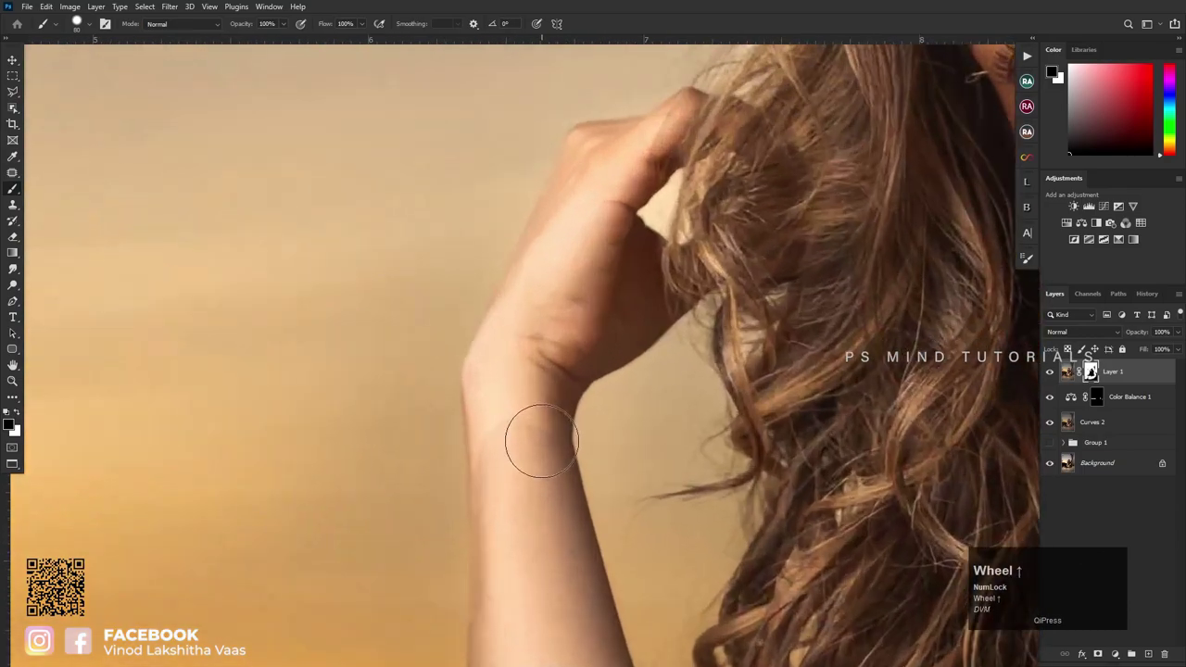
Step: Mask the wrist and hand out of Layer 1 with black, reducing the brush to 60 px for the arm's edge
mouse_move(530, 442)
left_mouse_down()
mouse_move(548, 357)
mouse_move(548, 378)
mouse_move(647, 289)
mouse_move(679, 309)
mouse_move(675, 286)
mouse_move(699, 266)
mouse_move(659, 277)
mouse_move(603, 223)
mouse_move(523, 337)
mouse_move(549, 249)
left_mouse_up()
key("bracketleft")
key("bracketleft")
left_click_drag(488, 367, 491, 429)
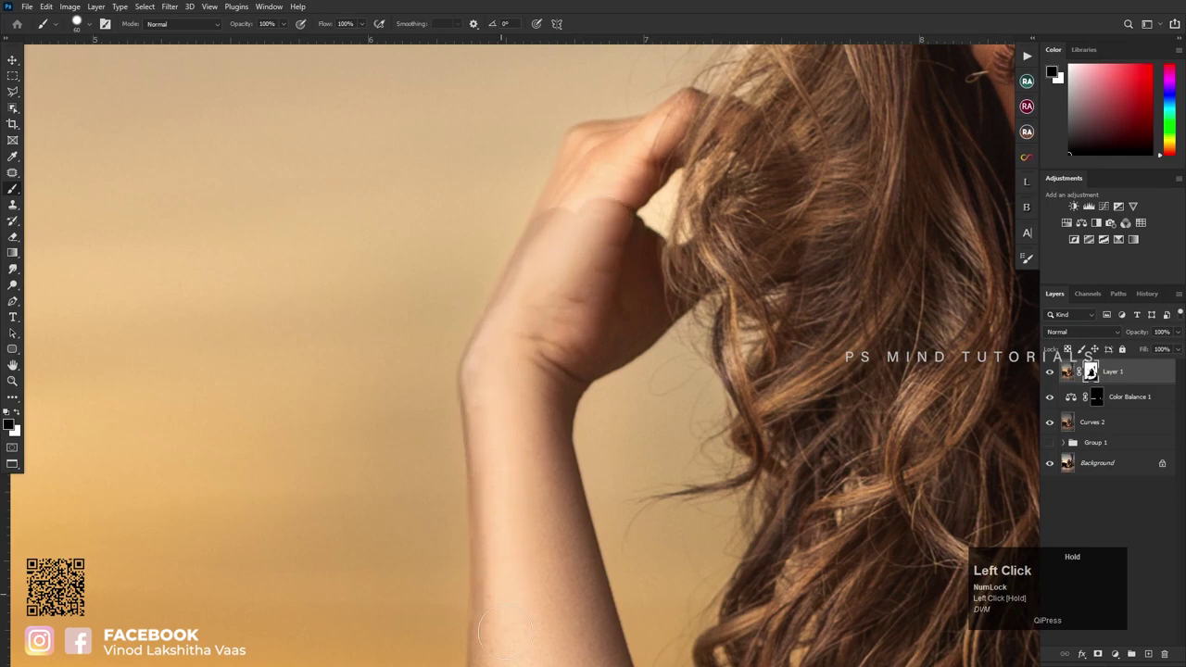
scroll(505, 631, "down", 3)
scroll(510, 628, "up", 3)
mouse_move(529, 328)
left_mouse_down()
mouse_move(575, 222)
mouse_move(654, 224)
mouse_move(687, 193)
mouse_move(615, 233)
mouse_move(543, 324)
left_mouse_up()
scroll(557, 278, "up", 1)
Step: Switch the brush tip back to Soft Round and view the whole portrait
scroll(556, 313, "down", 3)
scroll(556, 313, "down", 3)
scroll(480, 282, "down", 2)
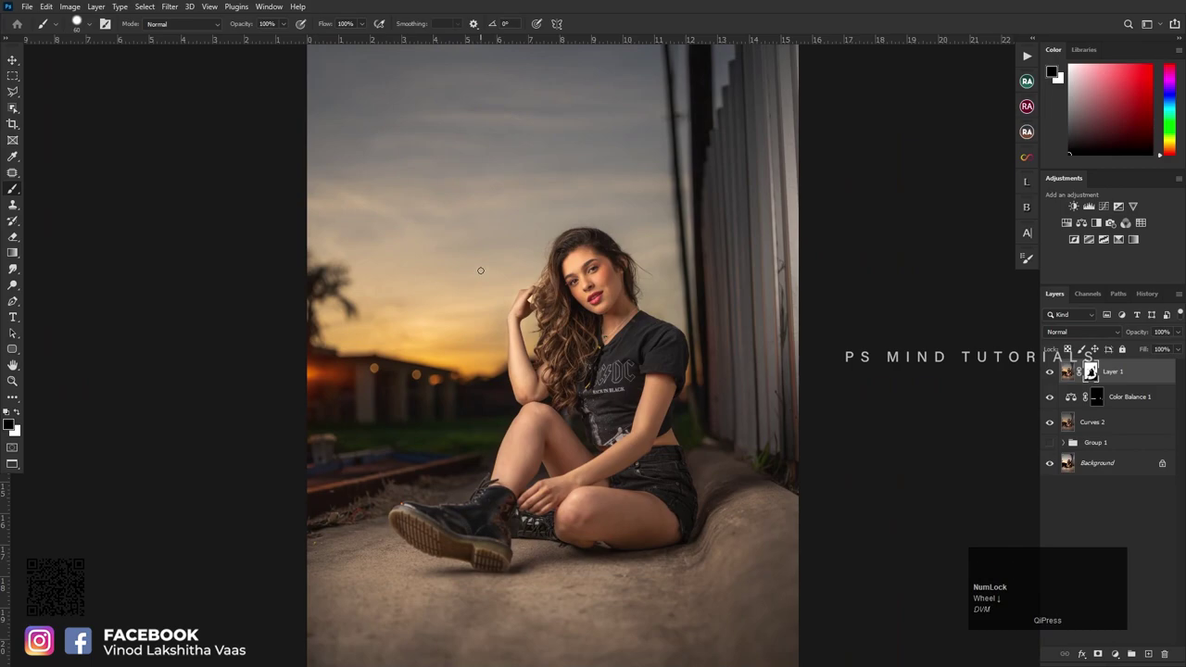
scroll(480, 271, "down", 2)
scroll(645, 323, "up", 1)
right_click(640, 330)
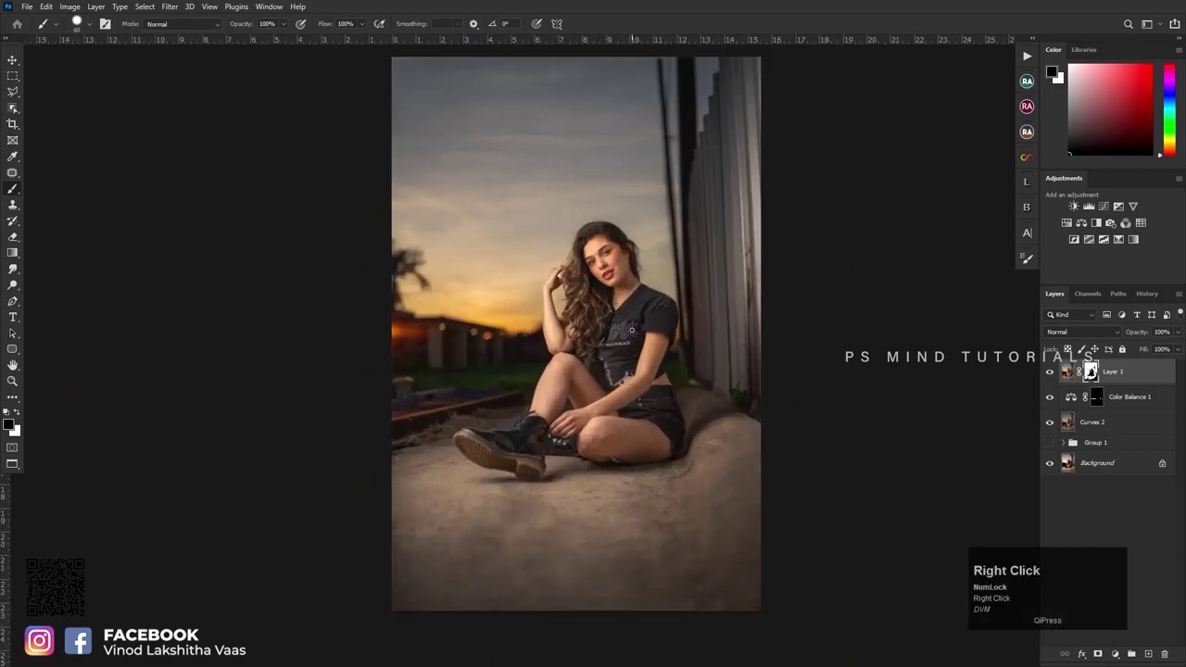
left_click(738, 470)
scroll(623, 358, "up", 2)
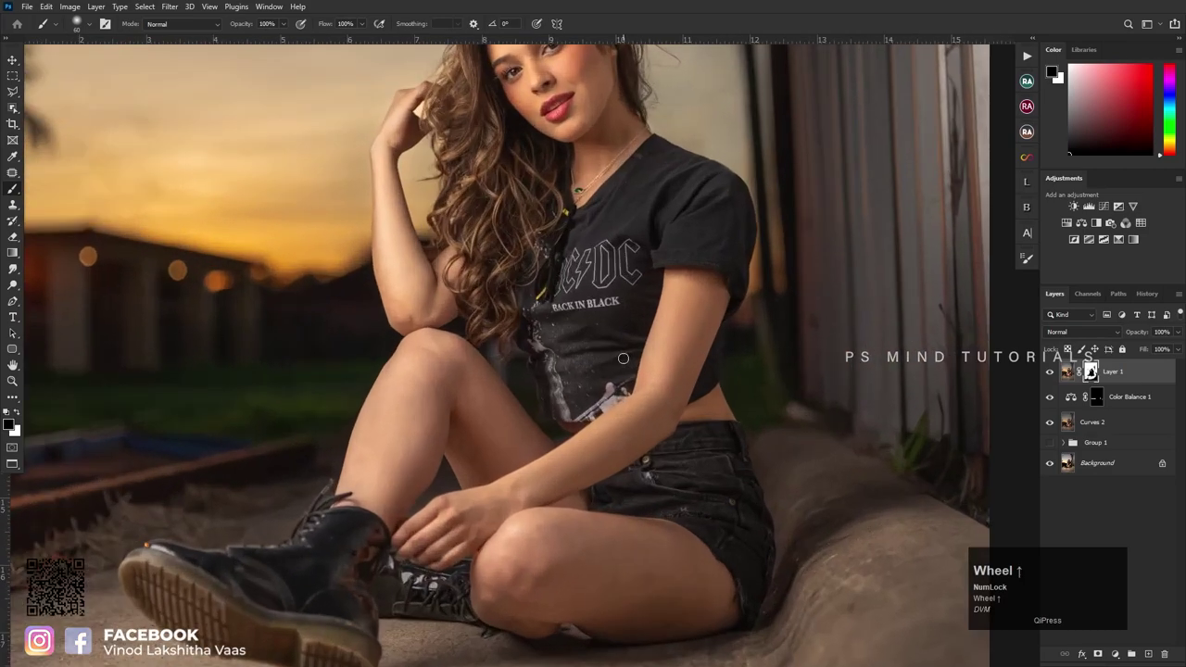
scroll(577, 371, "down", 4)
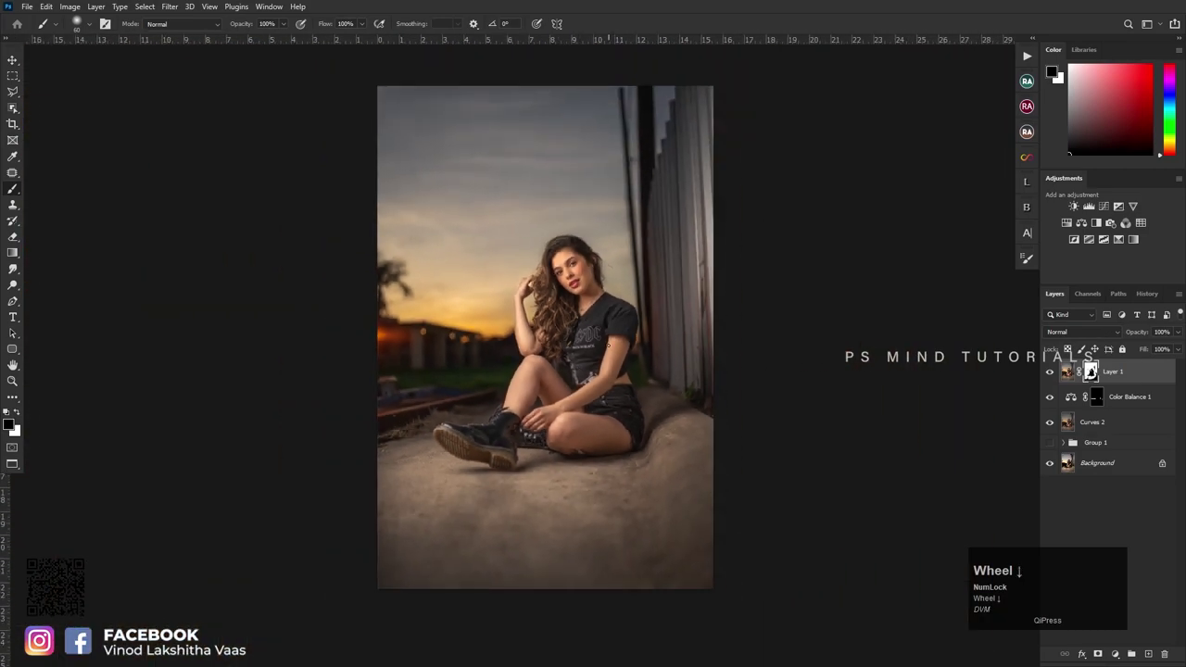
scroll(607, 345, "up", 1)
scroll(606, 336, "down", 1)
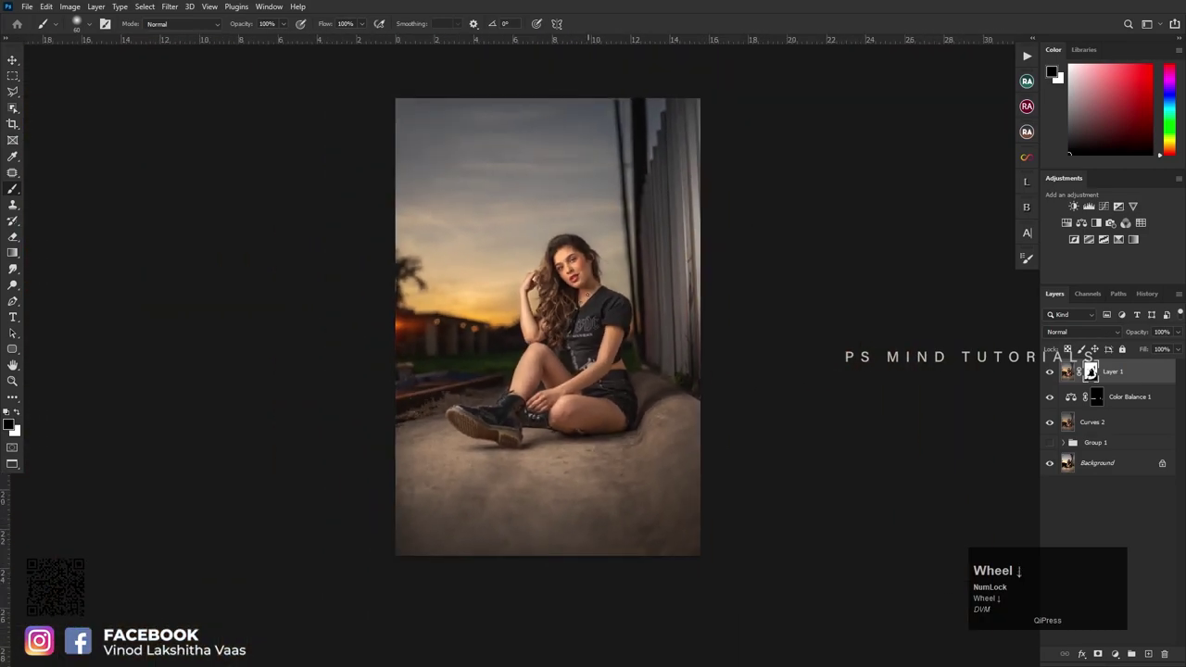
key("x")
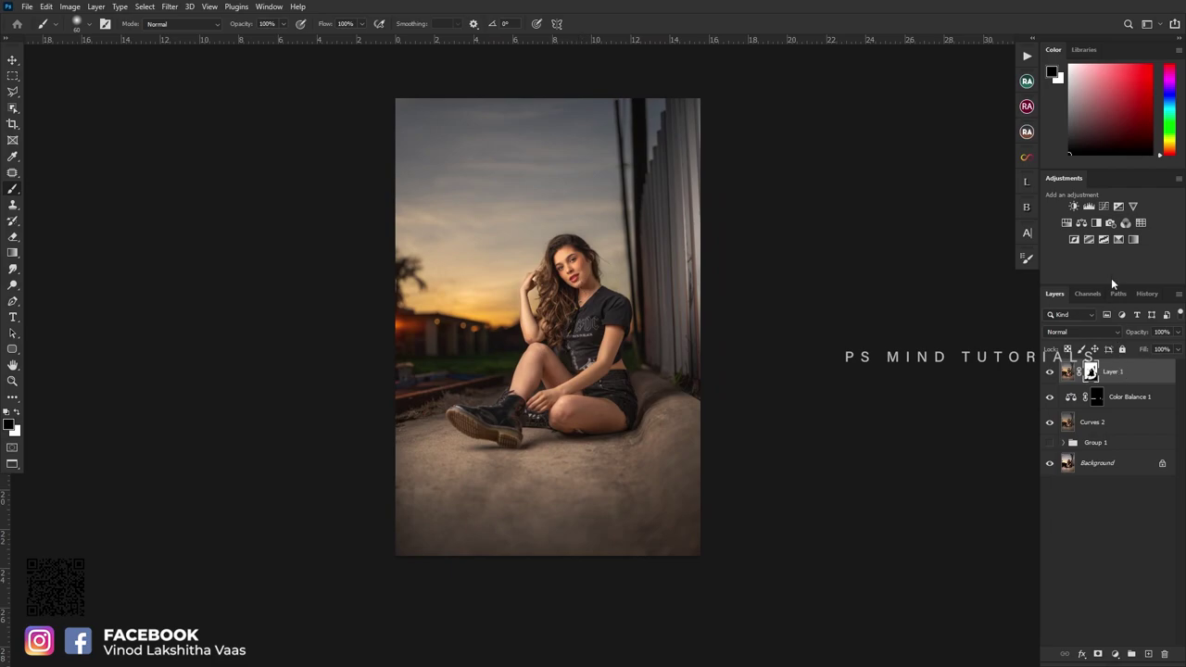
Step: Stamp the visible layers into a new layer and raise the blues' saturation to +92 in Camera Raw
key("ctrl+alt+e")
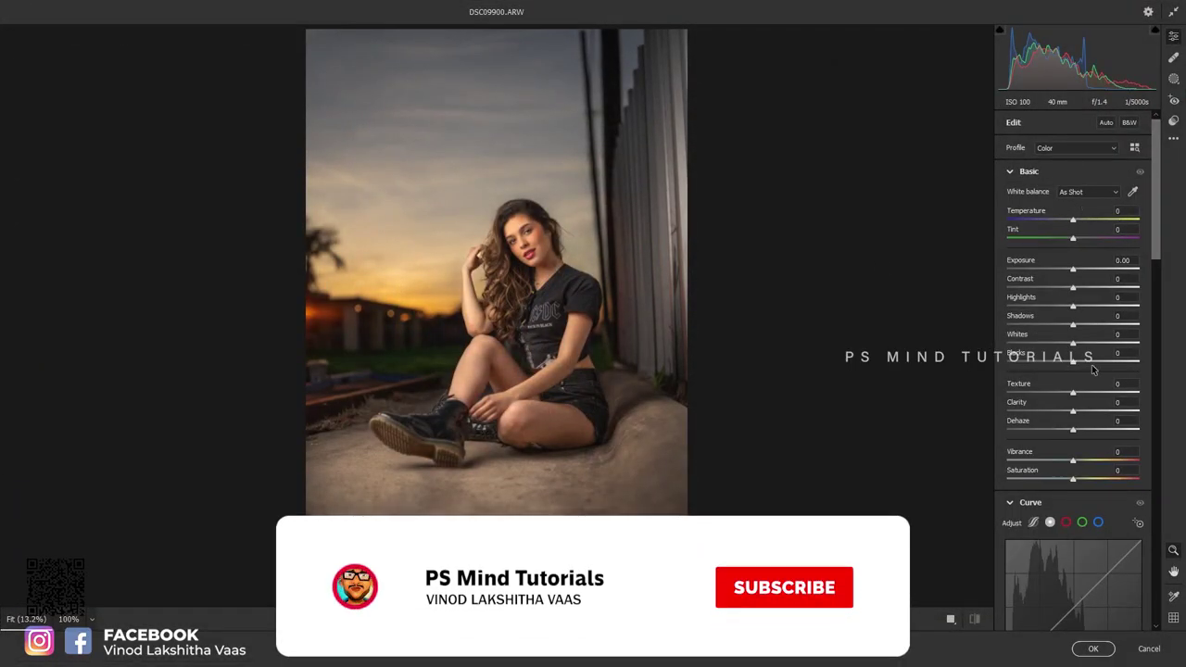
scroll(1082, 405, "down", 10)
scroll(1082, 405, "down", 3)
left_click(1088, 290, "ctrl")
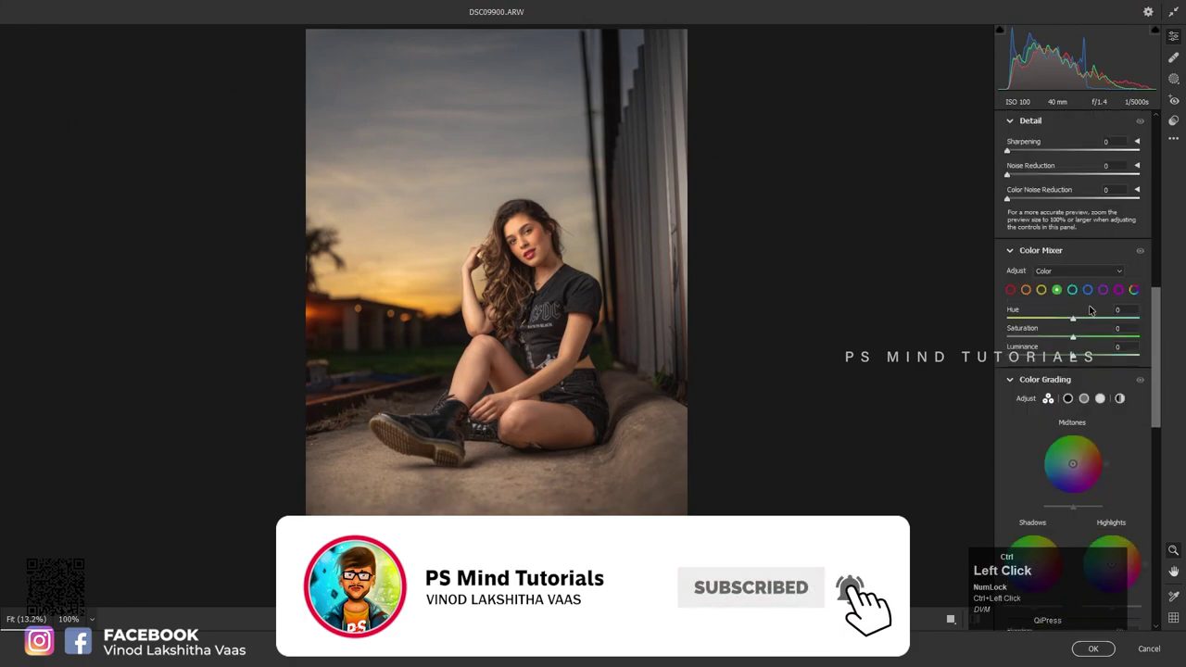
left_click_drag(1102, 338, 1133, 338)
Step: Tint the midtones slightly yellow-green and the highlights slightly blue, compare before and after, and apply the Camera Raw filter
scroll(1069, 388, "down", 2)
left_click_drag(1073, 405, 1073, 402)
left_click_drag(1113, 513, 1109, 509)
left_click_drag(541, 244, 517, 269)
key("y")
scroll(691, 347, "up", 3)
scroll(853, 371, "up", 1)
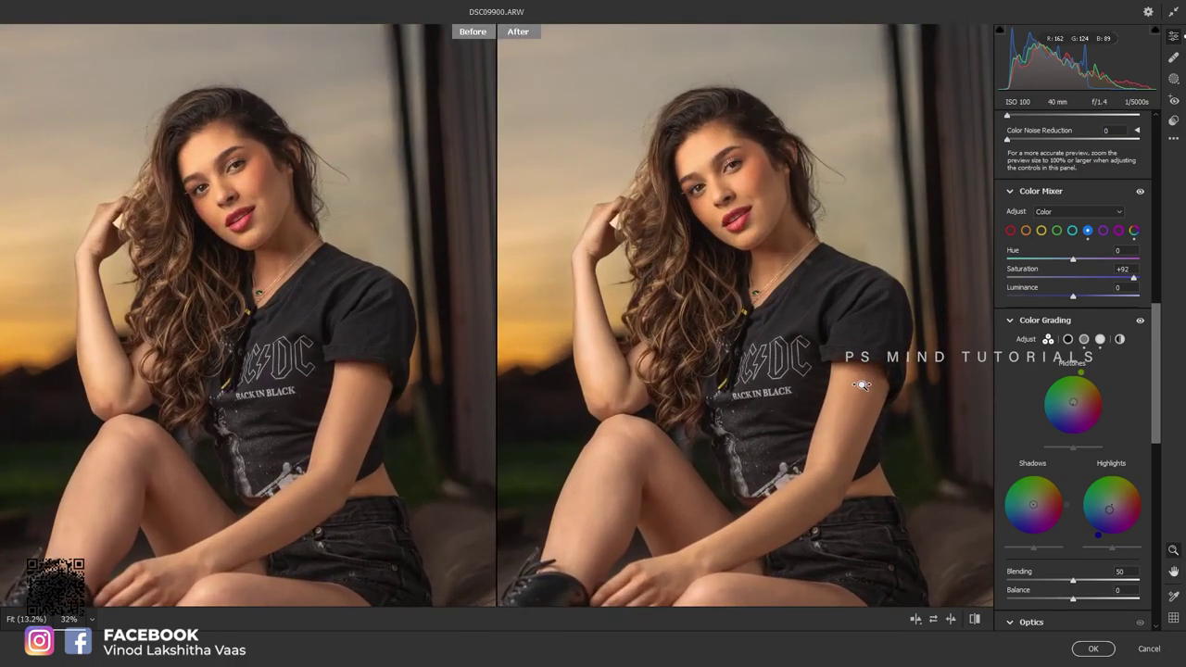
scroll(862, 385, "down", 4)
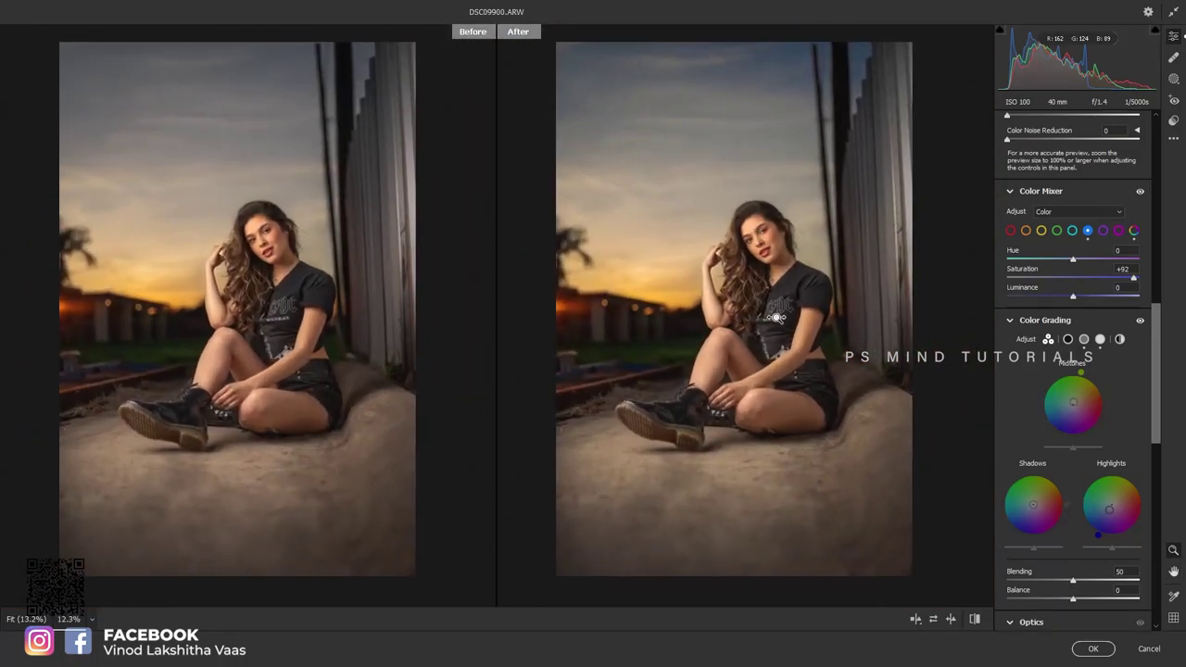
left_click(1091, 650)
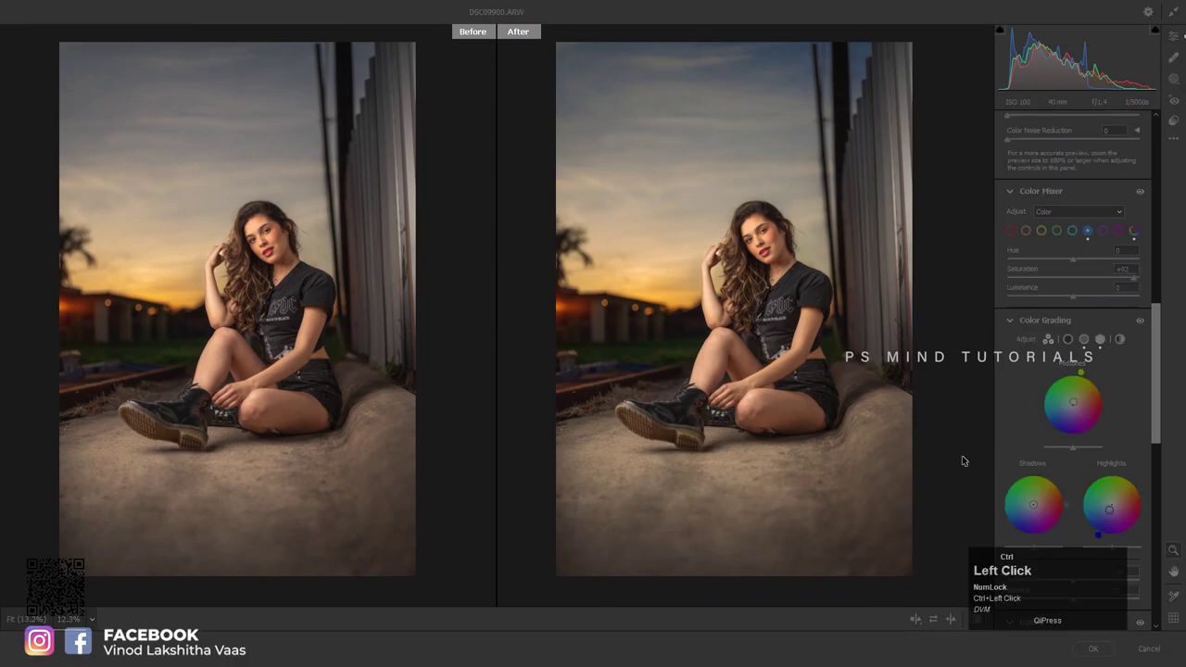
Step: Add a Curves adjustment layer with the RGB white point pulled inward for brightening, and invert its mask to black
scroll(516, 326, "up", 1)
scroll(515, 325, "down", 1)
scroll(645, 343, "up", 2)
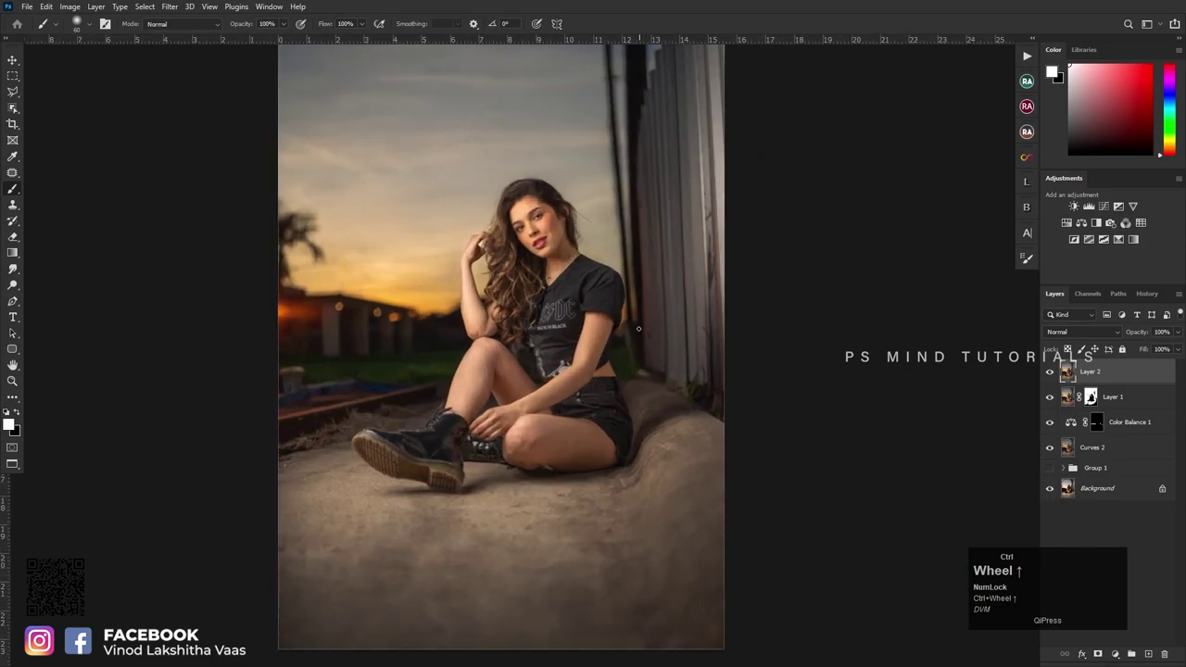
scroll(186, 314, "up", 3)
left_click_drag(574, 411, 543, 387)
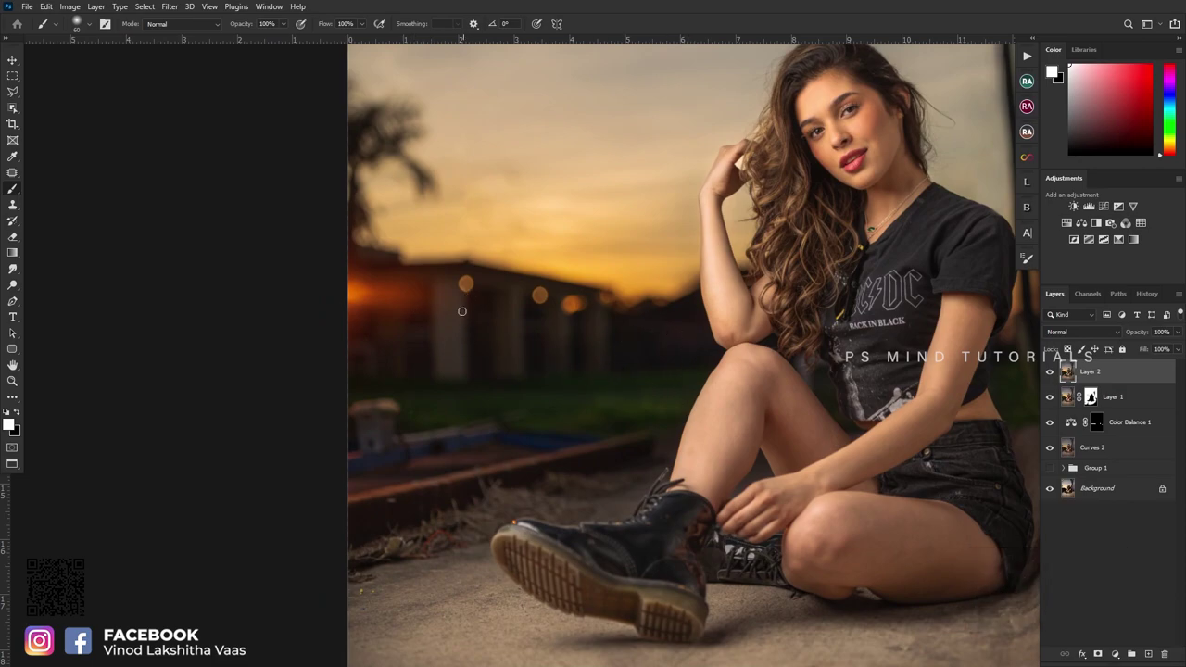
left_click(1104, 206)
left_click_drag(842, 159, 819, 142)
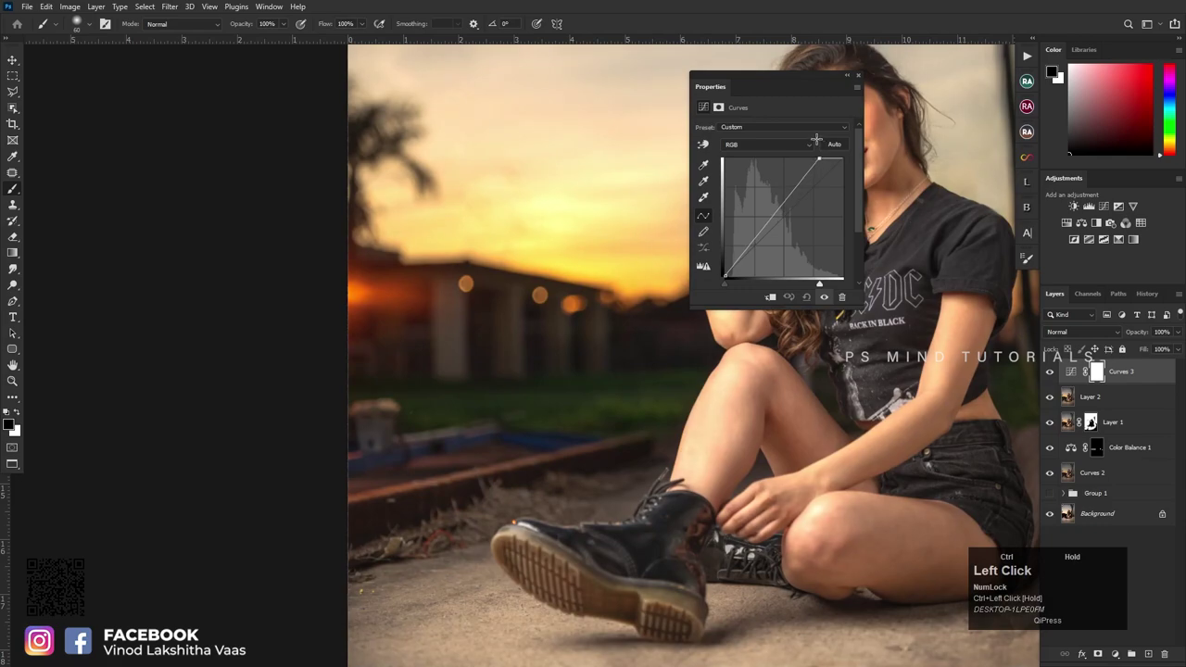
left_click(858, 80)
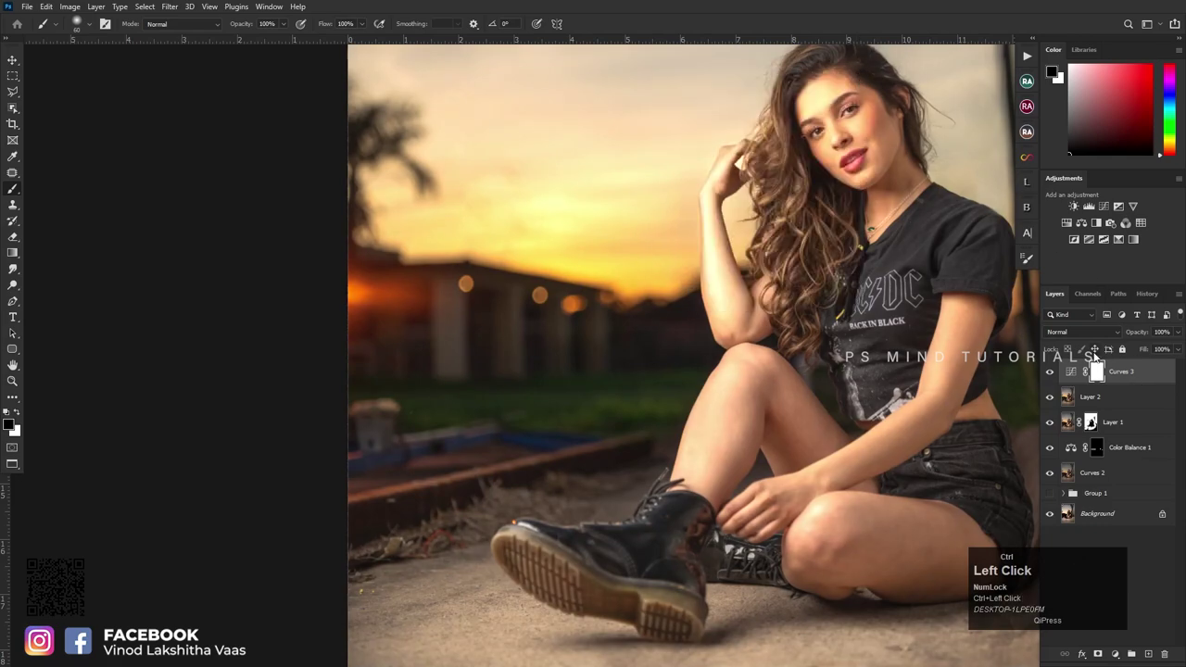
key("ctrl+i")
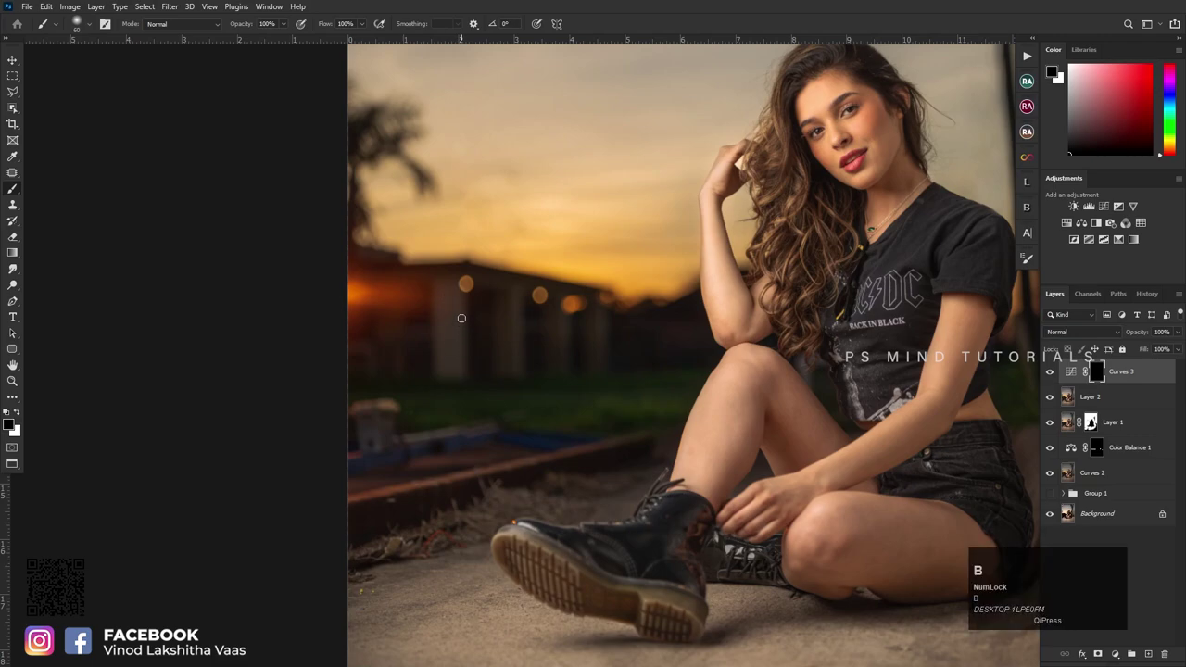
Step: Set the brush to size 100 with 43% flow and paint white on the Curves mask over the building's first pillar
scroll(459, 335, "up", 2)
left_click(455, 383)
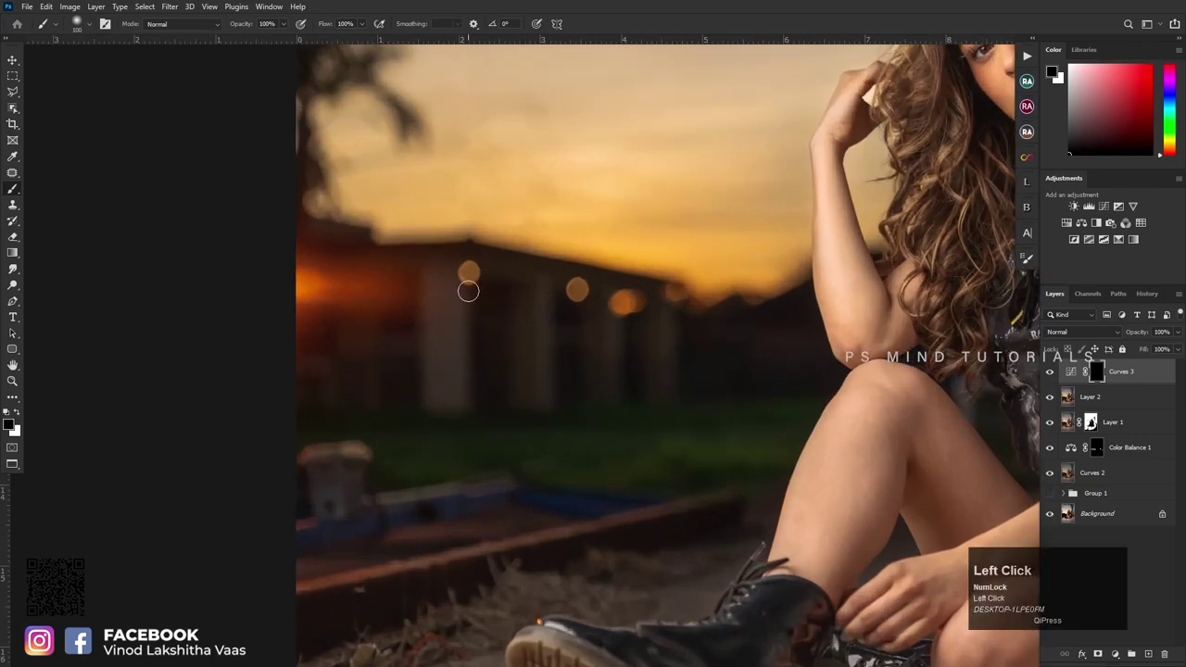
key("x")
left_click(361, 25)
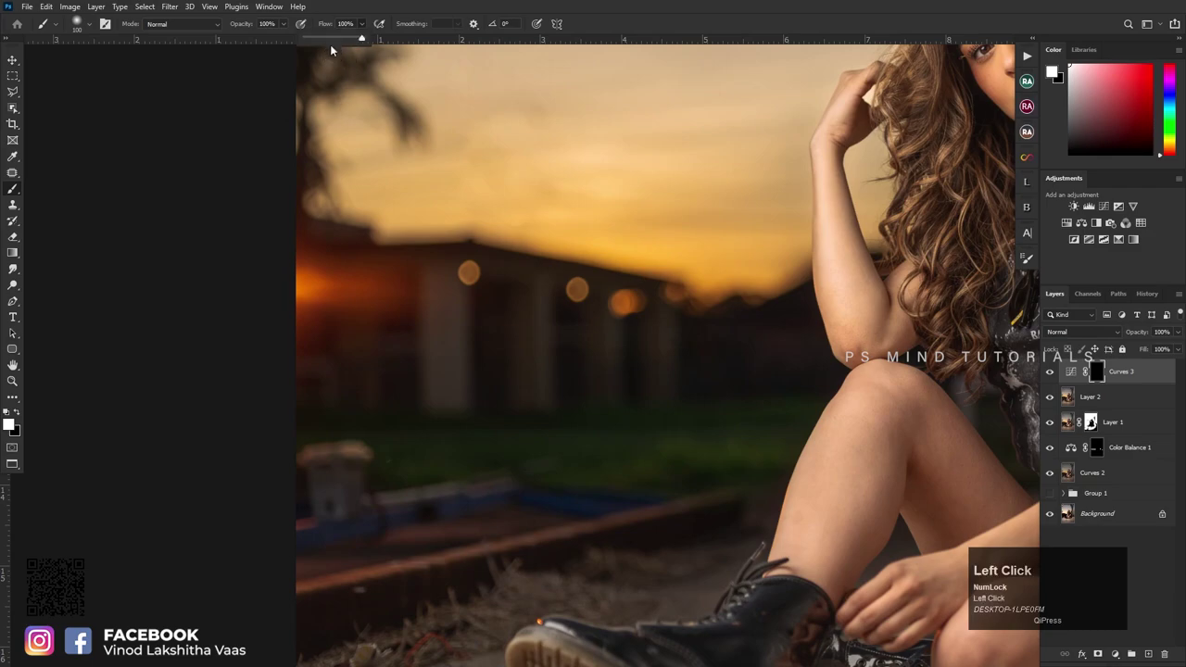
left_click_drag(449, 291, 440, 396)
key("z")
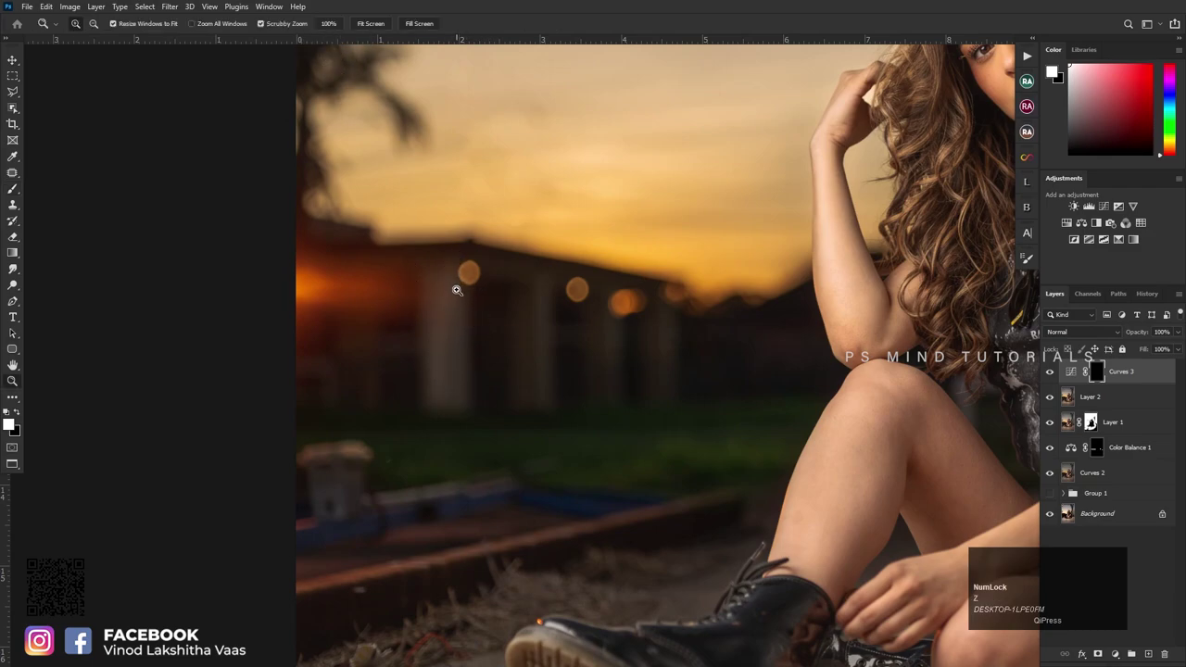
key("ctrl+z")
key("b")
mouse_move(454, 267)
left_mouse_down()
mouse_move(451, 258)
mouse_move(451, 384)
left_mouse_up()
Step: Paint white on the Curves mask over the building's second pillar and the grass beside the woman's knee
key("bracketright")
key("bracketright")
key("bracketleft")
key("bracketleft")
left_click_drag(544, 269, 536, 335)
key("bracketright")
key("bracketright")
mouse_move(698, 460)
left_mouse_down()
mouse_move(636, 460)
mouse_move(760, 460)
left_mouse_up()
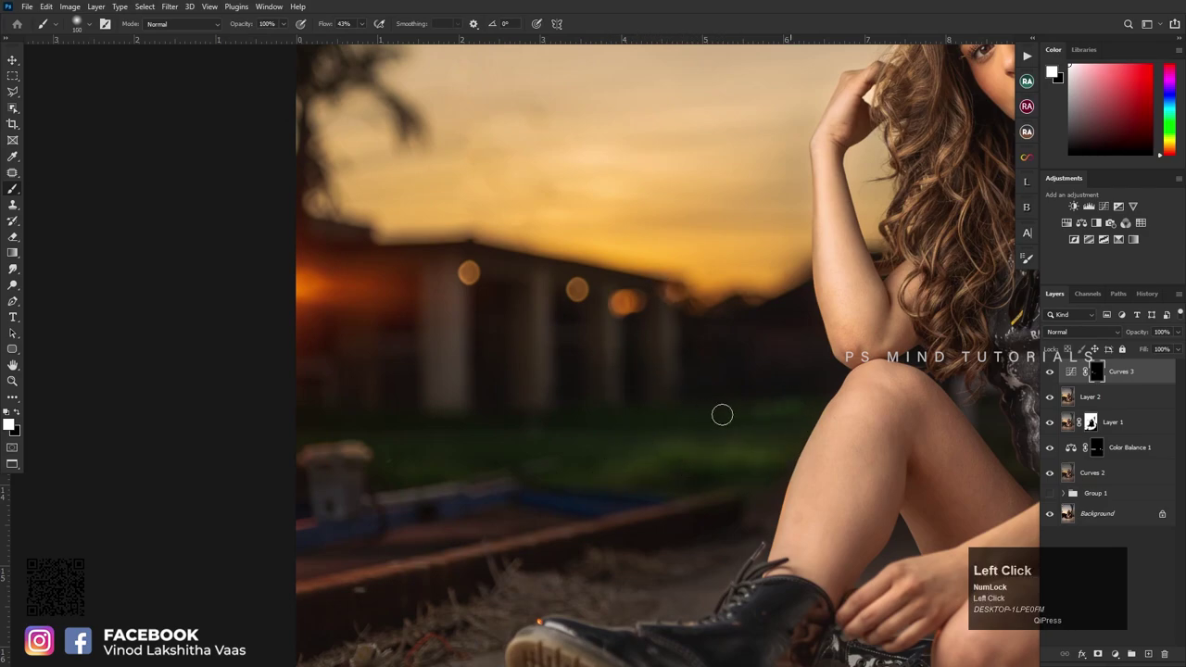
Step: Brighten the orange glow and lamps along the building by painting white with a size 175 brush
key("bracketright")
key("bracketright")
key("bracketright")
mouse_move(329, 294)
left_mouse_down()
mouse_move(445, 281)
mouse_move(430, 270)
left_mouse_up()
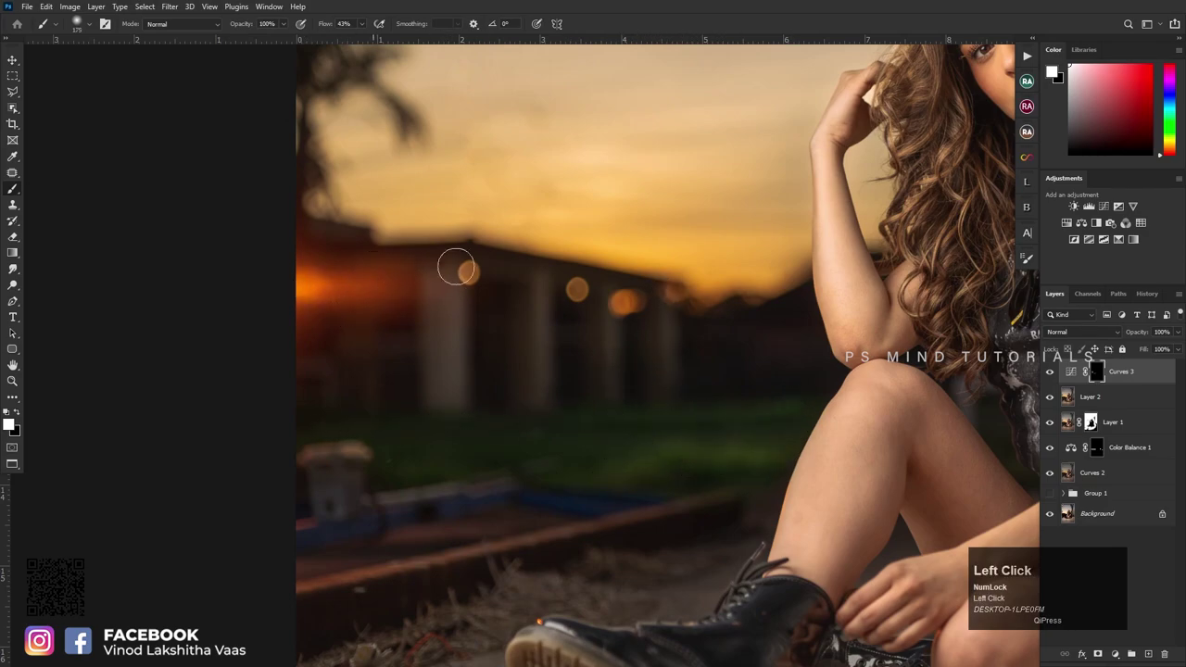
key("bracketright")
key("bracketright")
scroll(366, 382, "down", 3)
scroll(478, 348, "up", 2)
key("bracketleft")
key("bracketleft")
left_click(492, 332)
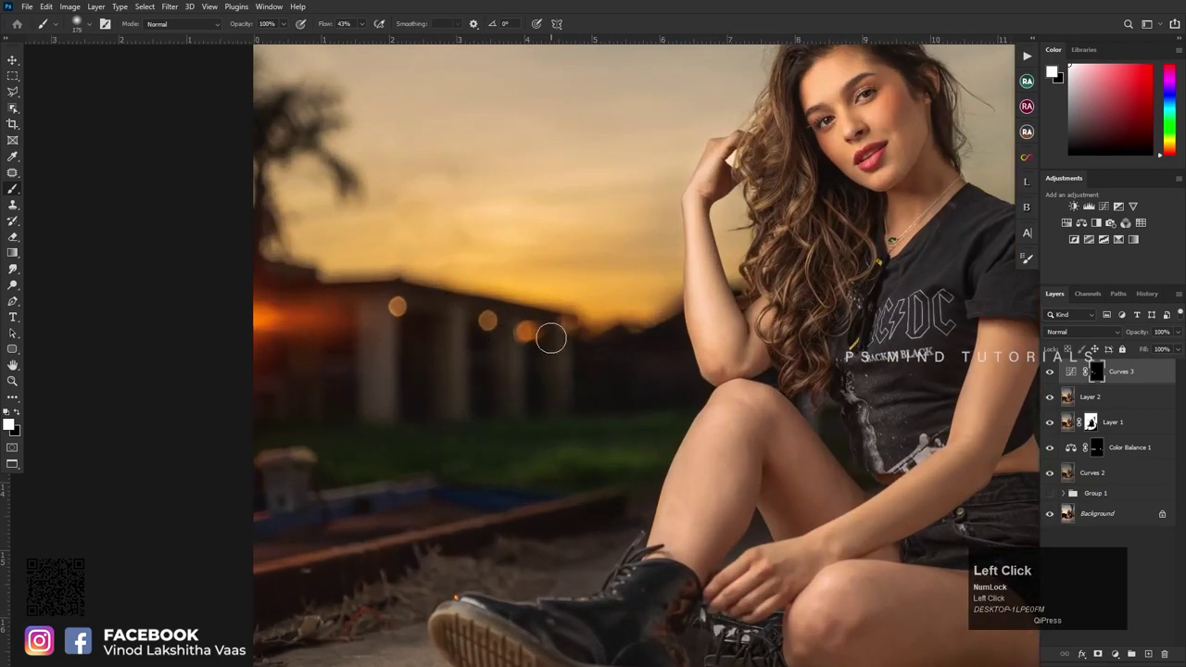
Step: Paint white on the Curves mask along the low timber edging behind the boot with a size 150 brush
scroll(373, 405, "down", 3)
scroll(335, 438, "up", 4)
key("bracketleft")
key("bracketleft")
key("bracketleft")
key("bracketleft")
left_click_drag(334, 508, 630, 444)
scroll(278, 397, "down", 5)
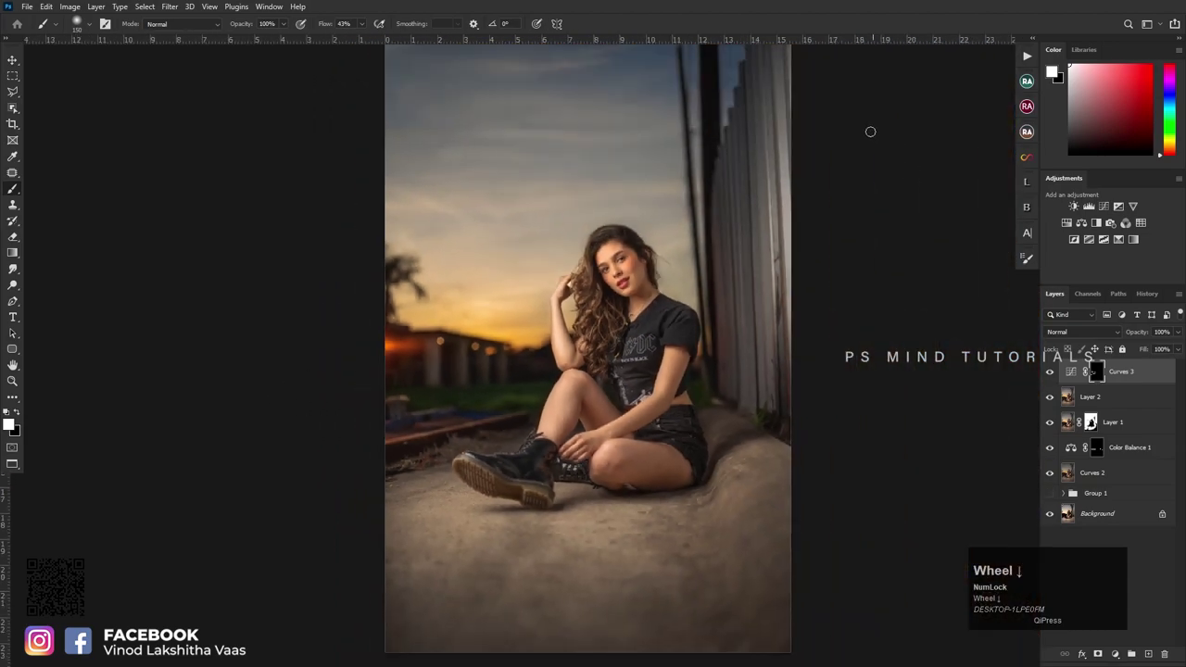
Step: Brighten the lower part of the metal fence with white dabs from a size 500 brush on the Curves mask
key("bracketright")
key("bracketright")
key("bracketright")
key("bracketright")
key("bracketright")
key("bracketright")
left_click(792, 392)
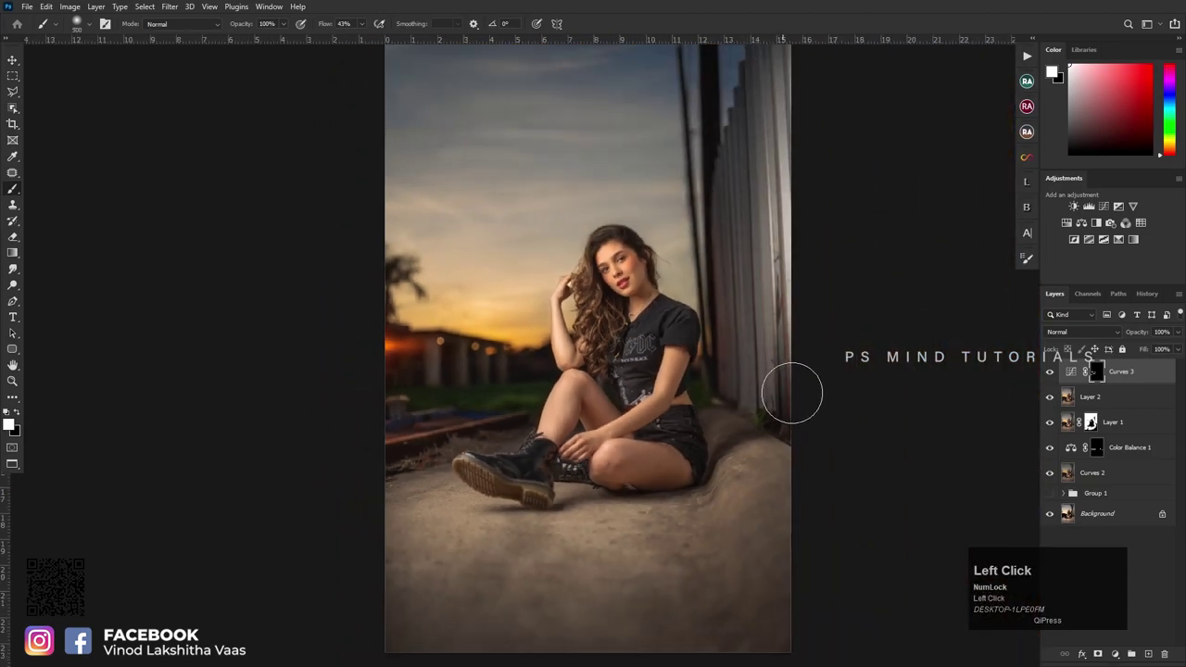
left_click(747, 358)
scroll(791, 353, "down", 3)
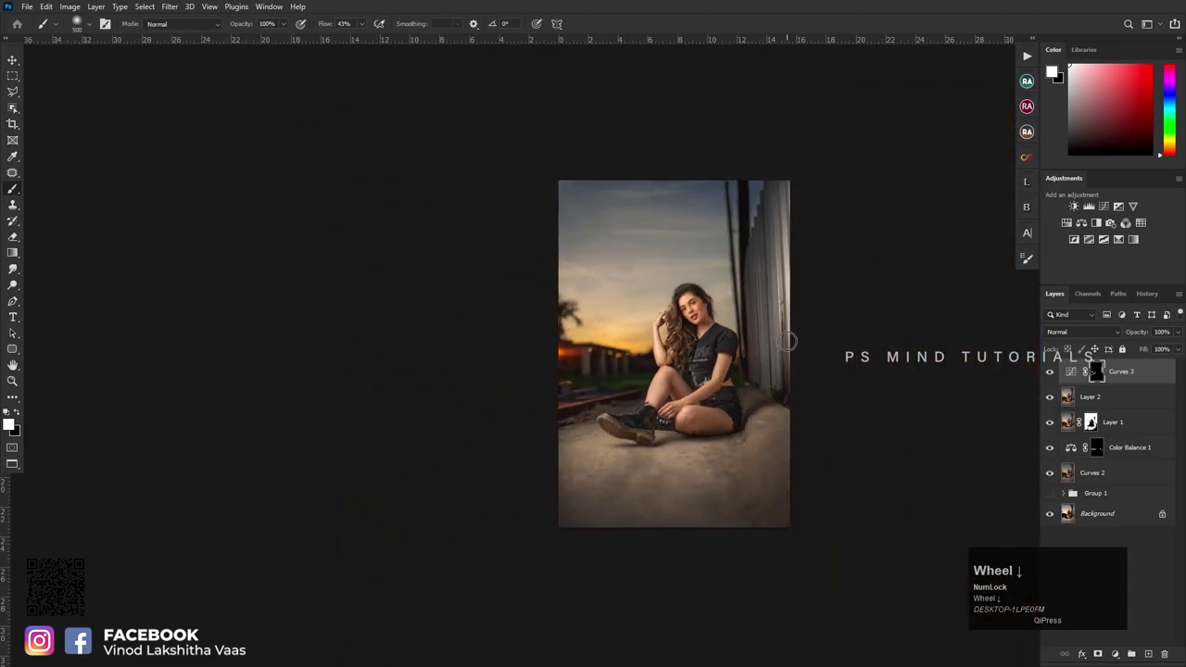
scroll(788, 427, "up", 5)
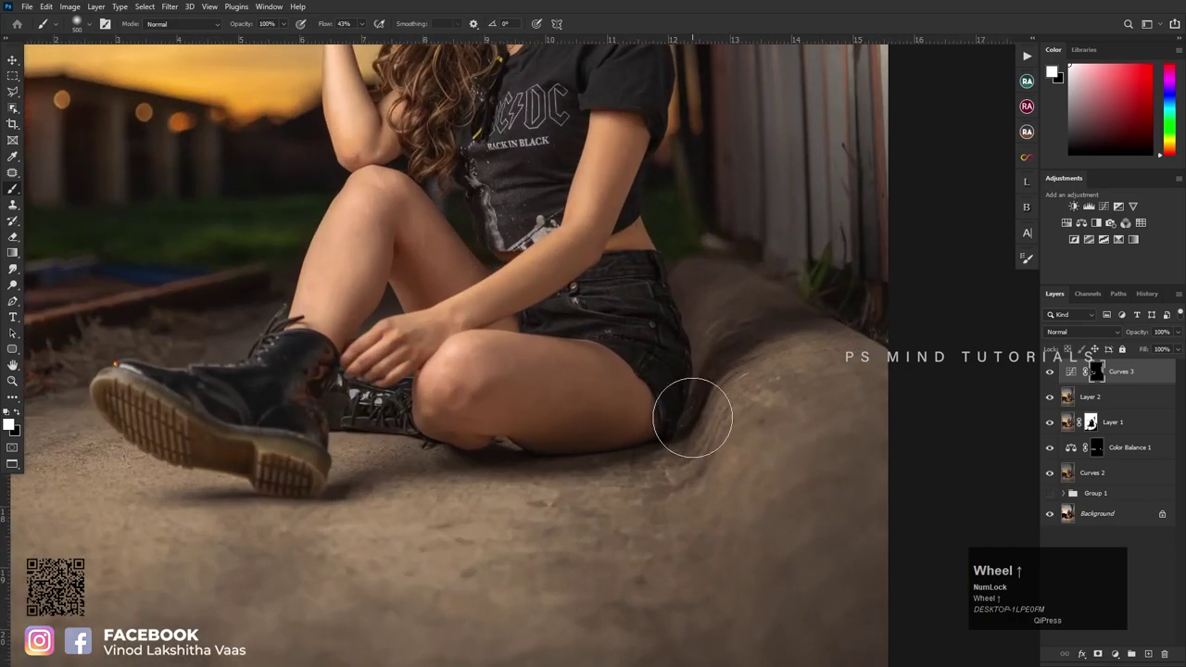
scroll(653, 415, "down", 4)
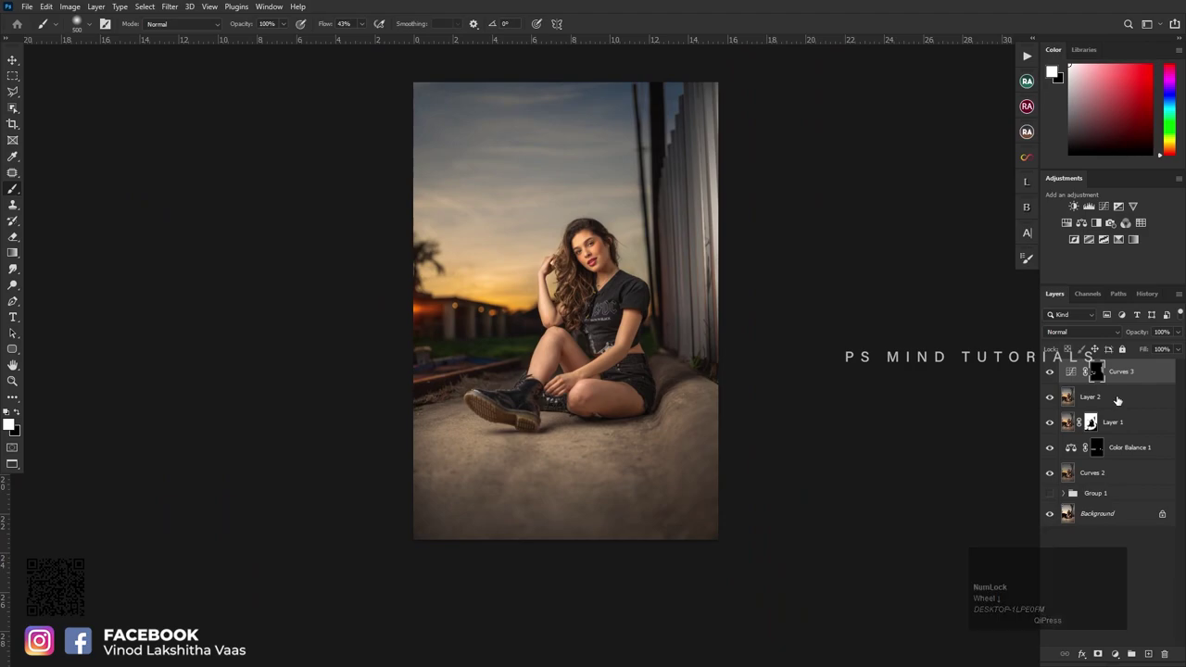
Step: Merge the Curves layer down and run the Frequency S 8 Bit + action with a Gaussian Blur radius of 2 pixels
key("ctrl+e")
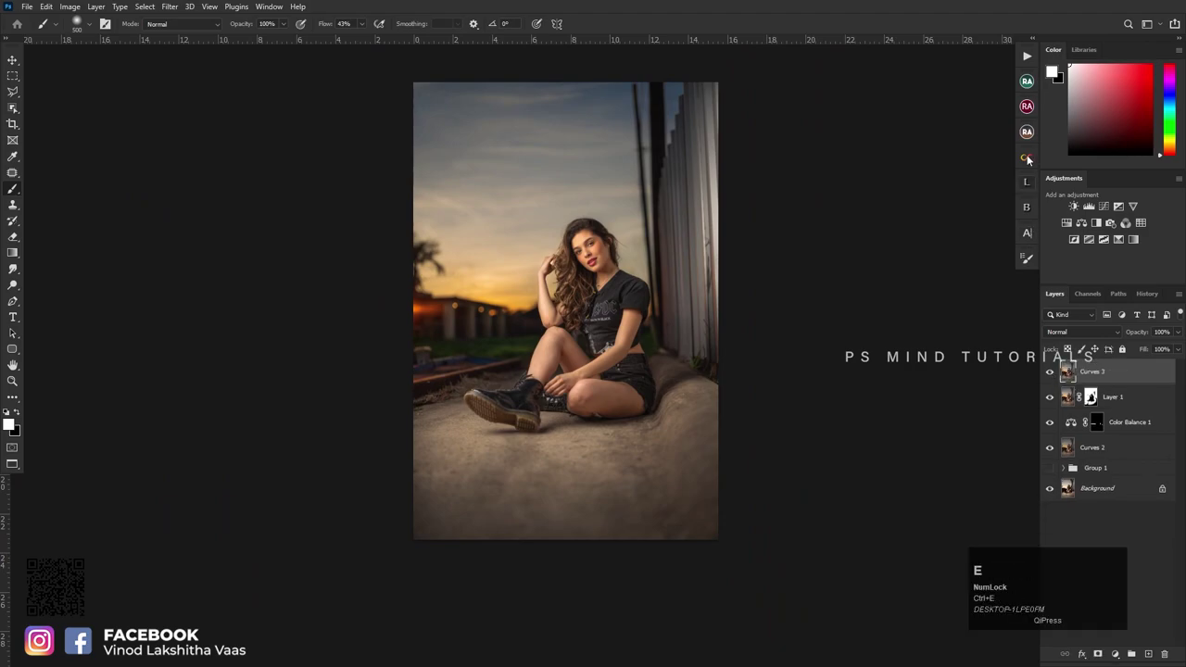
left_click(1029, 57)
left_click_drag(1010, 275, 1001, 553)
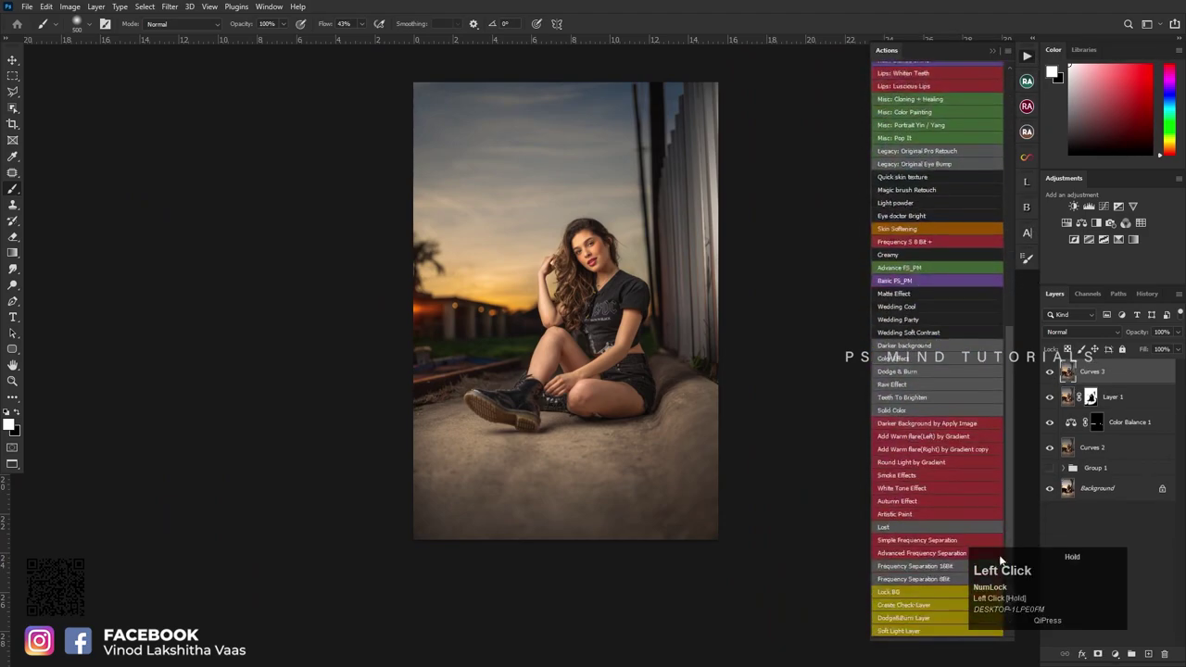
left_click(902, 243)
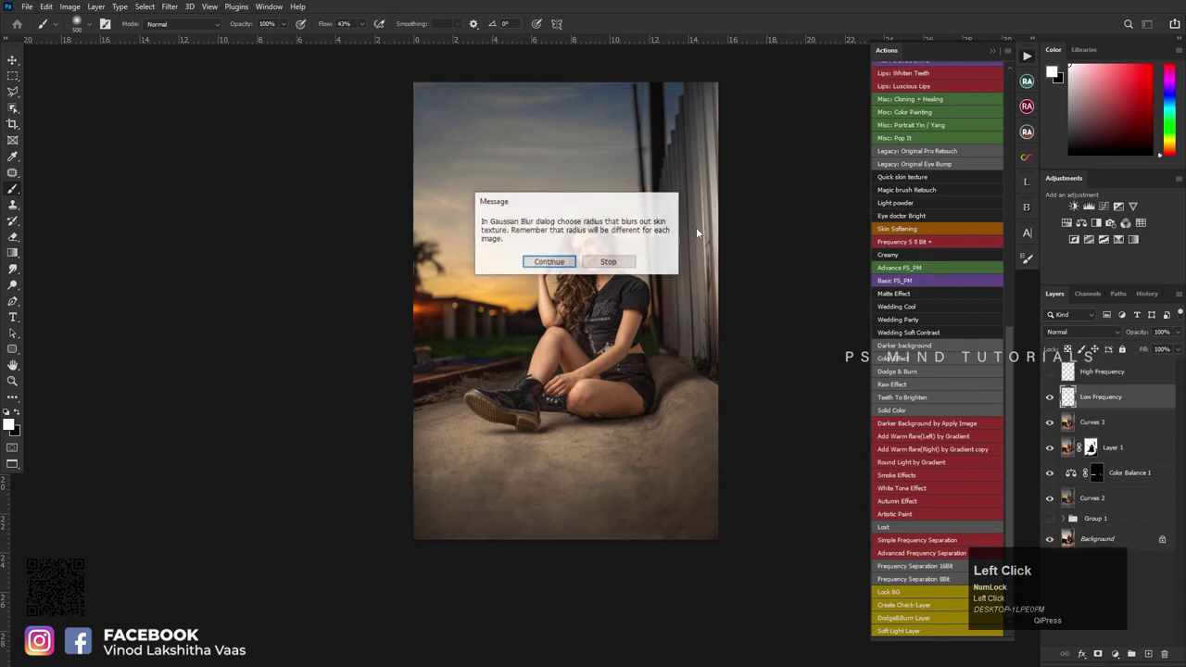
left_click(556, 267)
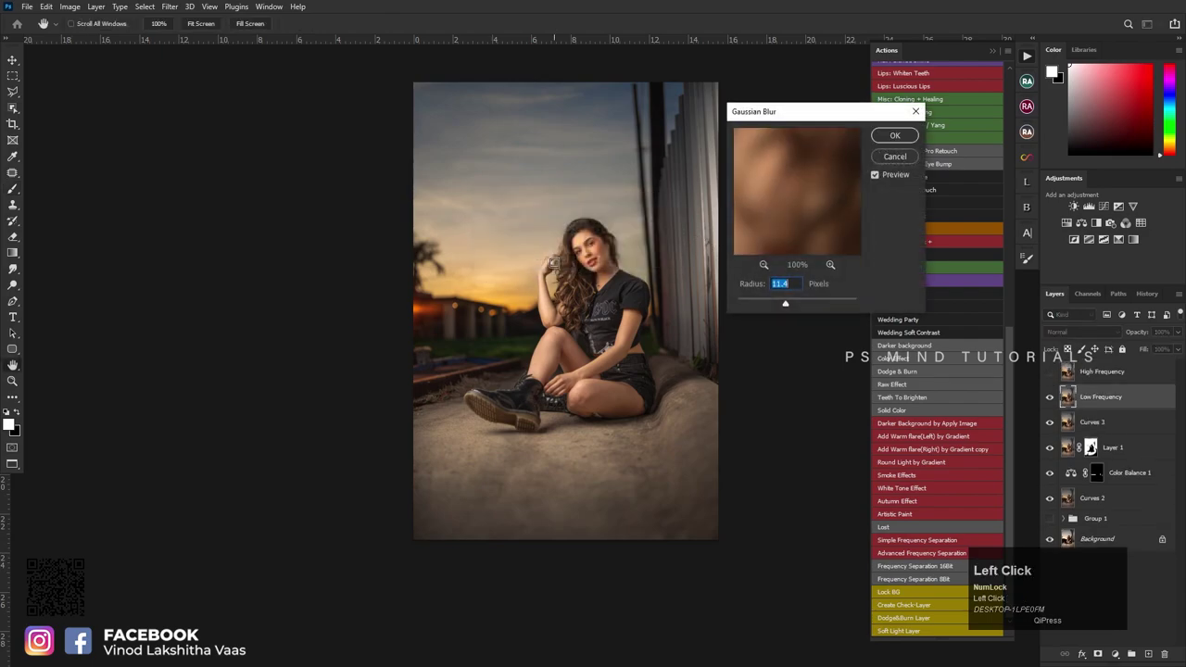
type("2")
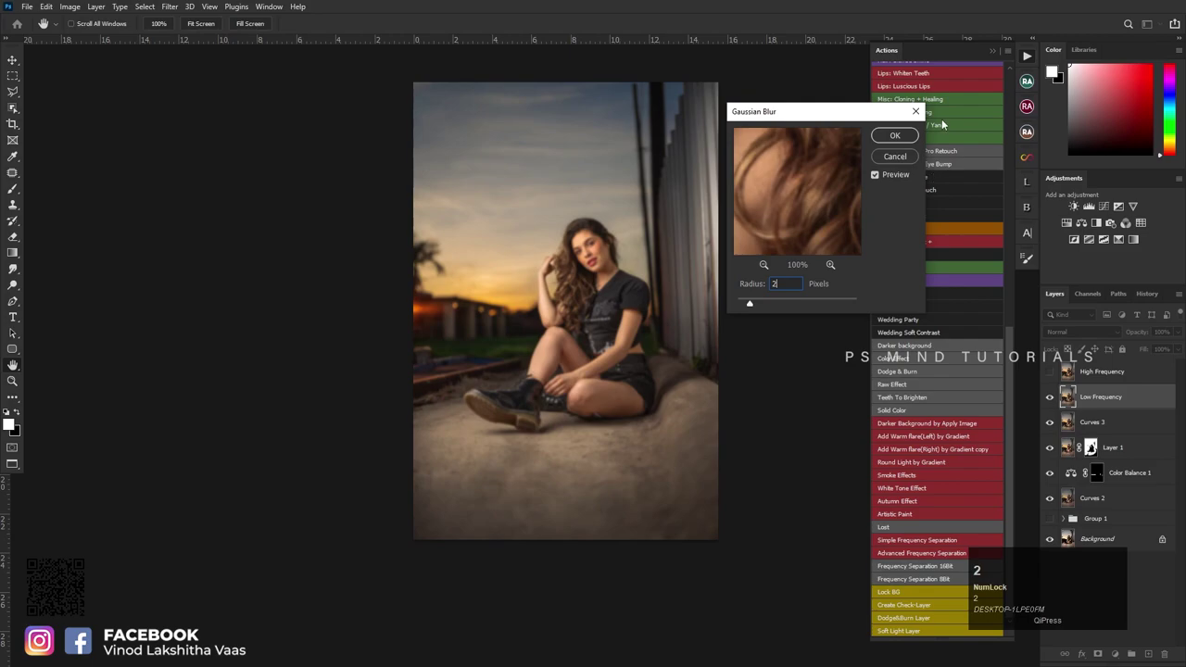
left_click(895, 137)
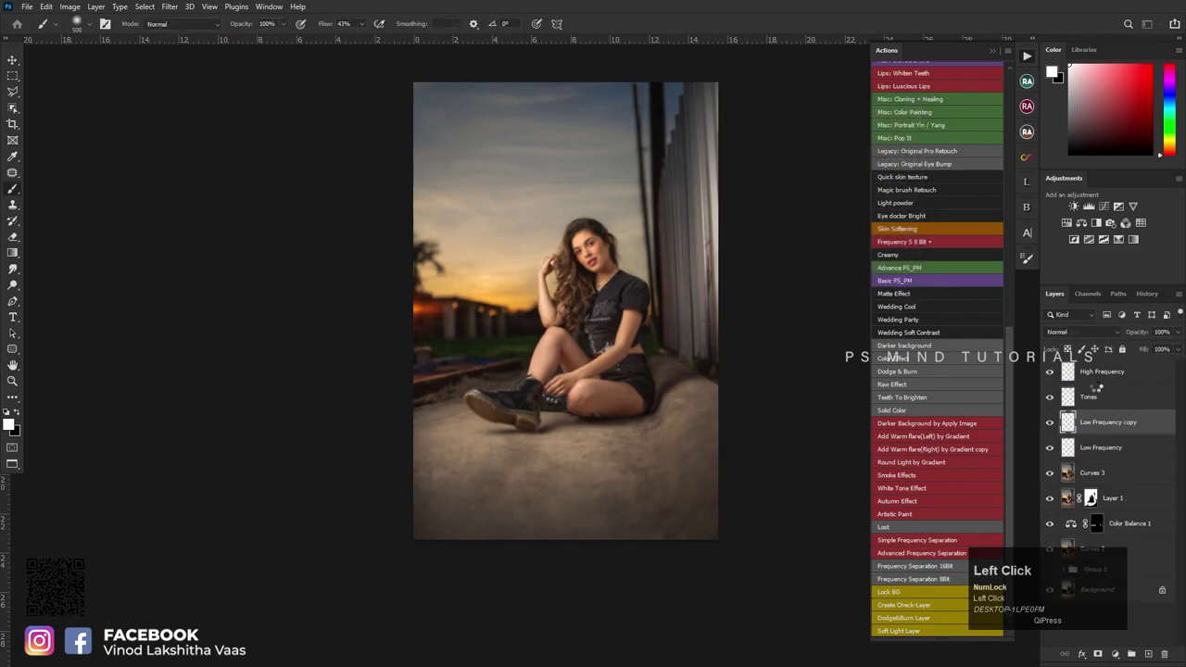
left_click(561, 267)
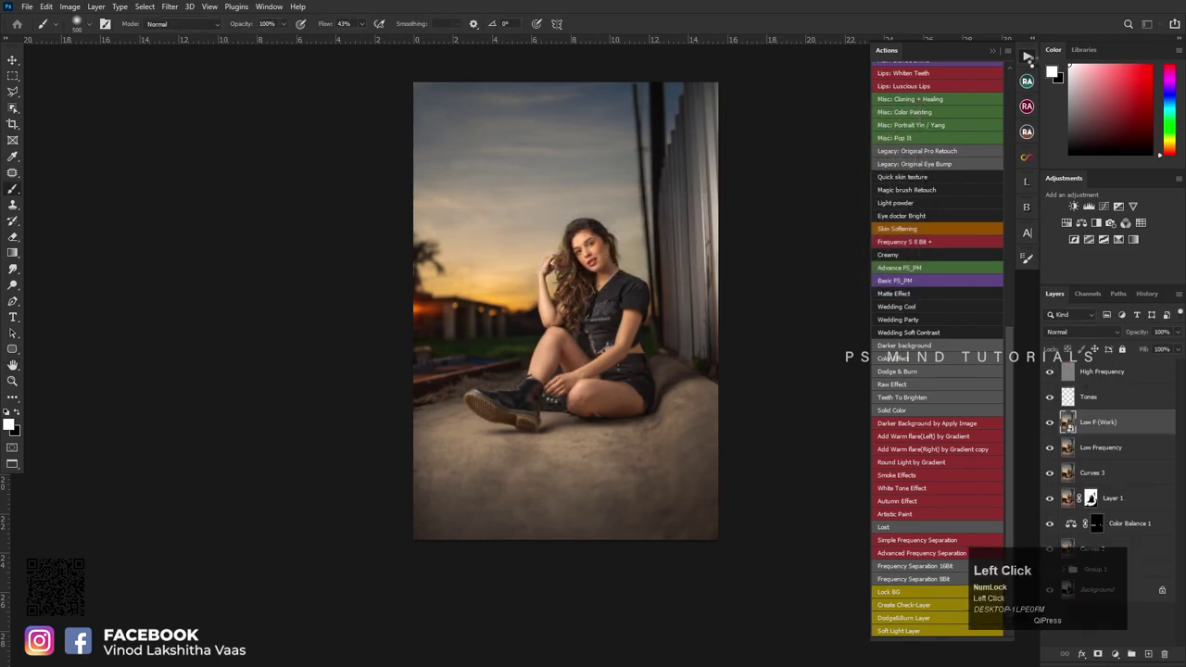
left_click(1028, 57)
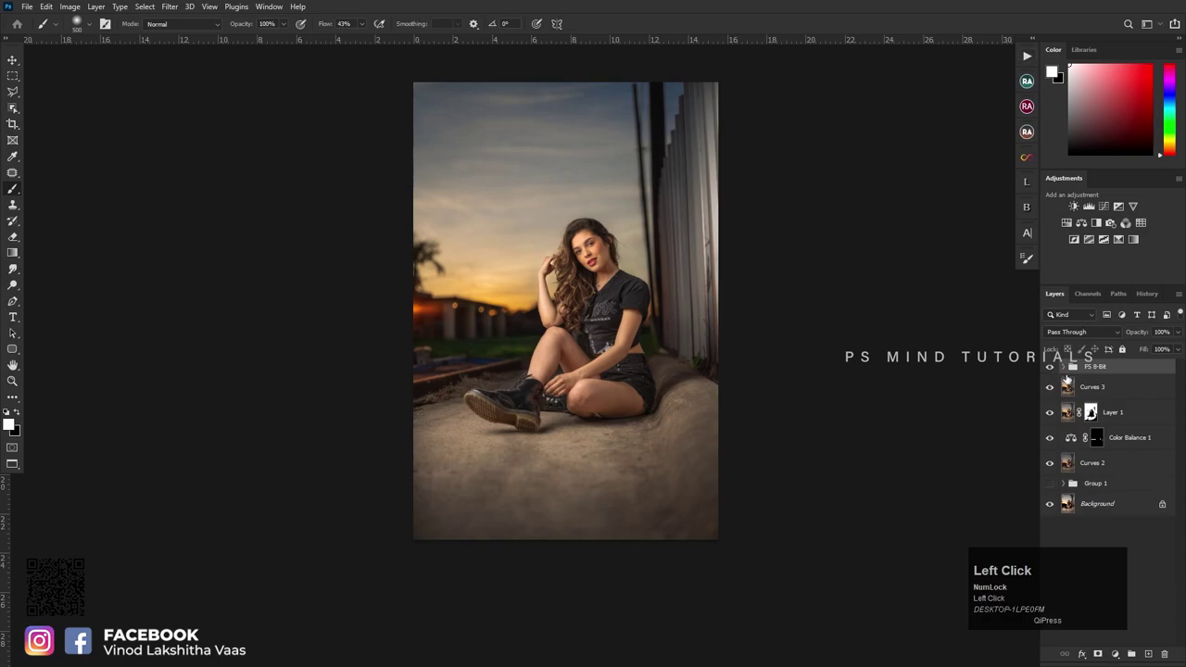
Step: Expand the FS 8-Bit group, select the Tones layer and hide the High Frequency layer
left_click(1064, 368)
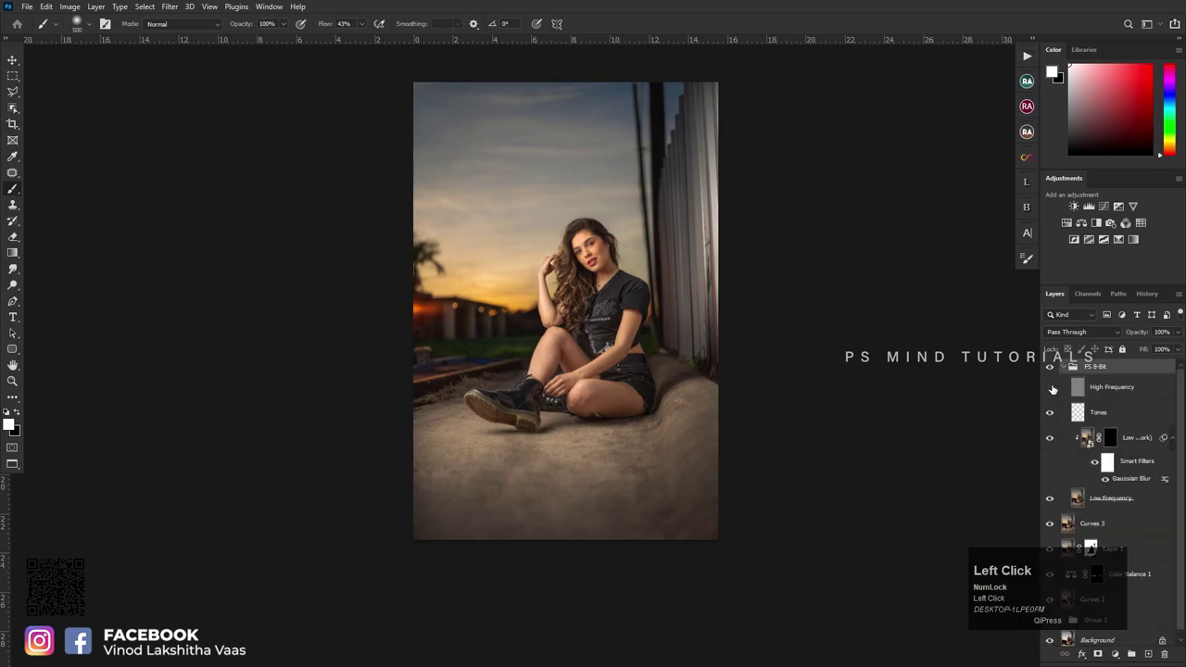
scroll(668, 291, "up", 6)
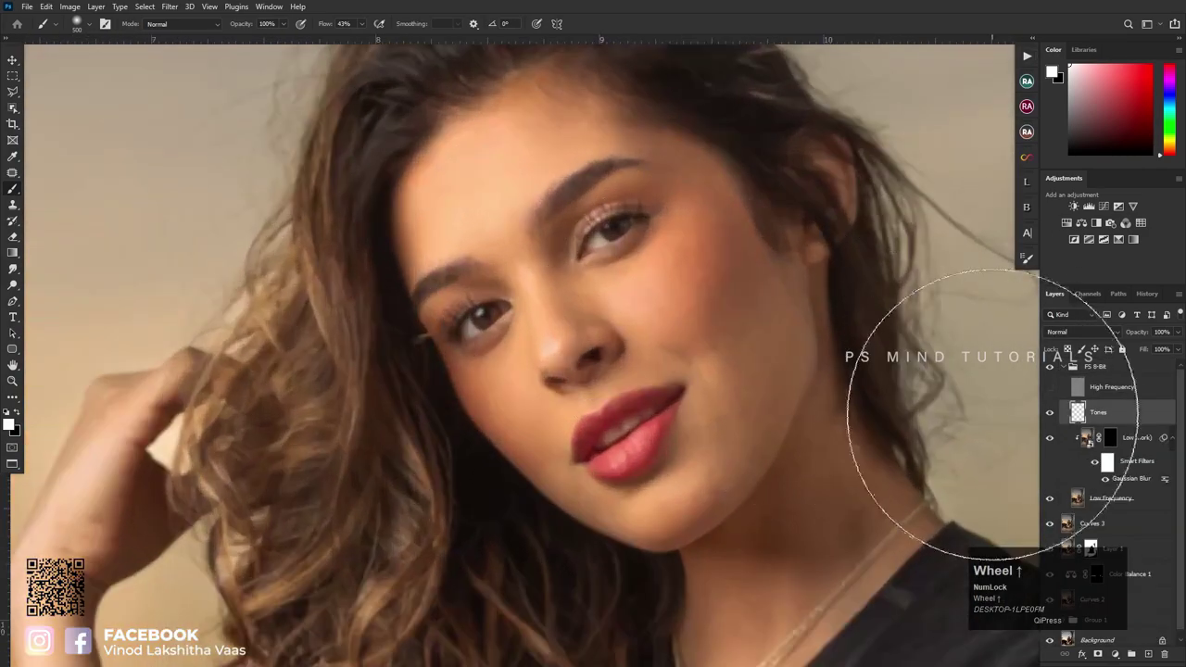
left_click(1050, 388)
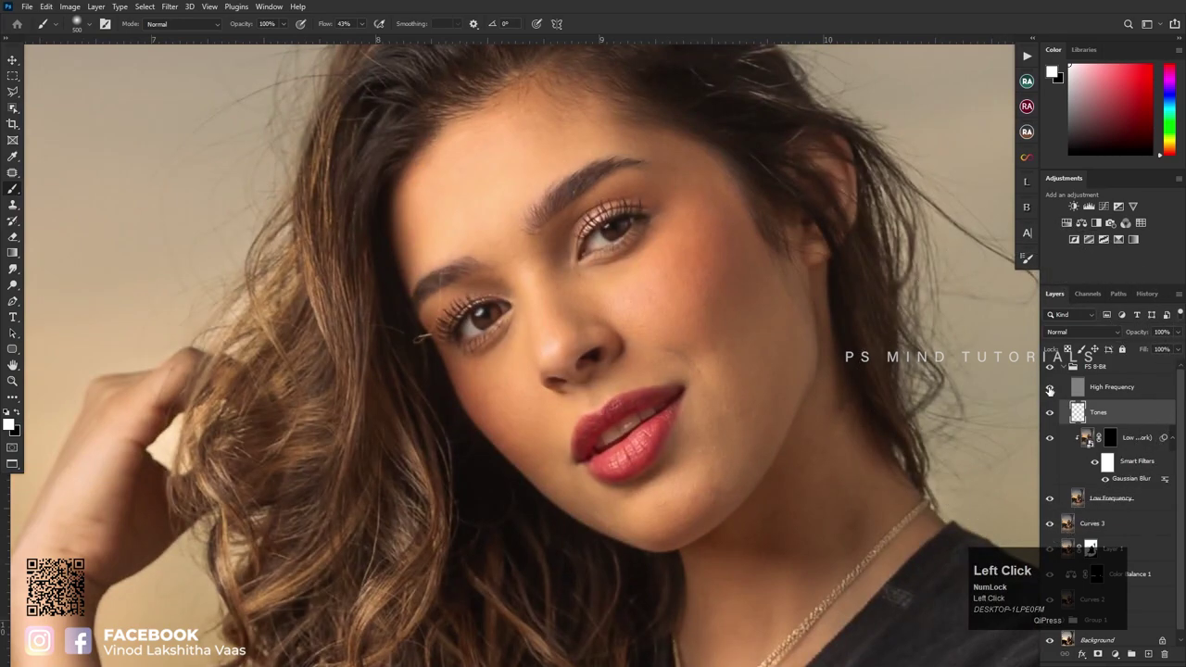
left_click(1050, 388)
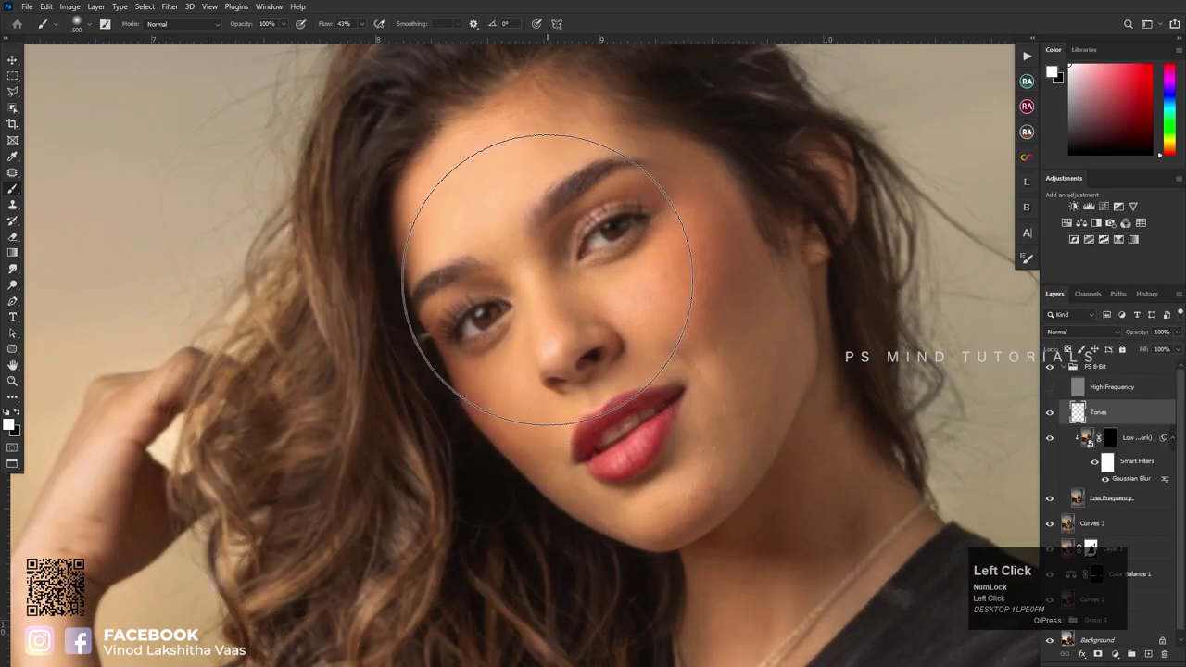
Step: Blend the skin between the eyebrows and across the lower forehead with the Mixer Brush, sampling all layers
key("b")
key("shift+b")
key("shift+b")
key("shift+b")
key("bracketleft")
key("bracketleft")
key("bracketleft")
key("bracketleft")
key("bracketleft")
key("bracketleft")
scroll(540, 269, "up", 1)
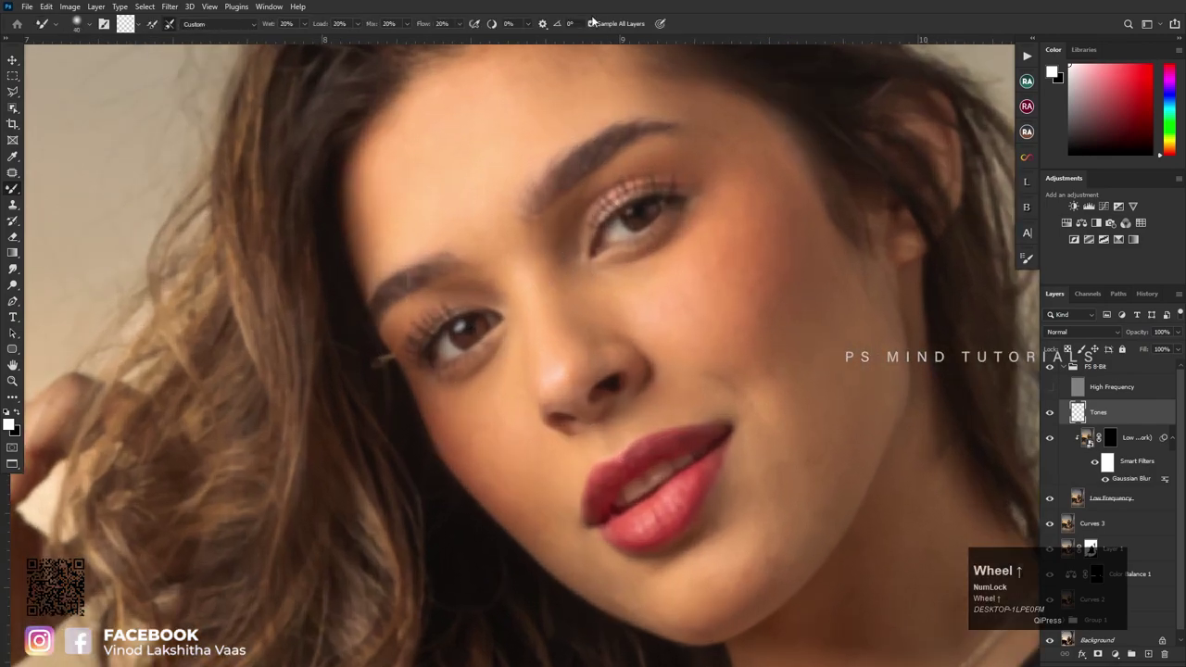
scroll(546, 304, "up", 1)
mouse_move(532, 237)
left_mouse_down()
mouse_move(600, 374)
mouse_move(569, 362)
mouse_move(575, 408)
mouse_move(547, 429)
mouse_move(580, 433)
mouse_move(561, 302)
left_mouse_up()
key("bracketleft")
key("bracketright")
mouse_move(513, 262)
left_mouse_down()
mouse_move(420, 224)
mouse_move(390, 188)
mouse_move(449, 218)
left_mouse_up()
Step: Blend the tones along the nose bridge and around the inner corner of the eye with a smaller Mixer Brush
key("bracketleft")
key("bracketleft")
key("bracketleft")
key("bracketleft")
left_click_drag(552, 251, 565, 213)
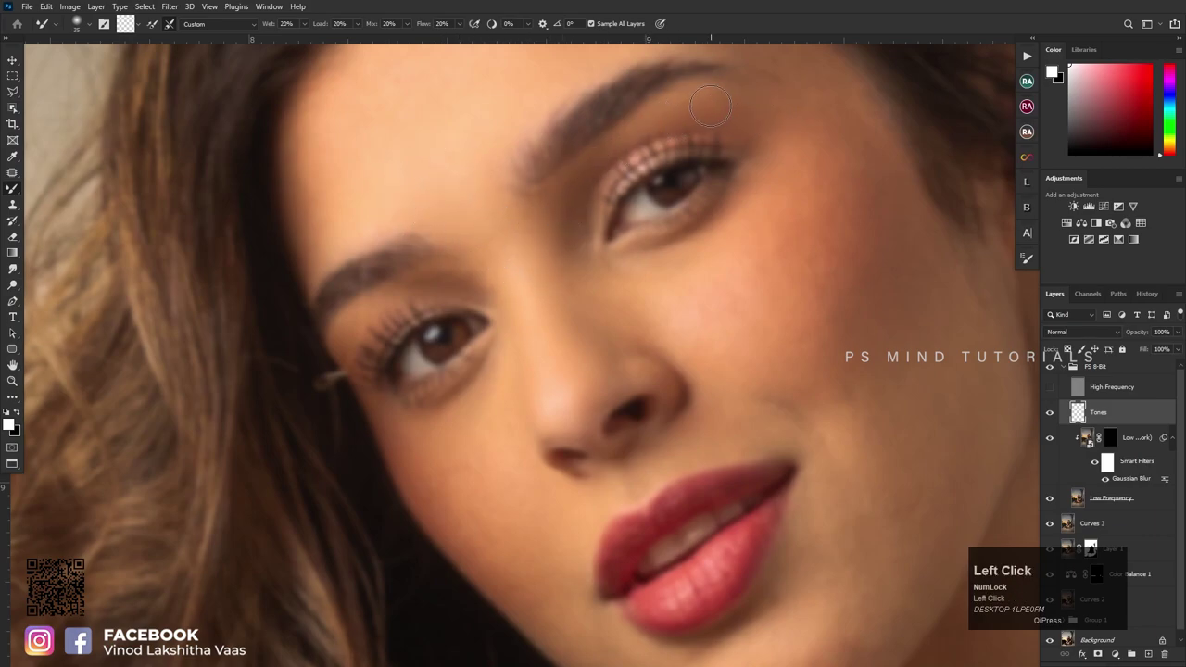
key("bracketright")
key("bracketright")
mouse_move(621, 278)
left_mouse_down()
mouse_move(575, 269)
mouse_move(601, 277)
left_mouse_up()
Step: Smooth the tones under the eye and up the blushed cheek with a larger Mixer Brush
key("bracketright")
key("bracketright")
left_click_drag(598, 320, 652, 290)
left_click_drag(715, 254, 786, 154)
key("bracketright")
mouse_move(694, 307)
left_mouse_down()
mouse_move(673, 319)
mouse_move(806, 177)
left_mouse_up()
left_click_drag(743, 295, 823, 207)
Step: Blend the highlight and shadow around the tip of the nose with a slightly smaller Mixer Brush
key("bracketleft")
key("bracketleft")
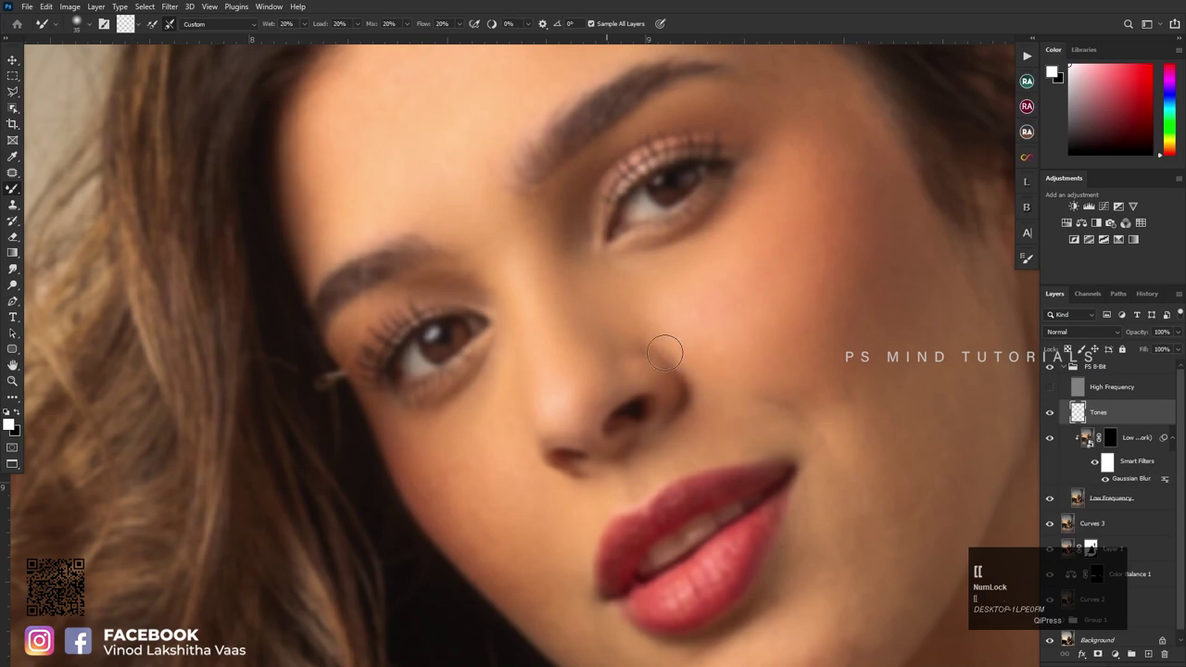
scroll(594, 390, "down", 1)
left_click(588, 390)
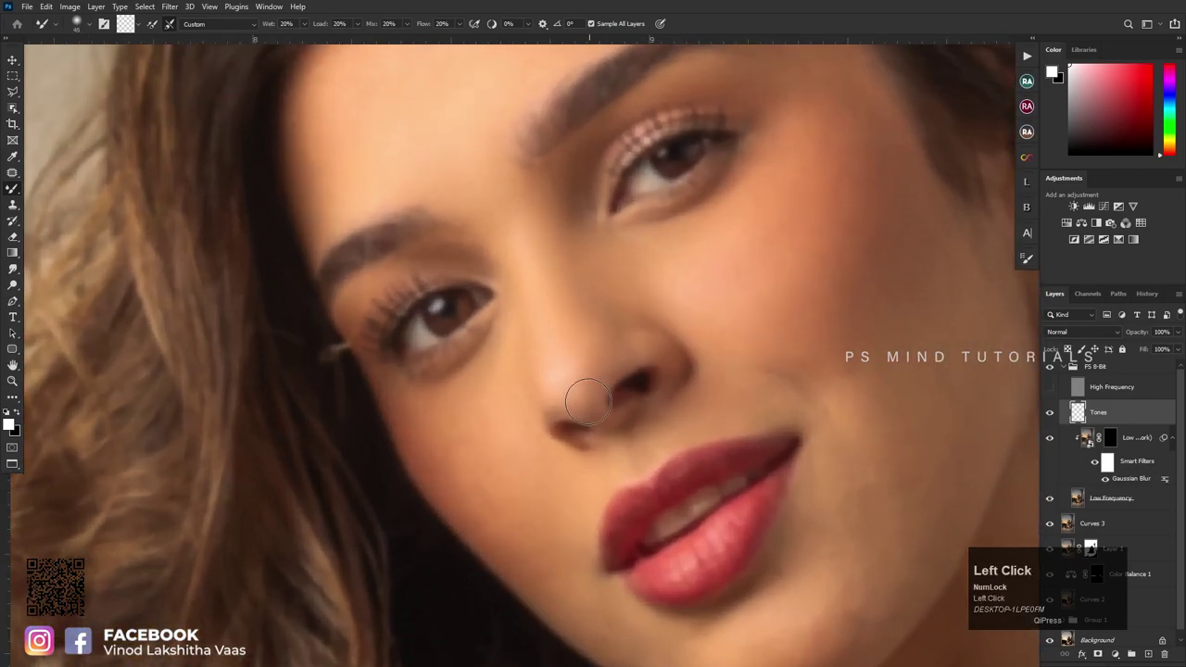
scroll(602, 392, "down", 1)
scroll(598, 371, "up", 2)
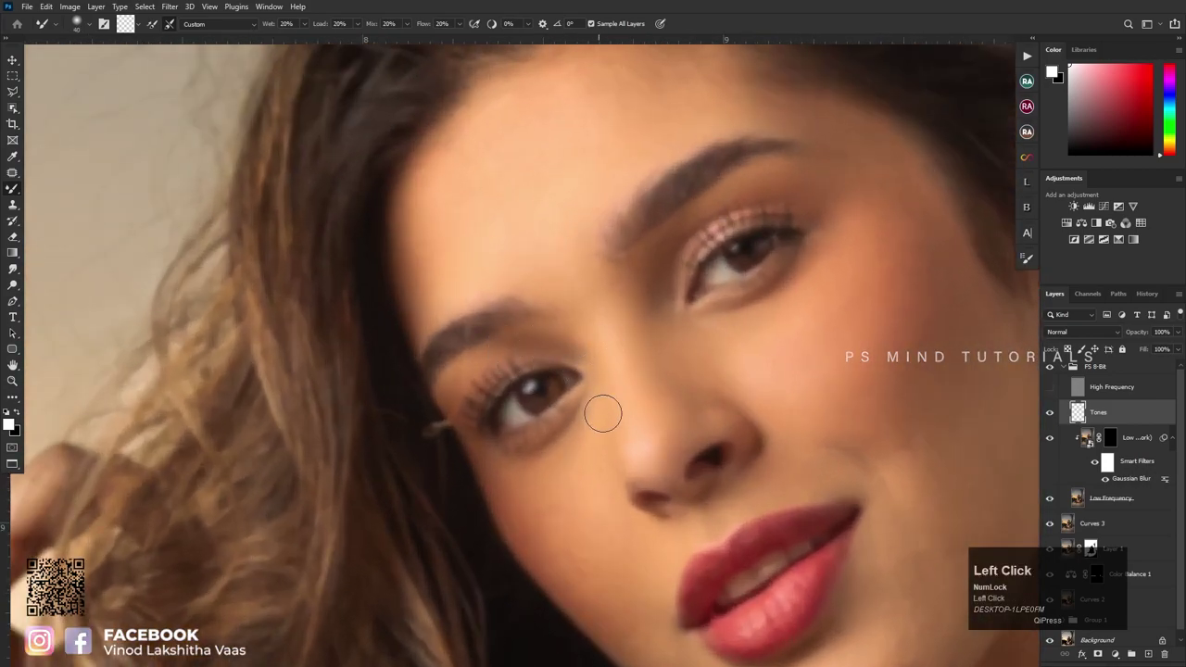
Step: Blend the forehead with a size 70 Mixer Brush, reducing the brush for the skin just above the eyebrow
scroll(598, 411, "down", 4)
scroll(548, 321, "up", 2)
key("bracketright")
key("bracketright")
key("bracketright")
mouse_move(547, 320)
left_mouse_down()
mouse_move(509, 292)
mouse_move(523, 265)
mouse_move(550, 281)
mouse_move(531, 280)
mouse_move(574, 247)
left_mouse_up()
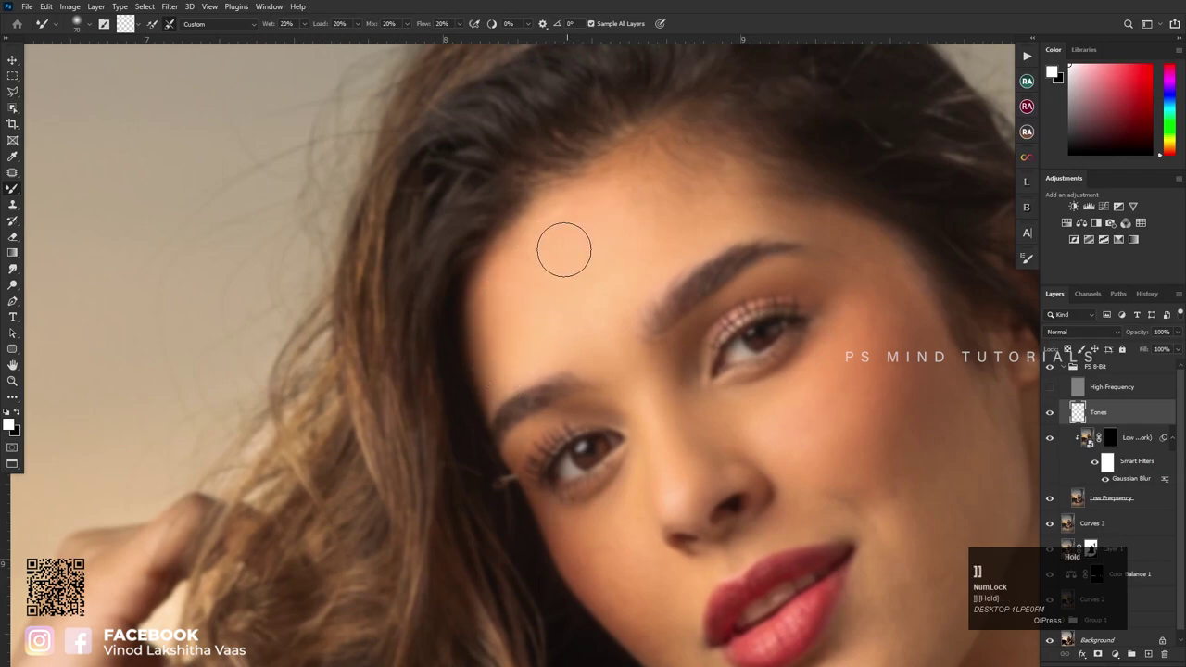
left_click(649, 225)
key("bracketleft")
key("bracketleft")
left_click_drag(704, 215, 744, 209)
key("bracketleft")
key("bracketleft")
left_click(755, 218)
Step: Smooth the blushed cheek beside the outer eye corner with a size 70 Mixer Brush
scroll(774, 239, "down", 3)
scroll(837, 301, "up", 2)
key("bracketright")
key("bracketright")
left_click(837, 300)
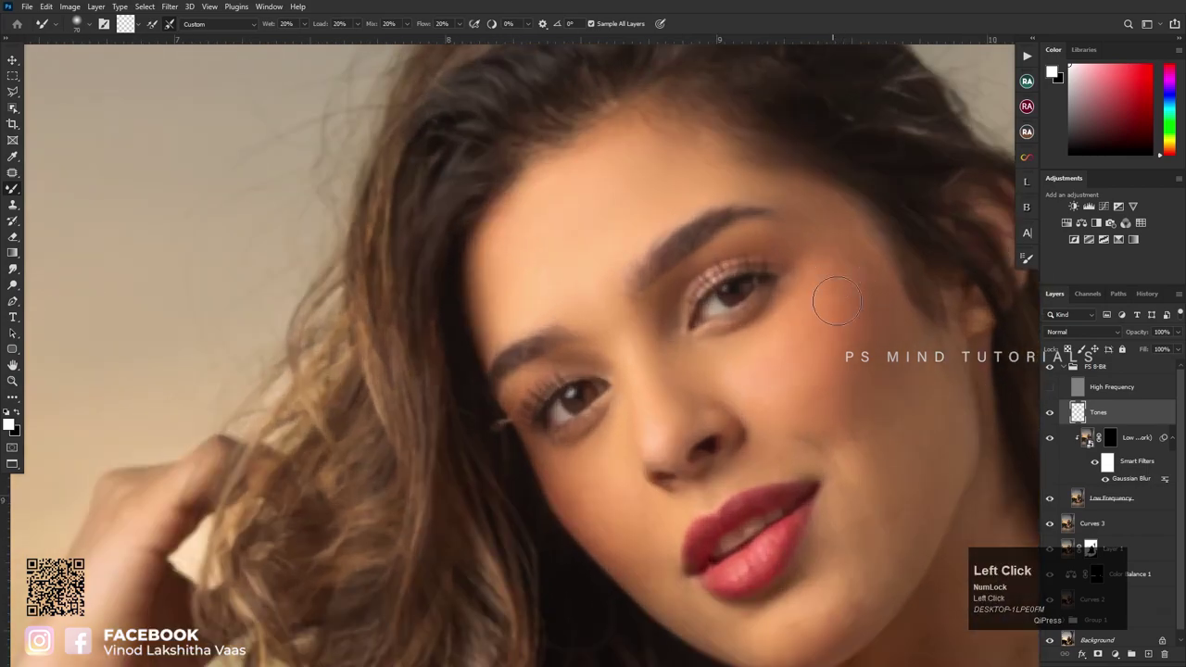
left_click_drag(868, 385, 878, 375)
Step: Blend the skin between the nostril and the mouth corner, and the cheek beside it, with a size 50 brush
scroll(791, 212, "down", 3)
scroll(803, 335, "up", 3)
key("bracketleft")
key("bracketleft")
key("bracketleft")
left_click(752, 393)
key("bracketright")
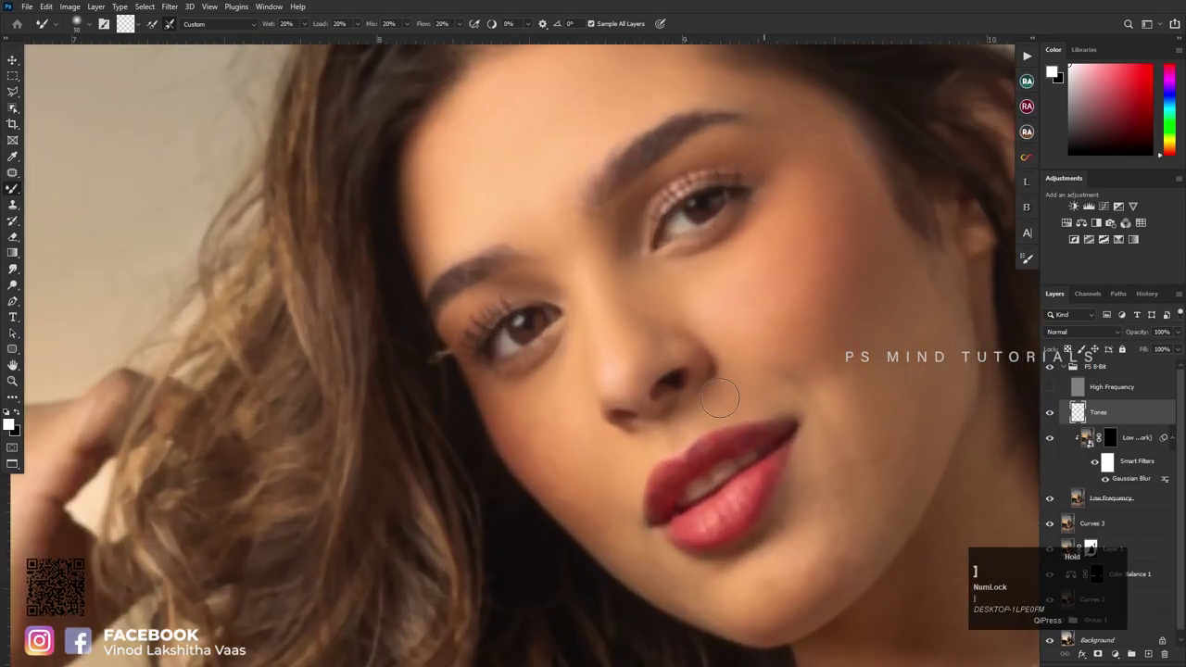
left_click_drag(858, 334, 866, 367)
Step: Blend the outer side of the face from the temple down to the jaw with a size 70 Mixer Brush
key("bracketright")
key("bracketright")
mouse_move(876, 220)
left_mouse_down()
mouse_move(876, 408)
mouse_move(828, 503)
mouse_move(921, 333)
mouse_move(847, 481)
left_mouse_up()
scroll(847, 480, "down", 2)
scroll(784, 336, "up", 2)
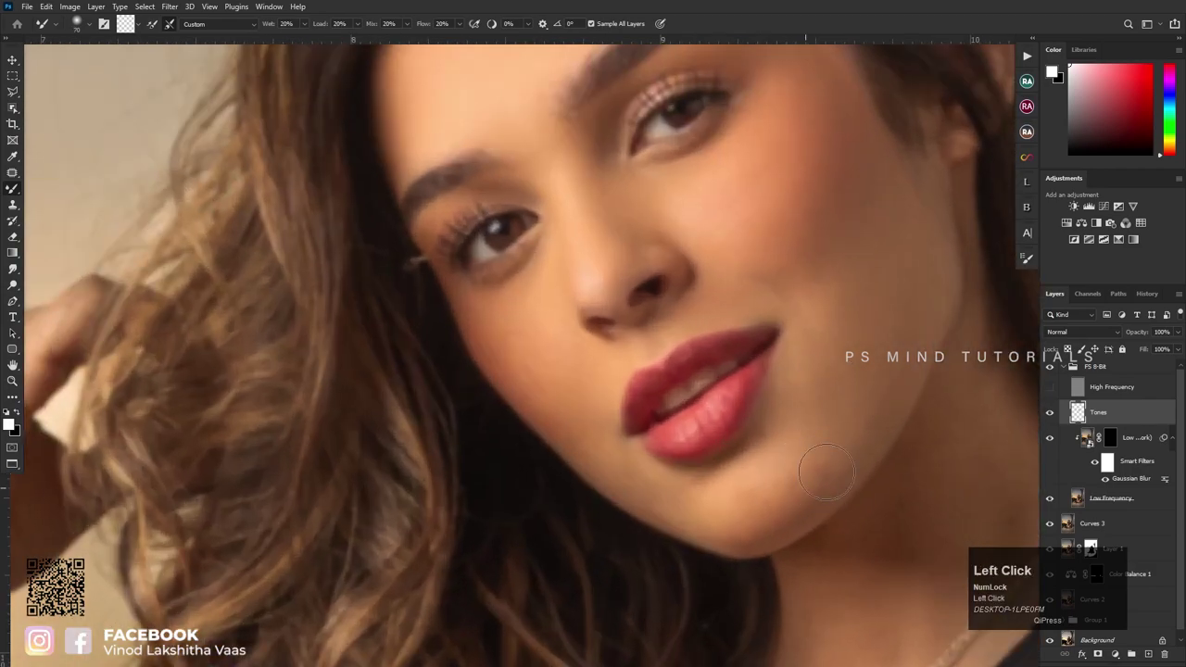
Step: Smooth the tones on the lips with a Mixer Brush of about size 30
key("bracketleft")
key("bracketleft")
key("bracketleft")
key("bracketleft")
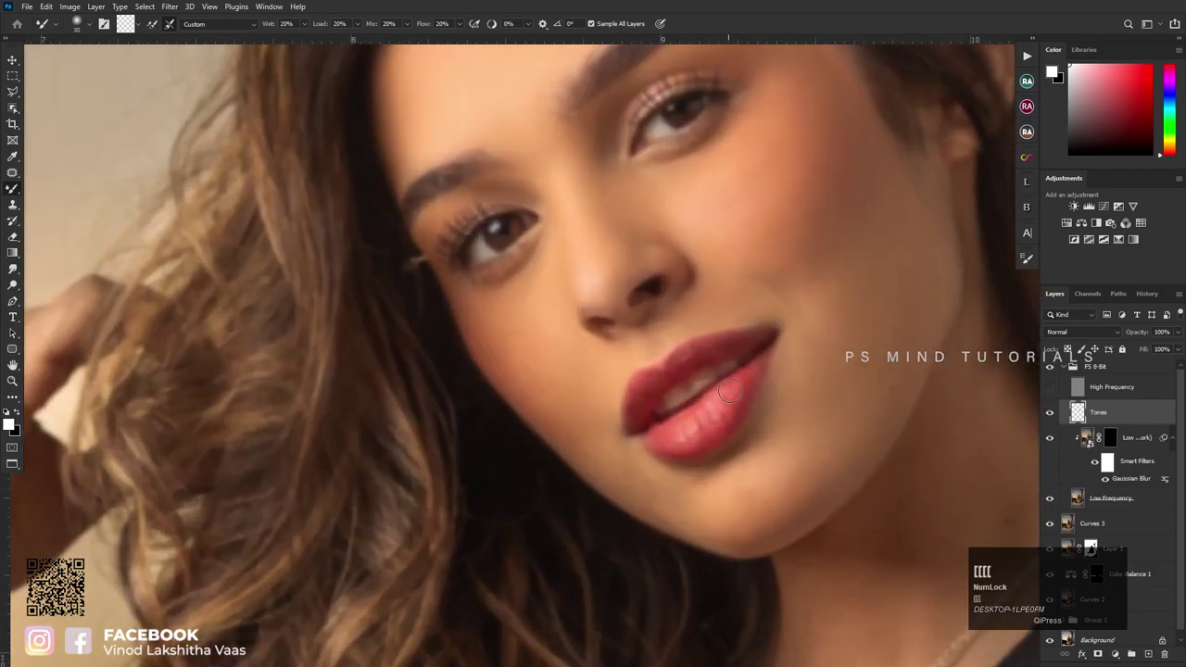
key("bracketright")
left_click(646, 388)
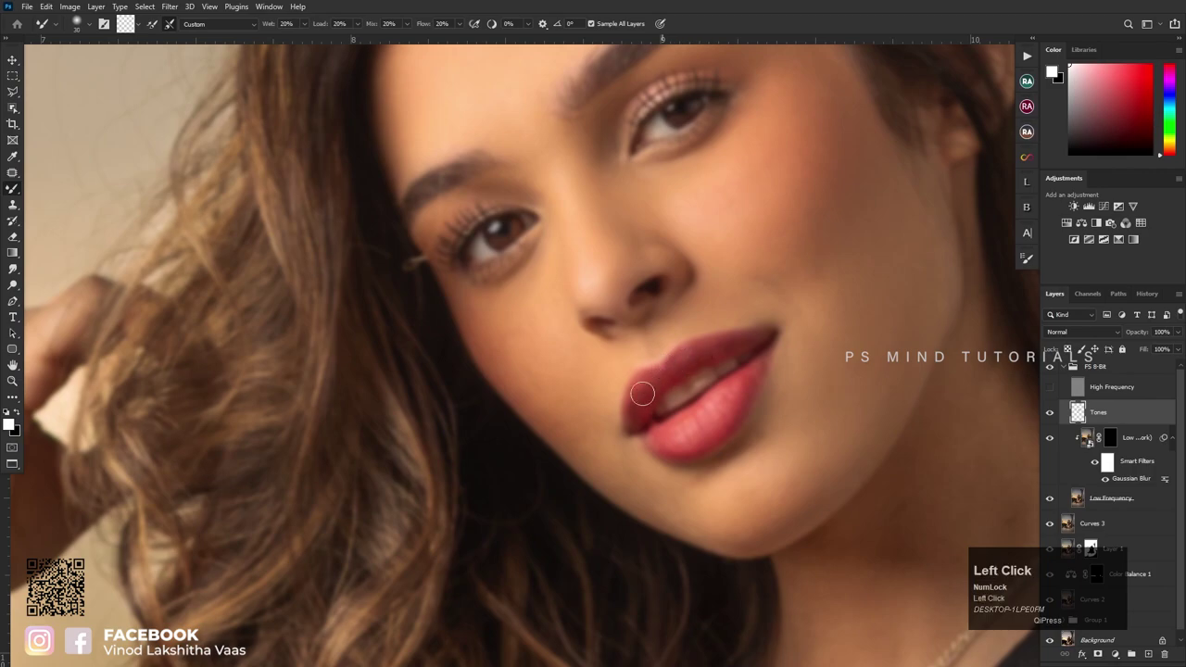
Step: Blend the skin above the lip, the cheek beside the hair and the chin, enlarging the brush to size 60
key("bracketright")
left_click(629, 369)
key("bracketright")
key("bracketright")
left_click(496, 345)
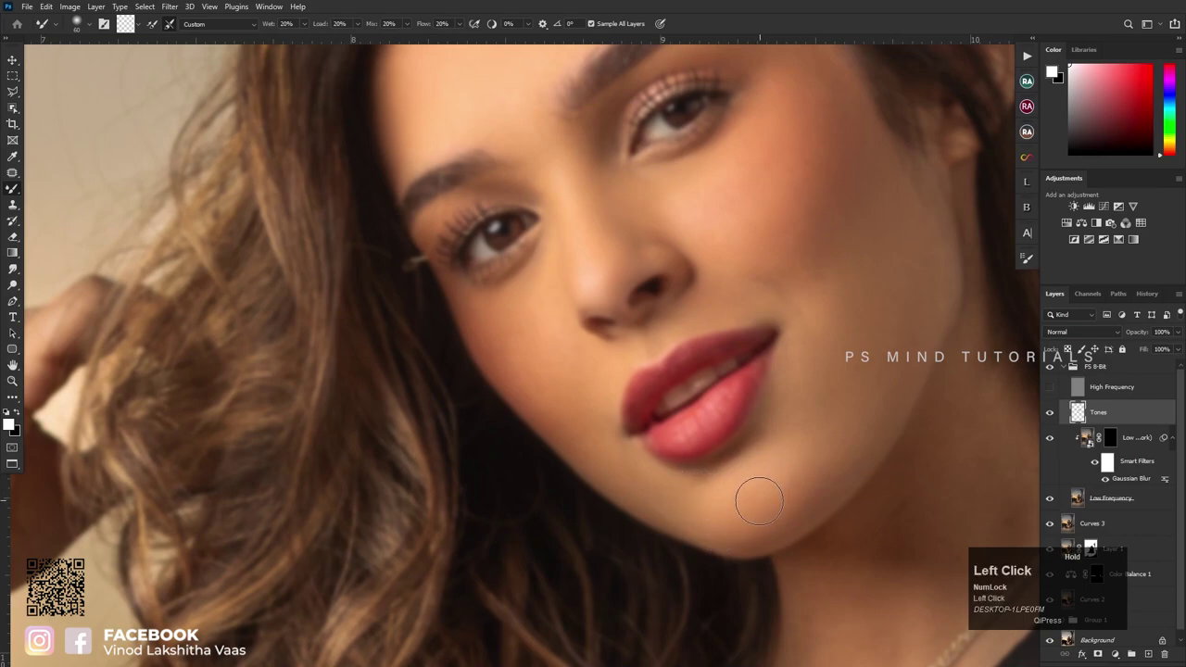
Step: Soften the smile fold on the lower cheek beside the corner of the mouth
scroll(724, 317, "down", 3)
scroll(724, 317, "up", 3)
left_click(668, 326)
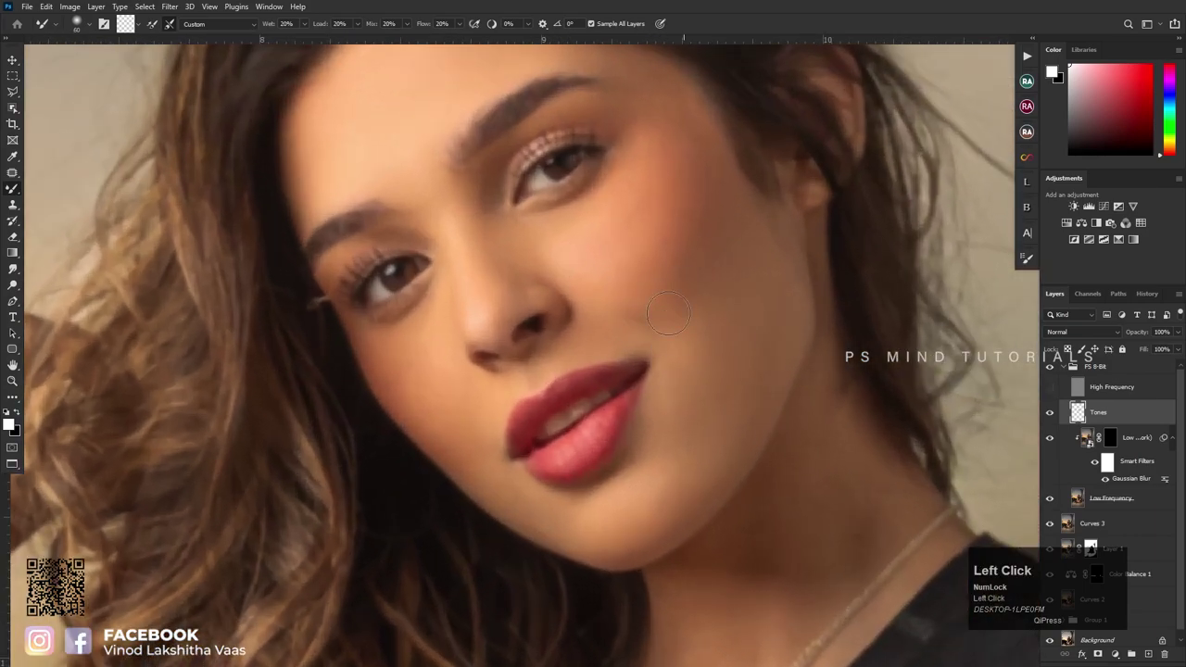
Step: Blend the shaded neck from below the ear along the underside of the jaw with a larger Mixer Brush
scroll(804, 228, "down", 3)
scroll(815, 405, "up", 3)
left_click(800, 339)
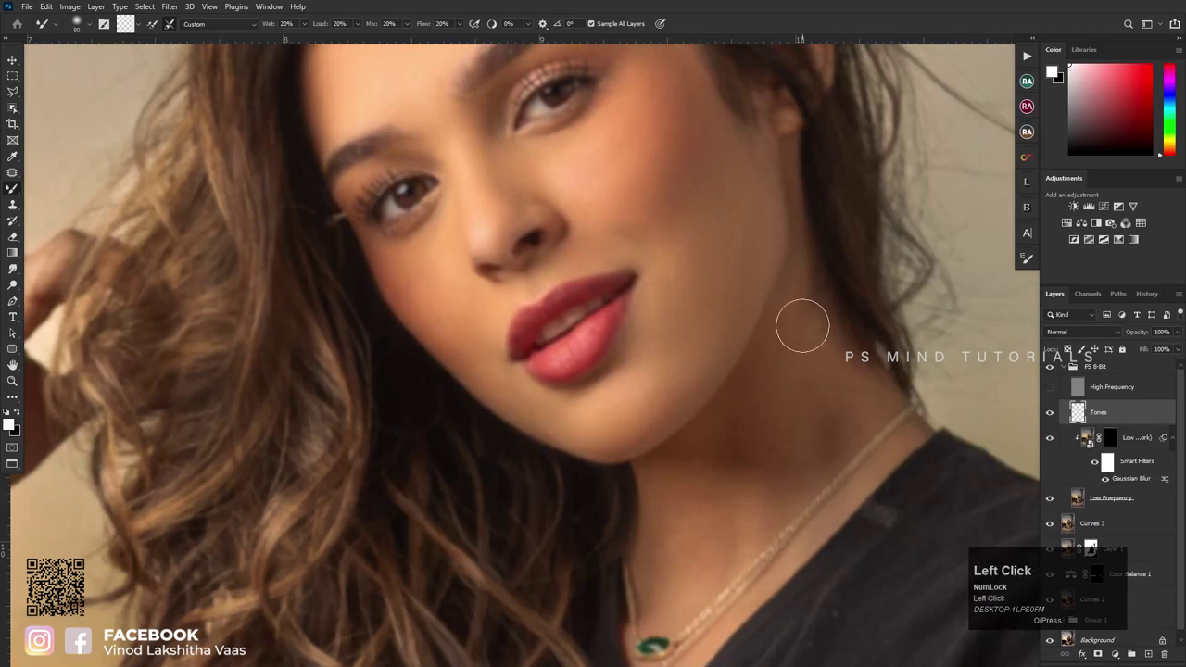
key("bracketright")
key("bracketright")
left_click_drag(809, 354, 712, 422)
Step: Smooth the lower neck above the pendant and the side of the neck near the chain with a size 80 brush
scroll(730, 492, "down", 3)
scroll(687, 514, "up", 3)
left_click_drag(689, 511, 709, 519)
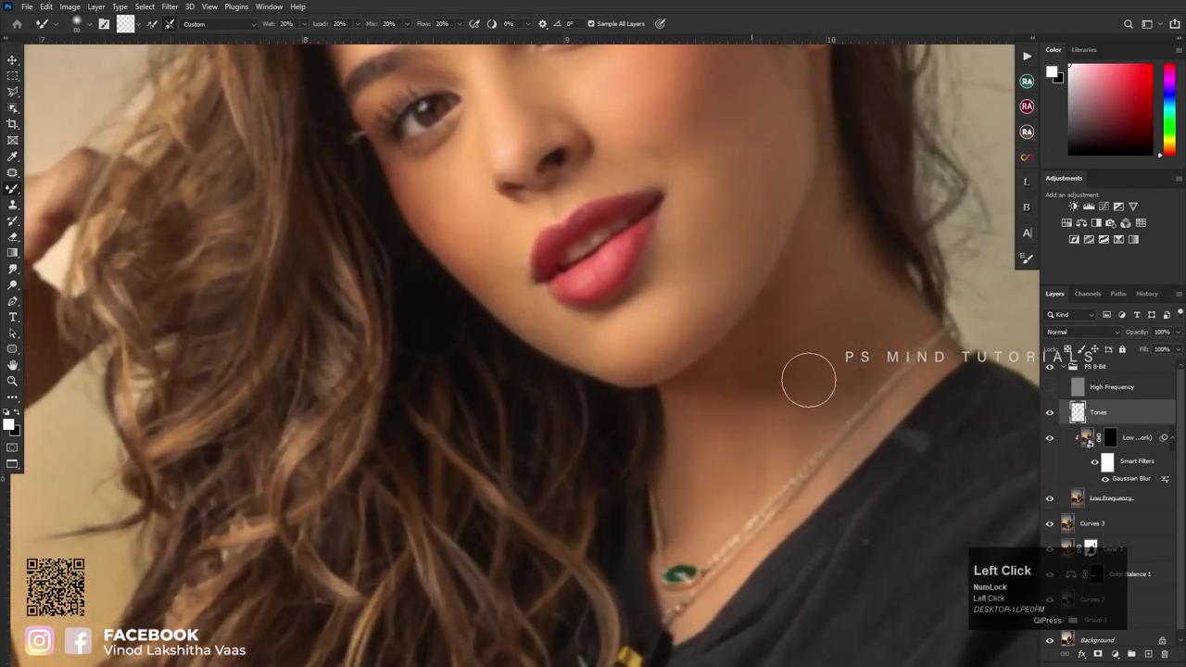
mouse_move(872, 363)
left_mouse_down()
mouse_move(830, 256)
mouse_move(869, 325)
left_mouse_up()
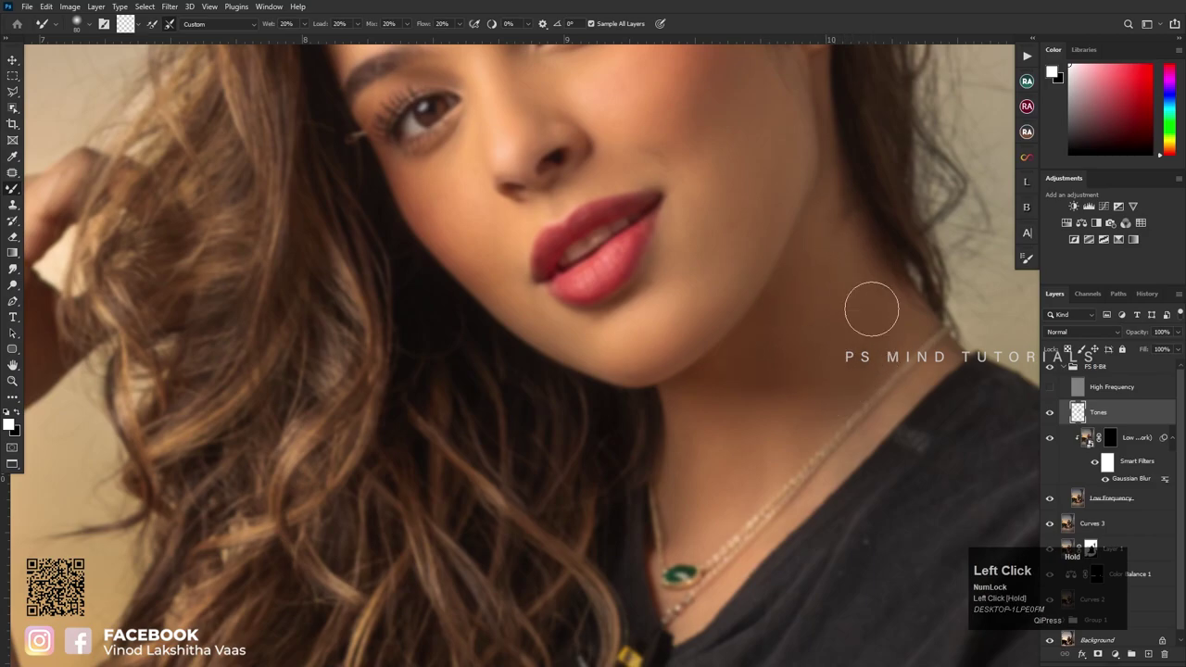
Step: Blend the front of the neck beside the hair with a slightly smaller Mixer Brush
scroll(669, 339, "down", 3)
scroll(689, 410, "up", 3)
key("bracketleft")
key("bracketleft")
left_click_drag(684, 413, 670, 394)
Step: Blend the narrow strip of skin between the necklace and the shirt collar with a size 25 brush
key("bracketleft")
key("bracketleft")
key("bracketleft")
key("bracketleft")
key("bracketleft")
key("bracketleft")
left_click_drag(825, 341, 767, 400)
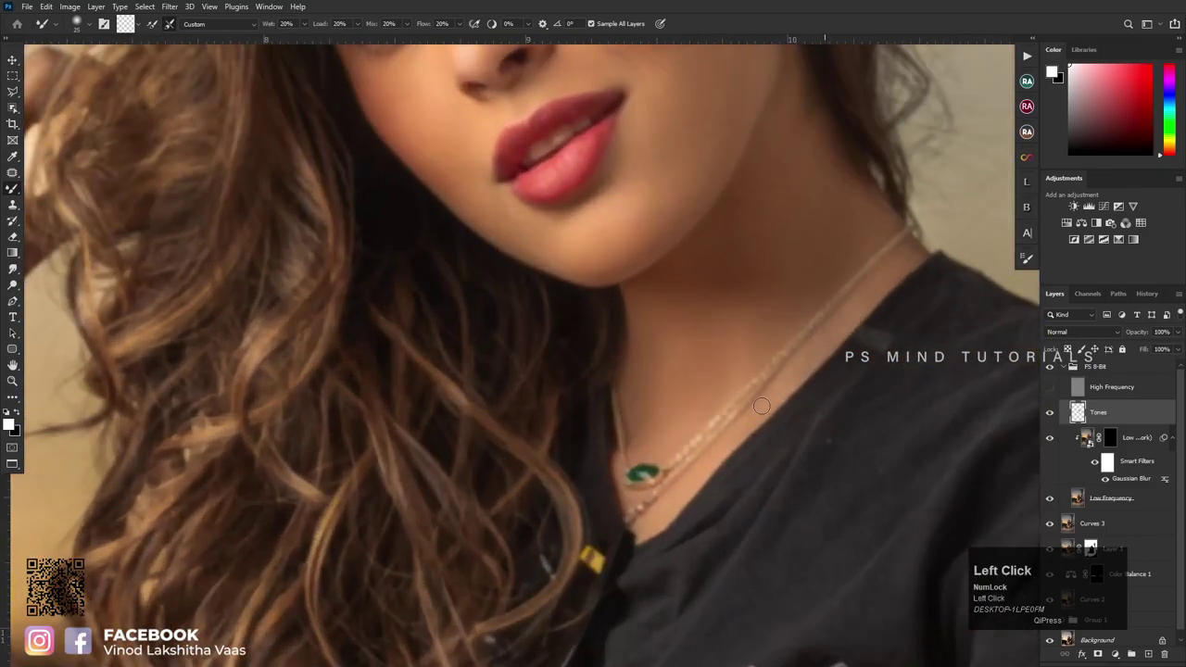
Step: Smooth the tones on the back of the raised hand and wrist with a size 80 Mixer Brush
scroll(896, 253, "down", 3)
scroll(411, 238, "up", 5)
left_click(475, 165)
mouse_move(475, 165)
left_mouse_down()
mouse_move(418, 282)
mouse_move(386, 310)
left_mouse_up()
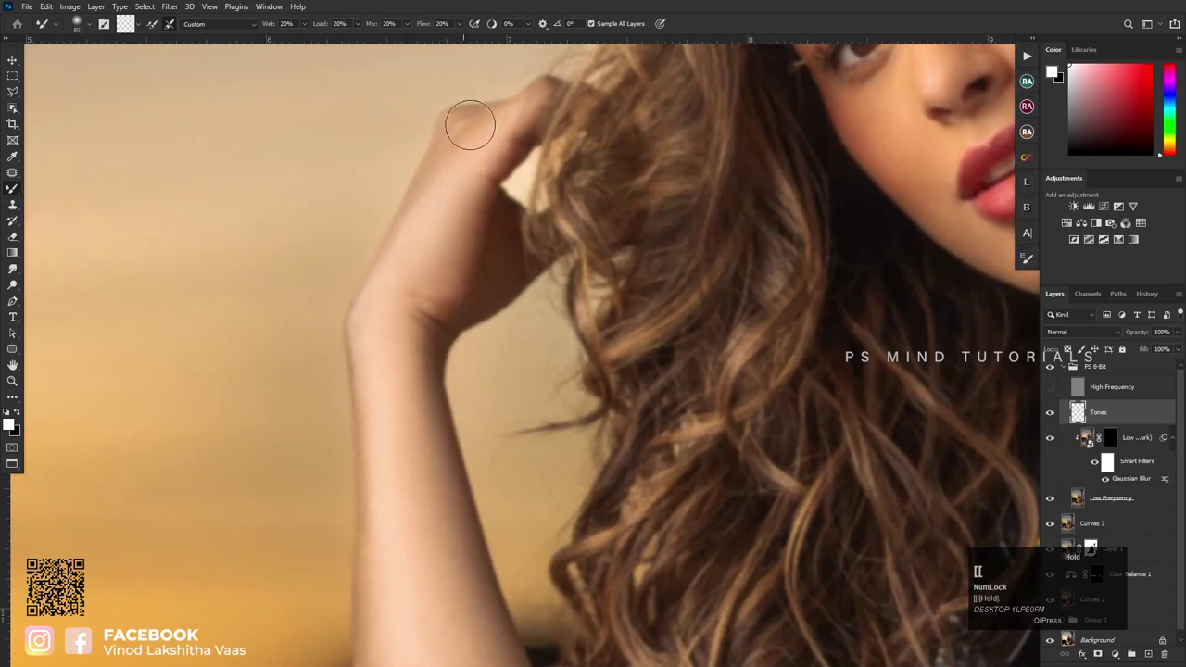
Step: Blend the skin tones along the raised forearm with an enlarged Mixer Brush
scroll(468, 141, "down", 3)
scroll(426, 259, "up", 3)
key("bracketright")
key("bracketright")
mouse_move(407, 233)
left_mouse_down()
mouse_move(421, 438)
mouse_move(438, 347)
mouse_move(434, 237)
mouse_move(445, 509)
mouse_move(413, 369)
mouse_move(420, 461)
mouse_move(449, 566)
mouse_move(505, 565)
mouse_move(467, 287)
mouse_move(509, 465)
left_mouse_up()
Step: Smooth the lower forearm and elbow of the raised arm, reducing the Mixer Brush to size 90
scroll(443, 343, "down", 3)
scroll(445, 509, "up", 3)
scroll(508, 465, "down", 3)
scroll(469, 549, "up", 3)
mouse_move(412, 385)
left_mouse_down()
mouse_move(411, 449)
mouse_move(467, 493)
left_mouse_up()
key("bracketleft")
left_click_drag(413, 466, 488, 418)
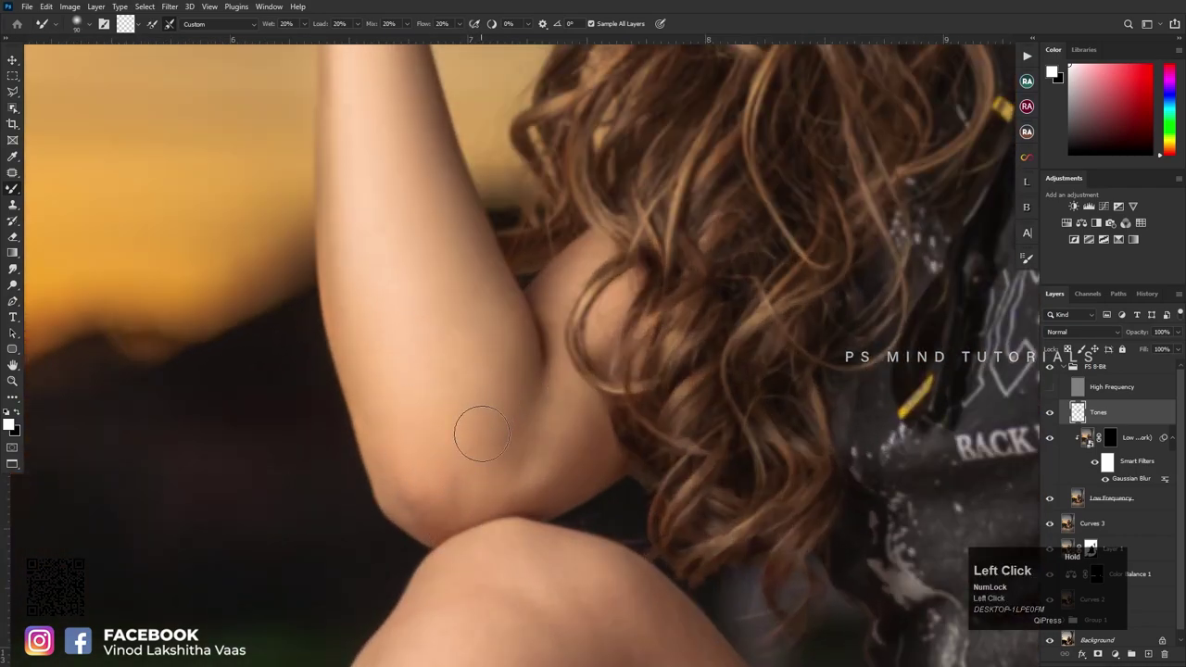
left_click_drag(564, 451, 535, 502)
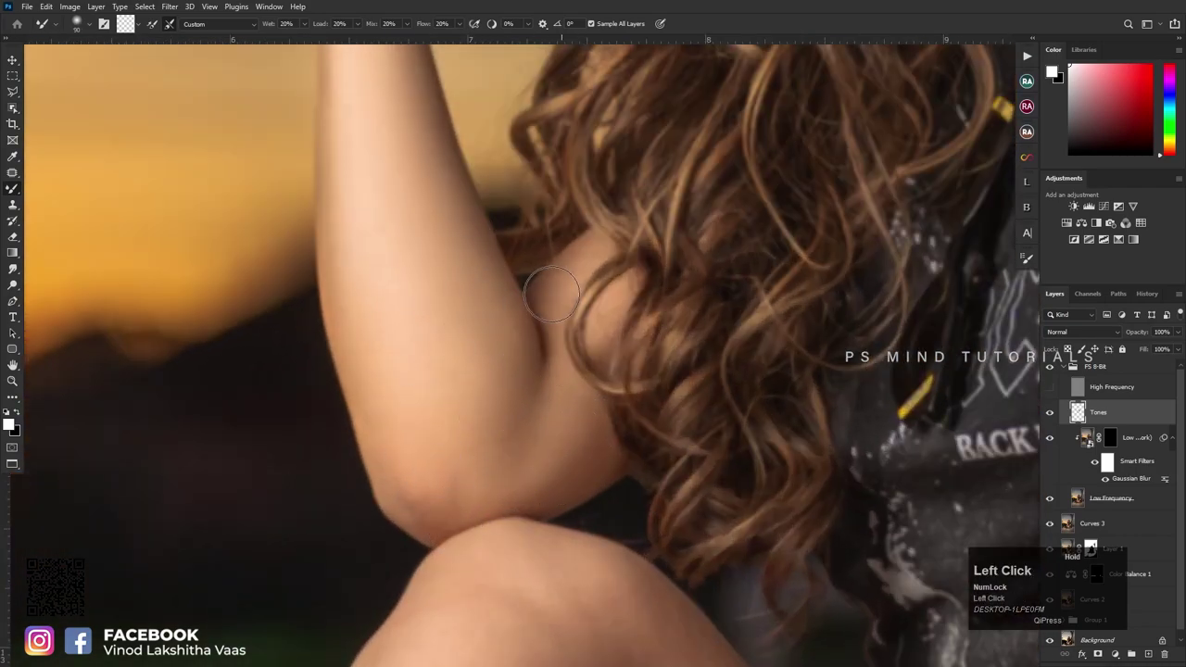
Step: Smooth the skin tones over the raised knee with an enlarged Mixer Brush
scroll(565, 279, "down", 8)
key("bracketright")
key("bracketright")
key("bracketright")
key("bracketright")
left_click_drag(483, 377, 460, 389)
key("bracketright")
key("bracketright")
left_click_drag(527, 328, 534, 321)
Step: Blend the tones down the shin and calf of the raised leg with a larger Mixer Brush
scroll(526, 301, "down", 3)
key("bracketright")
key("bracketright")
left_click_drag(453, 419, 438, 461)
key("bracketleft")
key("bracketleft")
key("bracketright")
key("bracketright")
mouse_move(491, 593)
left_mouse_down()
mouse_move(559, 362)
mouse_move(511, 428)
mouse_move(528, 370)
left_mouse_up()
mouse_move(501, 510)
left_mouse_down()
mouse_move(556, 361)
mouse_move(649, 397)
mouse_move(691, 438)
left_mouse_up()
Step: Even out the shaded thigh of the raised leg with long Mixer Brush strokes
key("bracketright")
key("bracketright")
mouse_move(559, 332)
left_mouse_down()
mouse_move(632, 404)
mouse_move(641, 480)
left_mouse_up()
key("bracketleft")
mouse_move(641, 341)
left_mouse_down()
mouse_move(683, 396)
mouse_move(594, 306)
mouse_move(725, 437)
left_mouse_up()
mouse_move(634, 424)
left_mouse_down()
mouse_move(686, 486)
mouse_move(536, 527)
left_mouse_up()
Step: Smooth the skin tones along the lowered forearm with the Mixer Brush
scroll(686, 486, "down", 2)
scroll(596, 503, "up", 2)
key("bracketleft")
key("bracketleft")
key("bracketleft")
key("bracketleft")
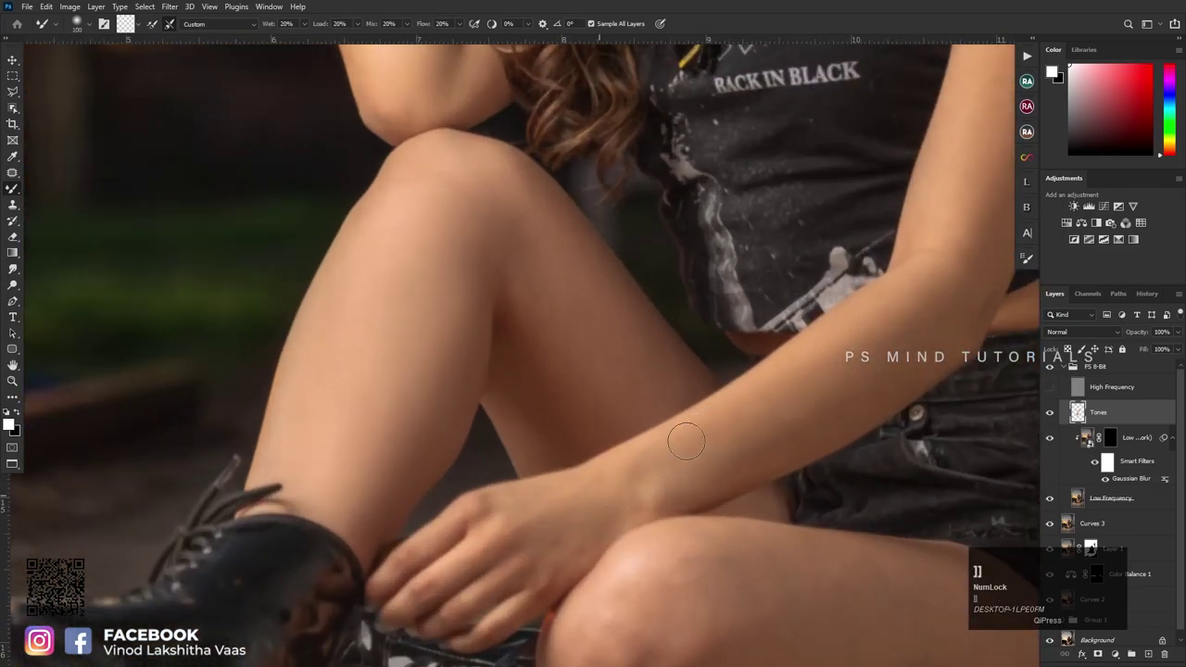
left_click_drag(714, 470, 751, 403)
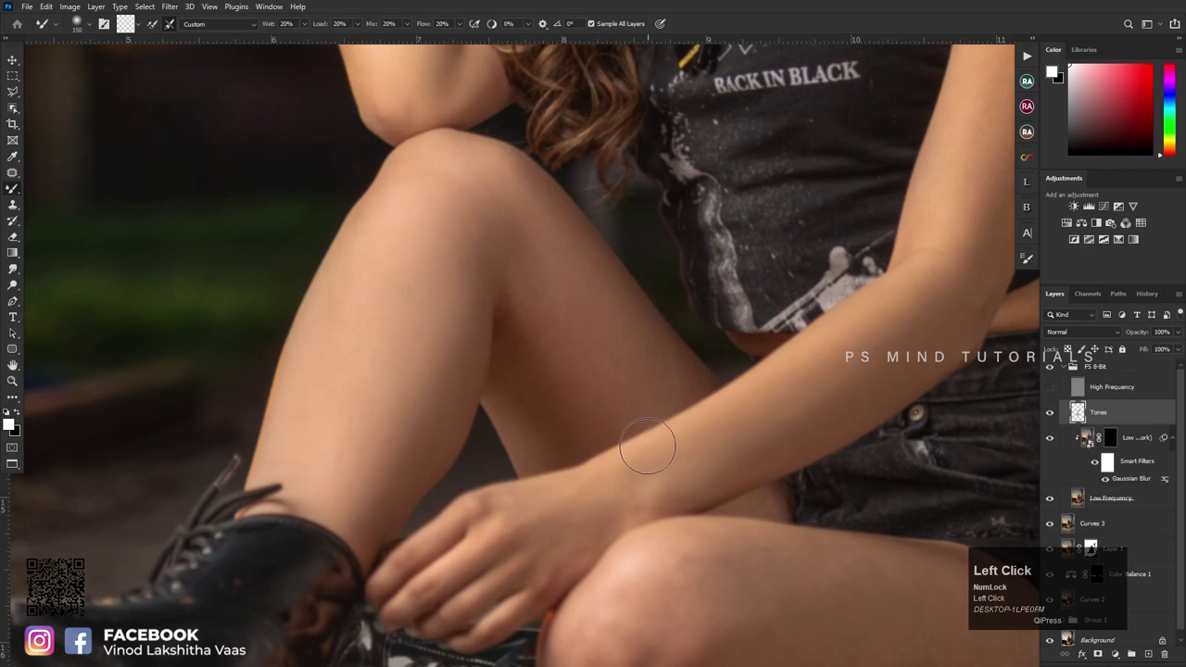
Step: Blend the tones around the elbow and upper arm of the lowered arm with a larger Mixer Brush
scroll(649, 446, "up", 3)
key("bracketright")
key("bracketright")
mouse_move(799, 325)
left_mouse_down()
mouse_move(808, 214)
mouse_move(869, 141)
left_mouse_up()
mouse_move(797, 375)
left_mouse_down()
mouse_move(751, 429)
mouse_move(795, 397)
left_mouse_up()
Step: Smooth the lower forearm toward the wrist of the lowered arm with a reduced Mixer Brush
key("bracketleft")
key("bracketleft")
key("bracketleft")
key("bracketleft")
key("bracketleft")
left_click_drag(752, 455, 673, 495)
Step: Soften the tones on the knee of the folded leg with an enlarged Mixer Brush
scroll(646, 289, "down", 3)
scroll(603, 500, "up", 3)
key("bracketright")
key("bracketright")
key("bracketright")
key("bracketright")
key("bracketright")
left_click_drag(475, 505, 443, 524)
key("bracketright")
key("bracketright")
left_click_drag(431, 589, 571, 541)
Step: Even out the skin tones along the thigh of the folded leg, reducing the Mixer Brush to size 200
key("bracketleft")
key("bracketleft")
key("bracketleft")
key("bracketleft")
key("bracketleft")
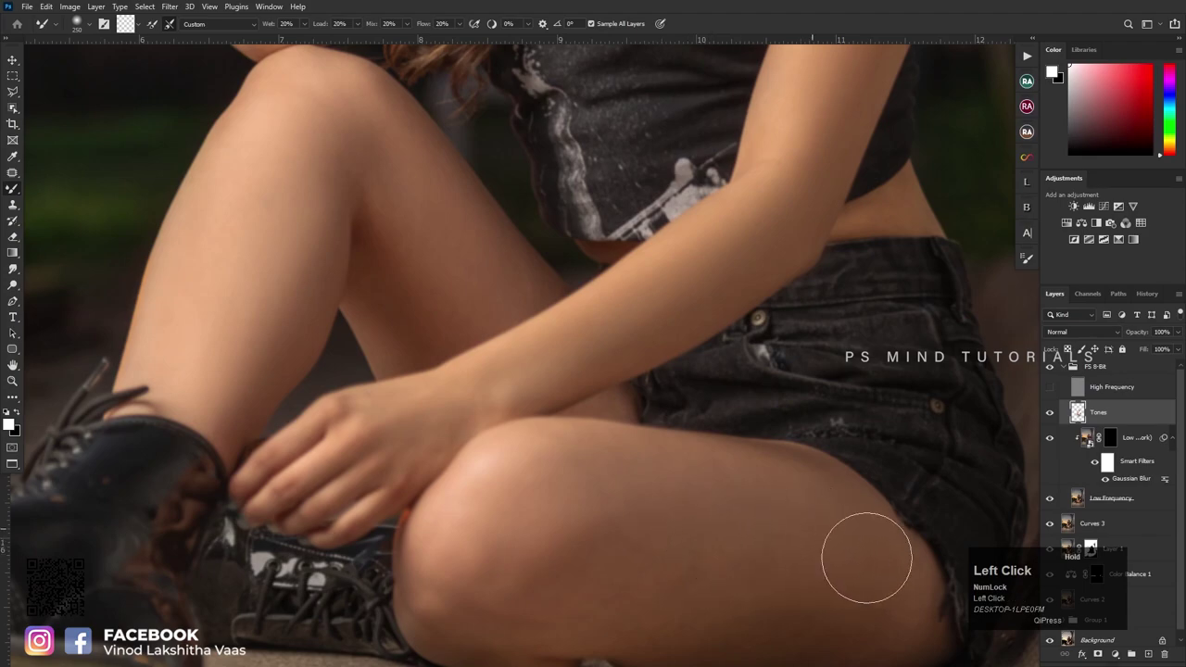
scroll(644, 503, "up", 1)
key("bracketright")
key("bracketleft")
key("bracketright")
key("bracketright")
mouse_move(760, 477)
left_mouse_down()
mouse_move(780, 471)
mouse_move(734, 468)
left_mouse_up()
key("bracketleft")
key("bracketleft")
key("bracketleft")
left_click_drag(640, 447, 626, 441)
mouse_move(776, 461)
left_mouse_down()
mouse_move(796, 508)
mouse_move(719, 555)
mouse_move(900, 515)
mouse_move(773, 453)
left_mouse_up()
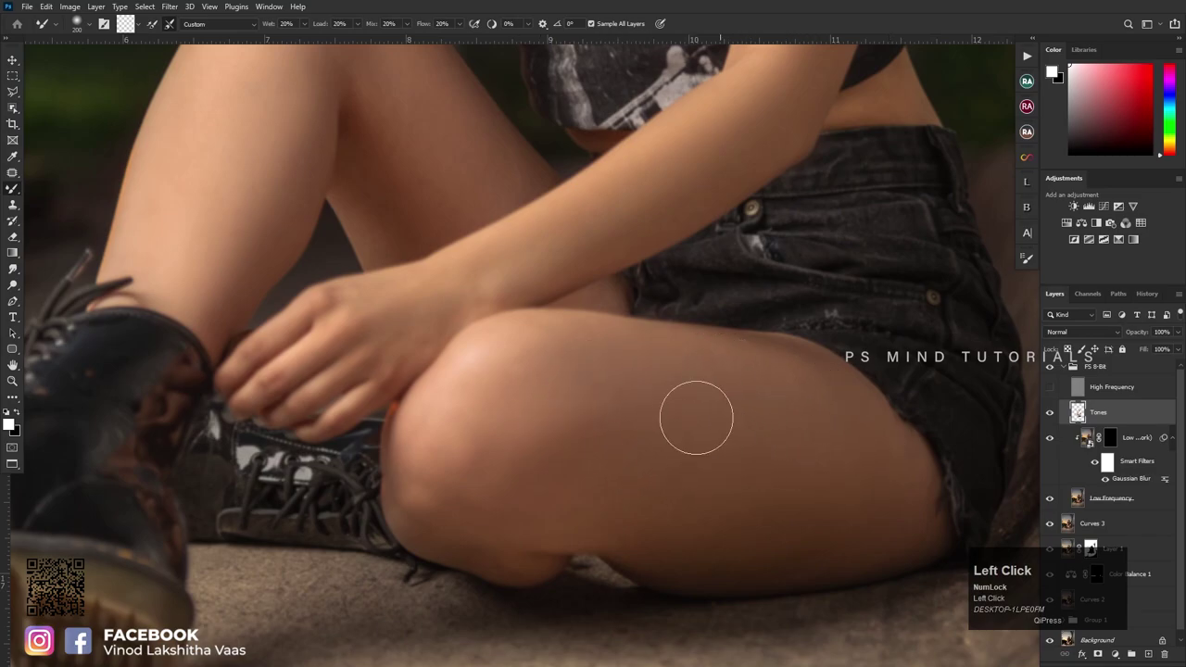
Step: Make the High Frequency layer visible again and collapse the frequency separation group
scroll(710, 430, "down", 3)
scroll(625, 392, "up", 3)
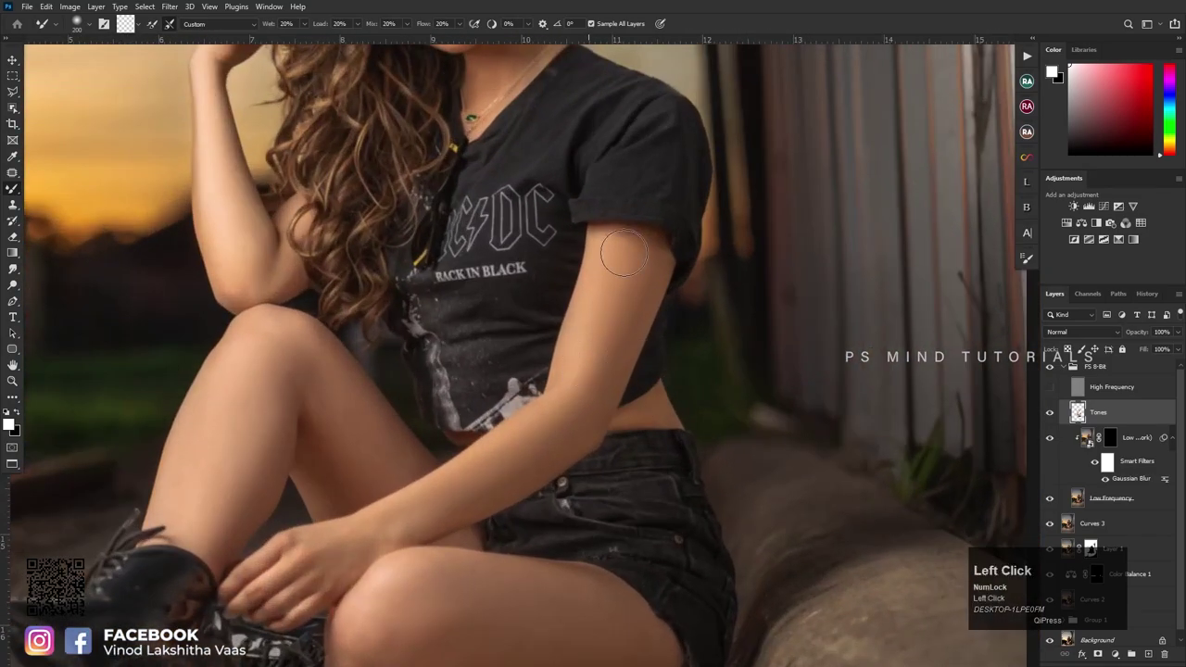
scroll(612, 296, "down", 2)
left_click(1051, 387)
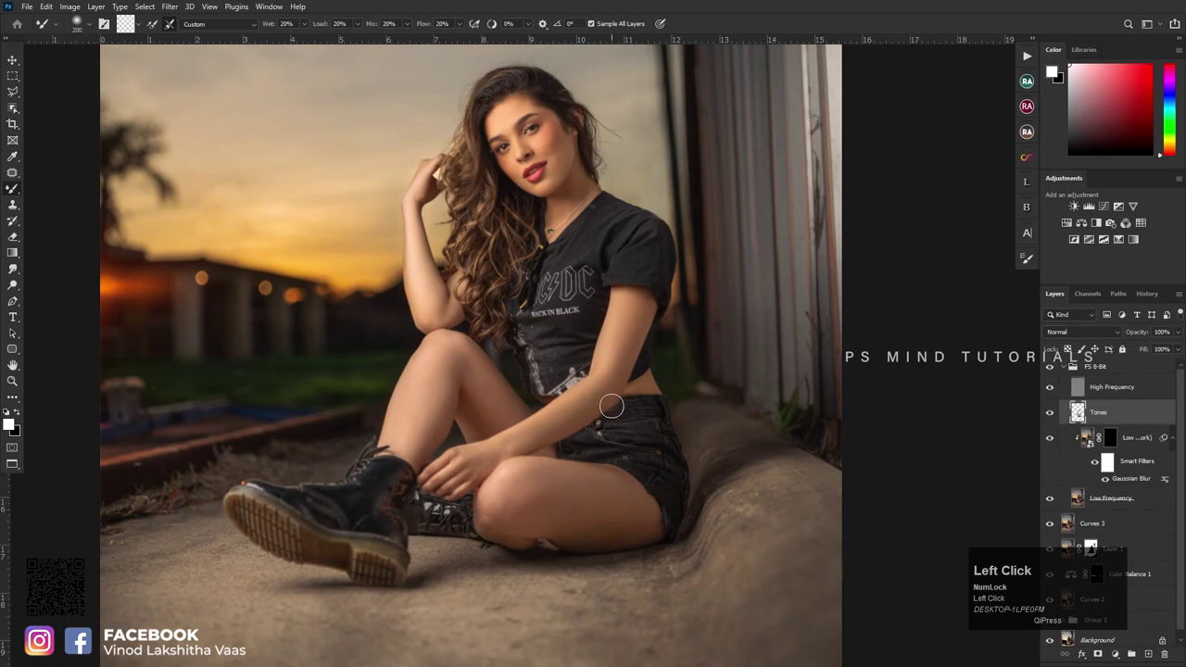
scroll(612, 406, "down", 1)
scroll(586, 396, "down", 1)
scroll(585, 396, "up", 3)
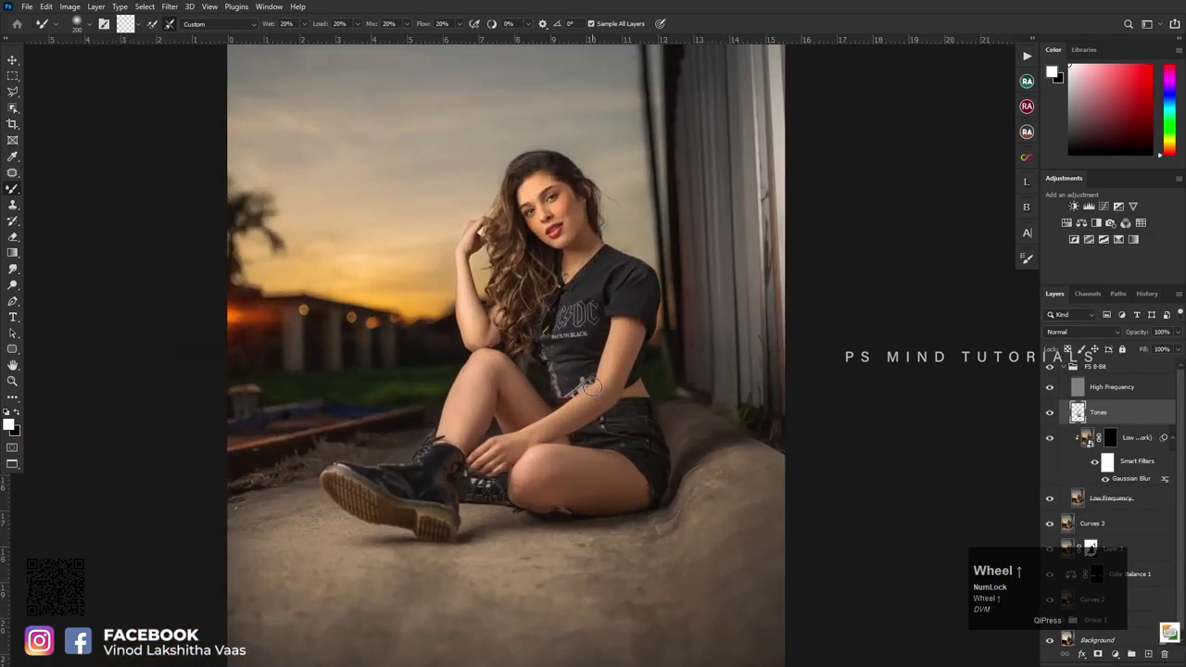
left_click(1064, 367)
scroll(484, 352, "up", 3)
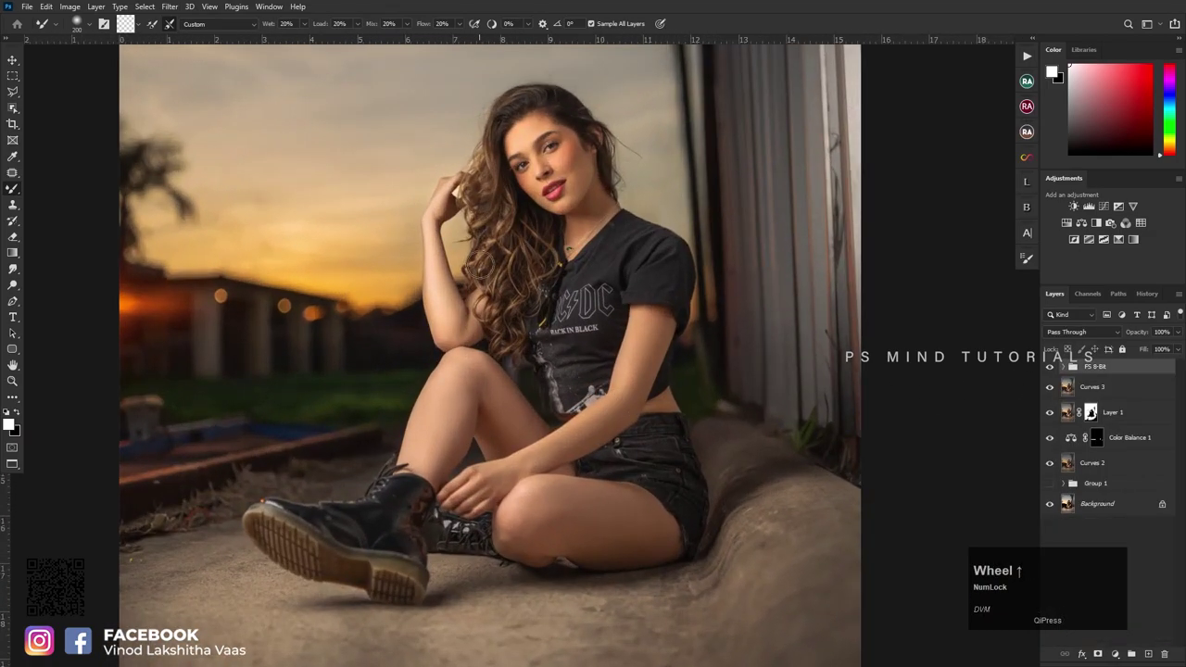
Step: Switch from the Mixer Brush to the regular Brush tool
left_click_drag(562, 352, 569, 374)
scroll(588, 309, "down", 2)
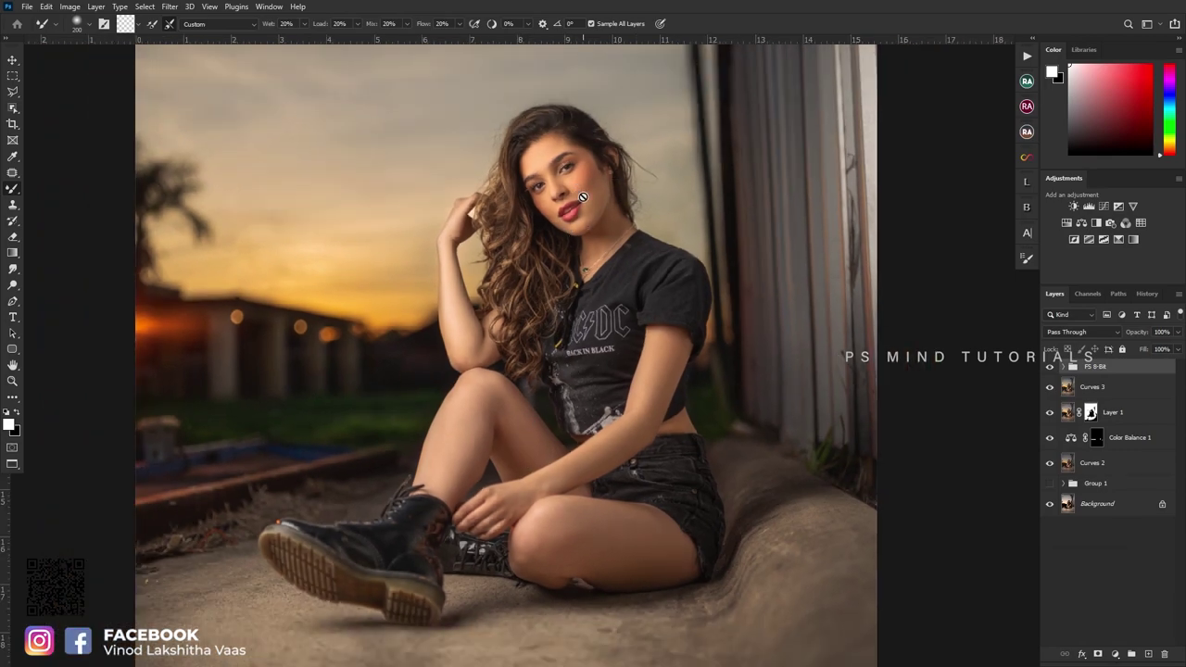
key("b")
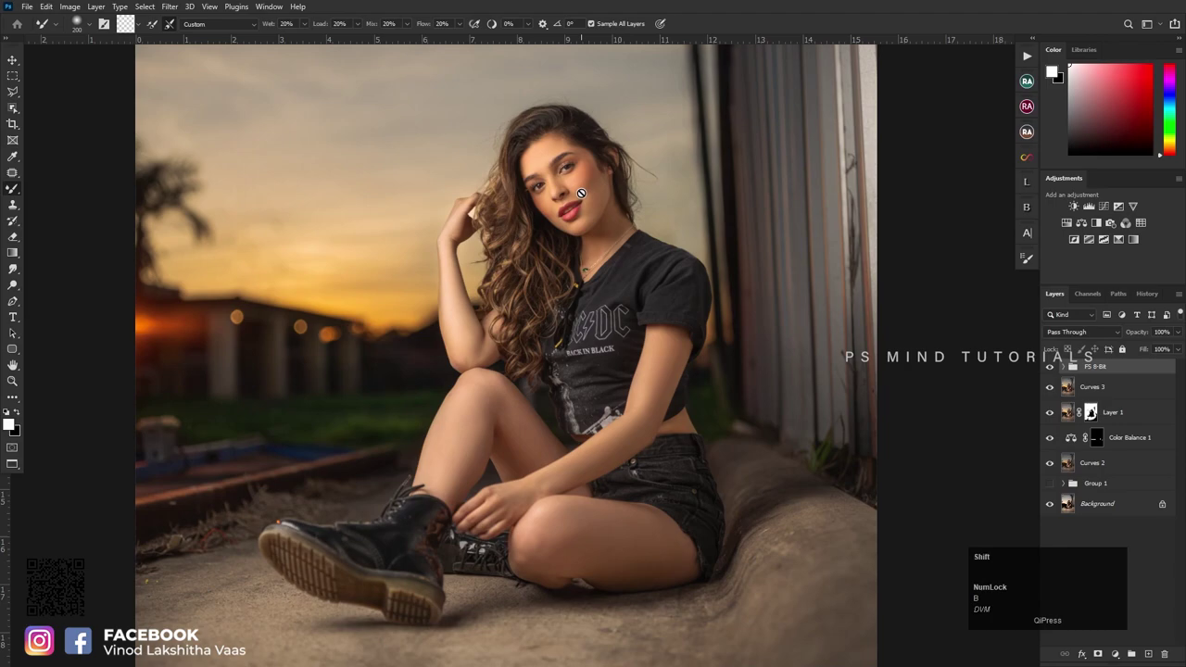
key("shift+b")
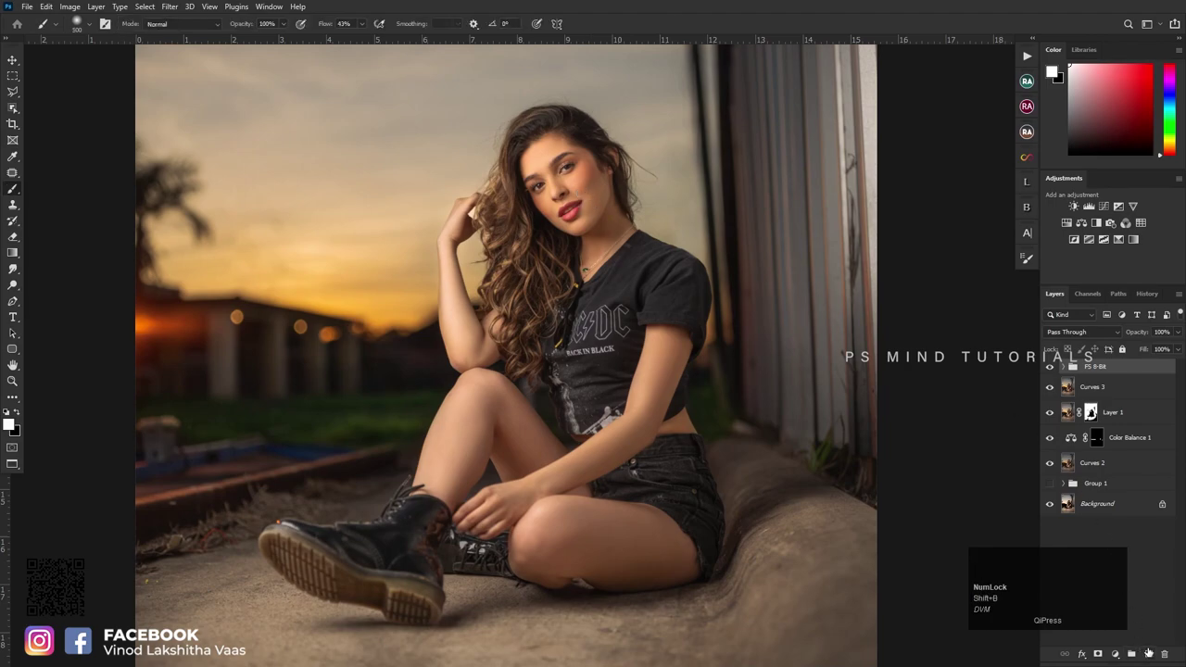
Step: Add a new layer above the frequency separation group and circle the face and raised knee in white
left_click(1100, 386, "ctrl")
left_click(1102, 371)
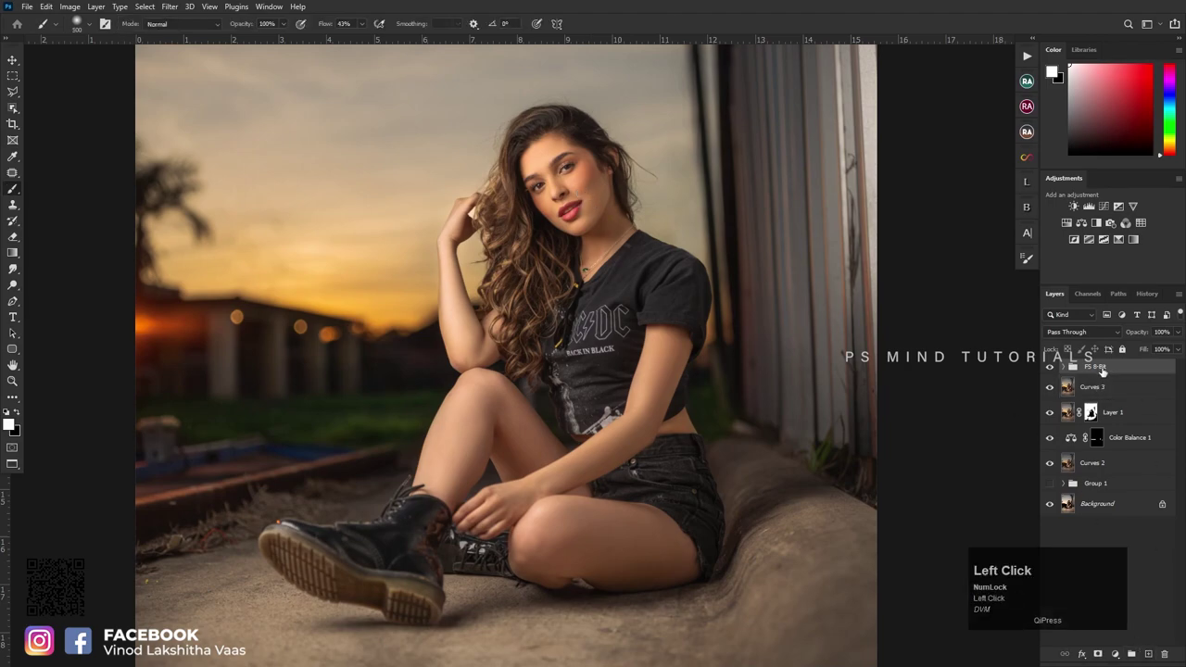
left_click(1149, 653)
key("bracketleft")
key("bracketleft")
scroll(583, 173, "up", 1)
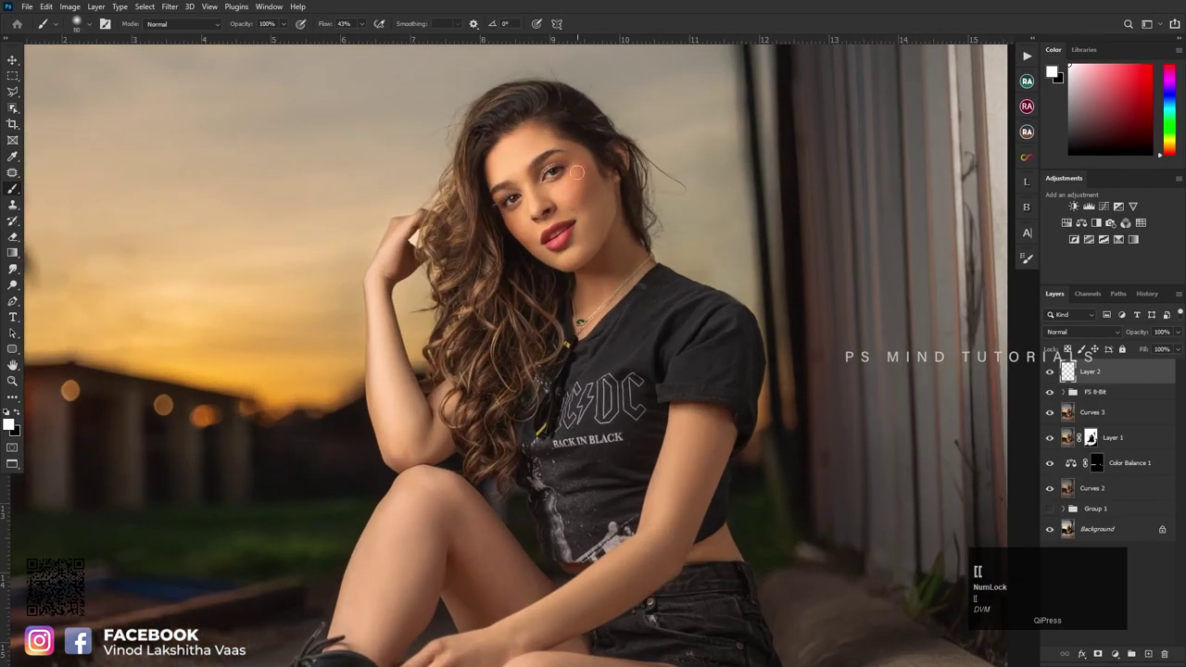
mouse_move(523, 123)
left_mouse_down()
mouse_move(609, 272)
mouse_move(533, 129)
left_mouse_up()
left_click_drag(405, 491, 428, 502)
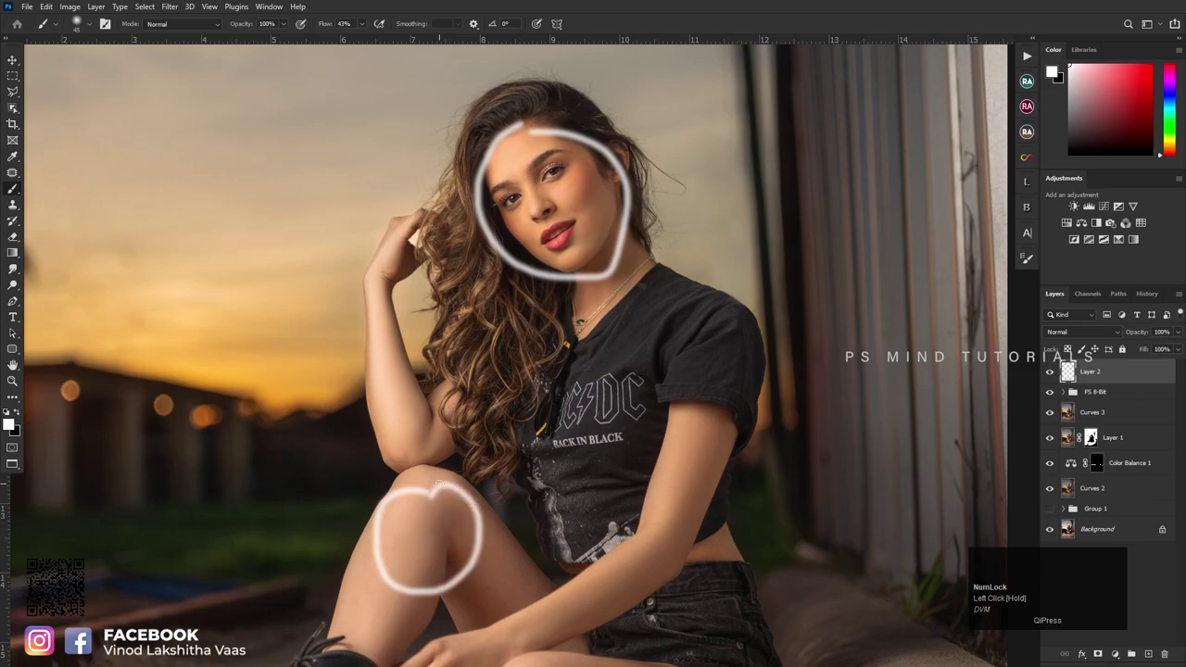
Step: Undo the white circles and delete the new layer
scroll(589, 189, "down", 2)
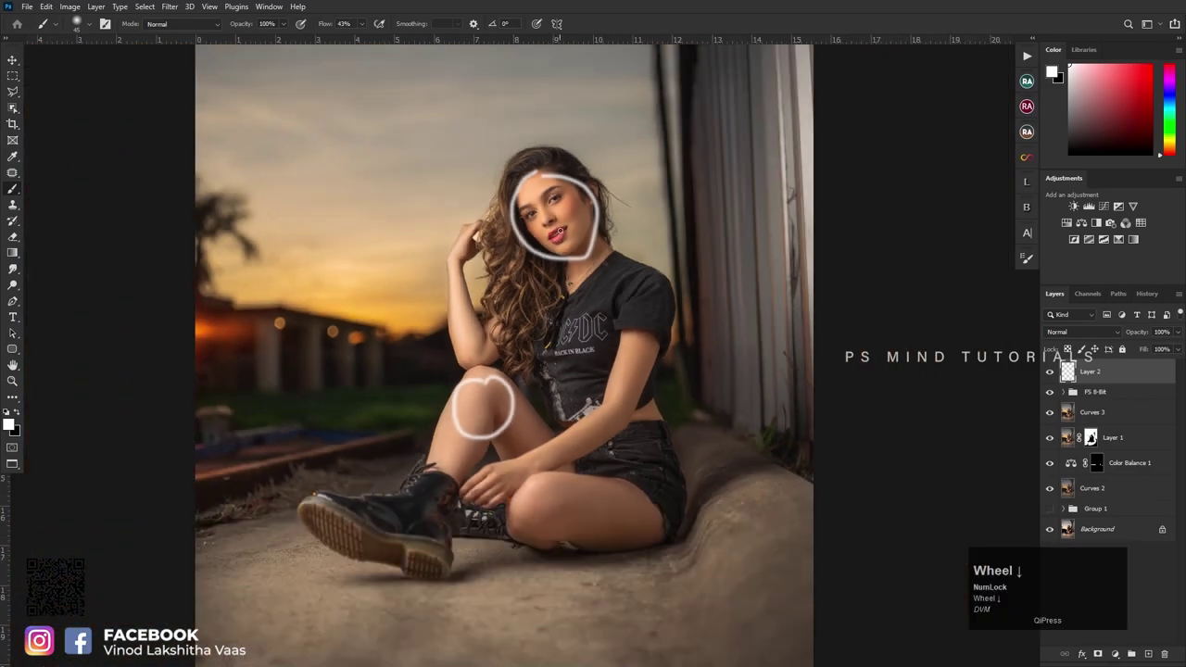
scroll(590, 252, "down", 2)
key("ctrl+z")
key("ctrl+z")
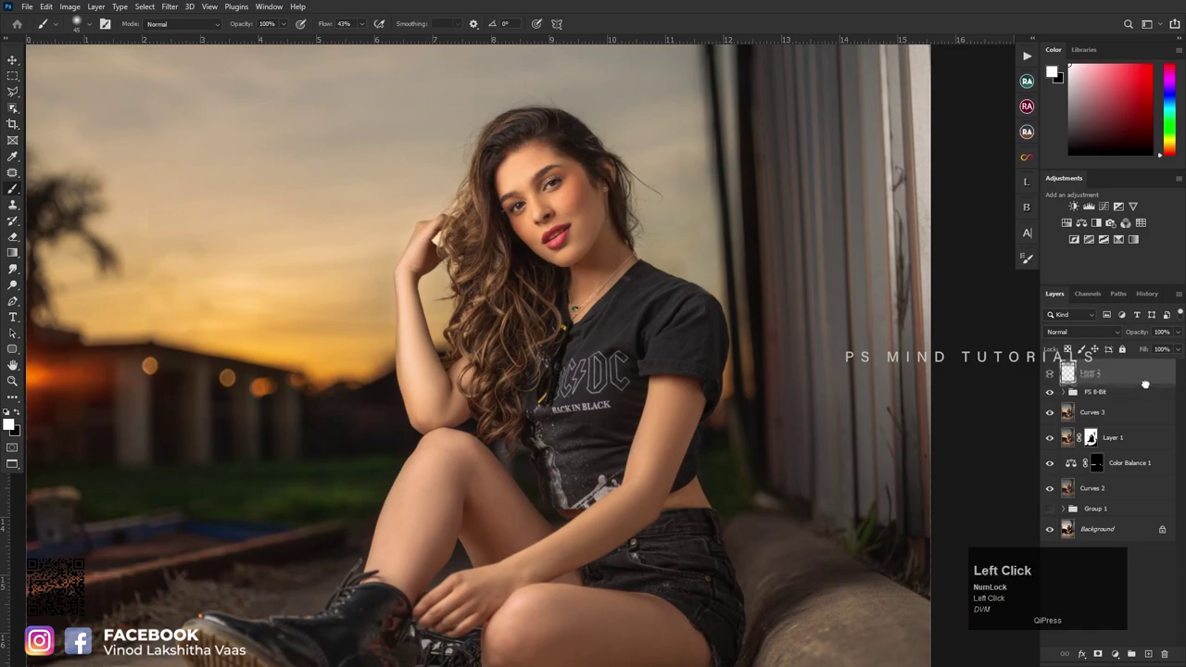
left_click(1165, 655)
Step: Merge the frequency separation group into one layer and select the face and neck by painting a Quick Mask with a size 500 brush
scroll(571, 215, "up", 1)
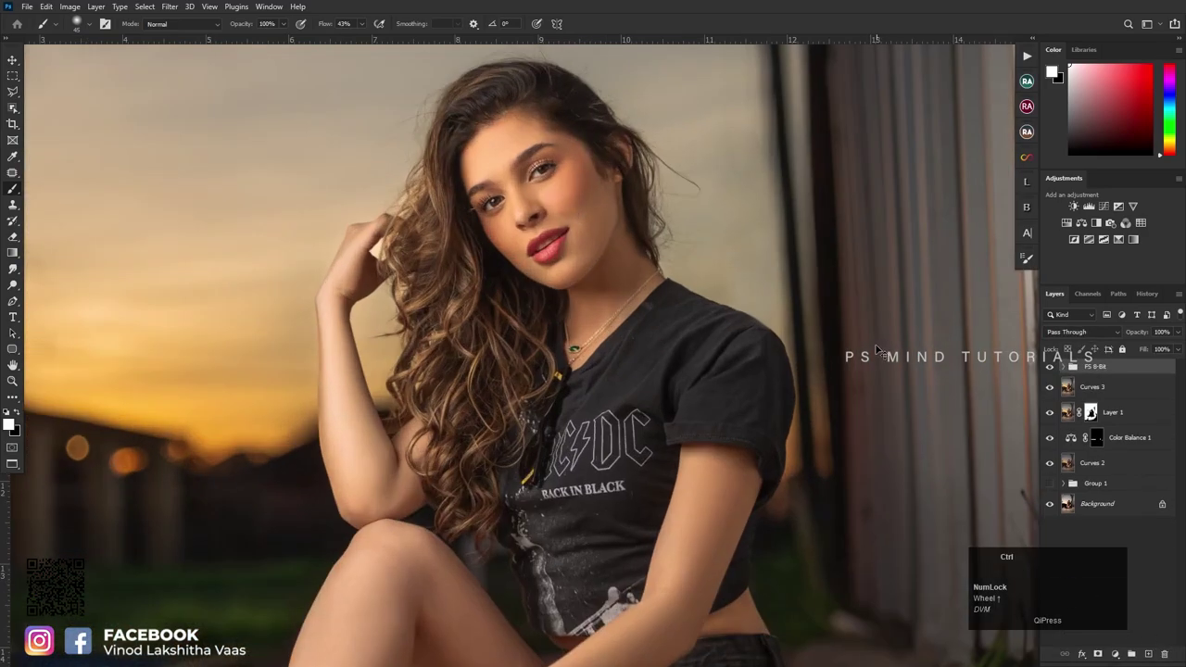
key("q")
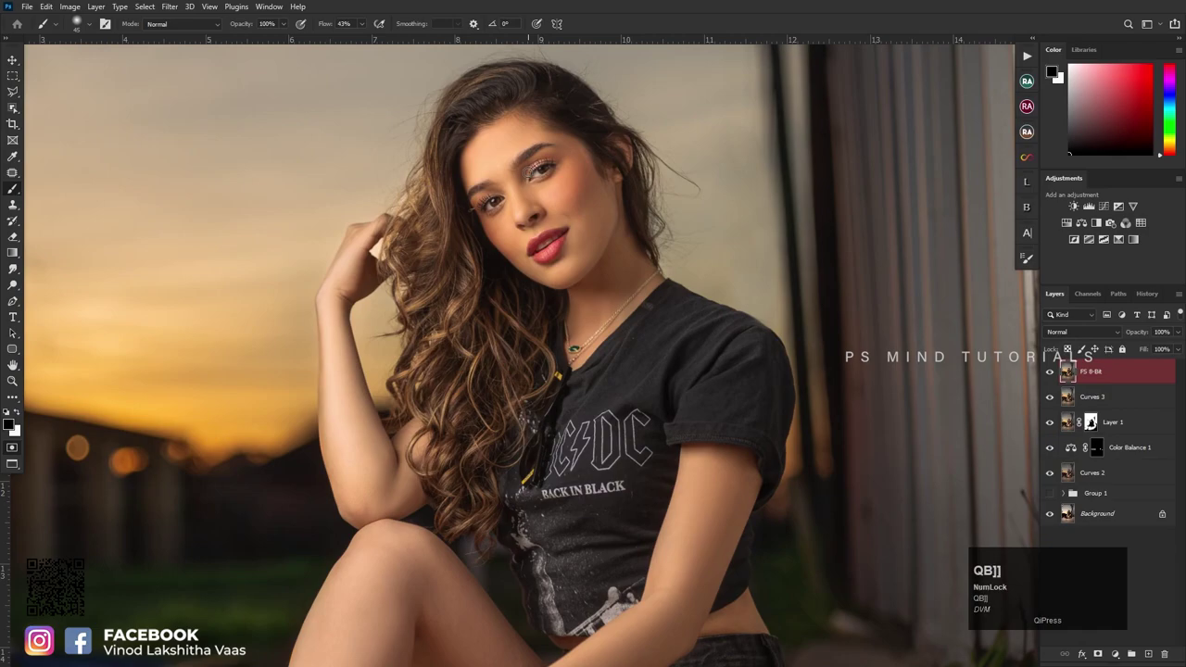
key("bracketright")
key("bracketright")
key("bracketright")
key("bracketright")
mouse_move(500, 169)
left_mouse_down()
mouse_move(560, 266)
mouse_move(534, 169)
mouse_move(524, 192)
mouse_move(515, 186)
mouse_move(550, 244)
mouse_move(555, 155)
mouse_move(615, 214)
mouse_move(597, 302)
mouse_move(579, 199)
left_mouse_up()
key("0")
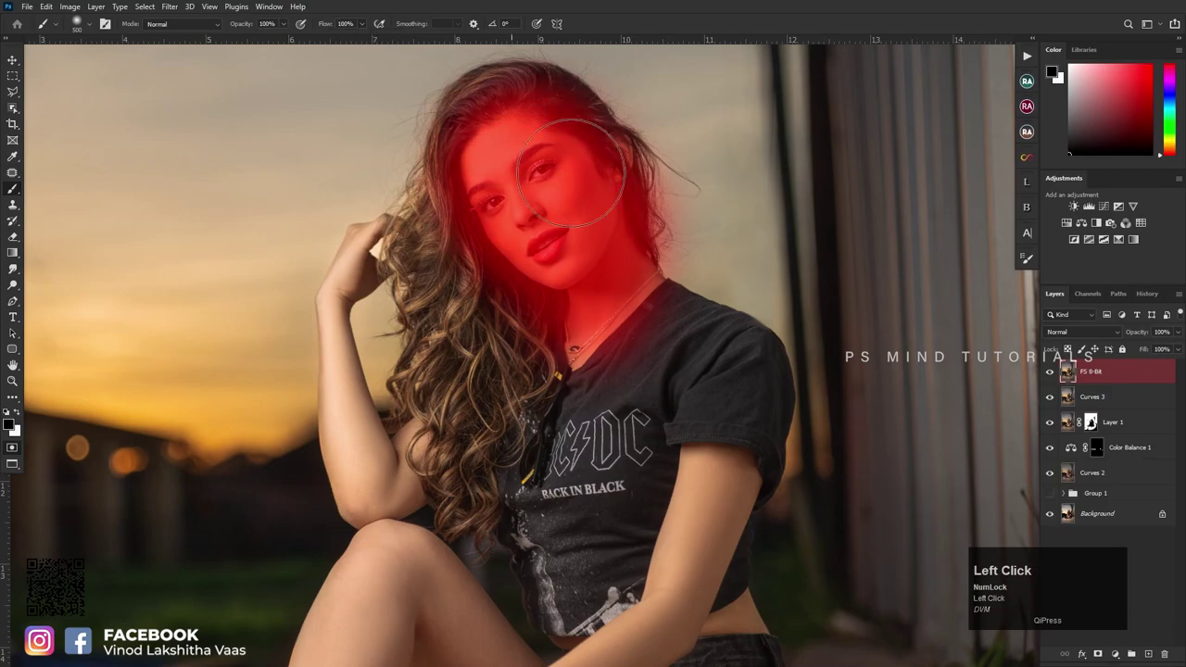
key("q")
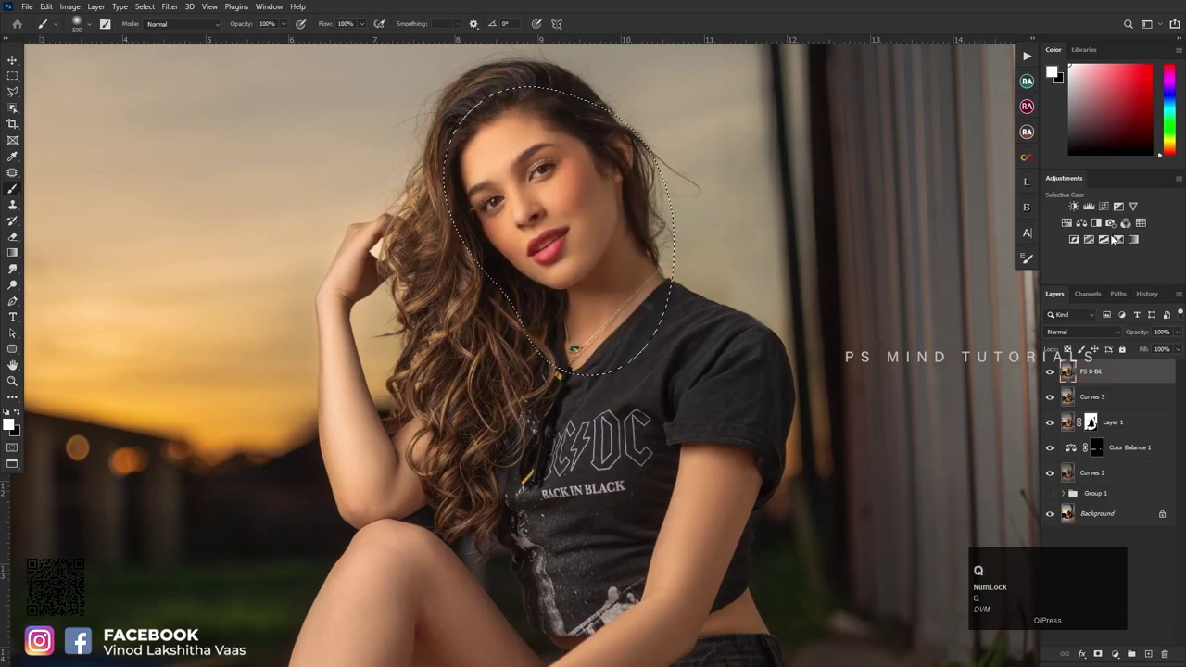
Step: Apply a Selective Color adjustment to the selected face, lowering the Yellow amount in the Yellows range, and clear the selection
key("alt+i")
key("a")
key("s")
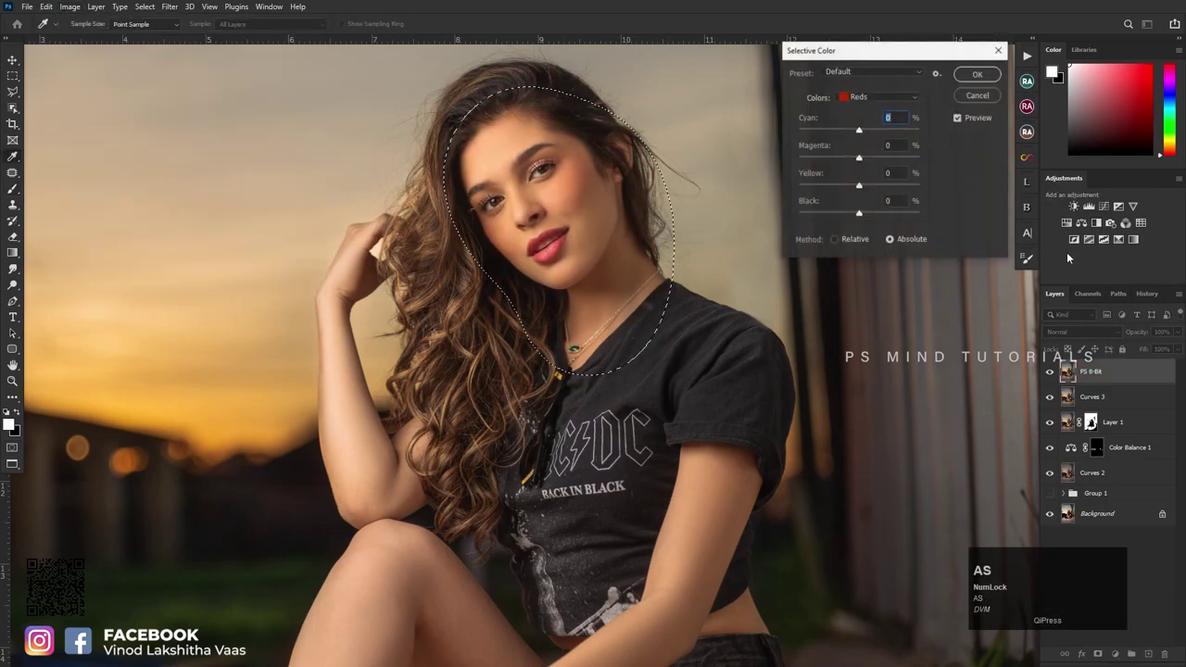
left_click(862, 98)
left_click(867, 119)
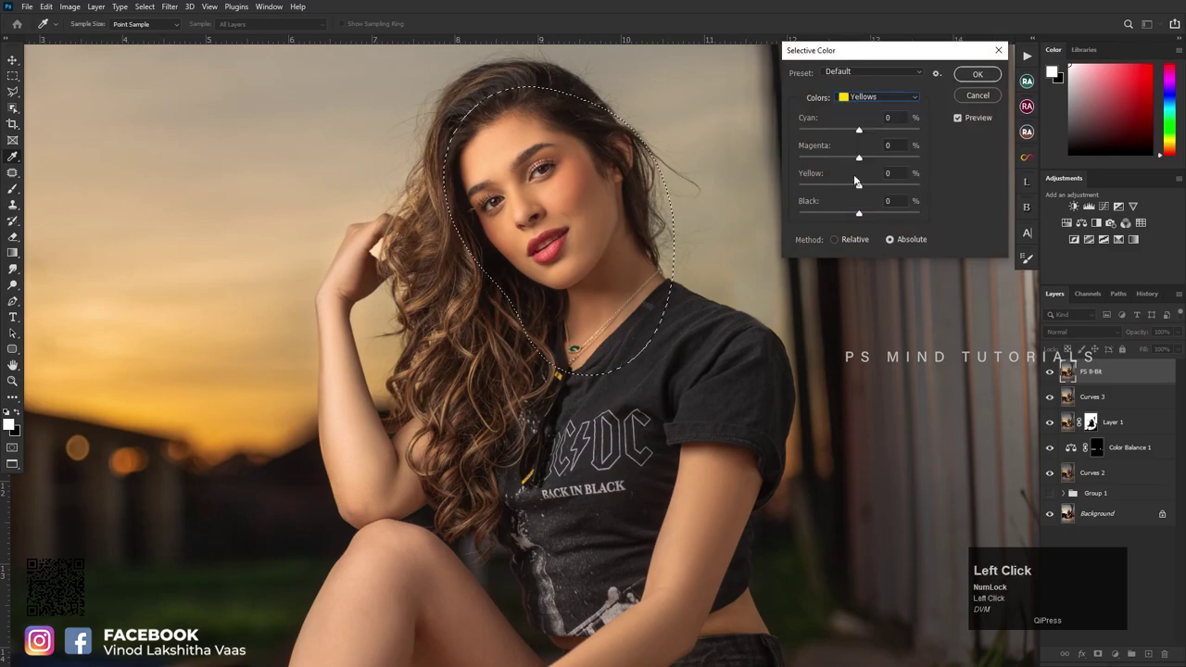
left_click_drag(846, 187, 847, 187)
left_click(876, 96)
left_click(862, 107)
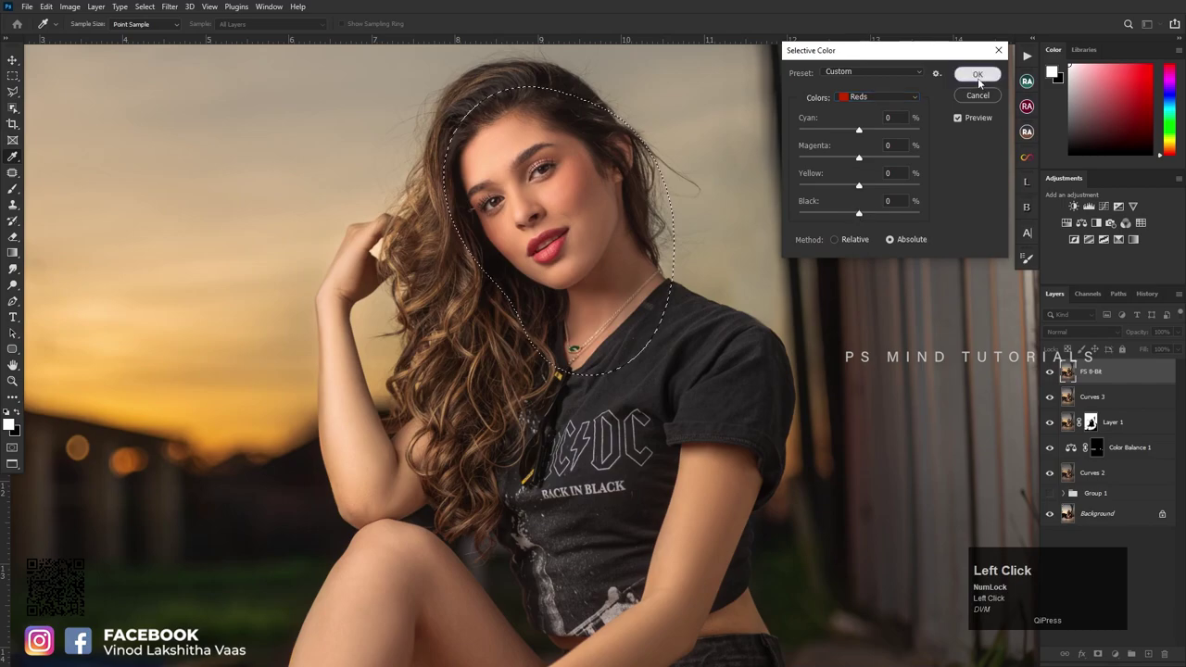
left_click(977, 74)
key("b")
Step: Select both arms, the raised leg and the folded knee by painting over them in Quick Mask mode
scroll(839, 320, "down", 4)
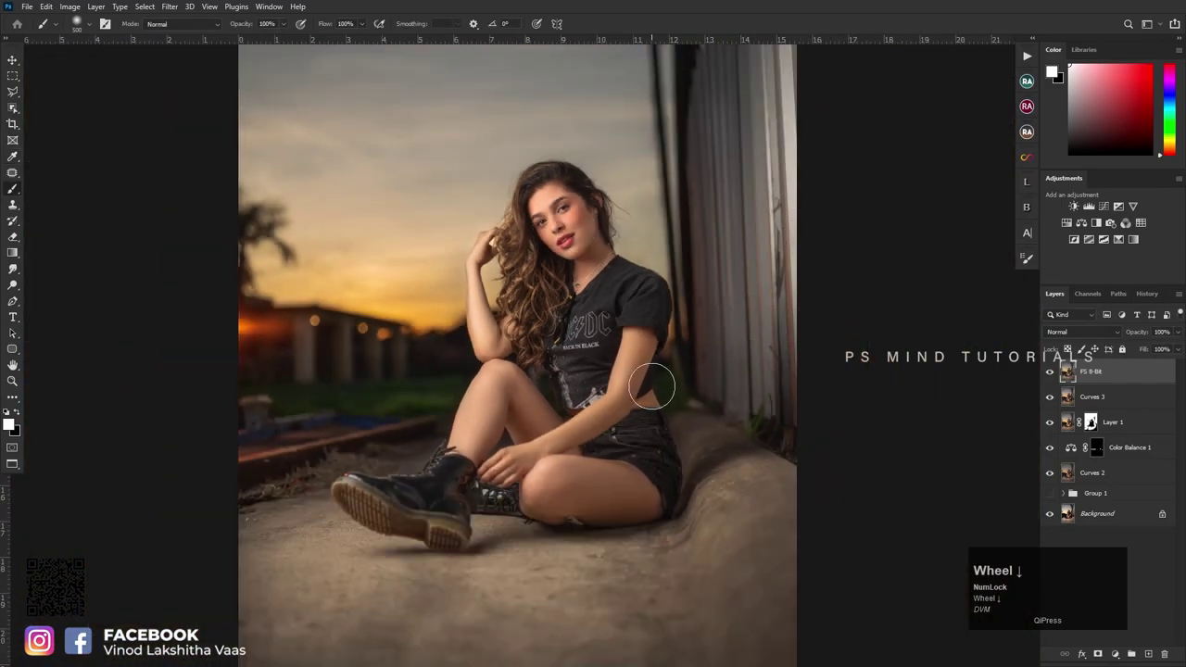
scroll(652, 387, "down", 2)
key("q")
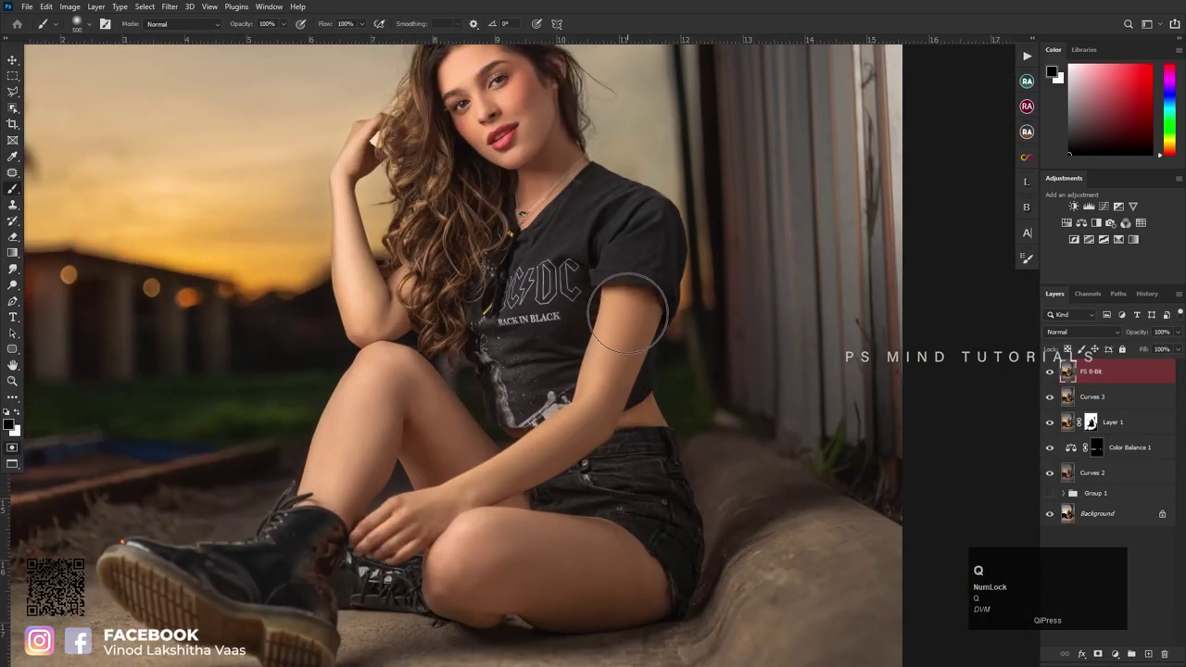
mouse_move(626, 313)
left_mouse_down()
mouse_move(590, 427)
mouse_move(515, 471)
mouse_move(572, 427)
mouse_move(620, 294)
left_mouse_up()
mouse_move(371, 144)
left_mouse_down()
mouse_move(356, 228)
mouse_move(364, 305)
mouse_move(408, 269)
left_mouse_up()
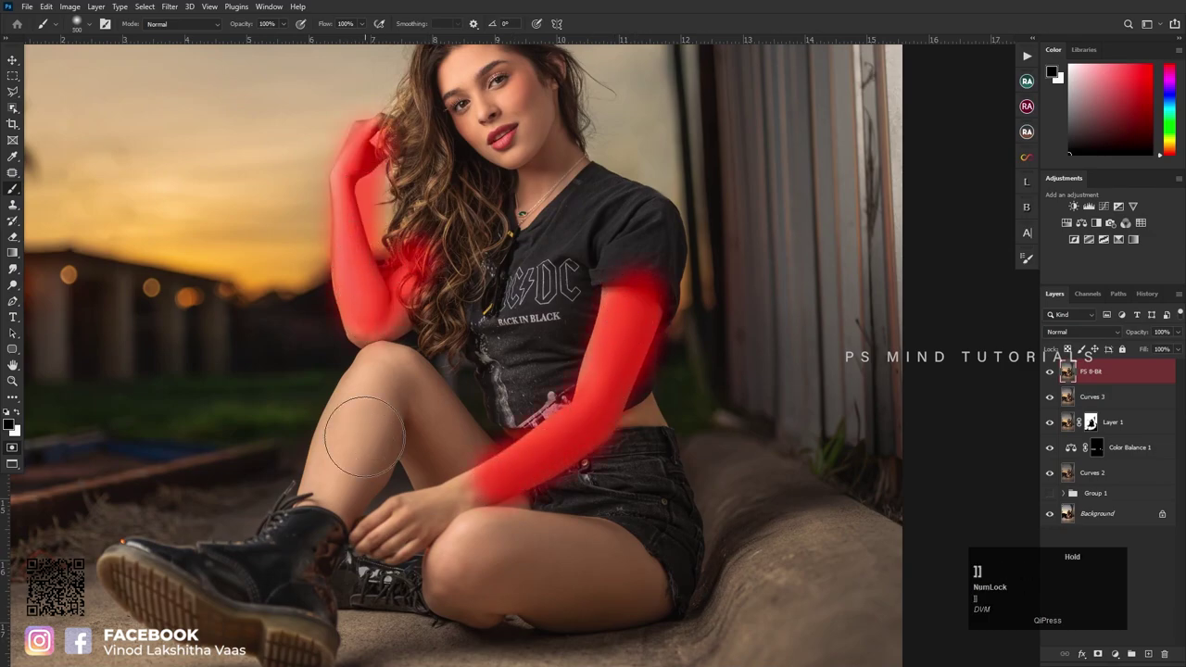
left_click_drag(388, 361, 320, 509)
mouse_move(443, 579)
left_mouse_down()
mouse_move(479, 485)
mouse_move(511, 538)
mouse_move(547, 538)
left_mouse_up()
key("q")
Step: Shift the midtones of the selected arms and legs slightly toward blue with Color Balance
key("ctrl+b")
left_click_drag(816, 182, 823, 186)
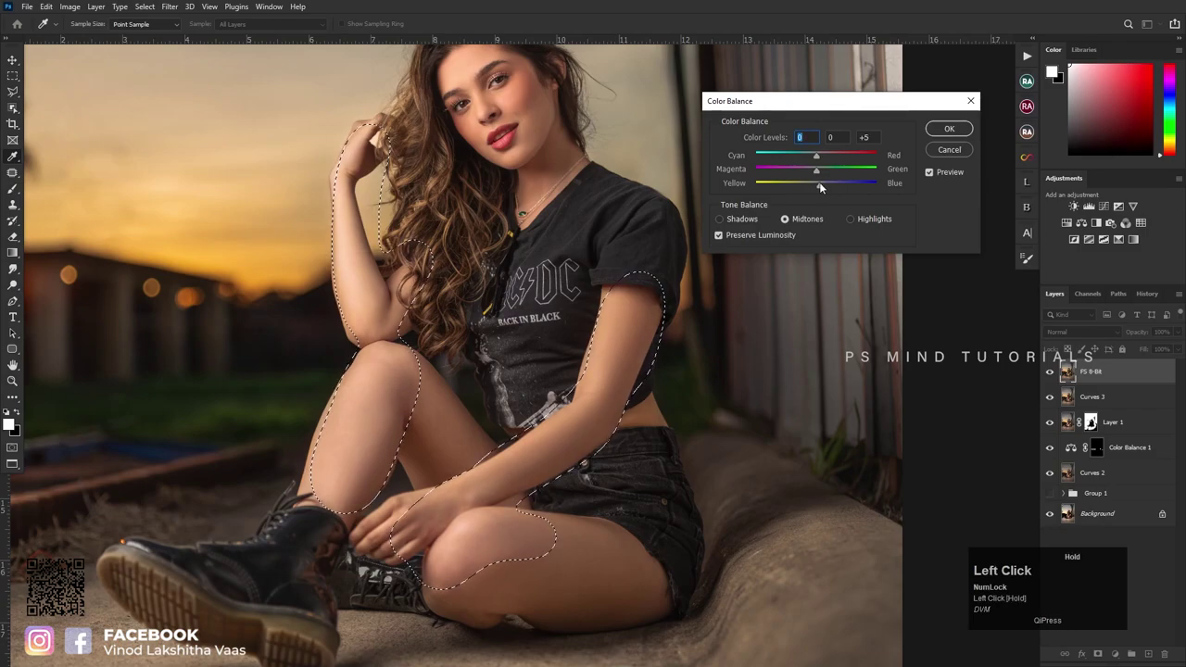
left_click(933, 149)
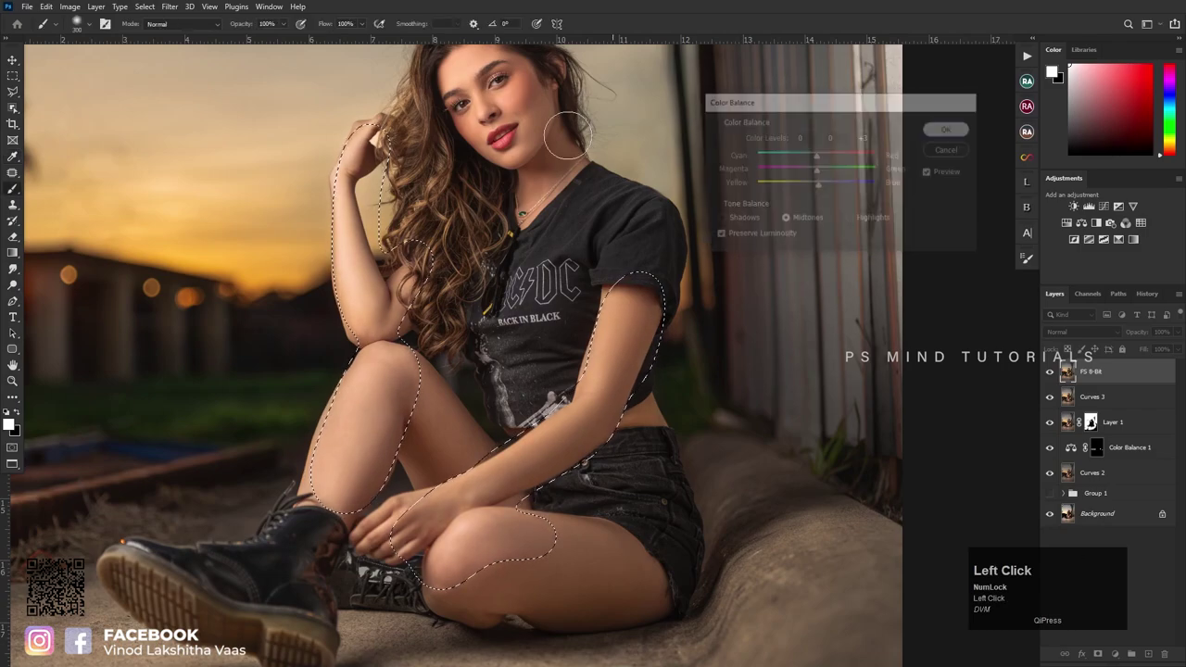
Step: Examine the whole portrait at different magnifications to judge the overall retouch and colour
scroll(656, 312, "down", 3)
scroll(655, 311, "down", 1)
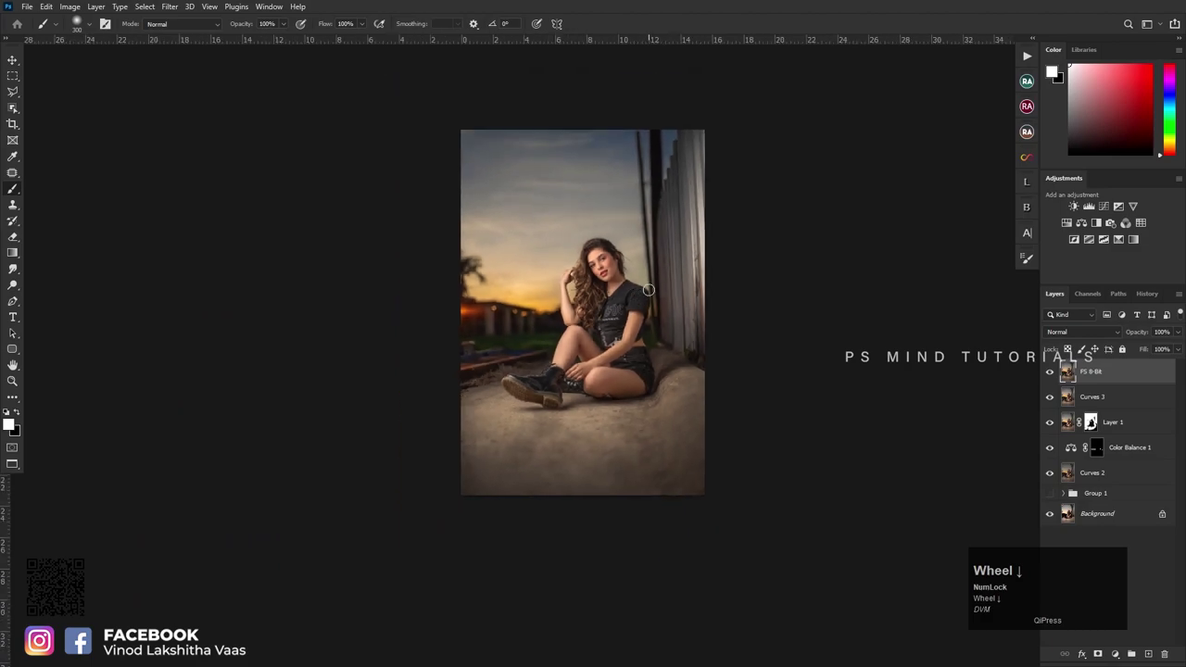
scroll(678, 264, "up", 1)
scroll(606, 249, "down", 1)
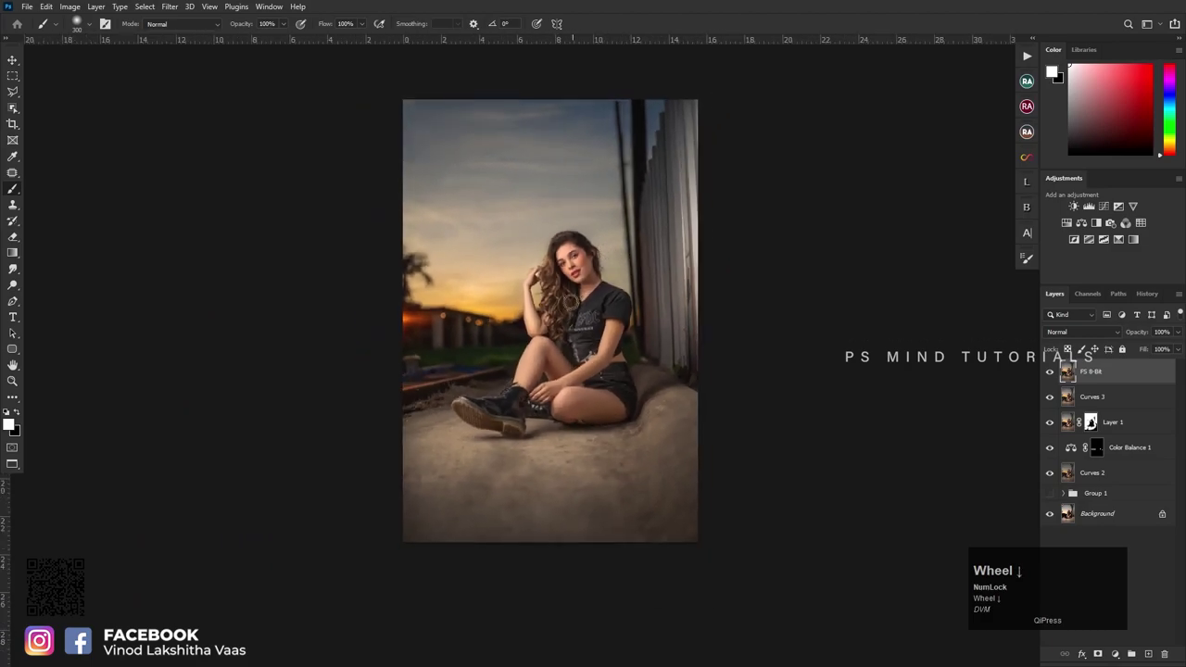
scroll(606, 338, "up", 1)
key("v")
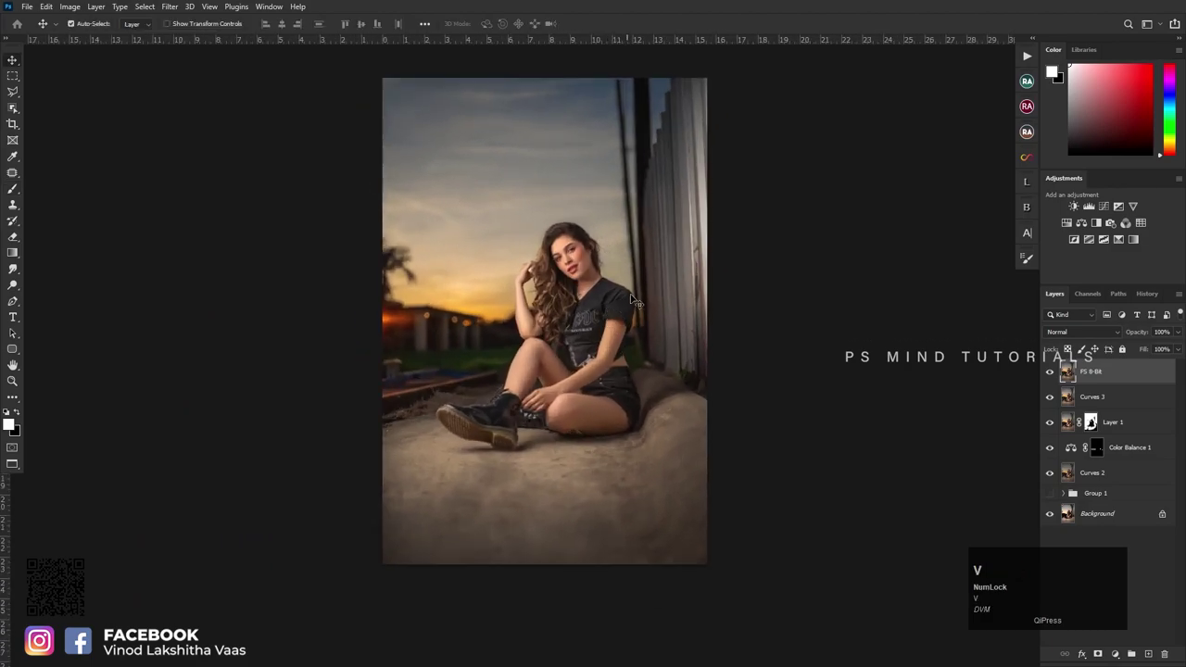
scroll(634, 301, "up", 1)
scroll(639, 306, "down", 1)
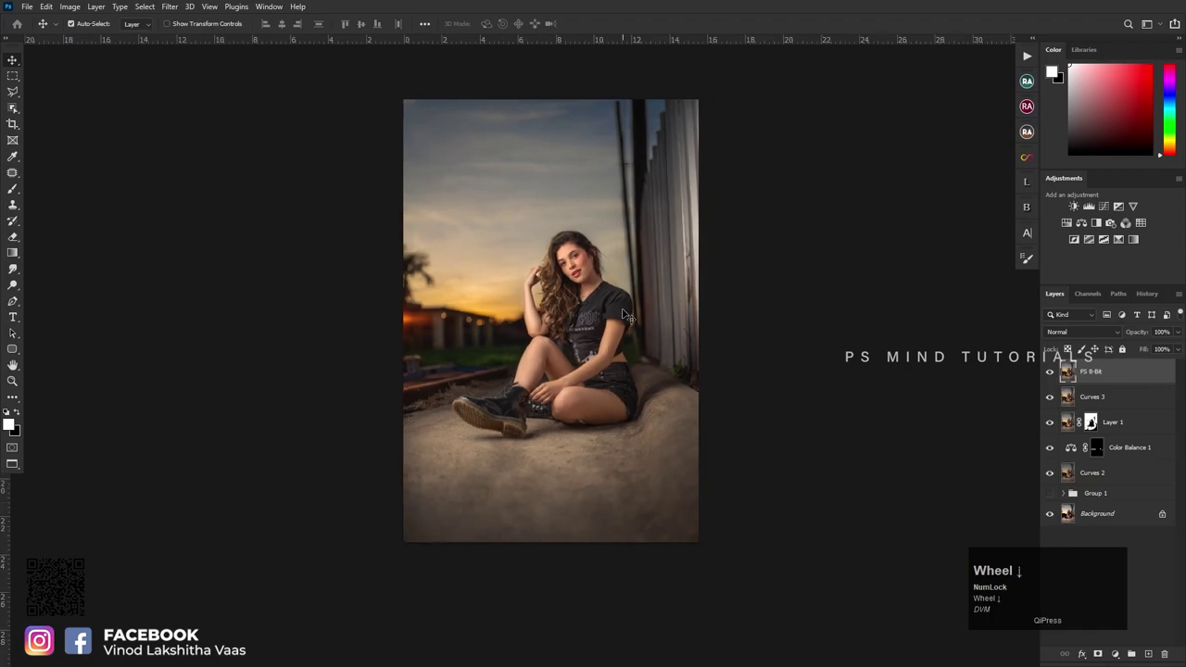
scroll(603, 297, "up", 1)
Step: Delete the intermediate layers from Curves 3 down to Curves 2
left_click(1119, 402)
left_click(1118, 479, "shift")
left_click_drag(1119, 480, 1133, 493)
Step: Compare the retouched portrait with the original background by toggling the visibility of the merged retouch layer
left_click(1052, 392)
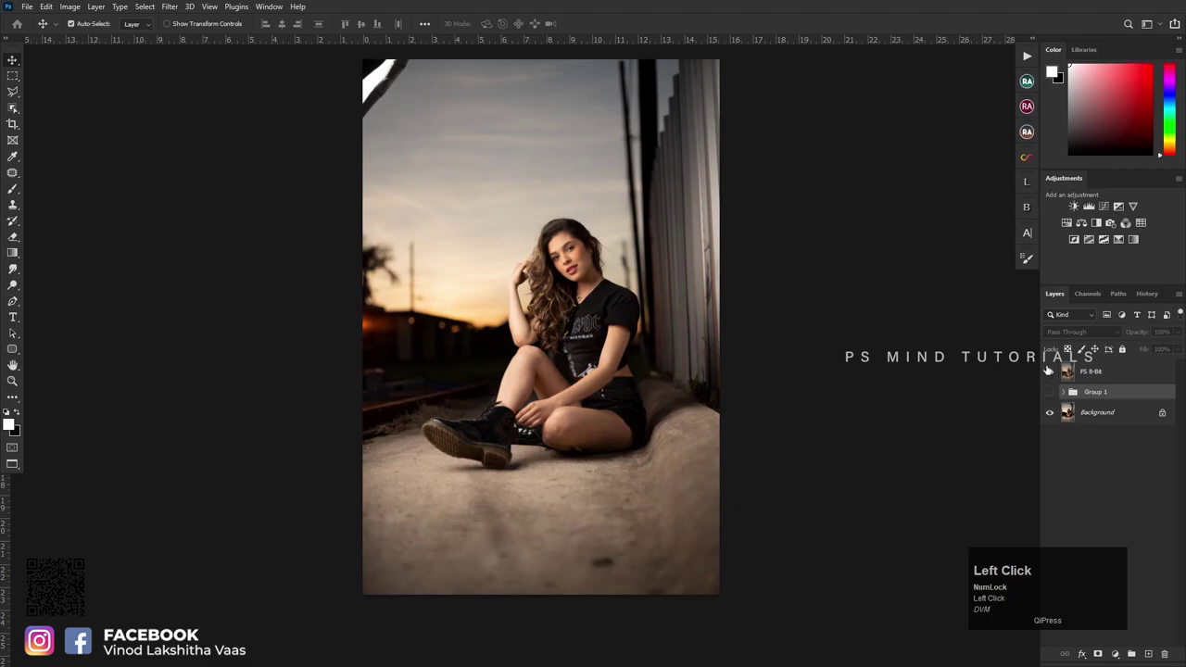
left_click(1050, 372)
scroll(621, 301, "down", 1)
scroll(629, 300, "up", 2)
scroll(629, 299, "down", 1)
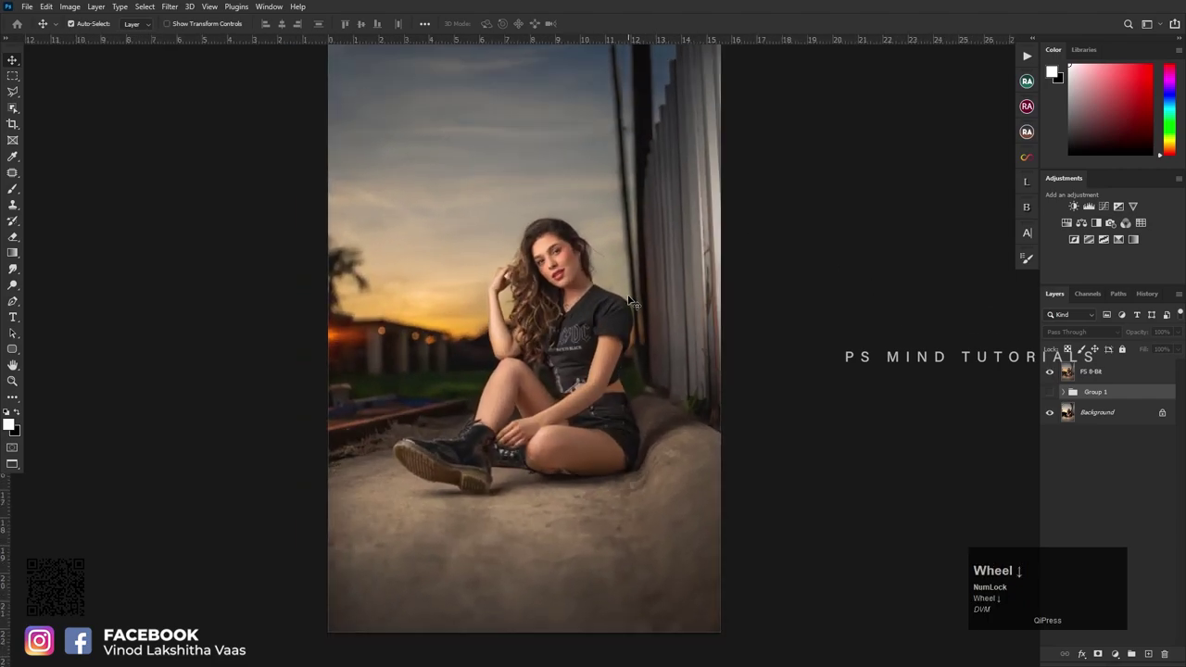
scroll(542, 354, "down", 1)
scroll(547, 339, "up", 1)
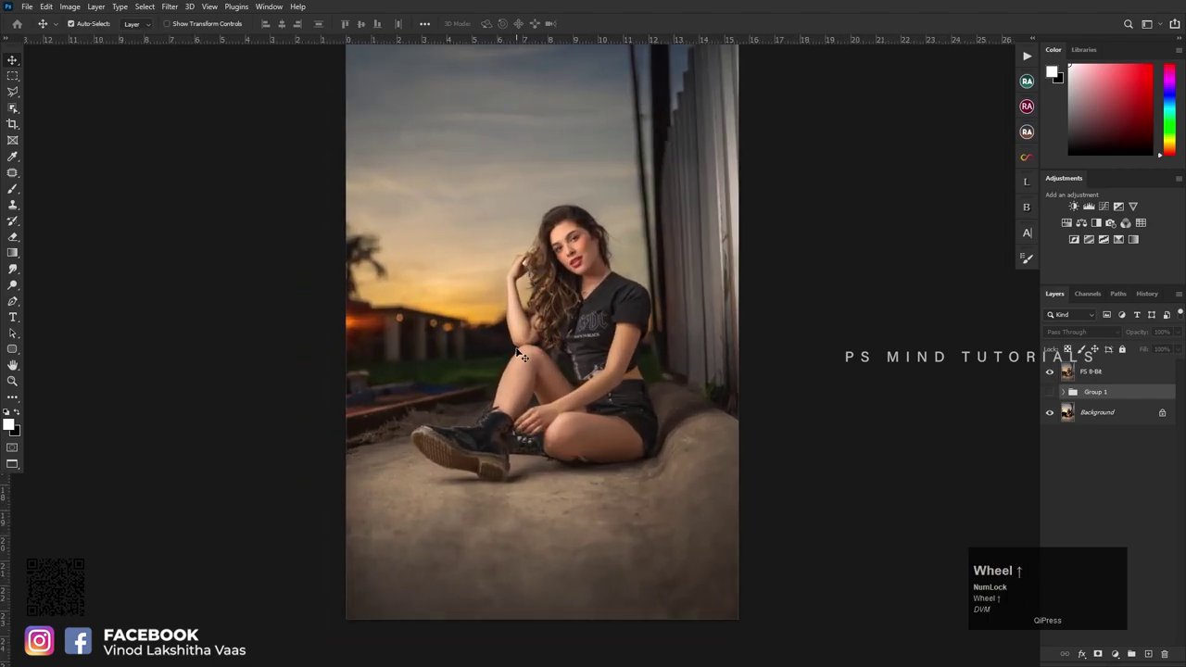
Step: Inspect the full-length portrait, hiding and showing the FS 8-Bit layer to judge the retouch against the original
scroll(517, 348, "down", 1)
scroll(571, 322, "up", 1)
left_click_drag(572, 321, 591, 373)
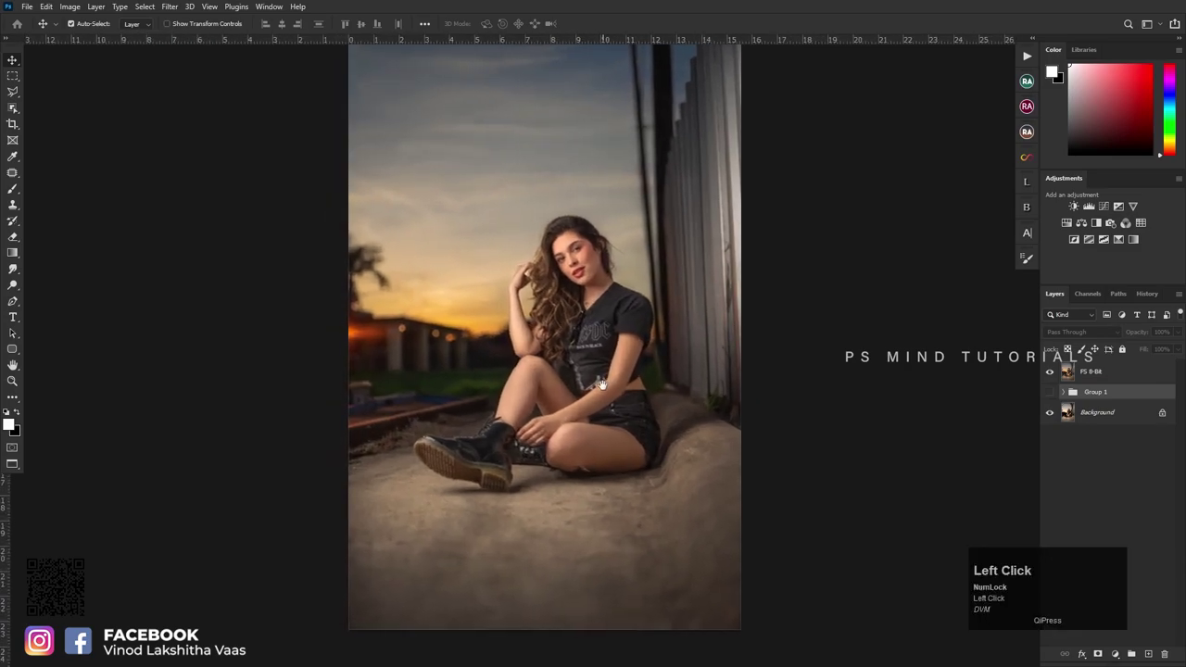
scroll(579, 366, "down", 1)
left_click(1049, 374)
left_click(1049, 373)
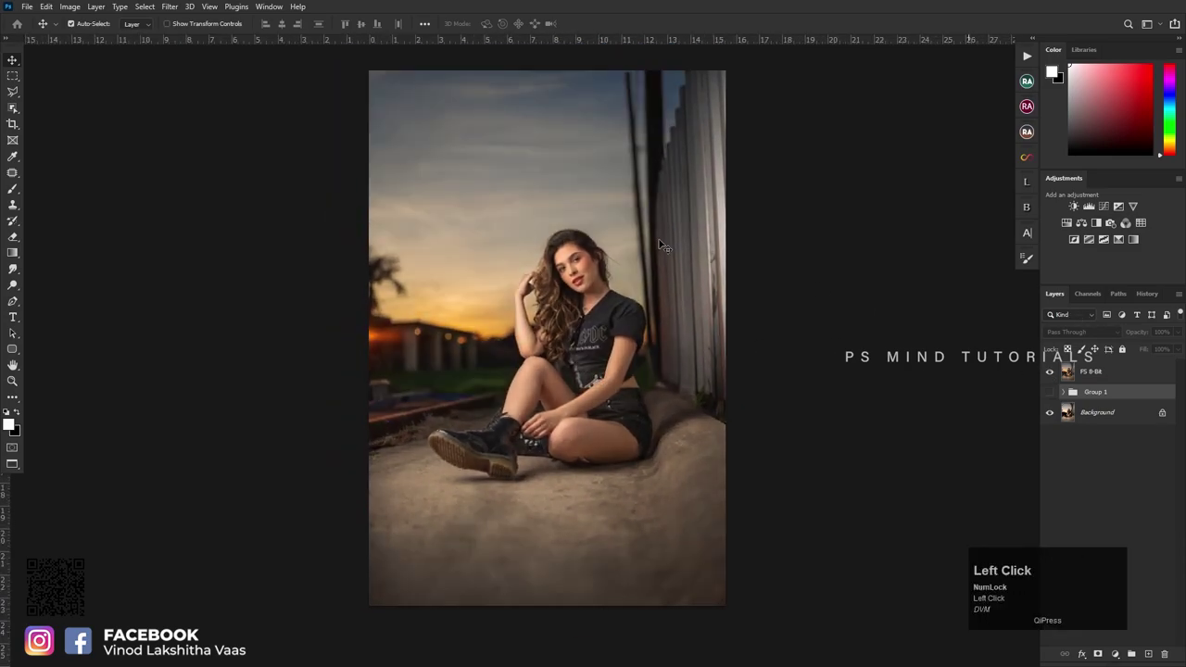
Step: Add a Brightness/Contrast adjustment layer above the FS 8-Bit layer and raise the contrast to about 12
left_click(1075, 207)
left_click_drag(1145, 397, 1081, 344)
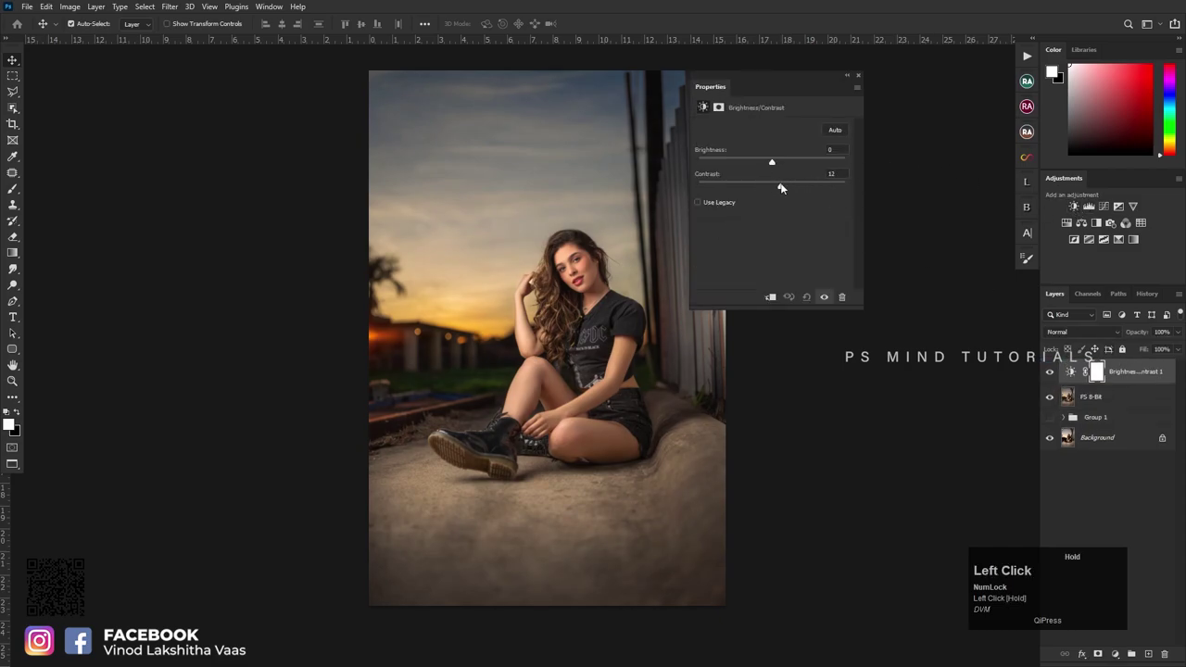
left_click(859, 73)
Step: Sharpen the FS 8-Bit layer with the Unsharp Mask filter, judging the effect on the woman's face
scroll(571, 276, "up", 10)
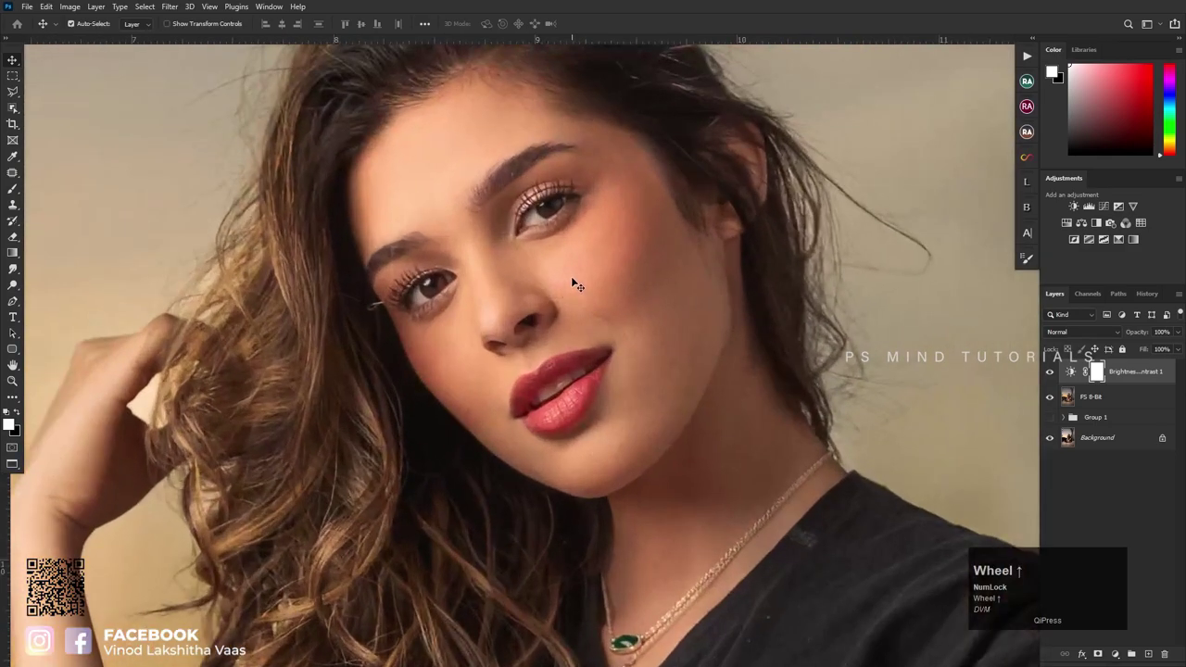
scroll(573, 266, "down", 8)
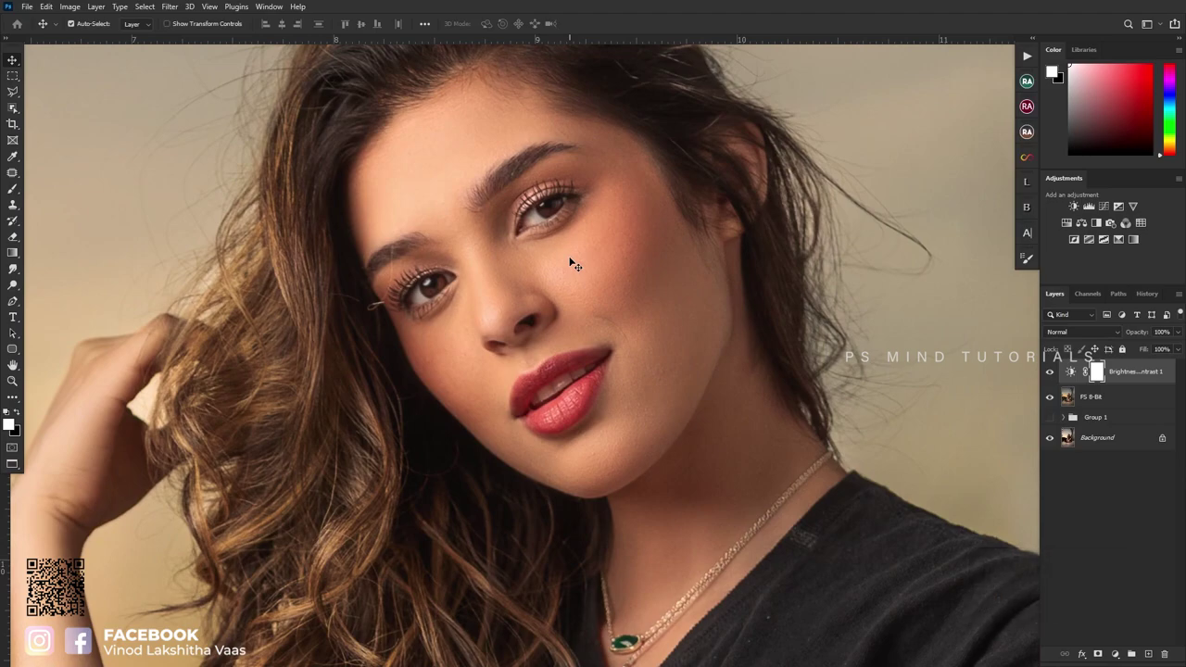
scroll(569, 265, "up", 3)
scroll(570, 268, "up", 2)
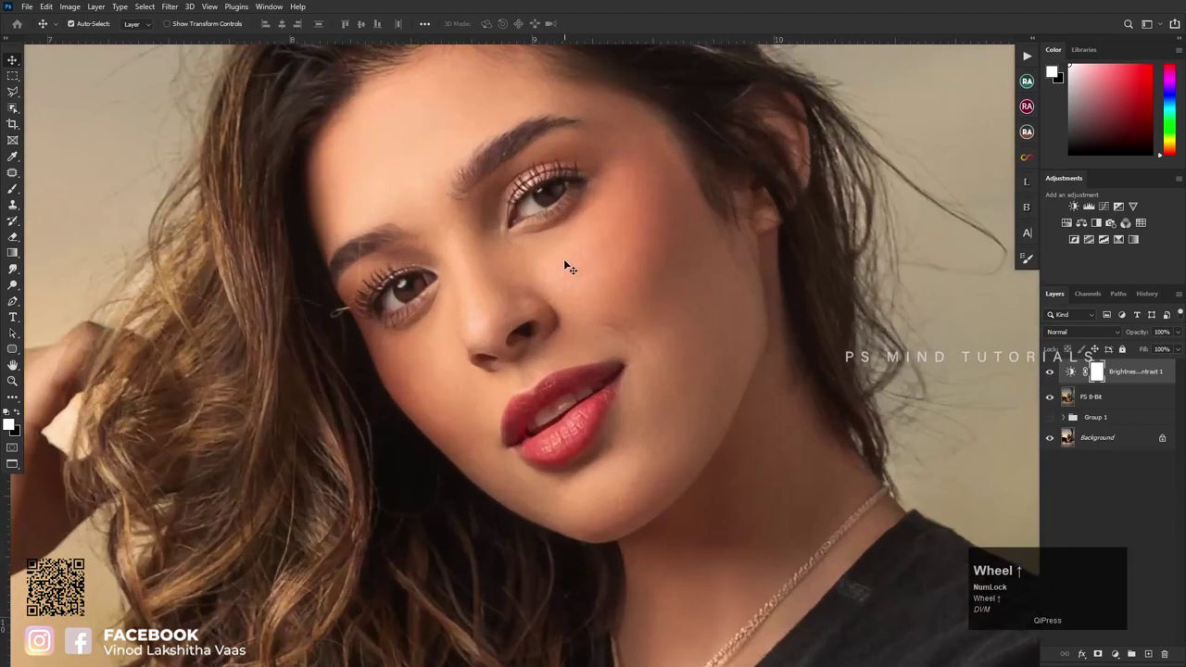
left_click(1131, 401)
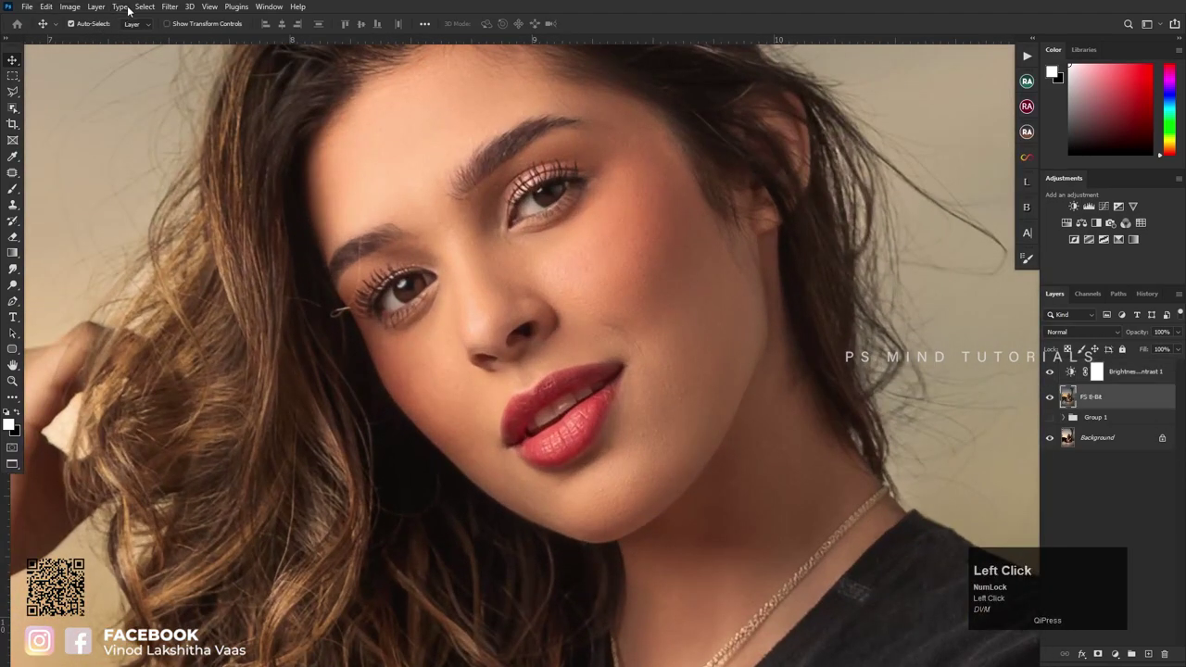
left_click(167, 6)
mouse_move(217, 232)
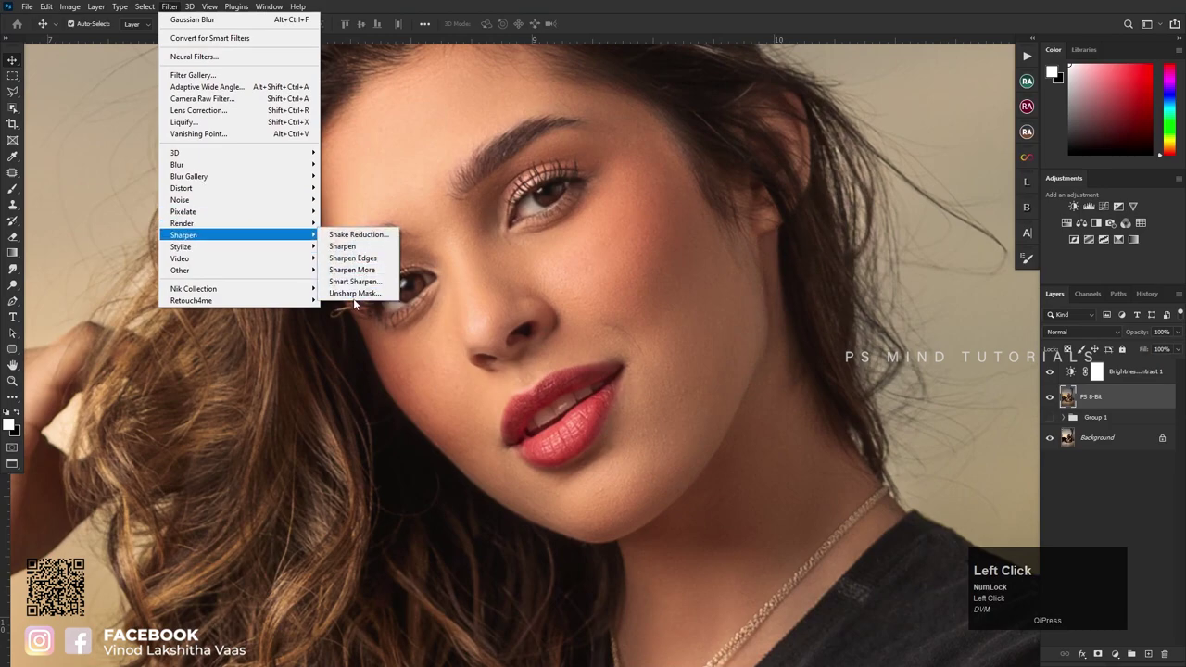
left_click(353, 294)
left_click_drag(597, 112, 821, 151)
left_click(868, 170)
Step: Move the Brightness/Contrast and FS 8-Bit layers together into Group 1 and make the group visible
scroll(542, 272, "down", 3)
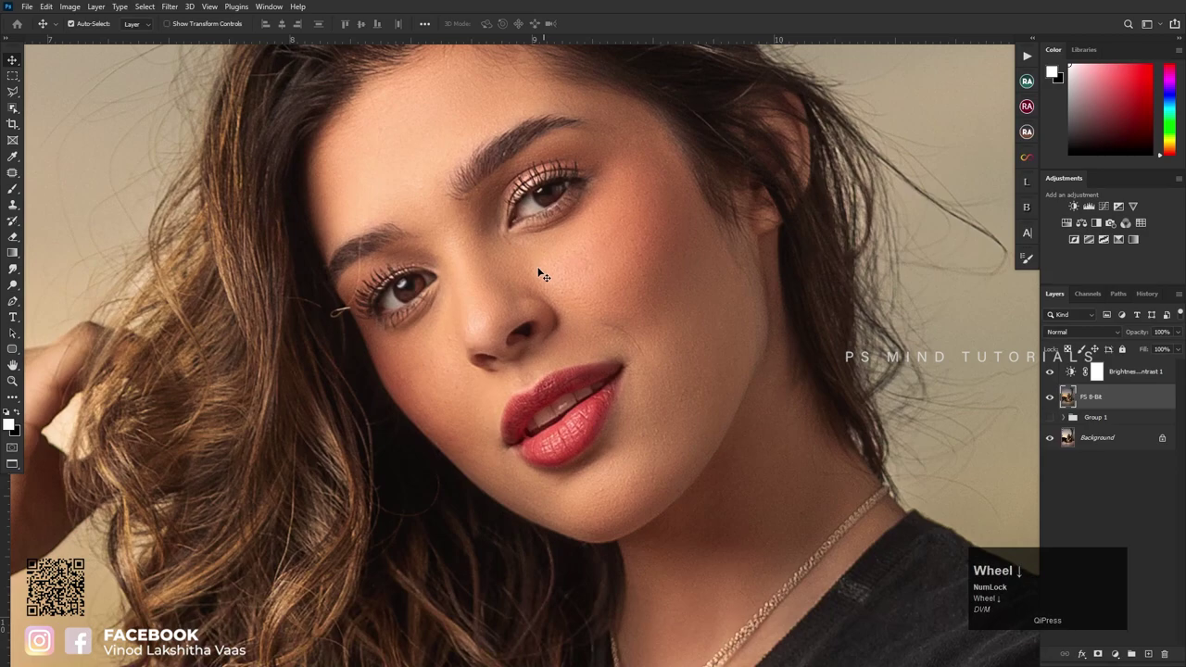
scroll(542, 269, "down", 3)
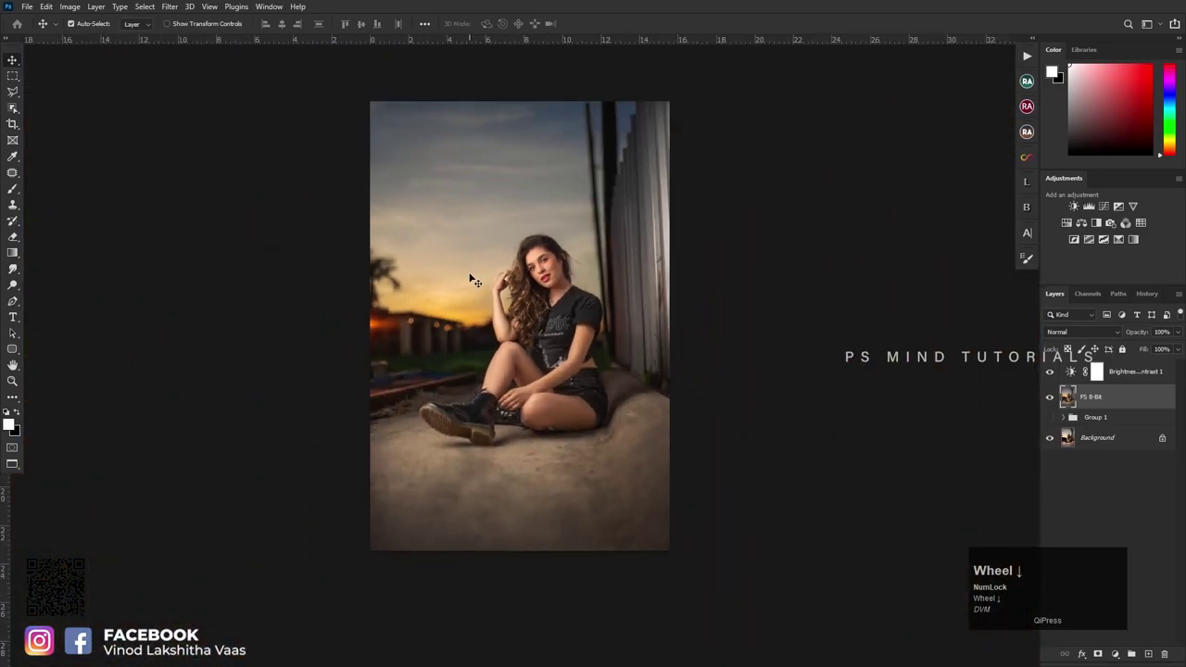
scroll(470, 278, "up", 1)
left_click(1121, 410, "ctrl+shift")
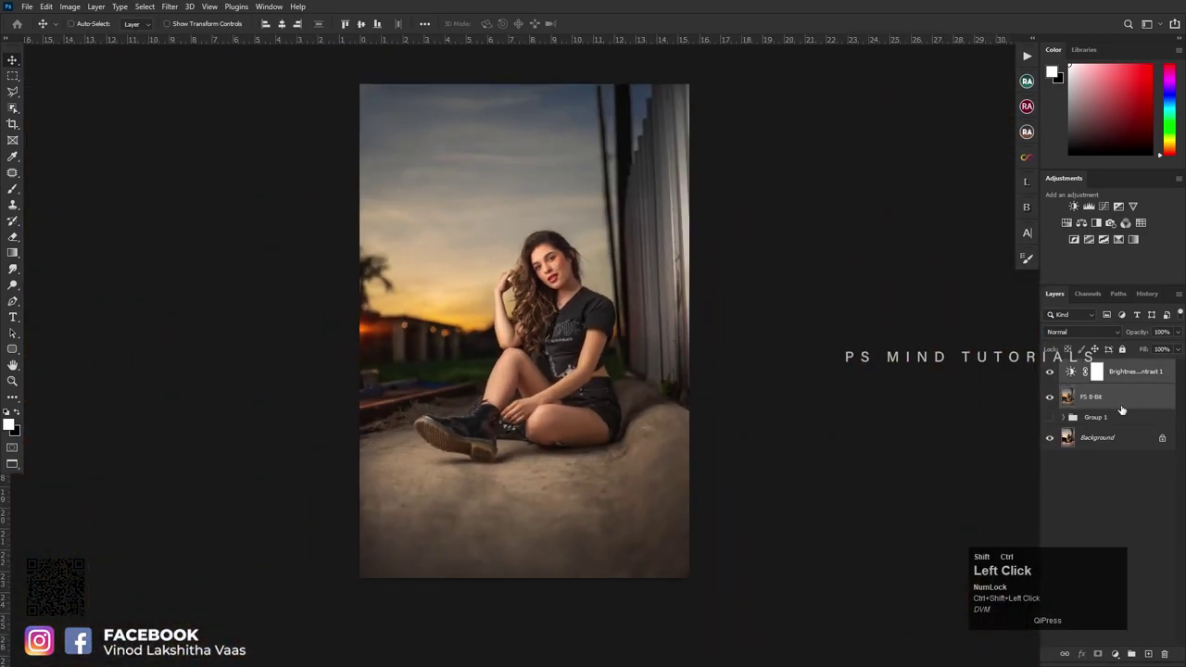
left_click_drag(1121, 400, 1123, 418)
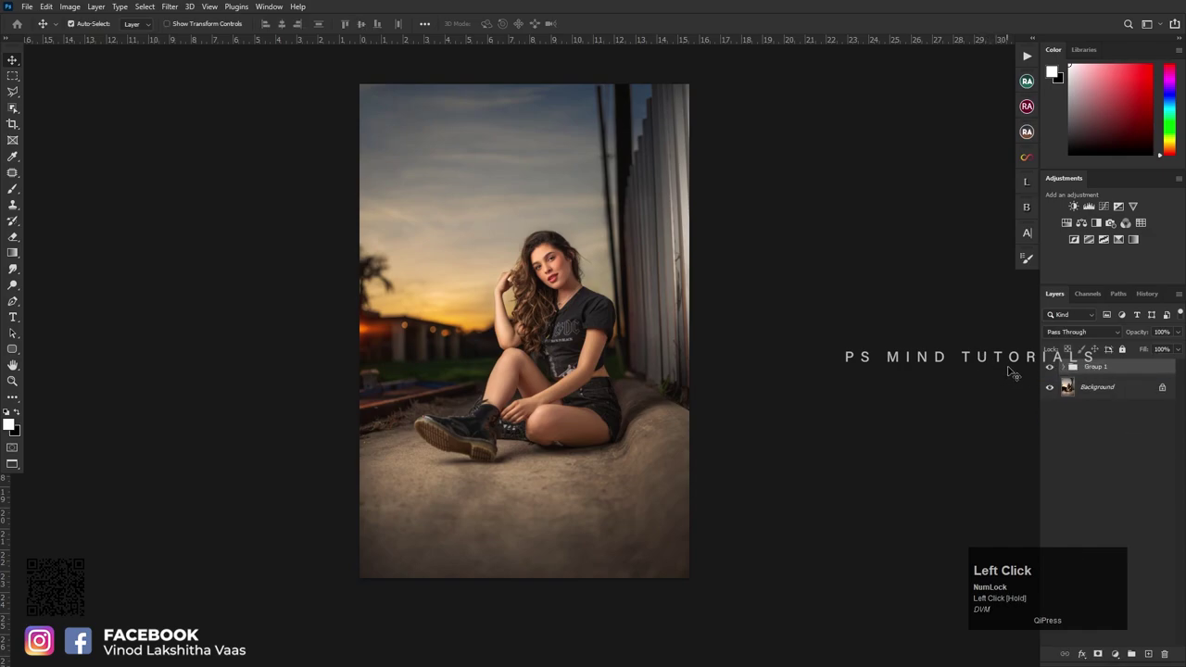
scroll(657, 307, "up", 1)
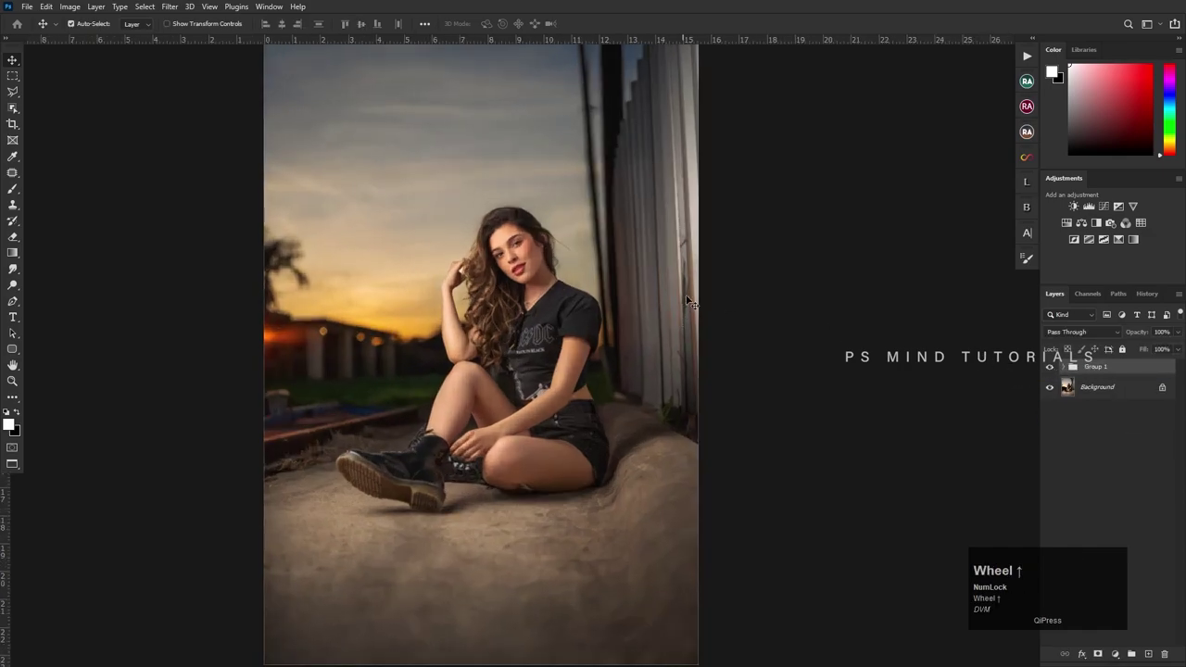
scroll(687, 304, "down", 1)
scroll(598, 286, "down", 1)
scroll(574, 316, "up", 1)
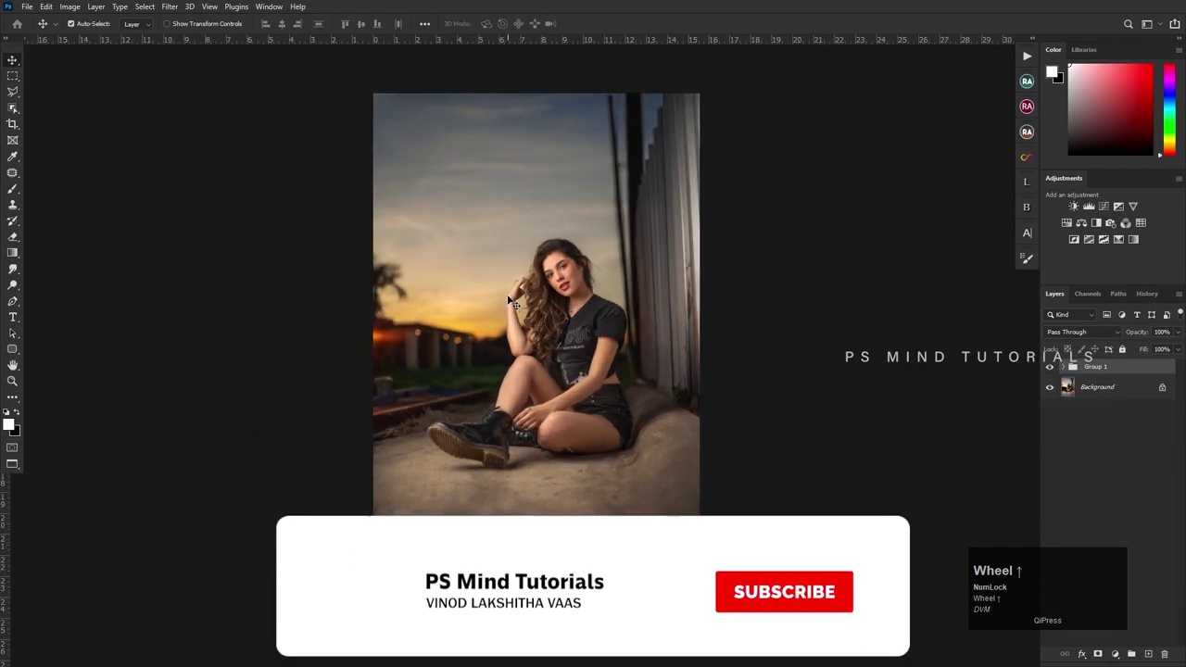